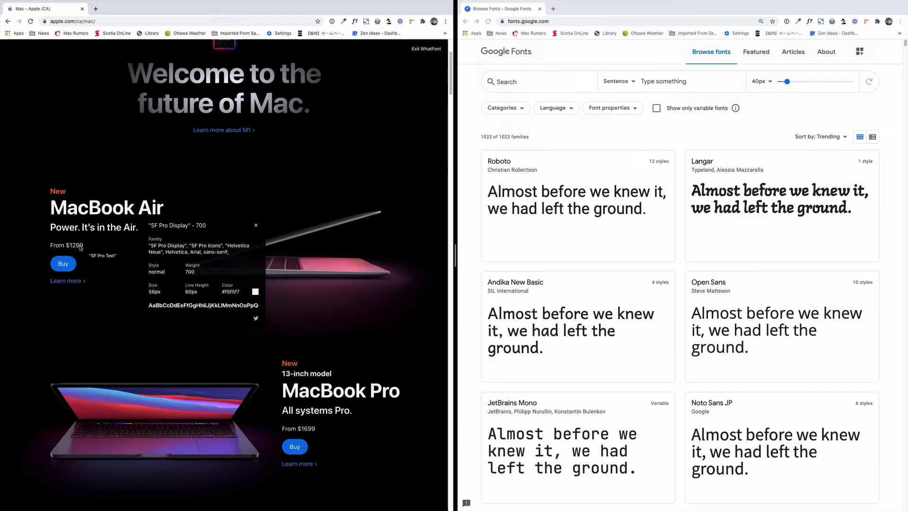
- Inspect the font details of the MacBook Air price text, and exit the font inspector
left_click(77, 246)
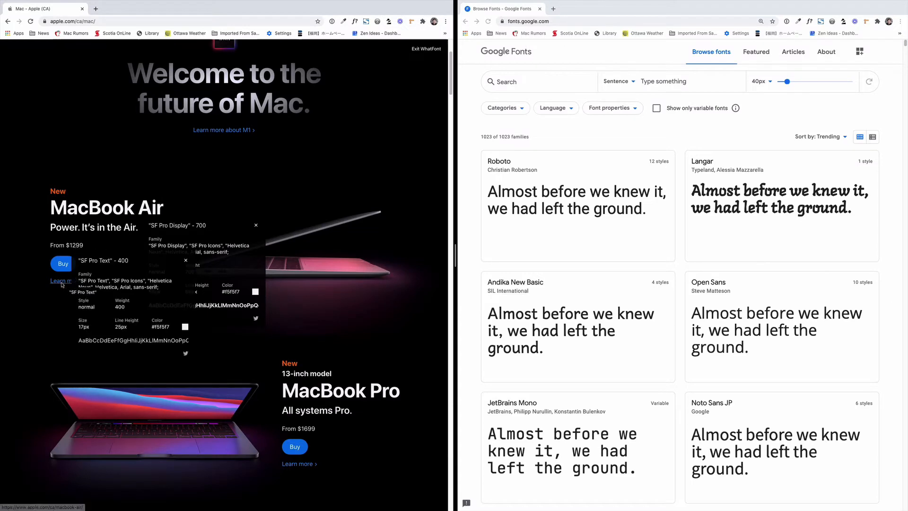
scroll(302, 404, "down", 1)
scroll(302, 404, "down", 5)
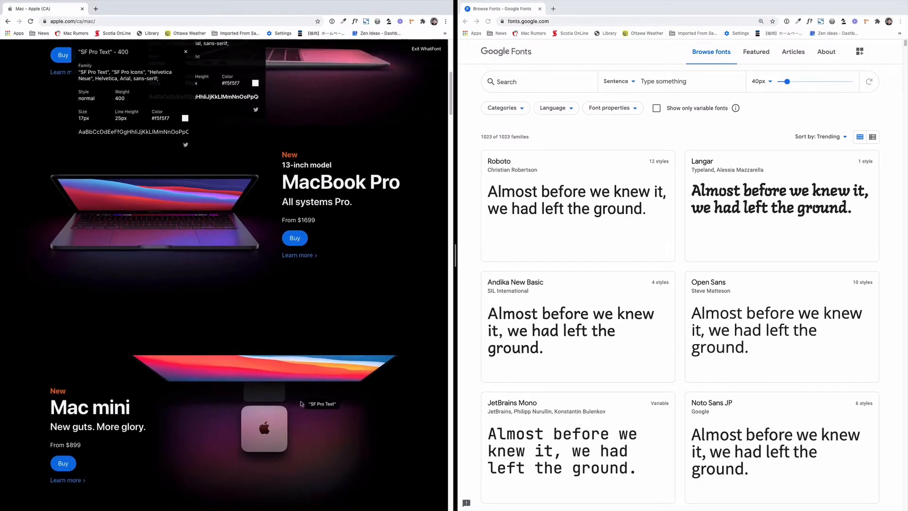
scroll(302, 404, "up", 5)
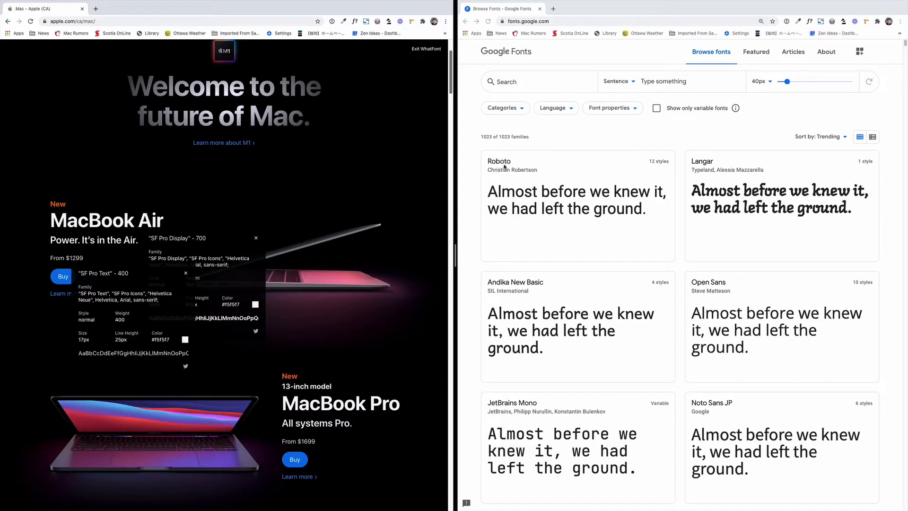
left_click(426, 49)
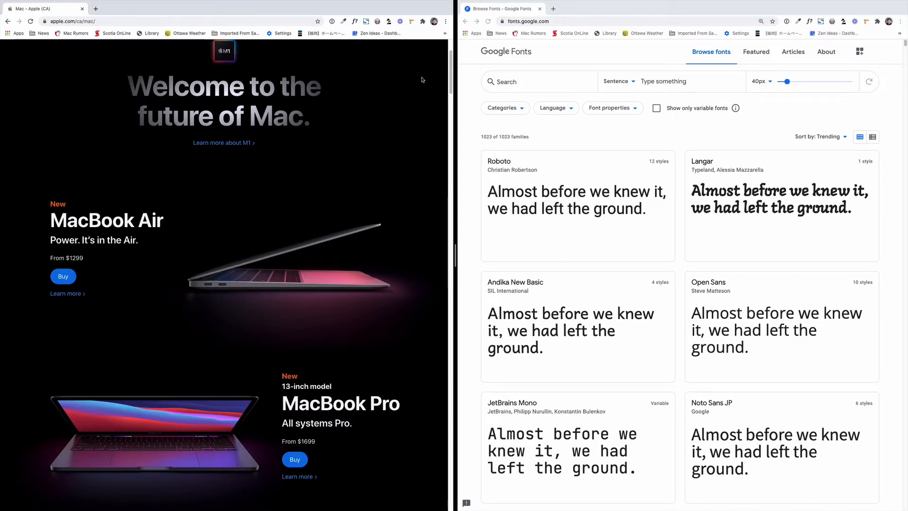
- Copy the heading "Which Mac notebook is right for you?" from the Apple Mac page
scroll(225, 283, "down", 10)
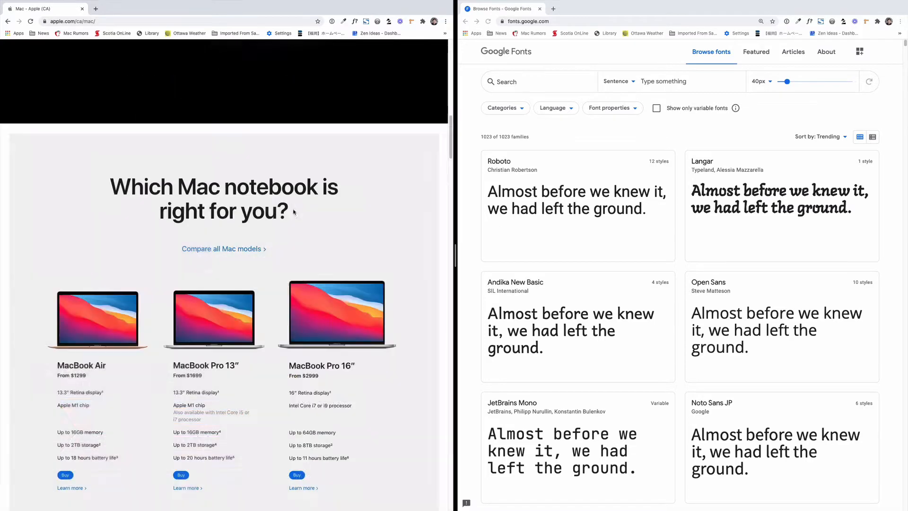
triple_click(179, 212)
key("super+c")
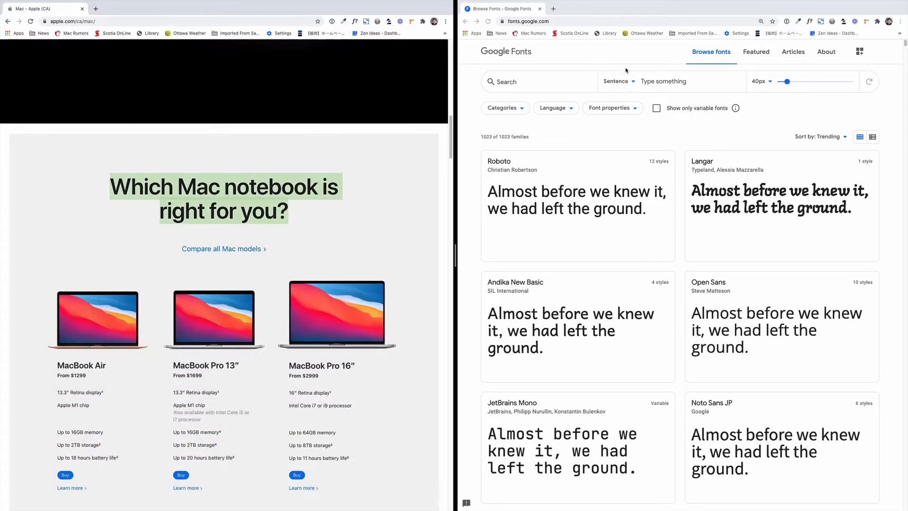
- Open the Roboto family in Google Fonts and replace its preview text with the copied heading "Which Mac notebook is right for you?"
left_click(666, 80)
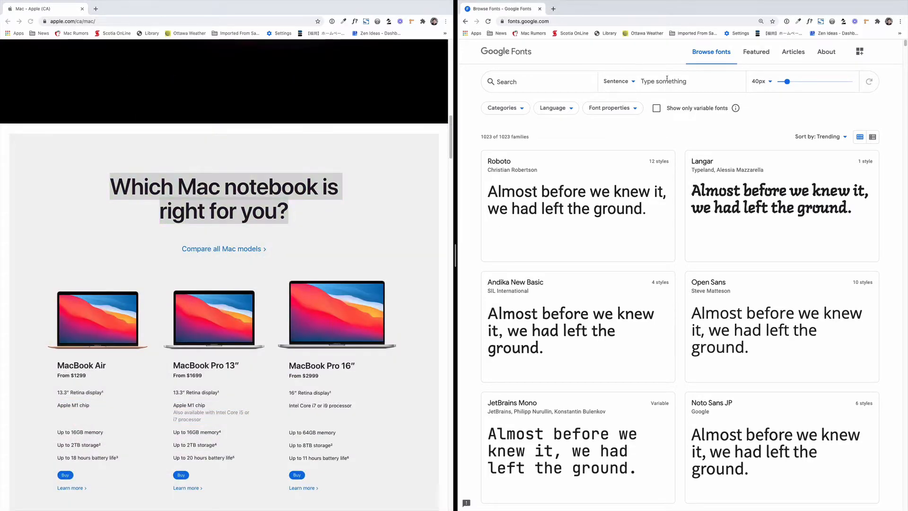
left_click(507, 161)
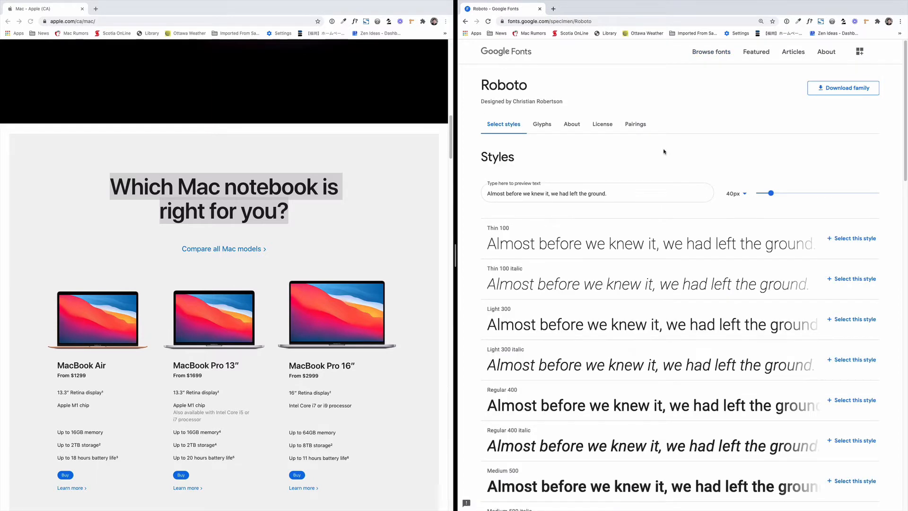
left_click(618, 193)
left_click_drag(618, 193, 500, 195)
key("super+v")
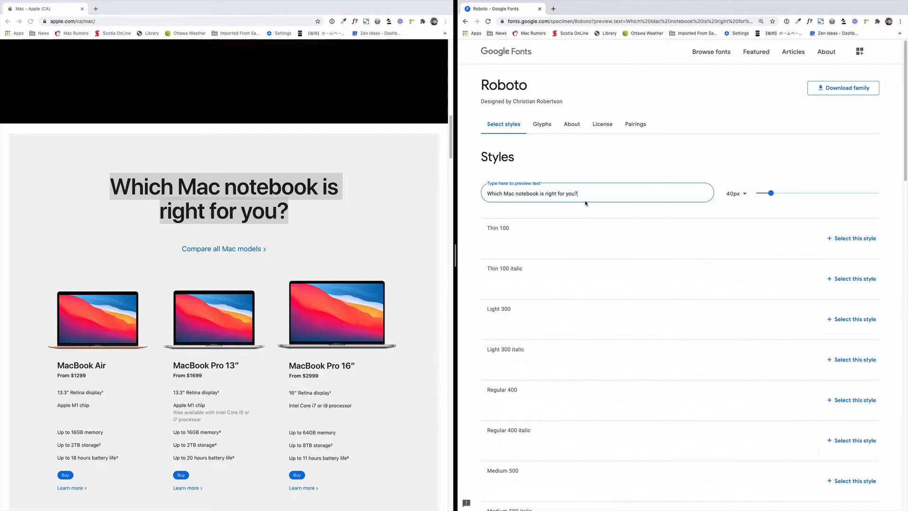
- Set the preview size of the Roboto styles to 53px
scroll(587, 201, "down", 5)
scroll(586, 201, "down", 3)
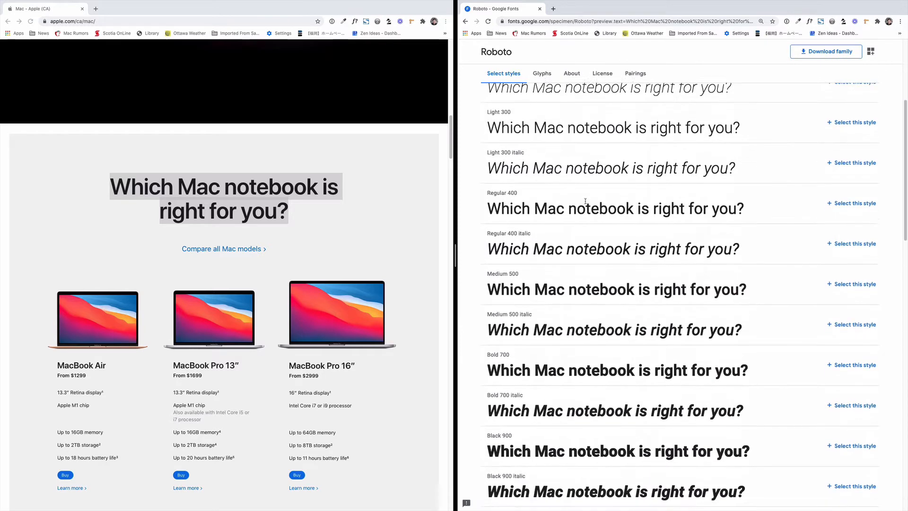
scroll(586, 201, "up", 8)
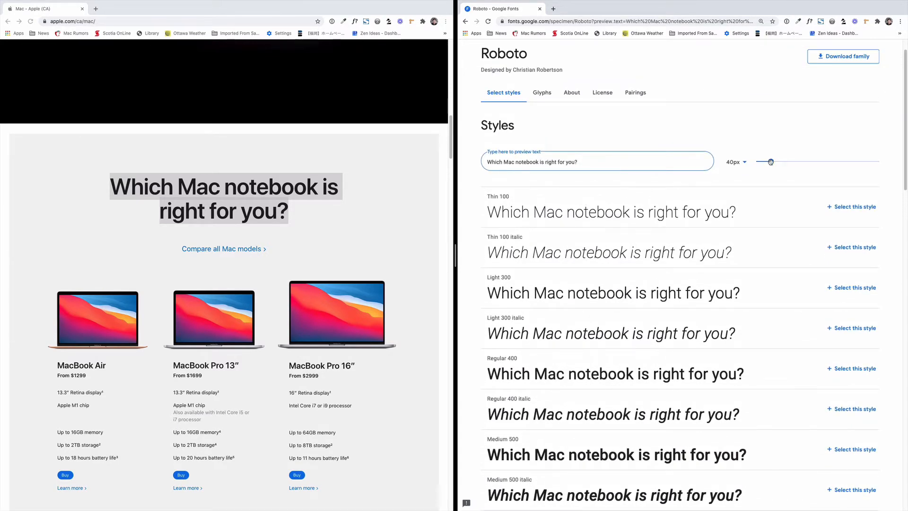
left_click_drag(771, 161, 776, 162)
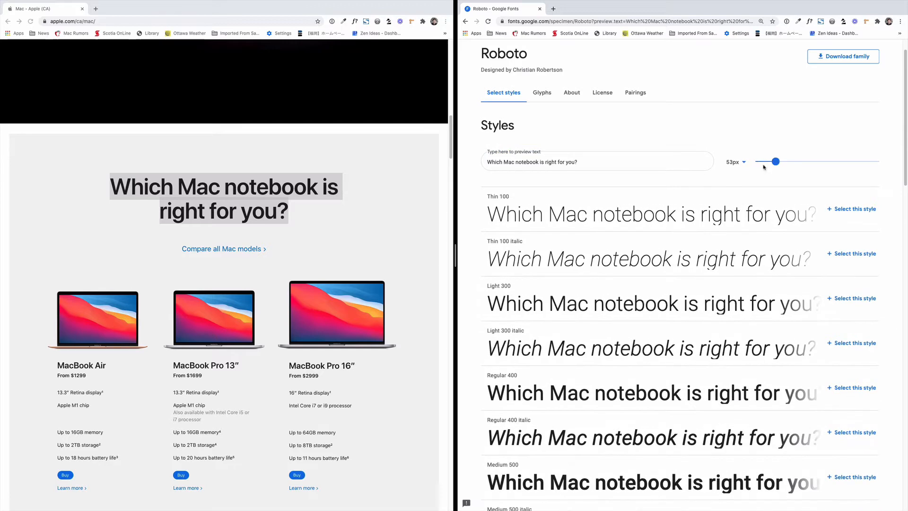
- Compare the Roboto weights from Medium 500 to Black 900 with the heading on the Apple page
scroll(430, 196, "down", 3)
scroll(561, 217, "down", 7)
scroll(443, 214, "up", 2)
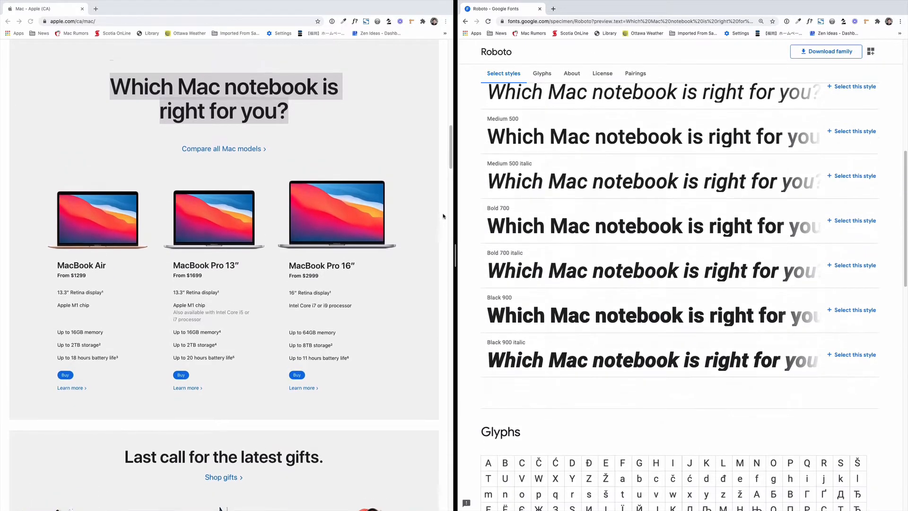
scroll(554, 205, "down", 2)
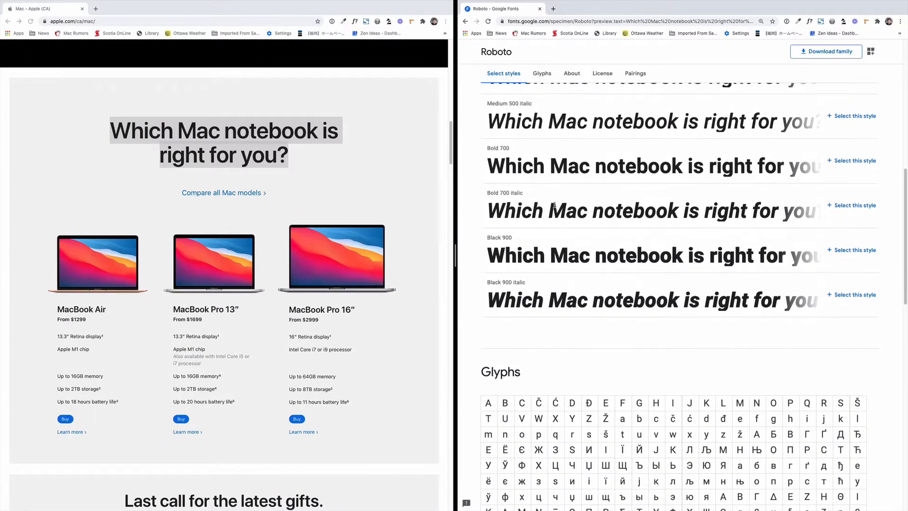
scroll(554, 205, "up", 2)
scroll(555, 205, "up", 1)
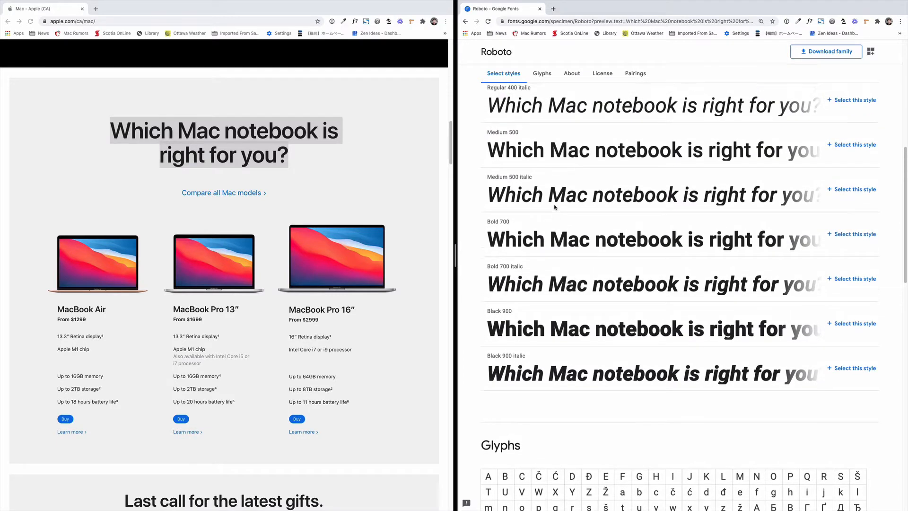
scroll(512, 152, "up", 2)
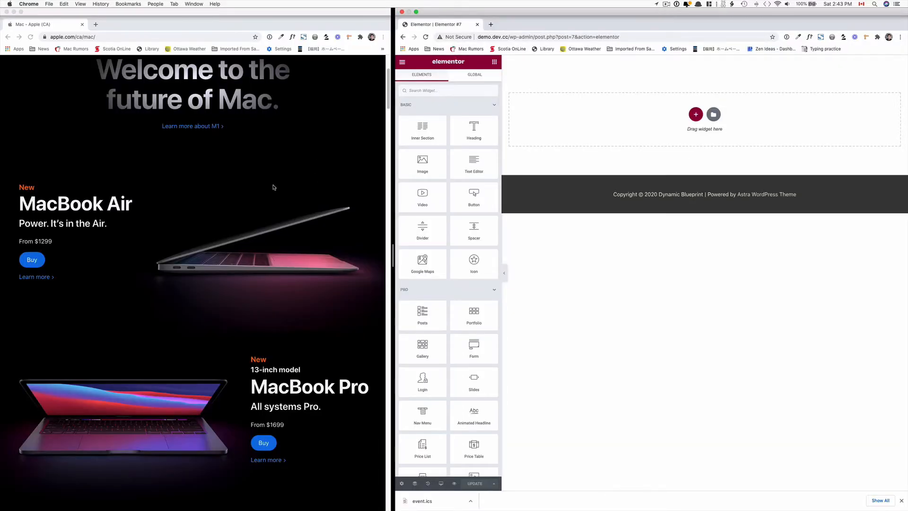
- Open the Global Colors in Elementor's Site Settings
scroll(287, 191, "up", 5)
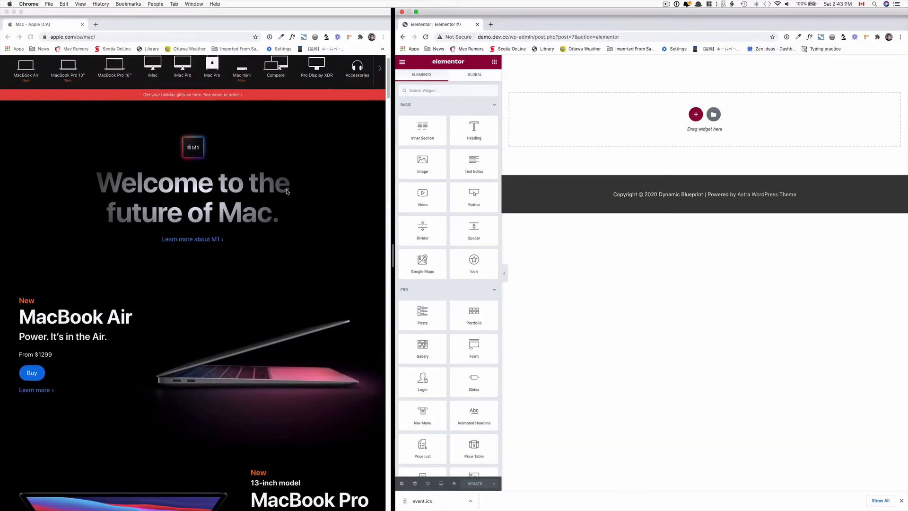
scroll(287, 192, "down", 2)
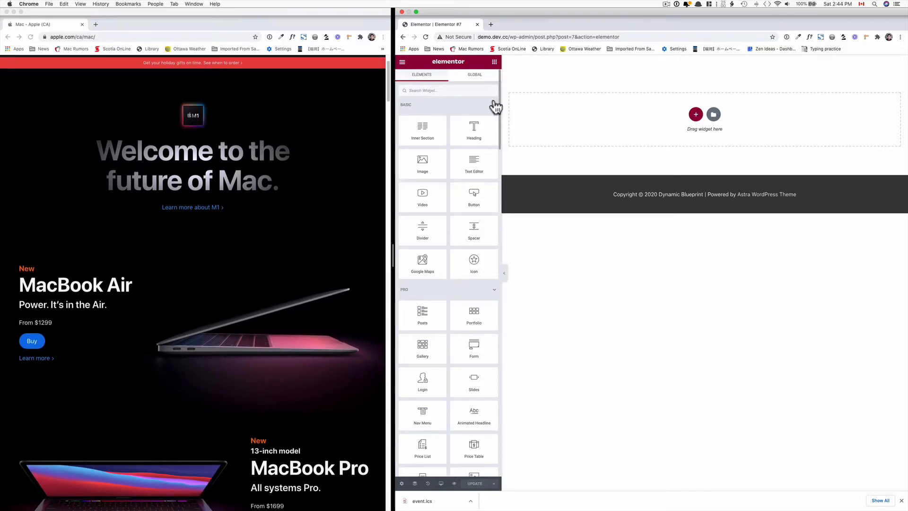
left_click(404, 64)
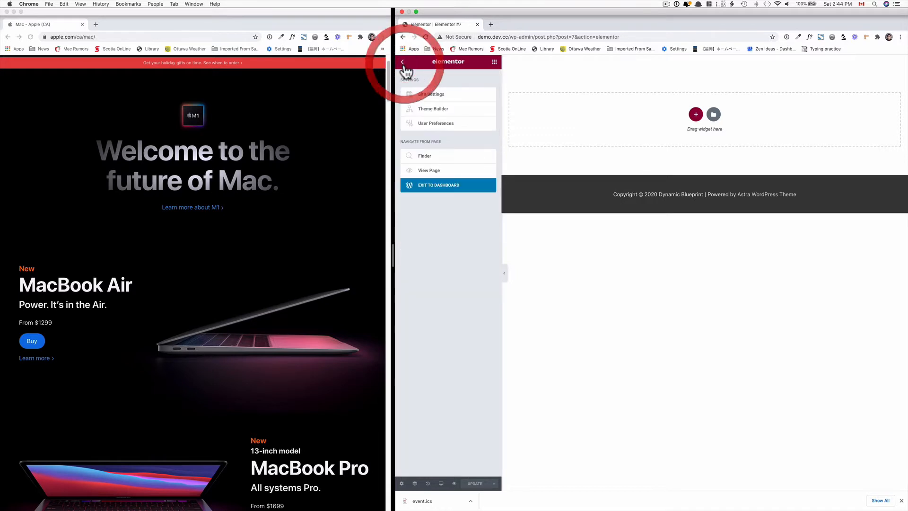
left_click(436, 95)
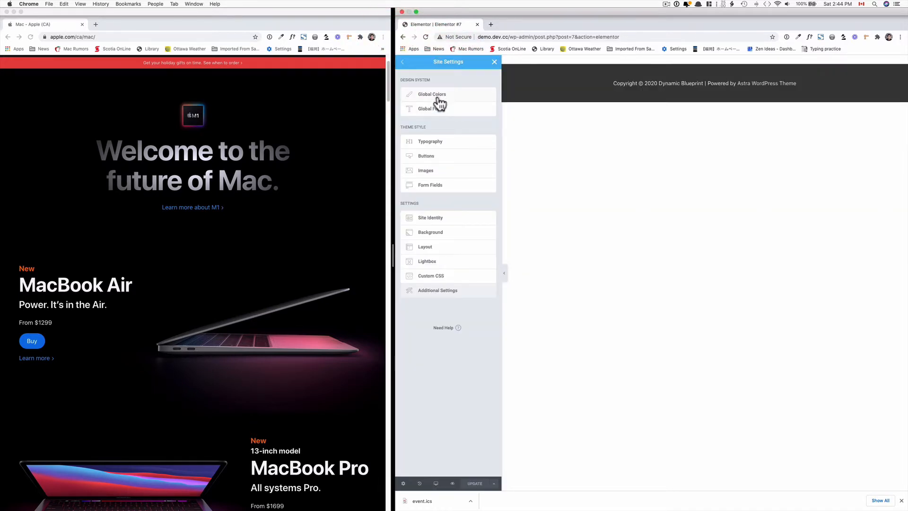
left_click(439, 101)
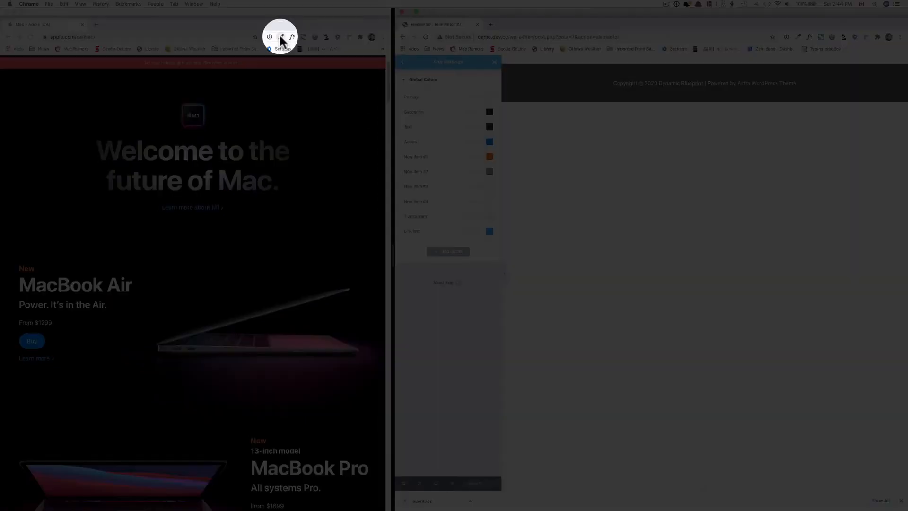
left_click(281, 37)
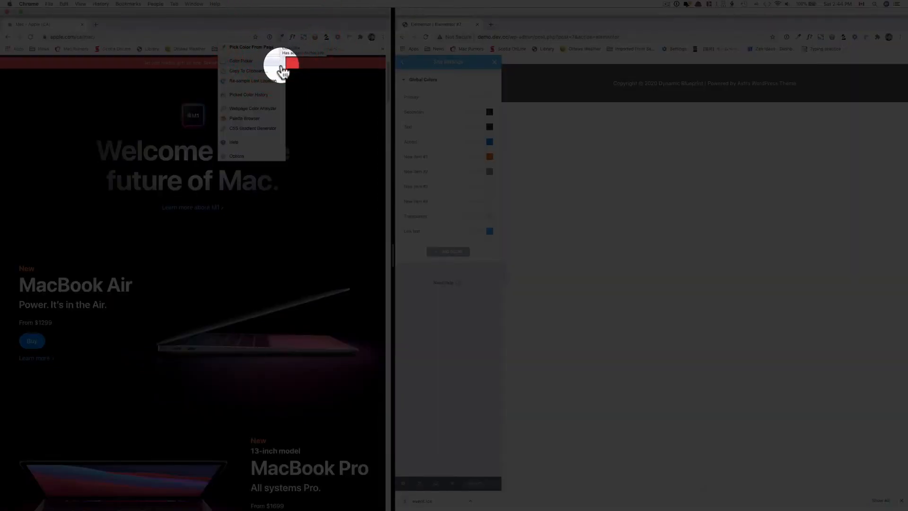
left_click(258, 58)
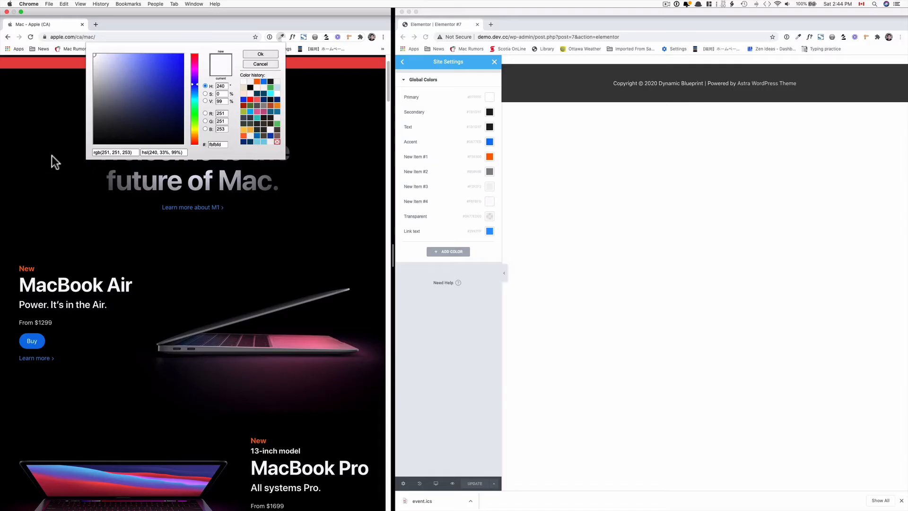
left_click(260, 64)
- Sample the blue #0A77ED from the MacBook Air Buy button on the Apple page and open the Accent global color's picker
left_click(281, 37)
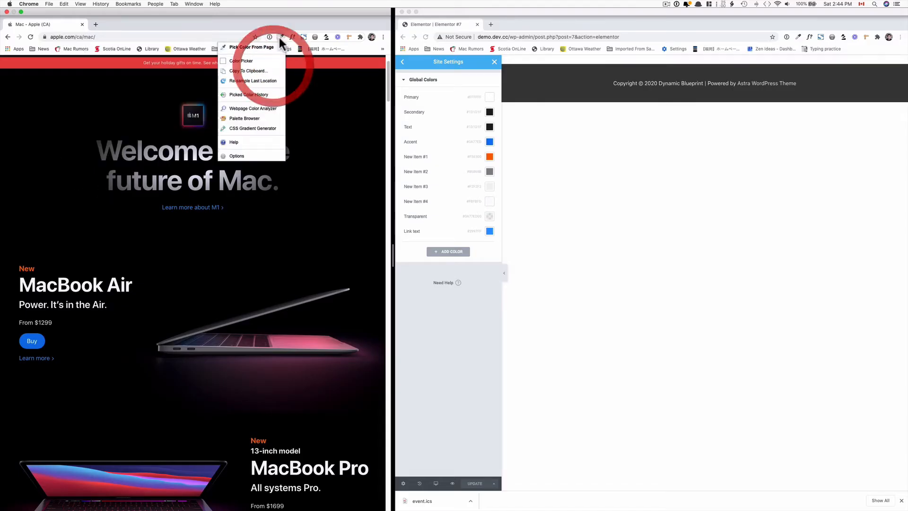
left_click(258, 48)
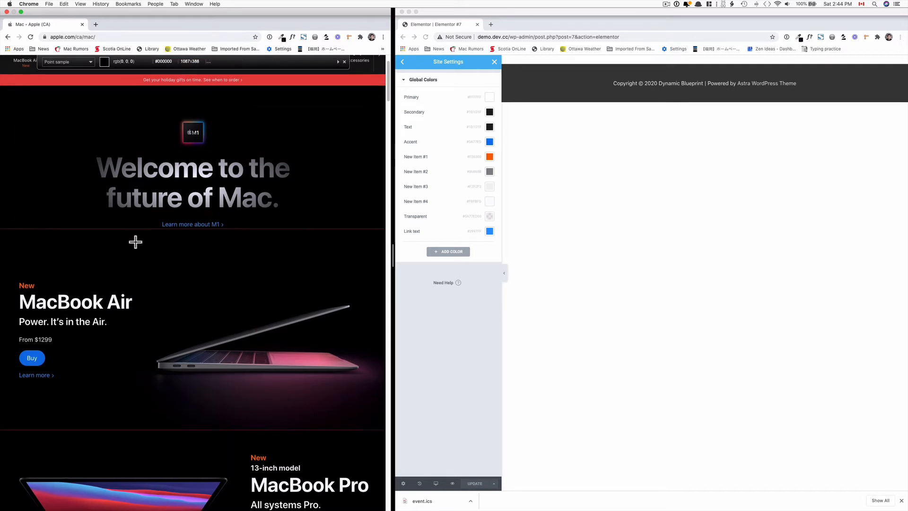
scroll(93, 334, "down", 2)
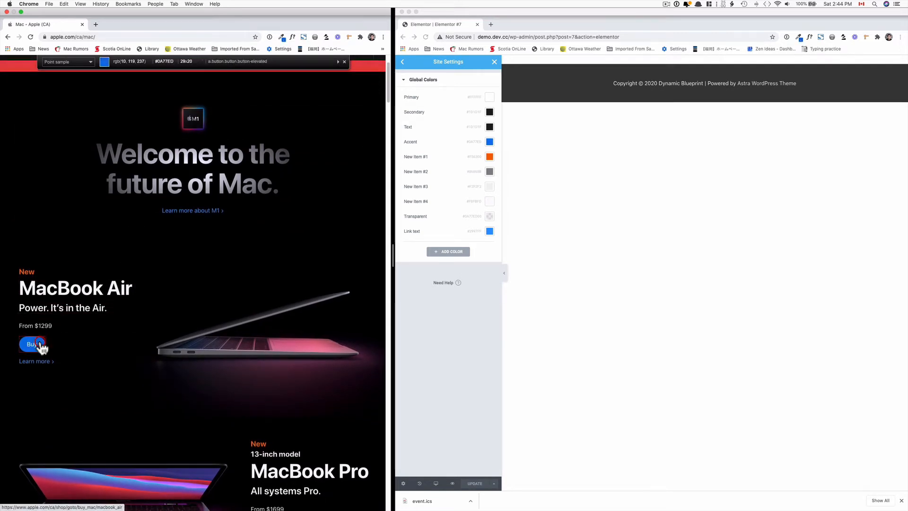
left_click(40, 343)
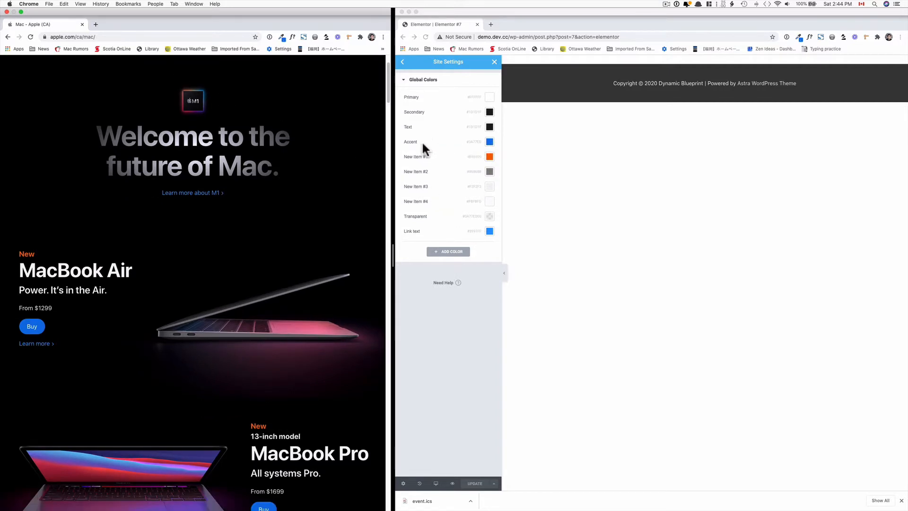
left_click(489, 141)
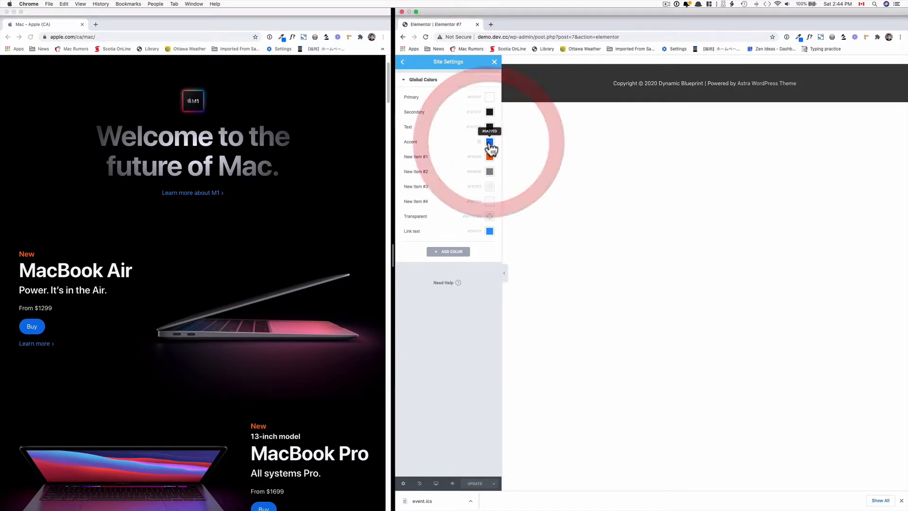
left_click(490, 146)
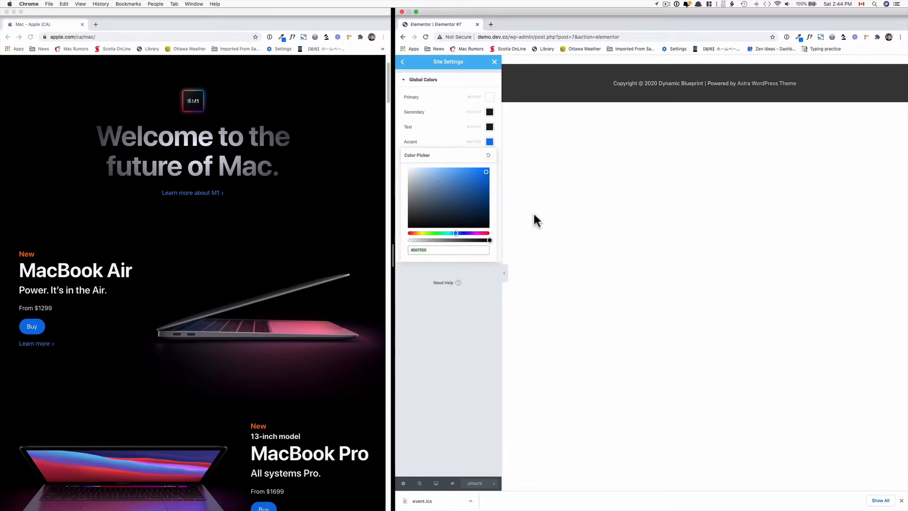
- Sample the light gray #F2F2F2 background behind the "Which Mac notebook is right for you?" heading on the Apple page
scroll(284, 315, "down", 10)
left_click(284, 314)
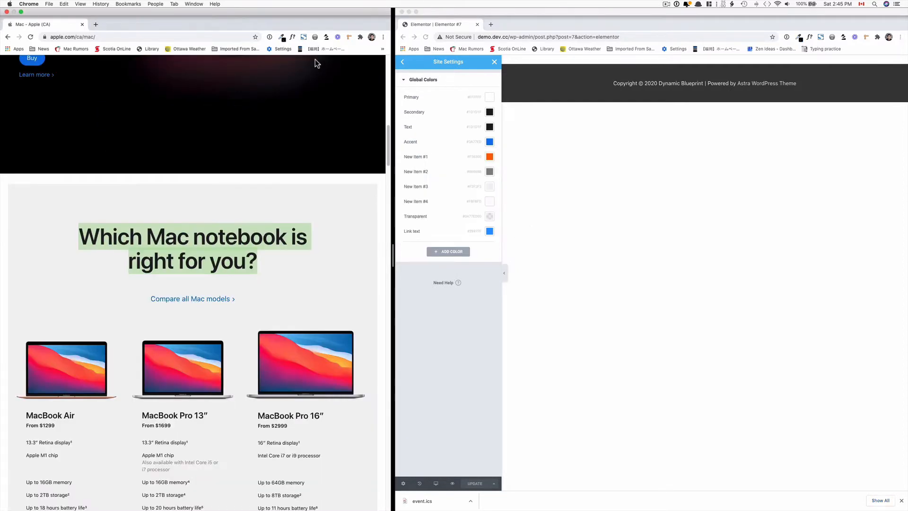
left_click(282, 38)
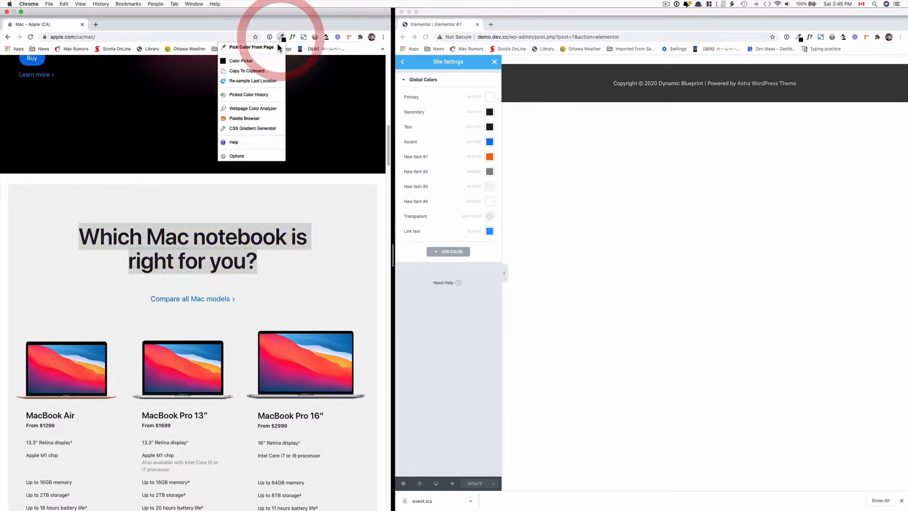
left_click(238, 47)
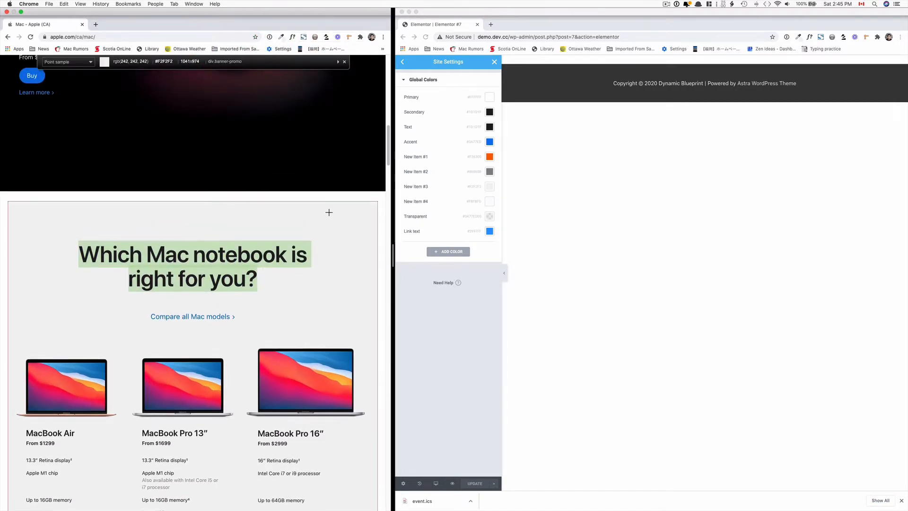
left_click(358, 231)
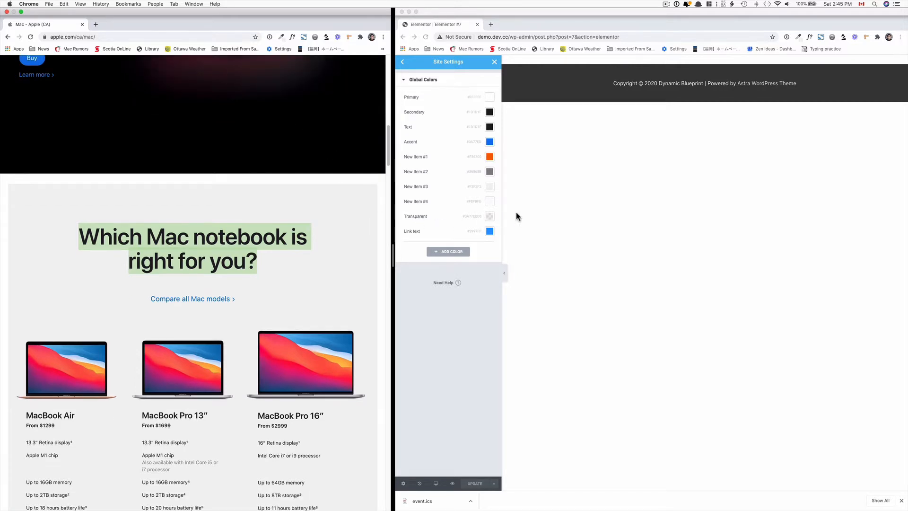
- Rename the global color New Item #3 as Background colour, correcting the spelling of the first word
left_click(420, 187)
left_click(430, 187)
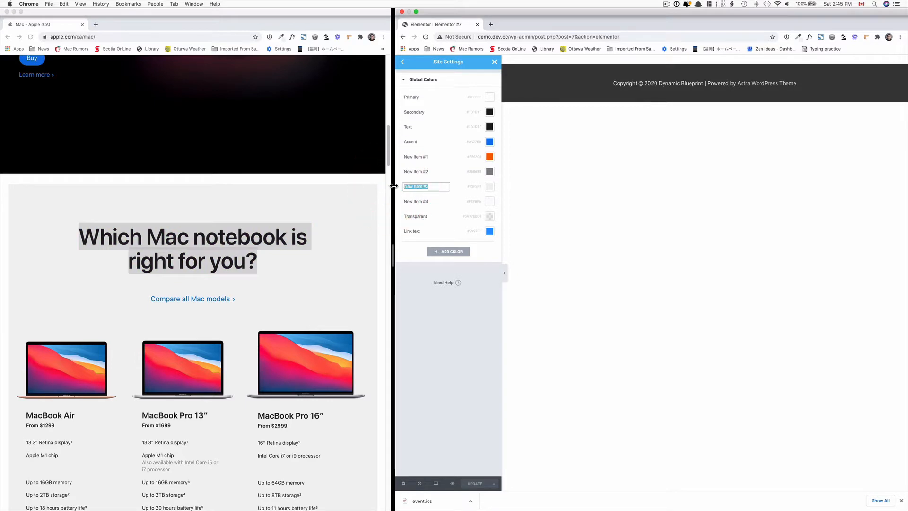
type("Backgoound co")
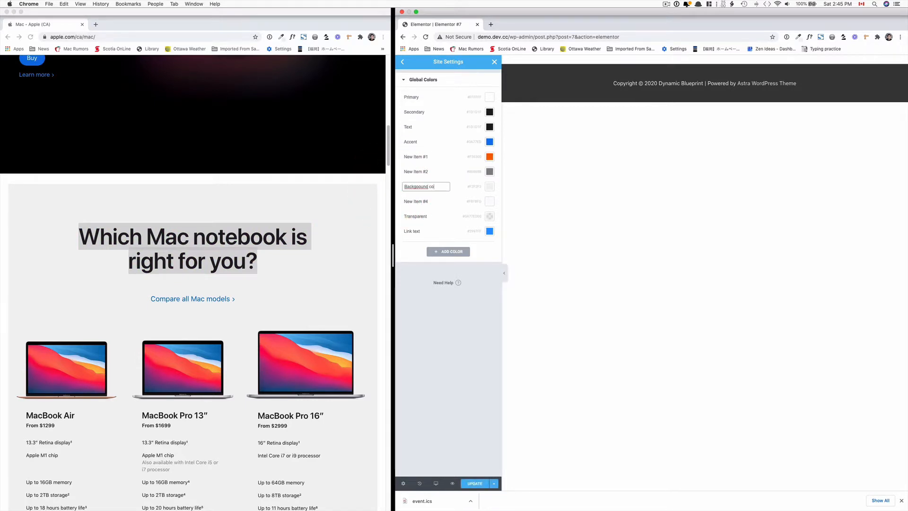
type("lour")
double_click(421, 188)
right_click(421, 188)
left_click(431, 193)
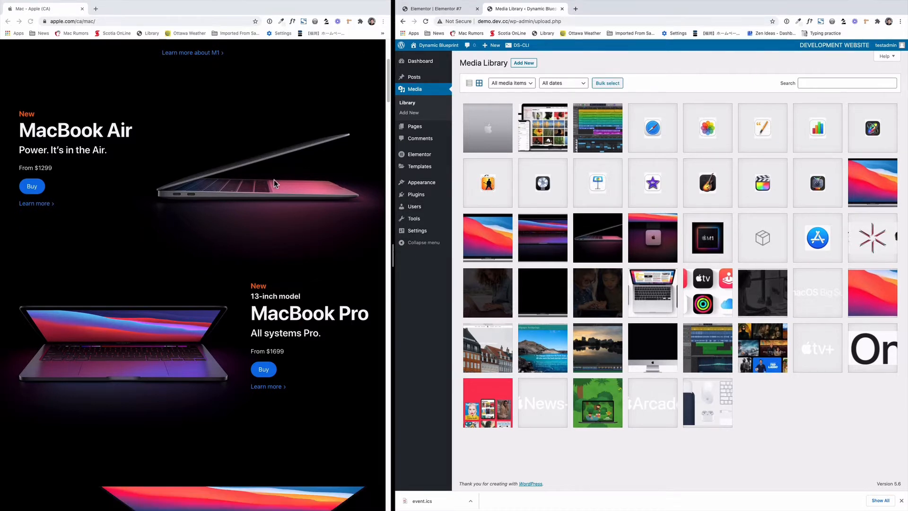
- Examine the product images on the Apple Mac page alongside the media library, including the remaining entries of its product navigation
scroll(184, 314, "down", 2)
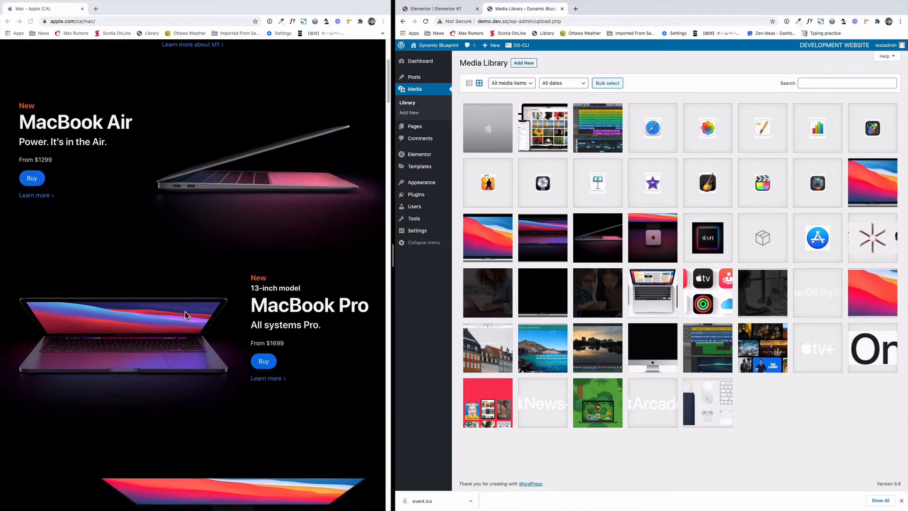
scroll(186, 314, "down", 1)
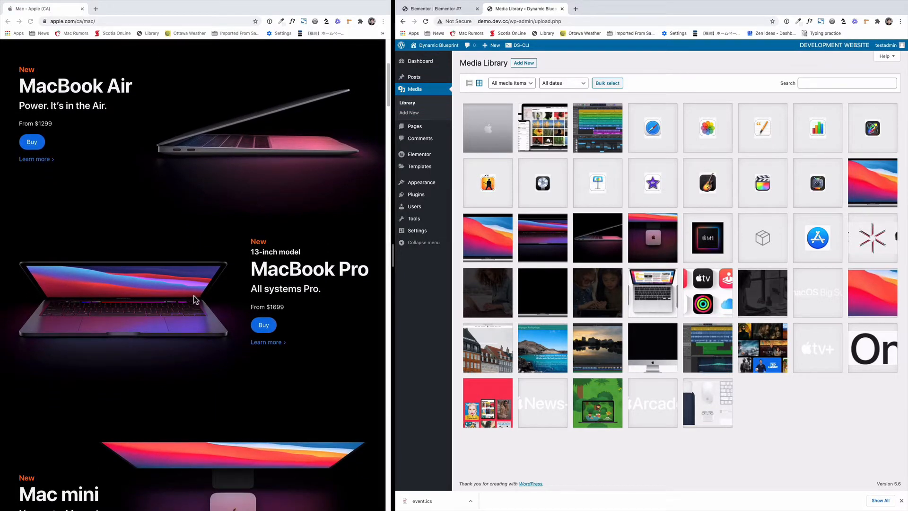
scroll(198, 303, "down", 1)
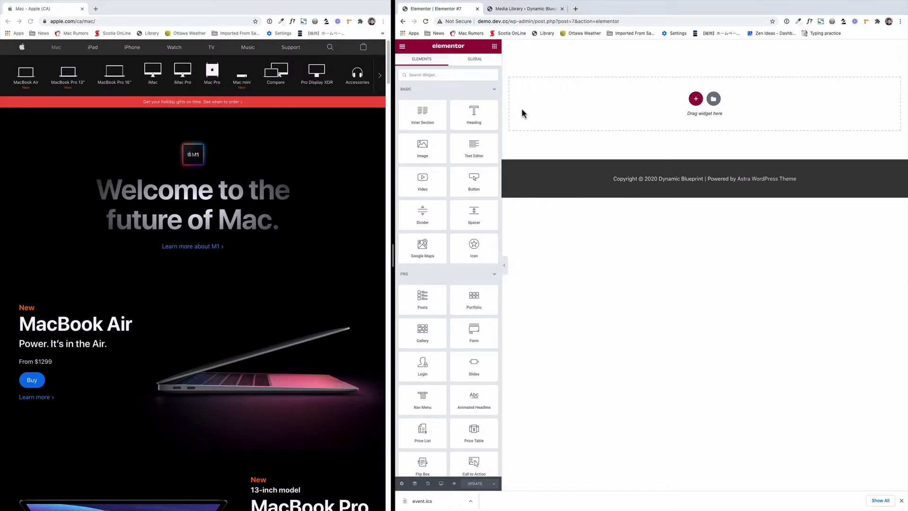
left_click(383, 77)
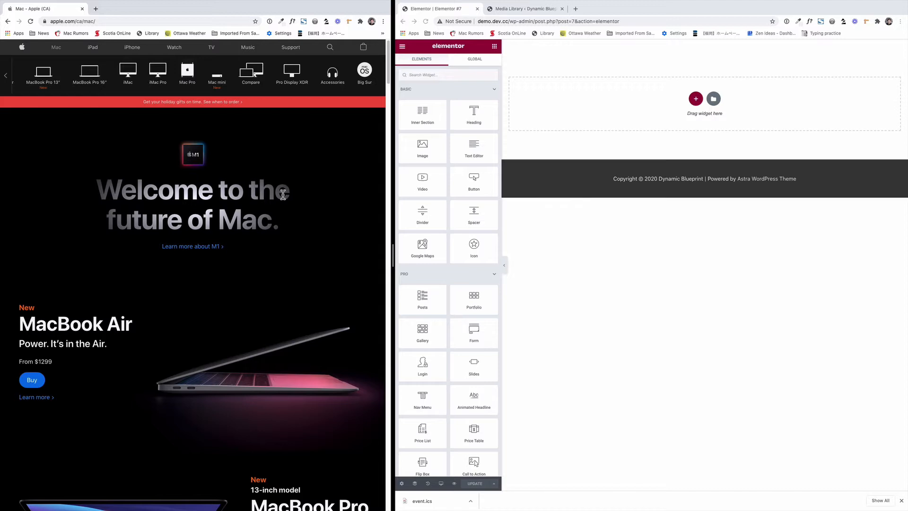
- Add a new single-column section to the Elementor page
left_click(696, 100)
left_click(696, 99)
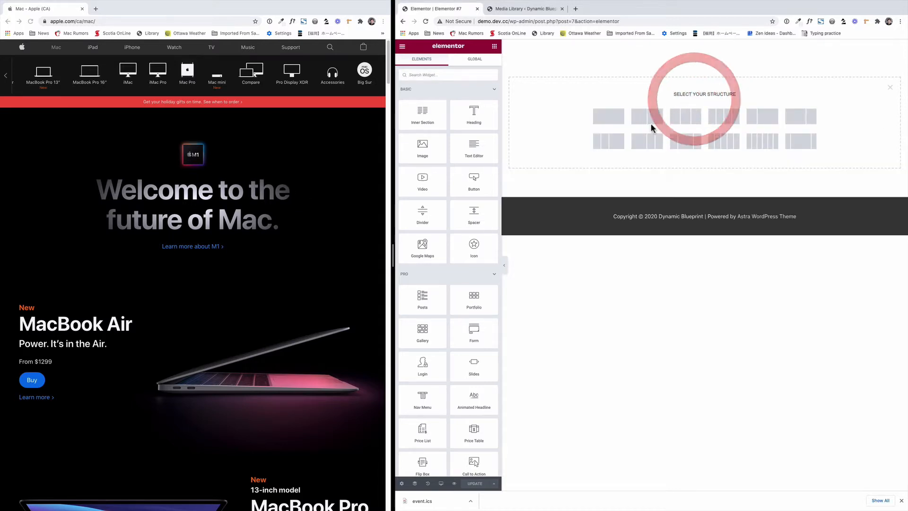
left_click(618, 117)
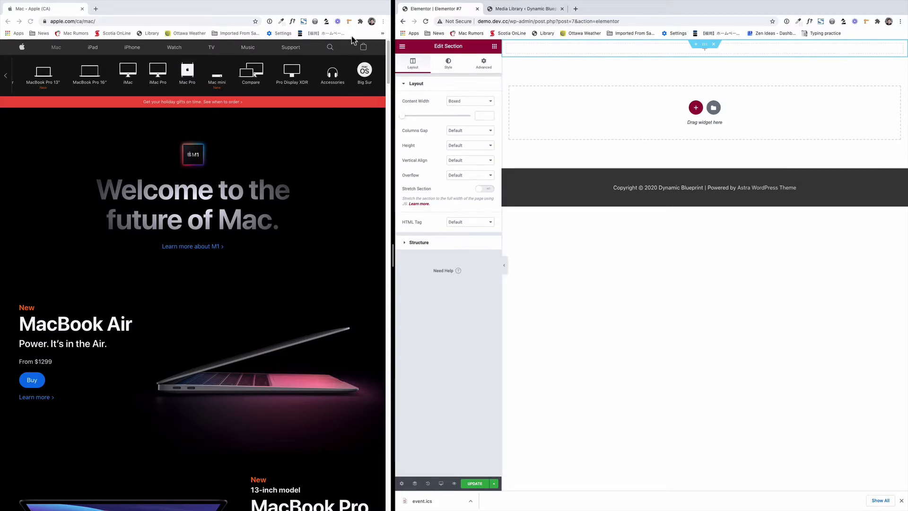
- Measure the "Welcome to the future of Mac." heading with Page Ruler, widening the Apple window and refitting the ruler around the text
left_click(349, 22)
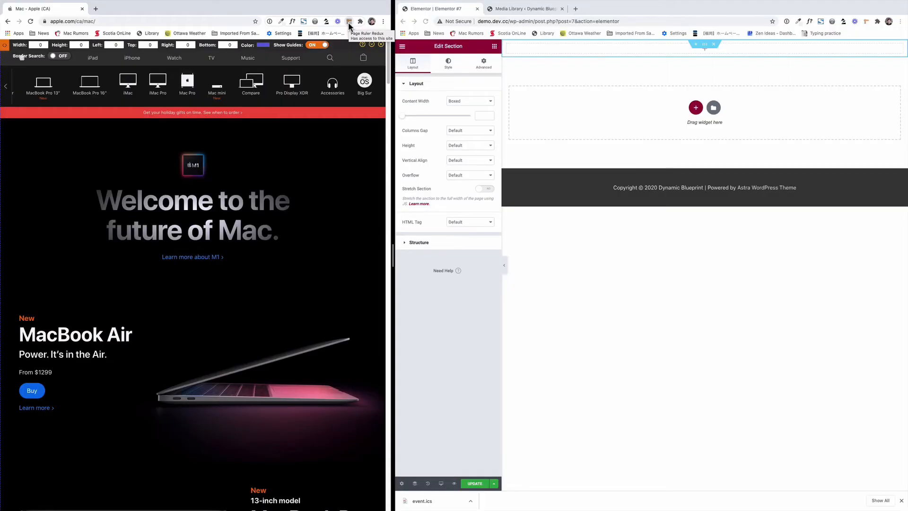
left_click_drag(96, 189, 291, 246)
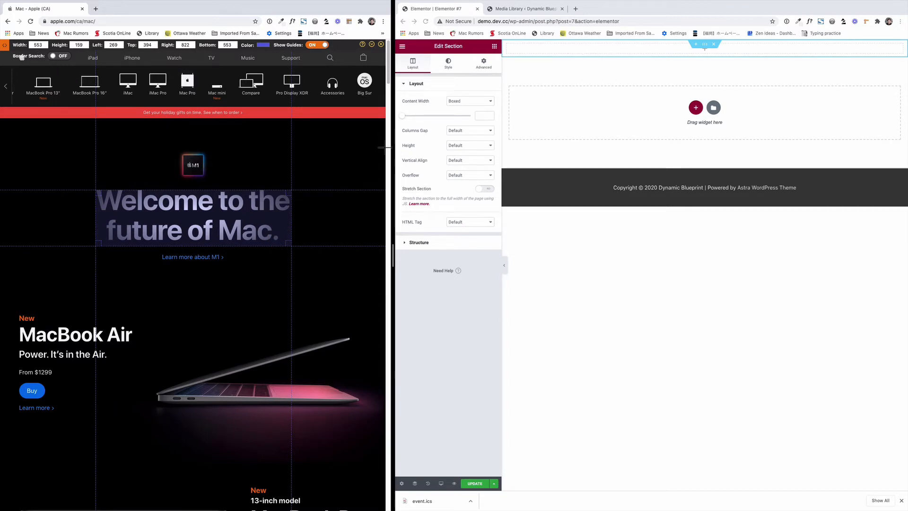
left_click_drag(392, 148, 473, 151)
left_click_drag(291, 190, 337, 190)
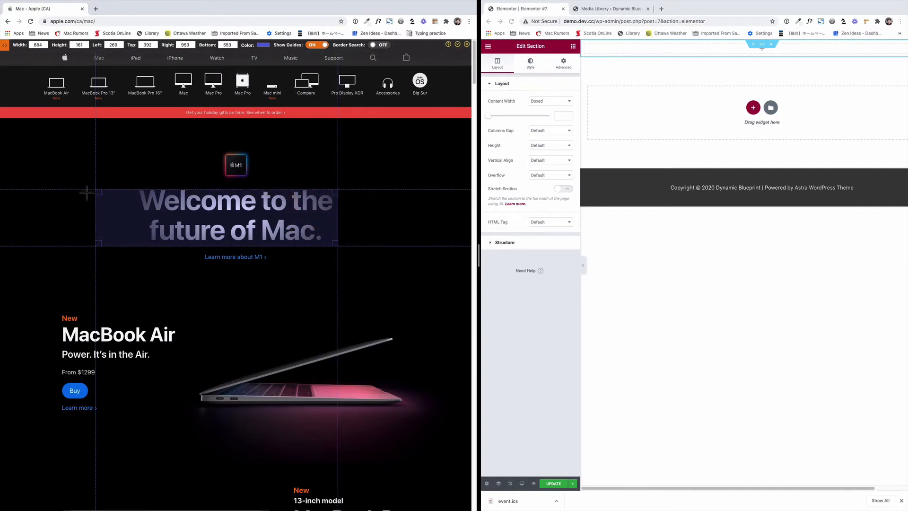
left_click_drag(96, 190, 131, 189)
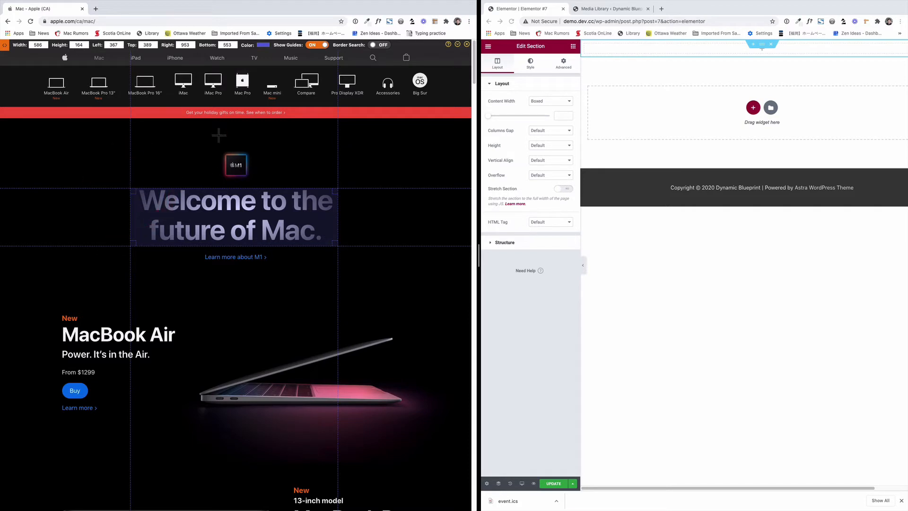
- Measure the gap between the red banner and the M1 icon, and the width of the MacBook Air block
left_click_drag(233, 118, 232, 136)
left_click_drag(234, 147, 234, 152)
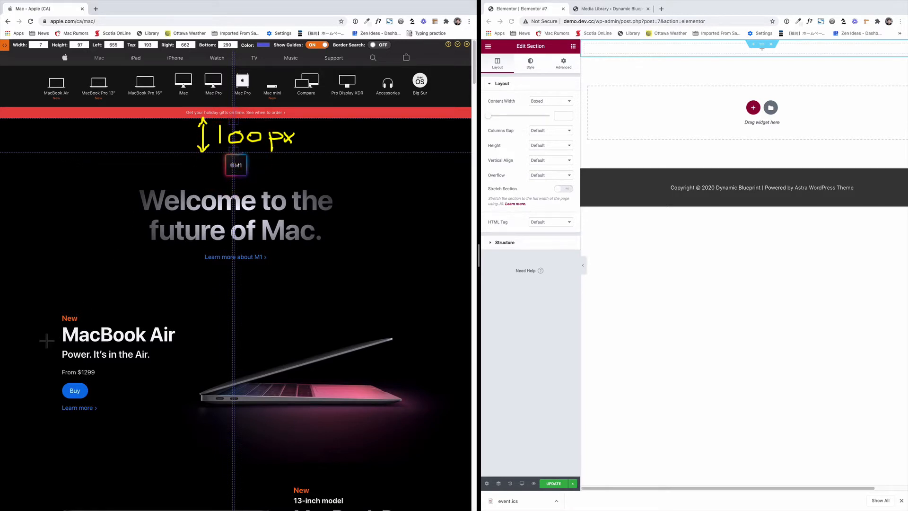
mouse_move(57, 313)
left_mouse_down()
mouse_move(459, 402)
mouse_move(410, 416)
left_mouse_up()
- Check the lower sections against the ruler guides and measure the width of the "Last call for the latest gifts." image row
scroll(360, 388, "down", 4)
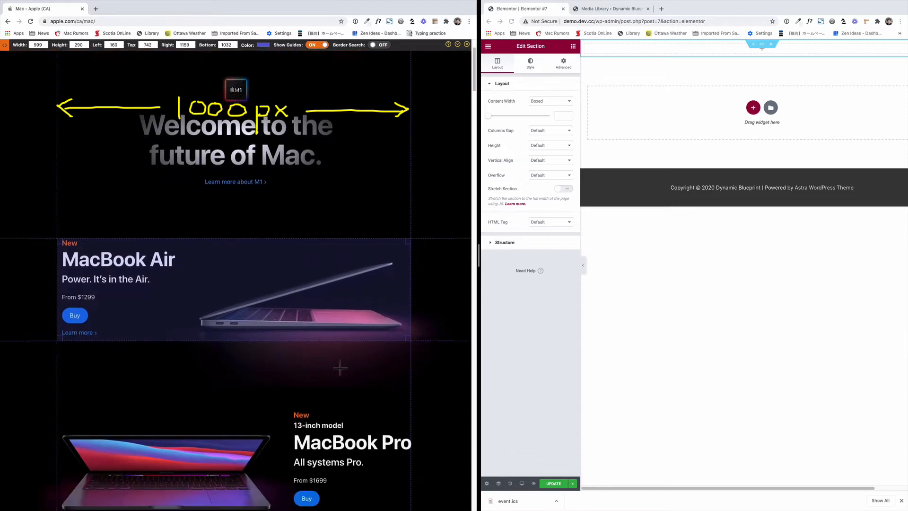
scroll(340, 369, "down", 8)
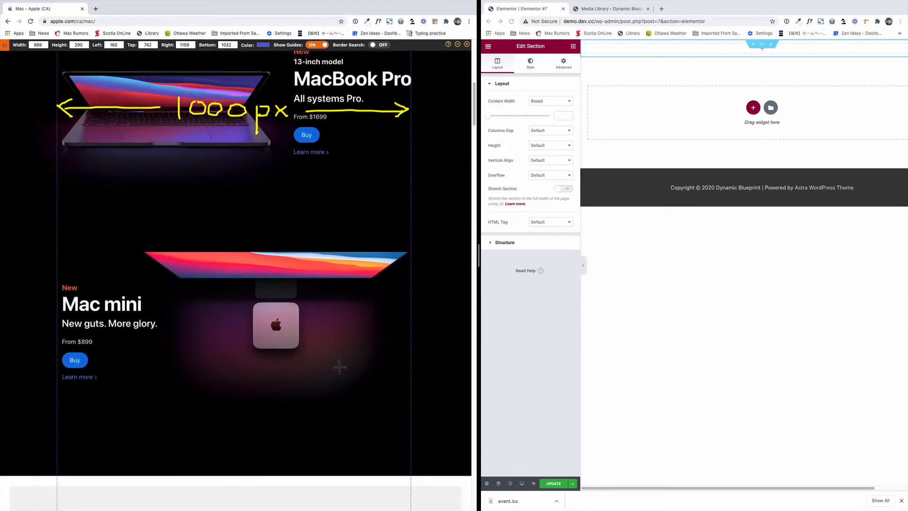
scroll(339, 366, "down", 10)
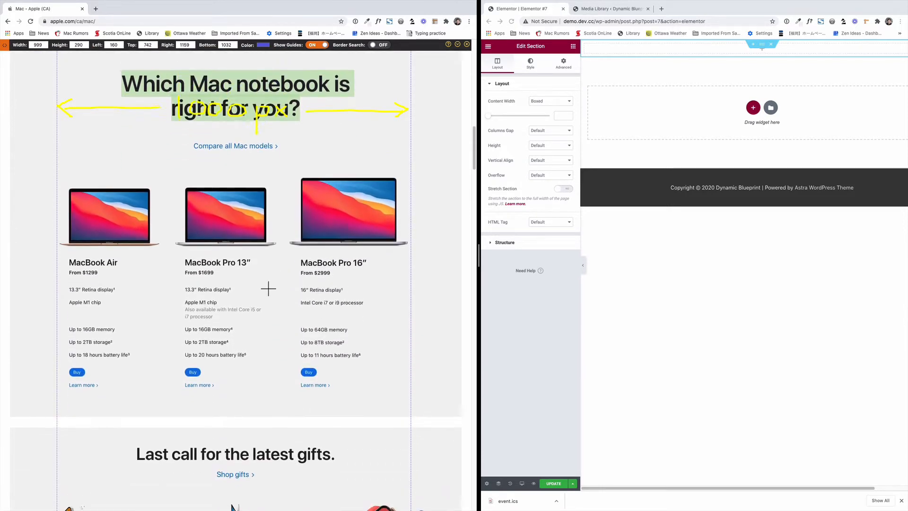
scroll(267, 288, "down", 5)
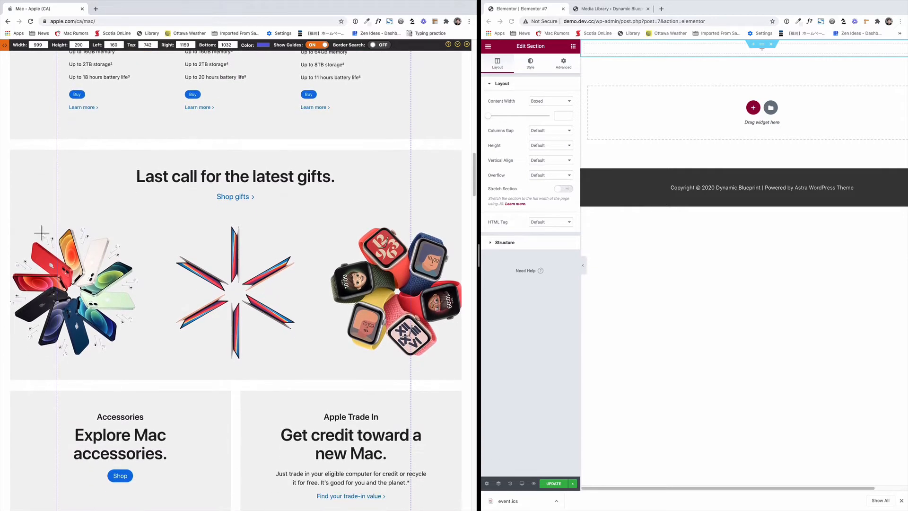
mouse_move(11, 229)
left_mouse_down()
mouse_move(304, 298)
mouse_move(460, 379)
left_mouse_up()
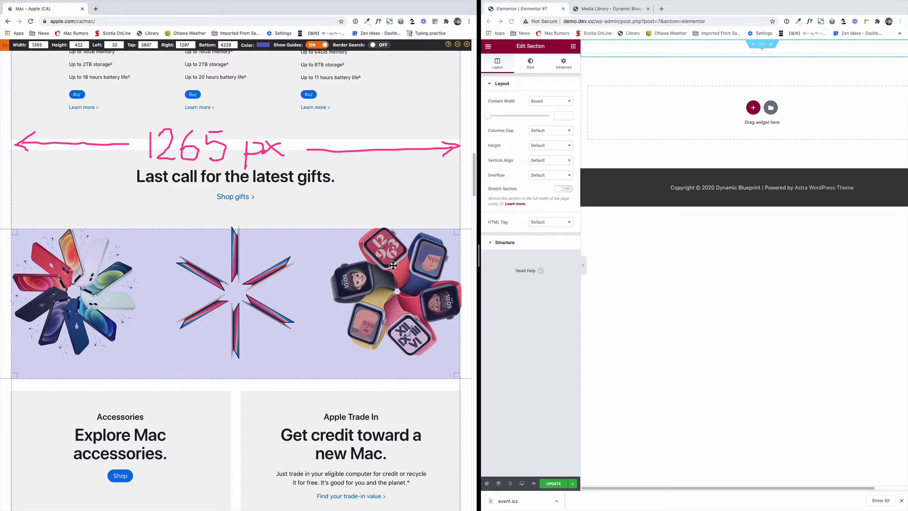
scroll(357, 259, "down", 1)
scroll(357, 260, "up", 20)
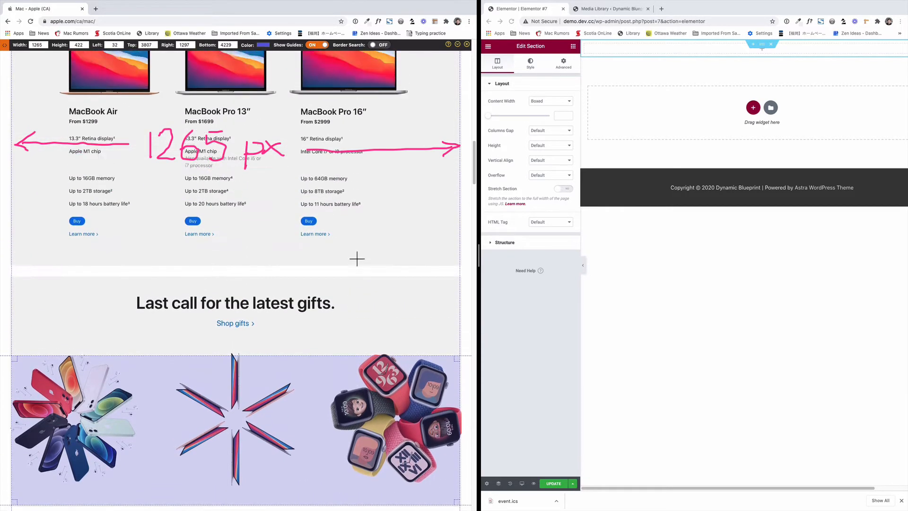
scroll(358, 260, "up", 10)
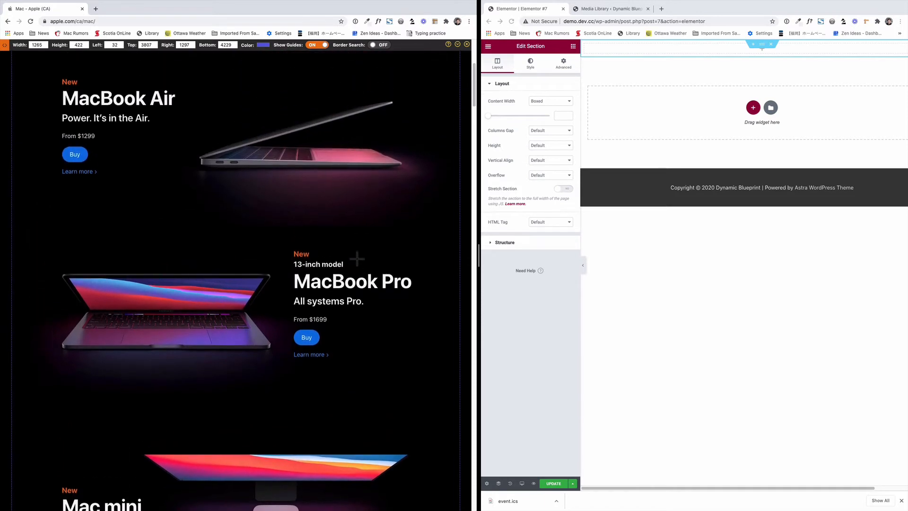
- Give the new section a classic background in the dark color #1D1D1F
left_click(778, 62)
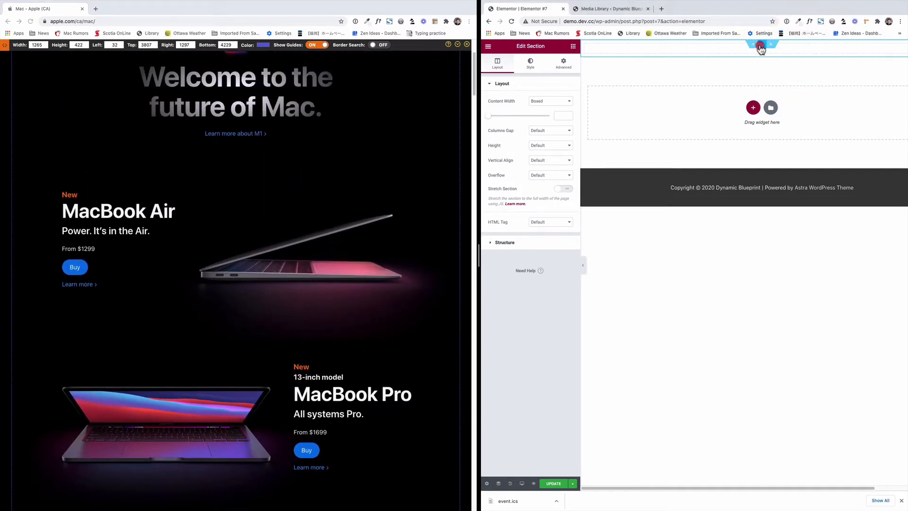
left_click(761, 44)
left_click(530, 63)
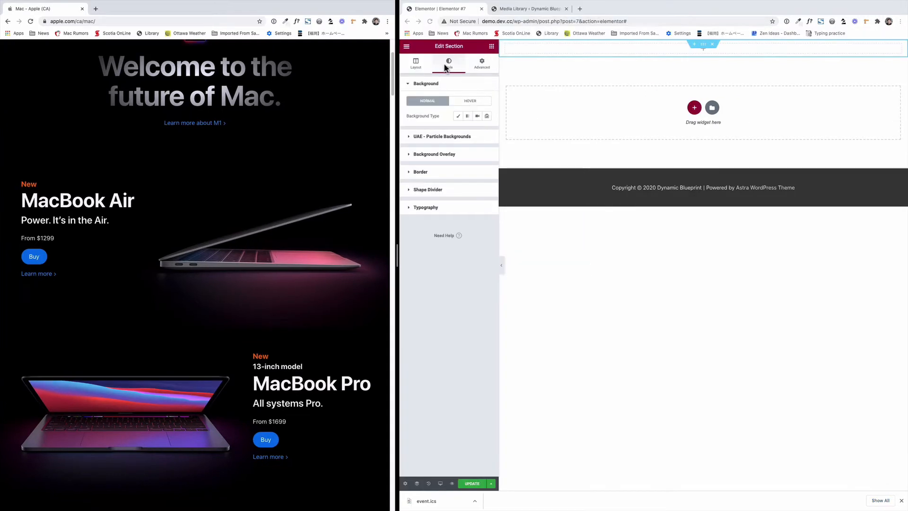
left_click(447, 65)
left_click(458, 117)
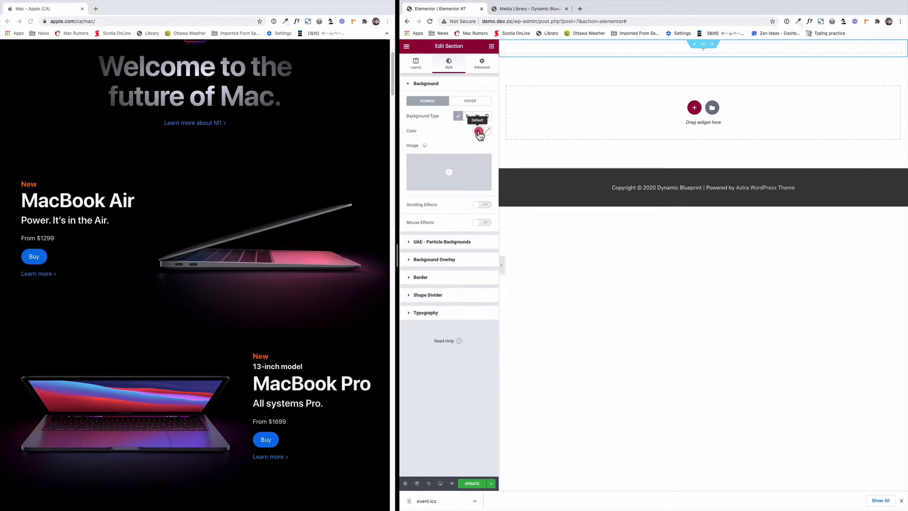
left_click(479, 132)
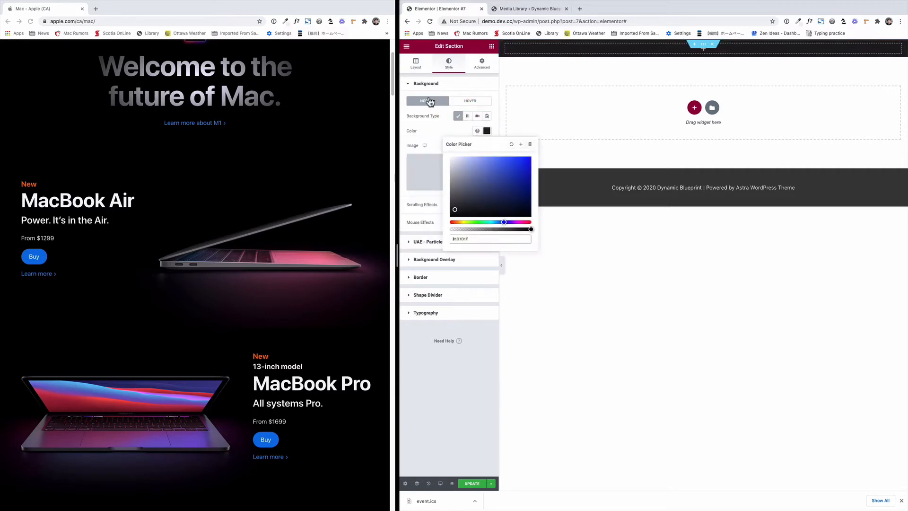
- Sample the black background color around the MacBook Air on the Apple page
left_click(336, 64)
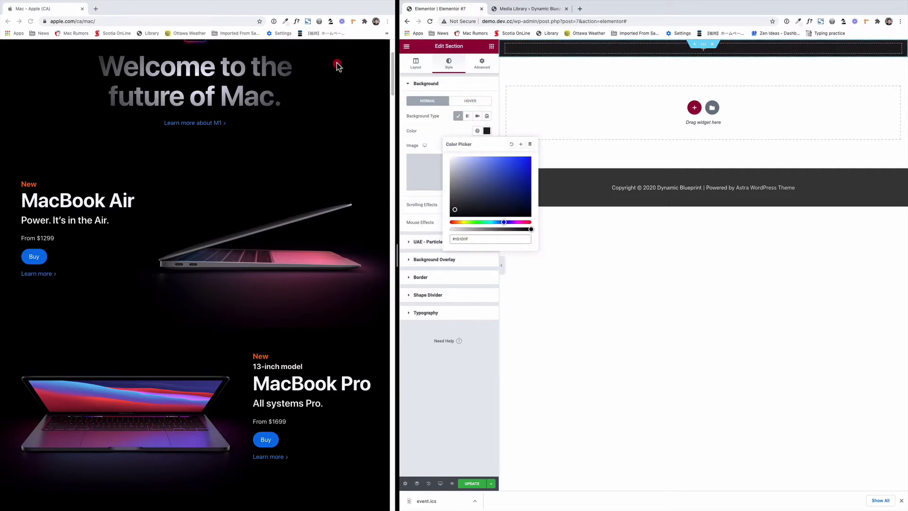
left_click(286, 21)
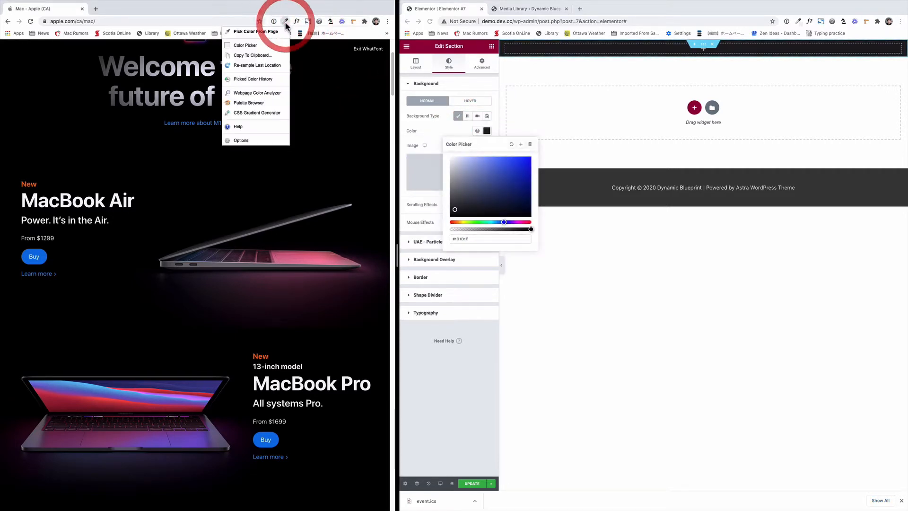
left_click(266, 45)
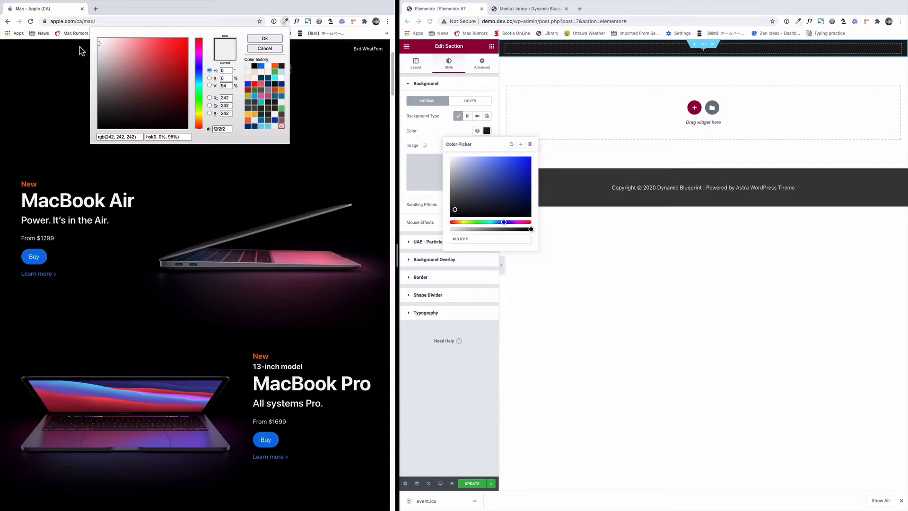
left_click(286, 21)
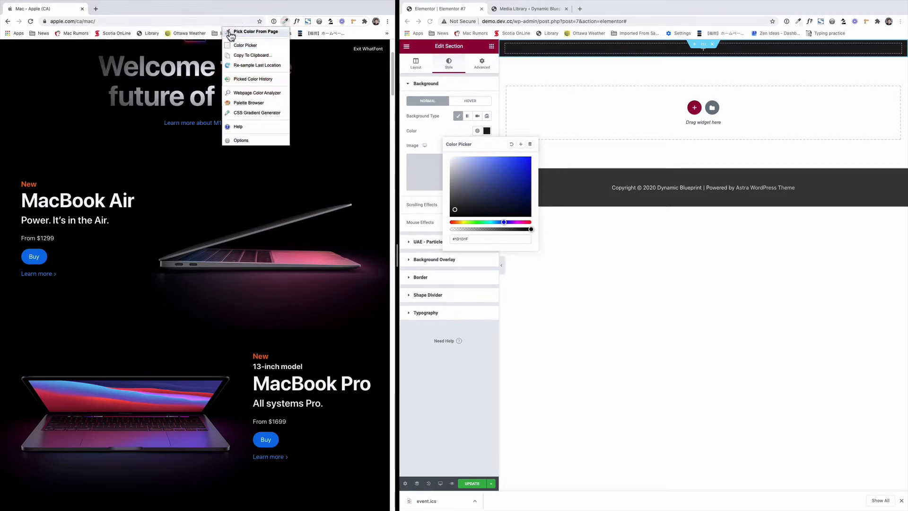
left_click(265, 31)
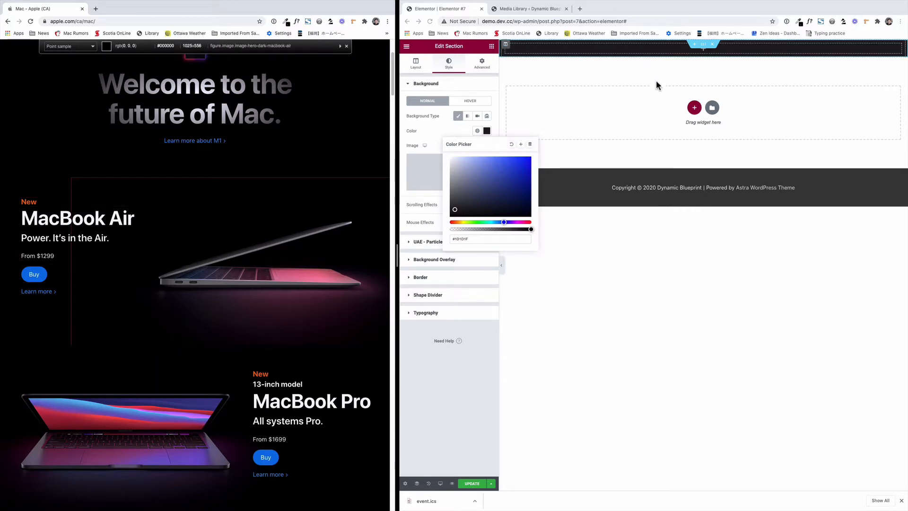
- Set the new section's background color to #000000
left_click(702, 46)
left_click(450, 135)
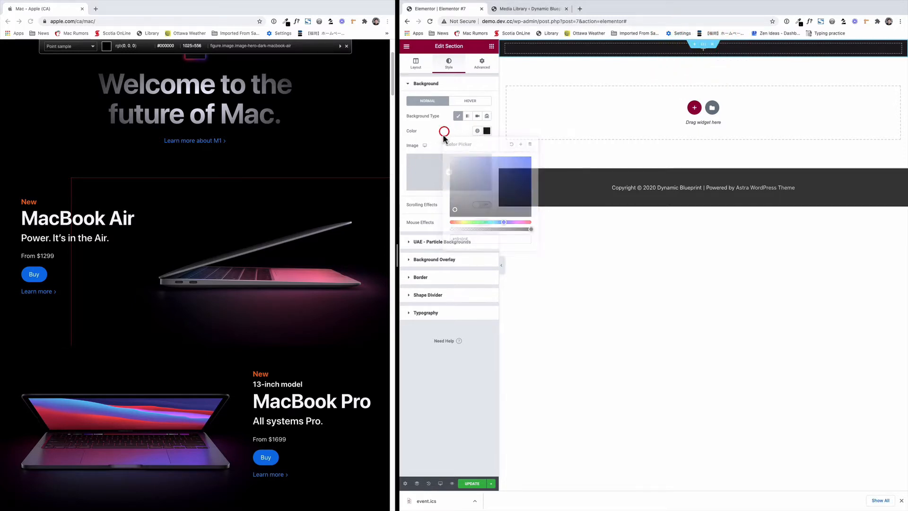
left_click(487, 131)
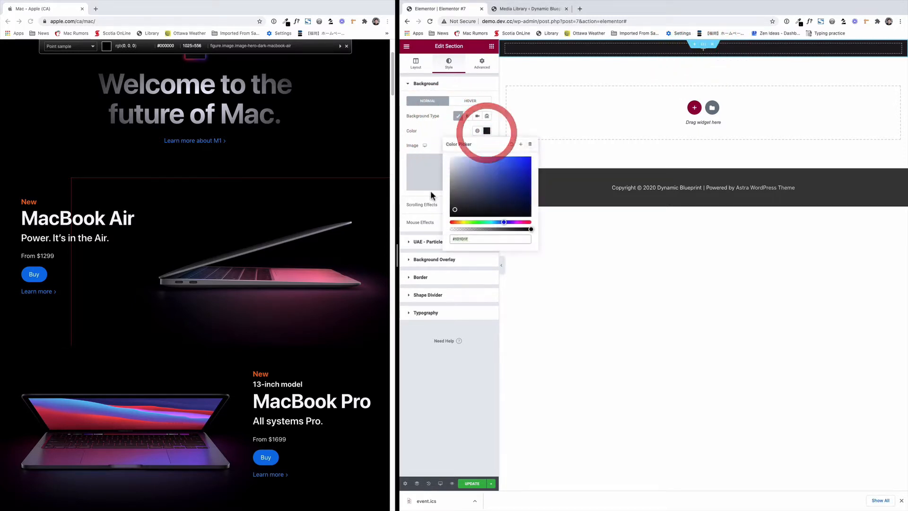
left_click(449, 219)
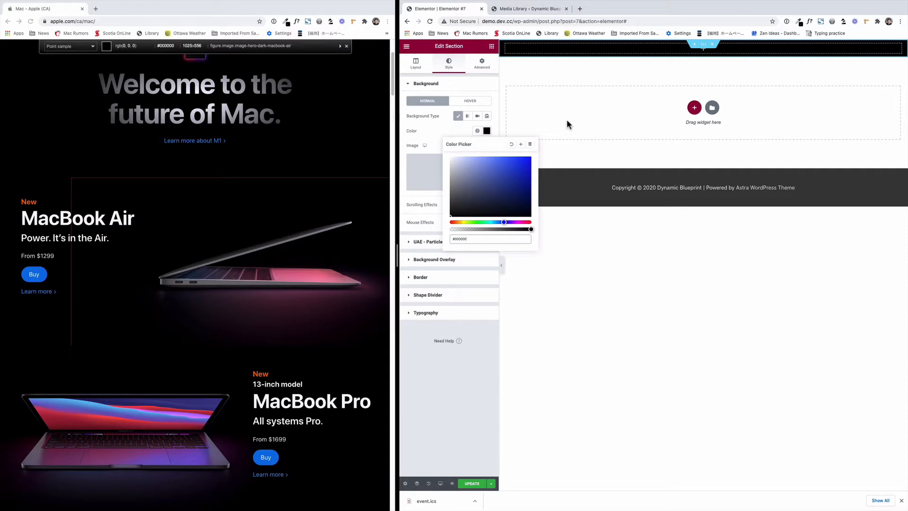
- Set the black section's boxed content width to 600
left_click(416, 64)
left_click_drag(407, 116, 422, 119)
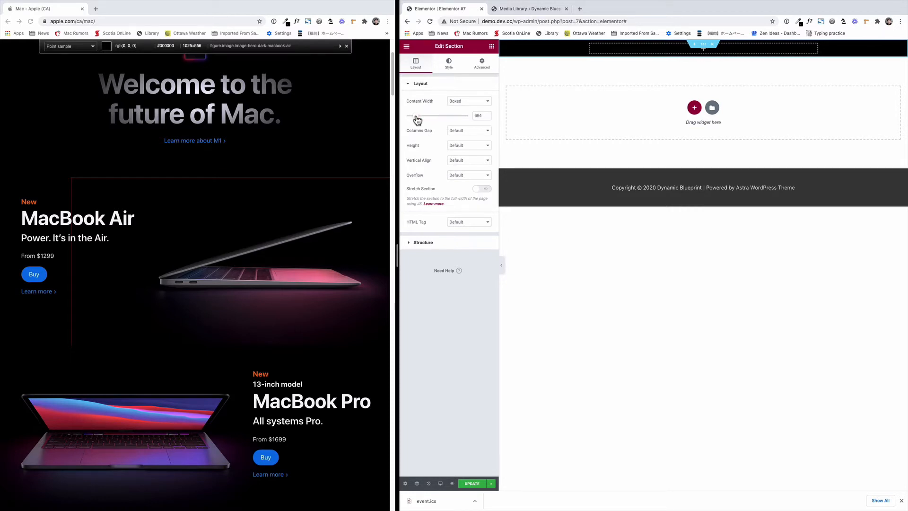
left_click(417, 117)
left_click(480, 115)
double_click(476, 115)
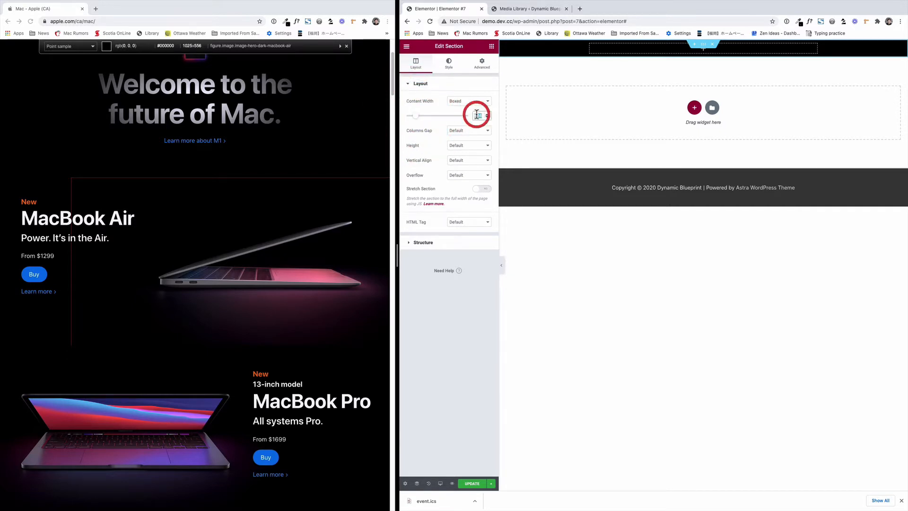
type("600")
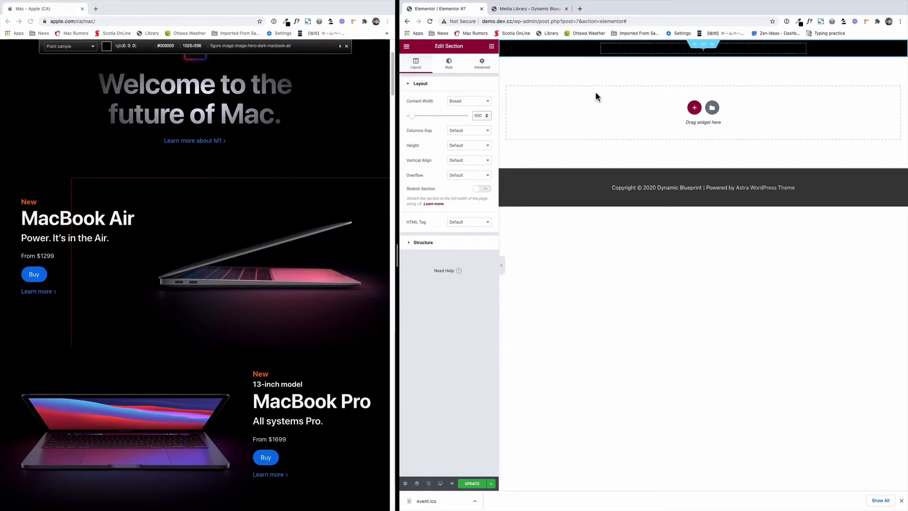
- Add an Image widget to the black section
scroll(374, 132, "up", 3)
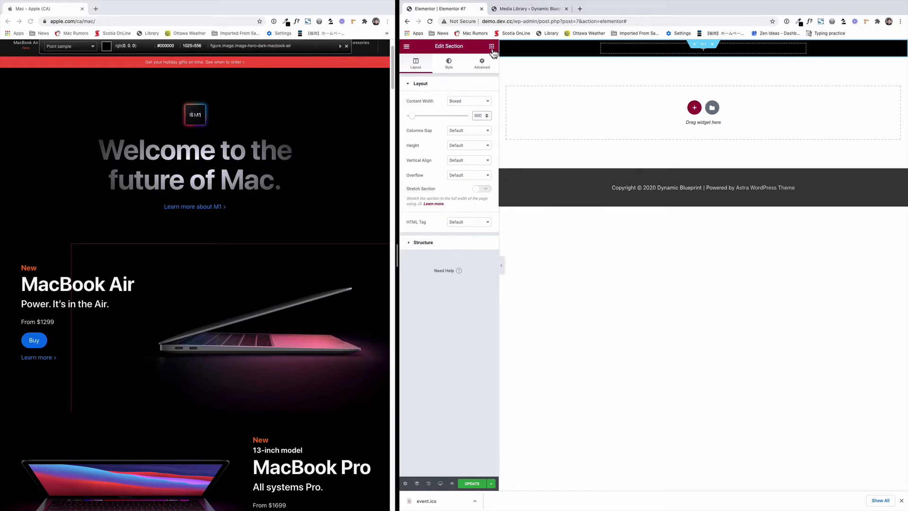
left_click(492, 47)
left_click_drag(425, 147, 699, 49)
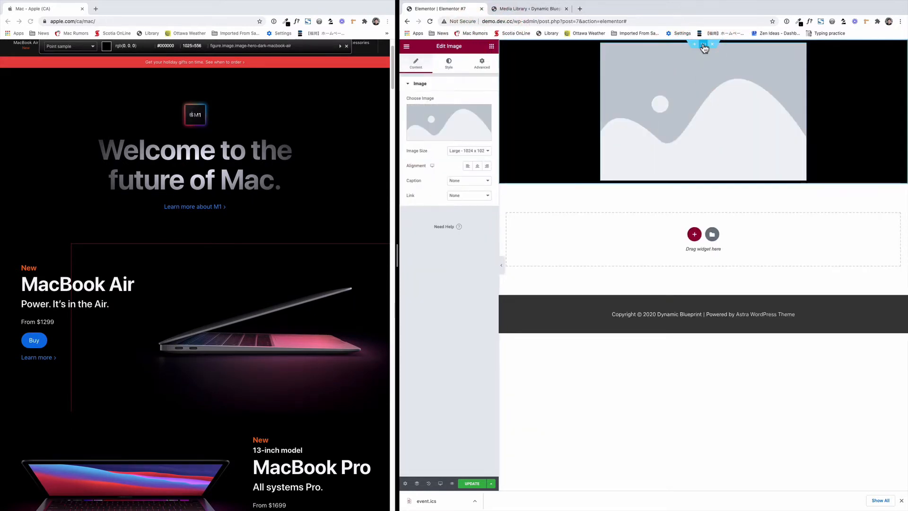
- Set the black section's top padding to 100 px
left_click(704, 45)
left_click(482, 71)
left_click(409, 147)
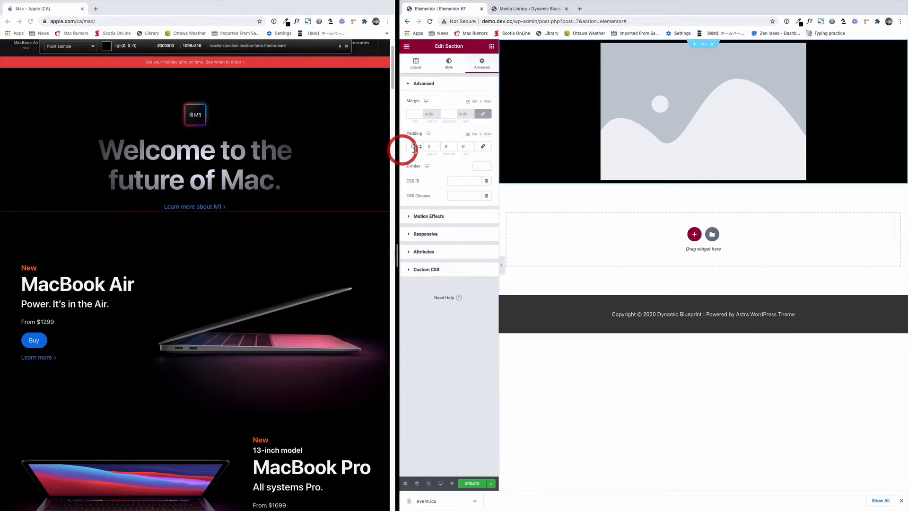
type("100")
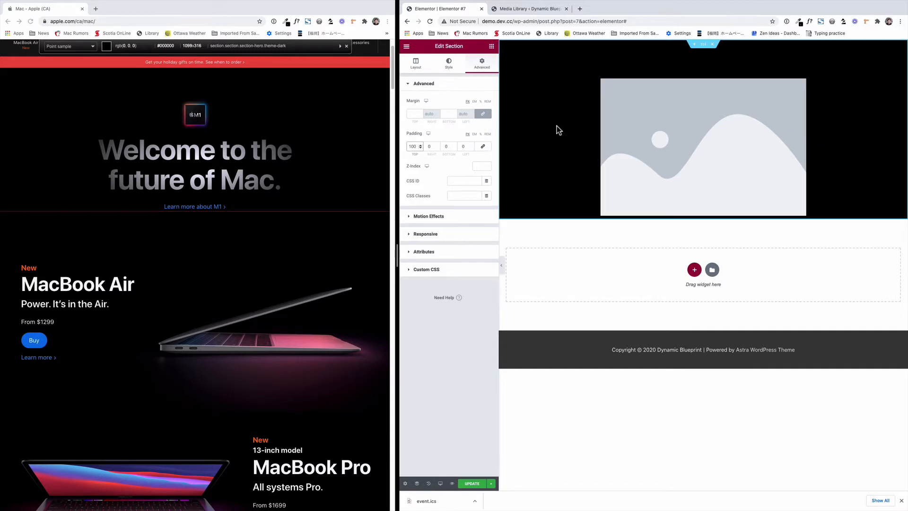
- Replace the image placeholder with the M1 icon from the media library
left_click(637, 128)
left_click(637, 128)
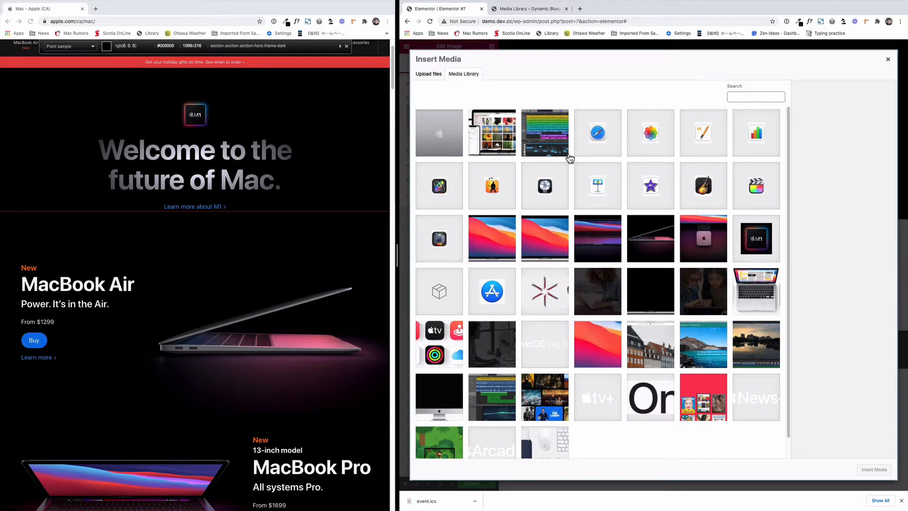
left_click(754, 251)
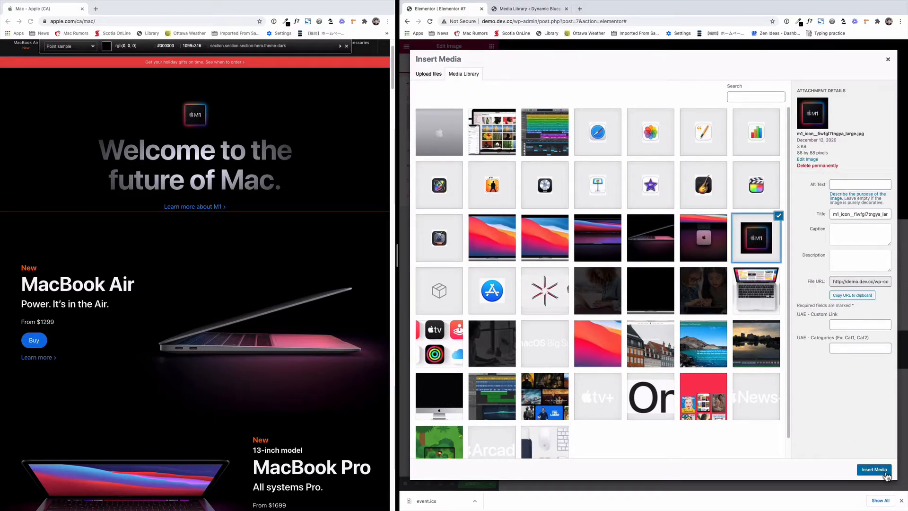
left_click(885, 474)
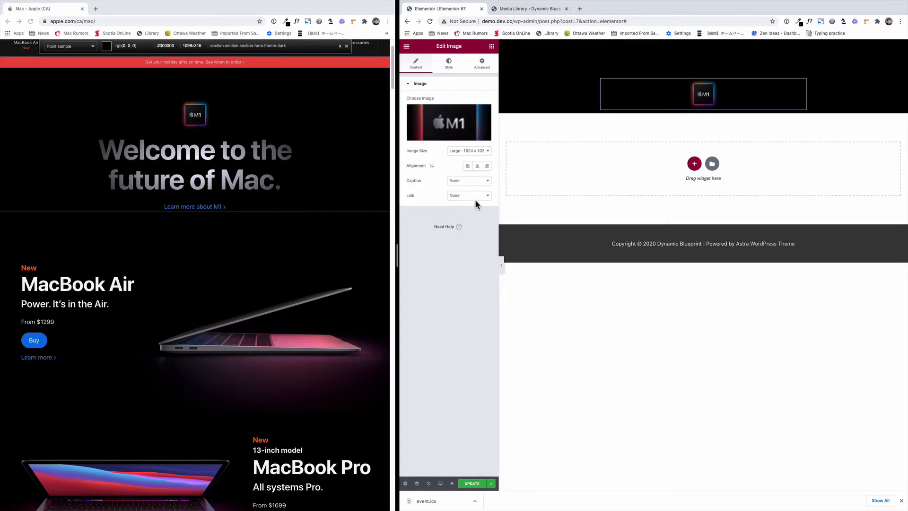
- Add an Advanced Heading widget from Ultimate Addons below the M1 icon
left_click(491, 46)
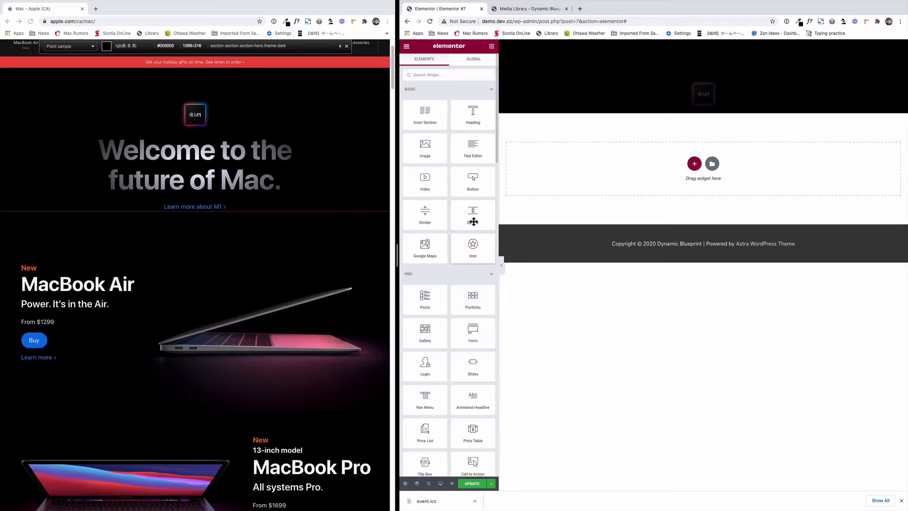
scroll(472, 136, "down", 8)
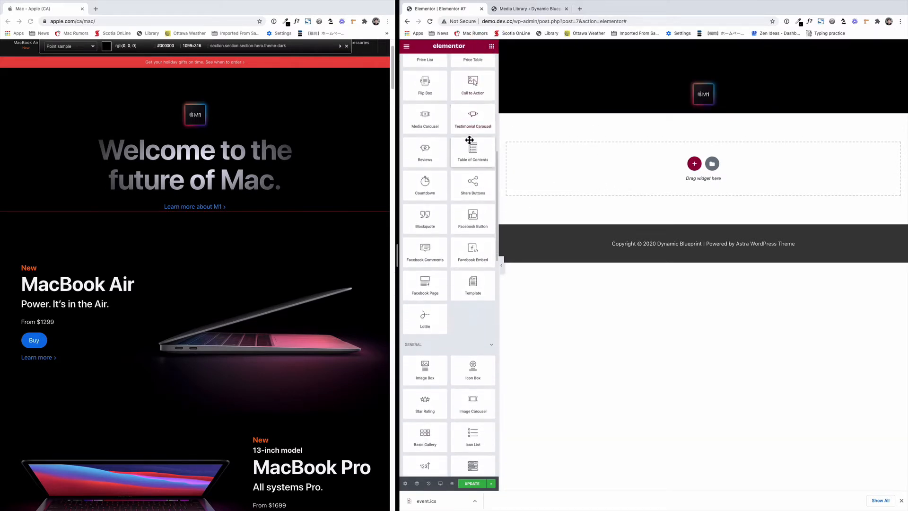
scroll(469, 140, "down", 10)
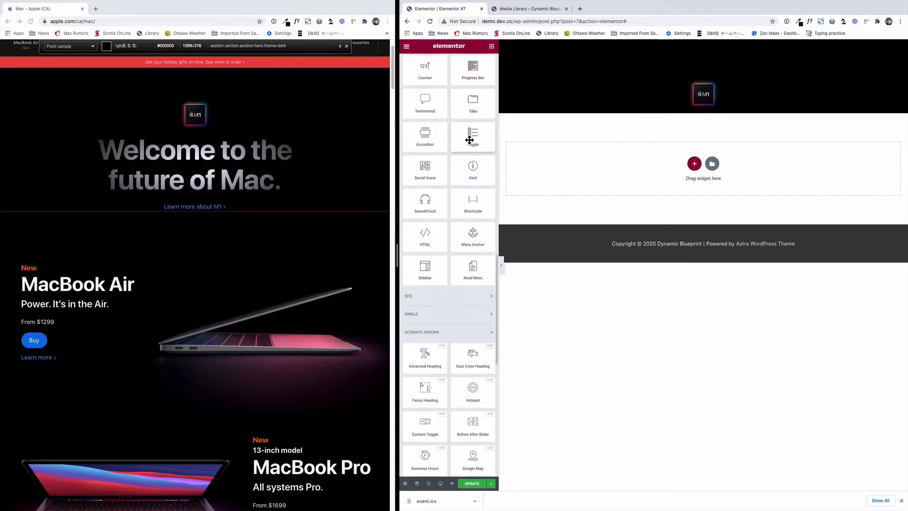
scroll(469, 140, "down", 5)
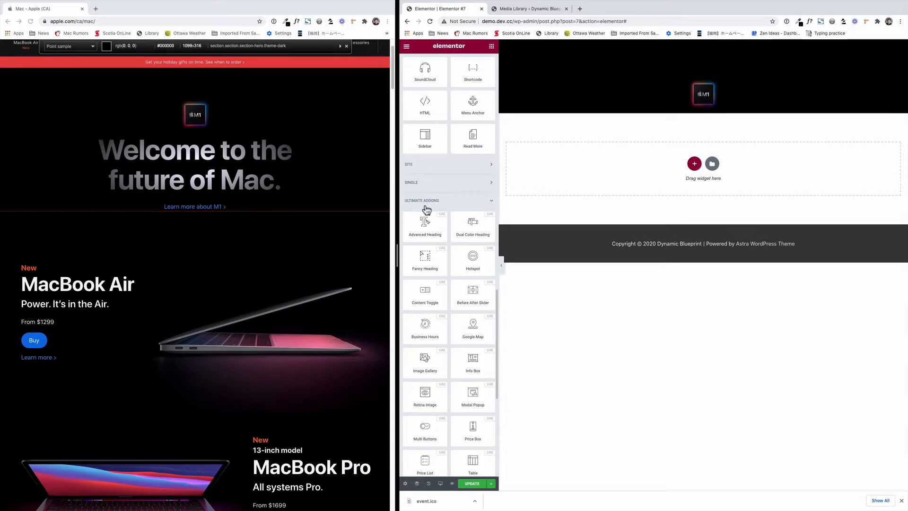
scroll(426, 210, "down", 1)
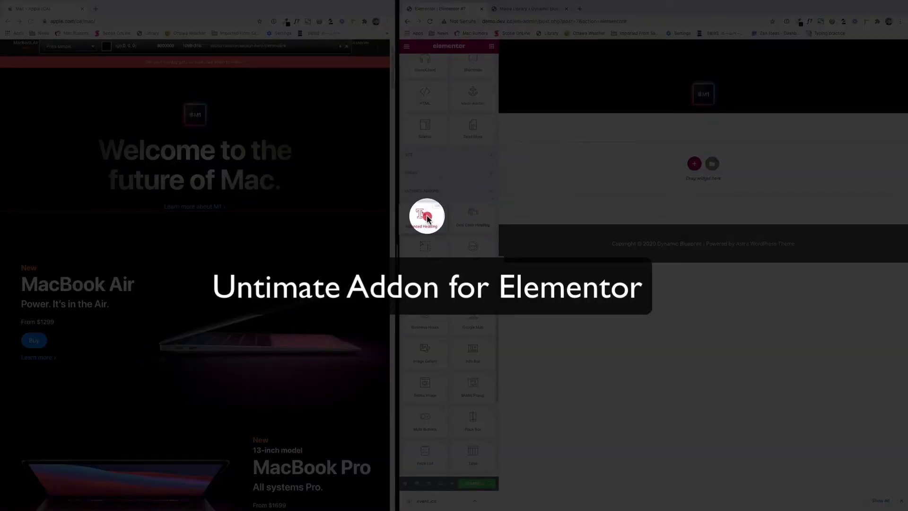
left_click_drag(426, 217, 720, 113)
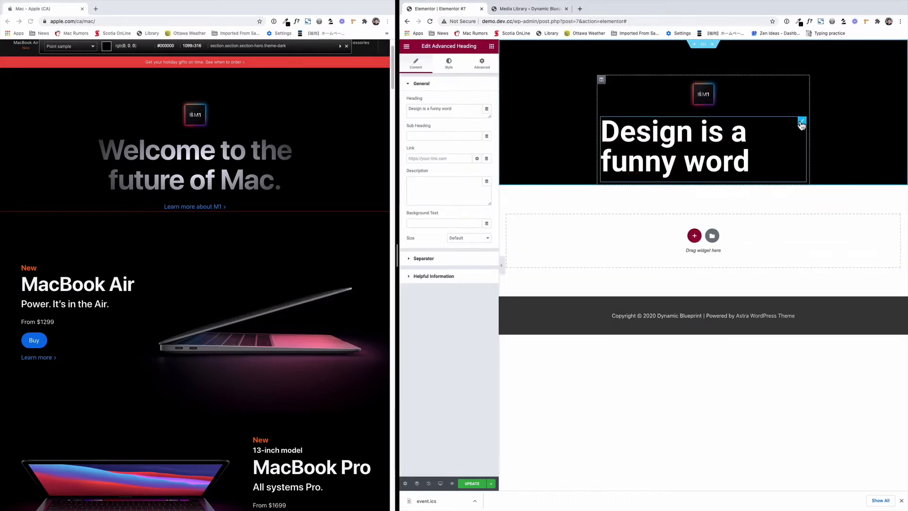
- Copy the "Welcome to the future of Mac." heading from the Apple page and use it as the Advanced Heading's text
left_click(800, 122)
left_click(274, 177)
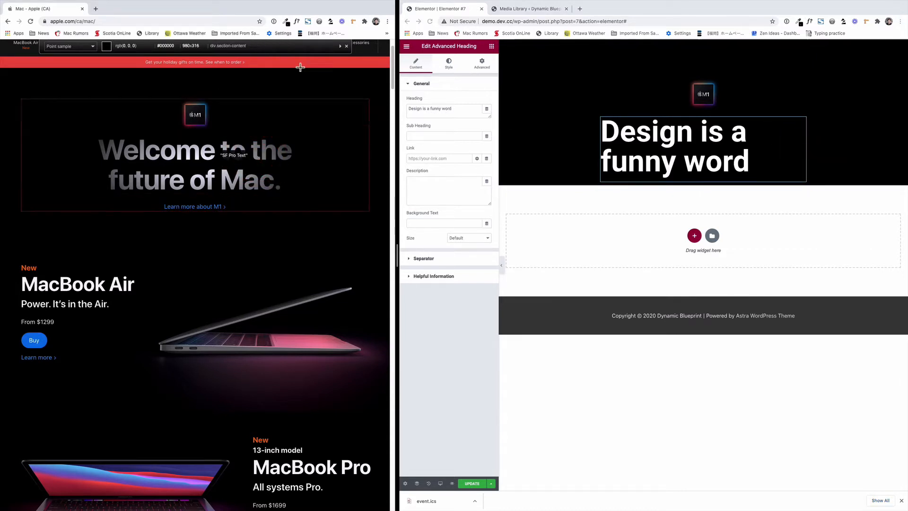
left_click(347, 47)
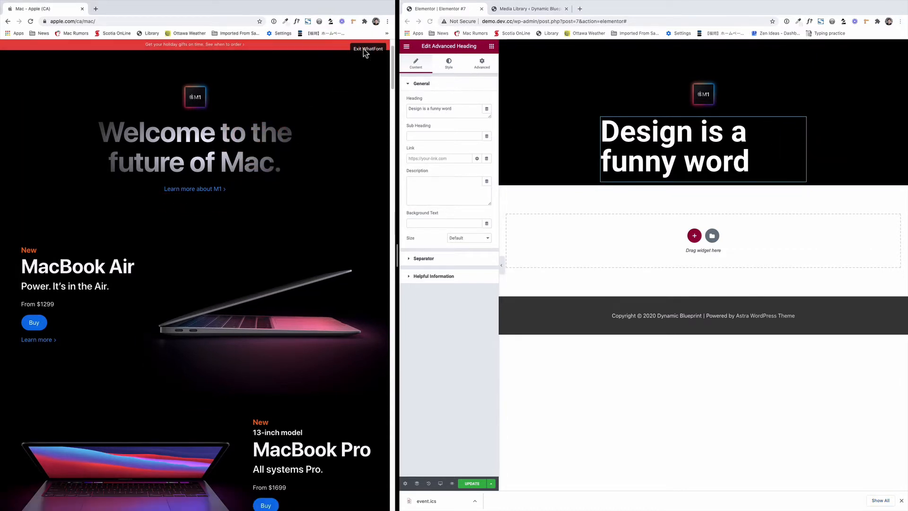
left_click(366, 51)
left_click_drag(283, 173, 97, 140)
key("super+c")
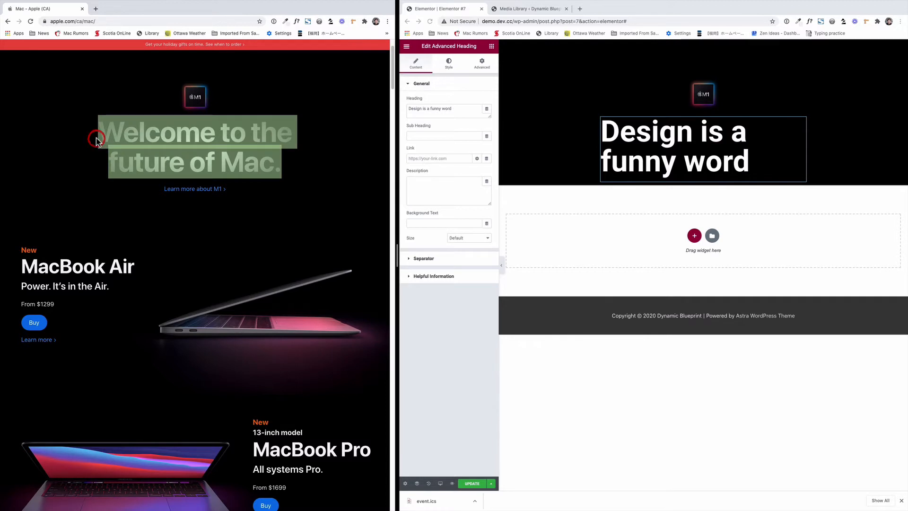
triple_click(461, 106)
key("super+v")
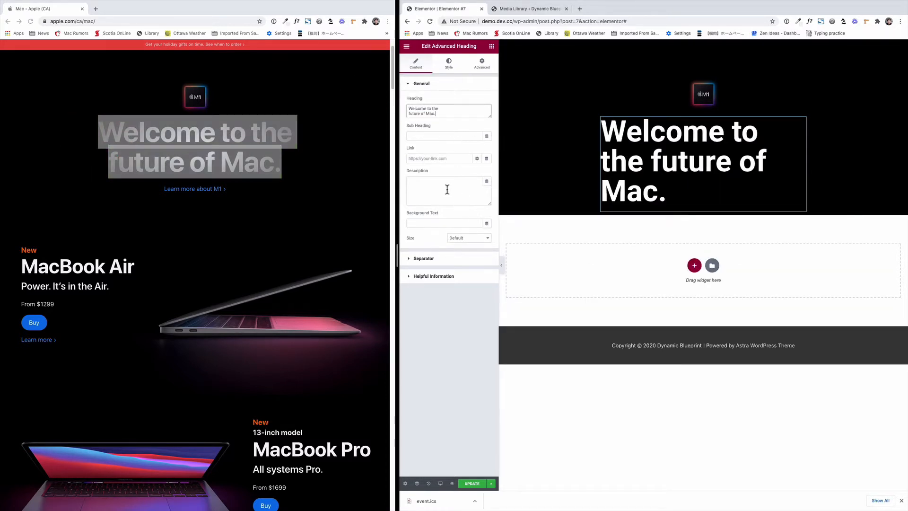
- Center the "Welcome to the future of Mac." heading and set its font size to 81 px
left_click(440, 69)
left_click(478, 101)
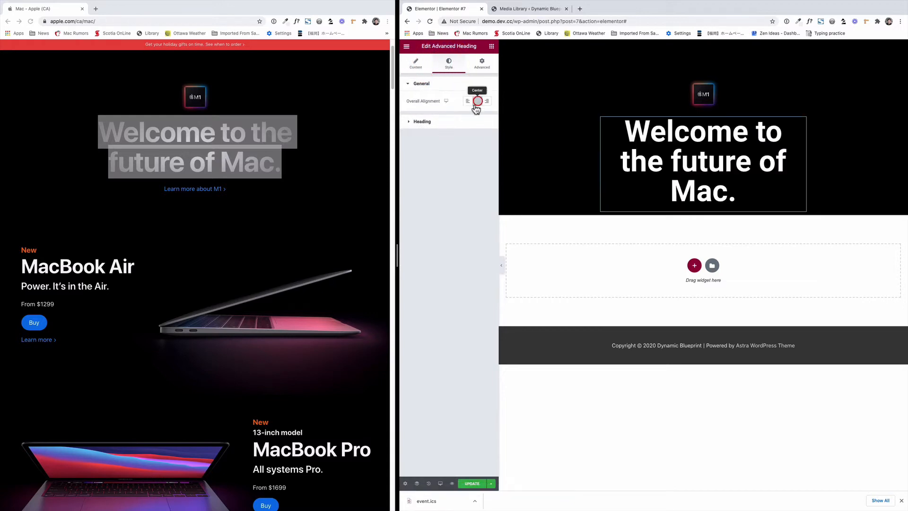
left_click(441, 124)
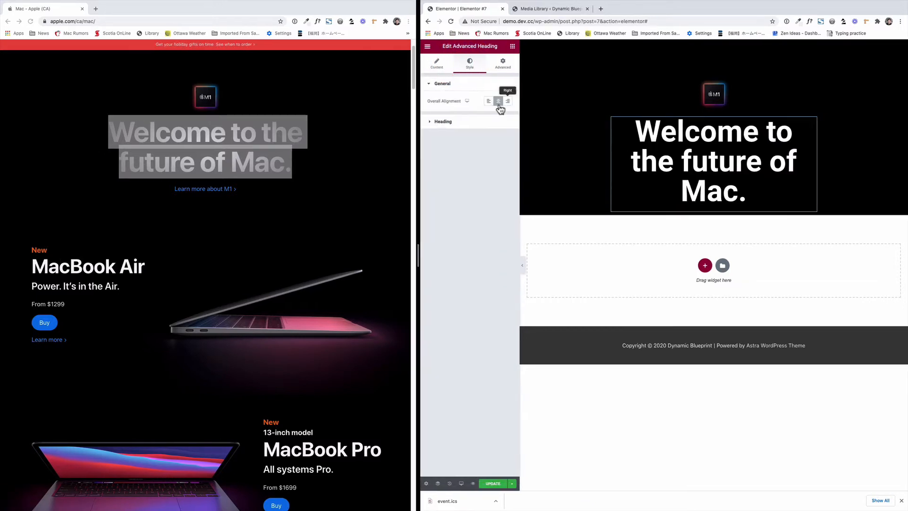
left_click(463, 125)
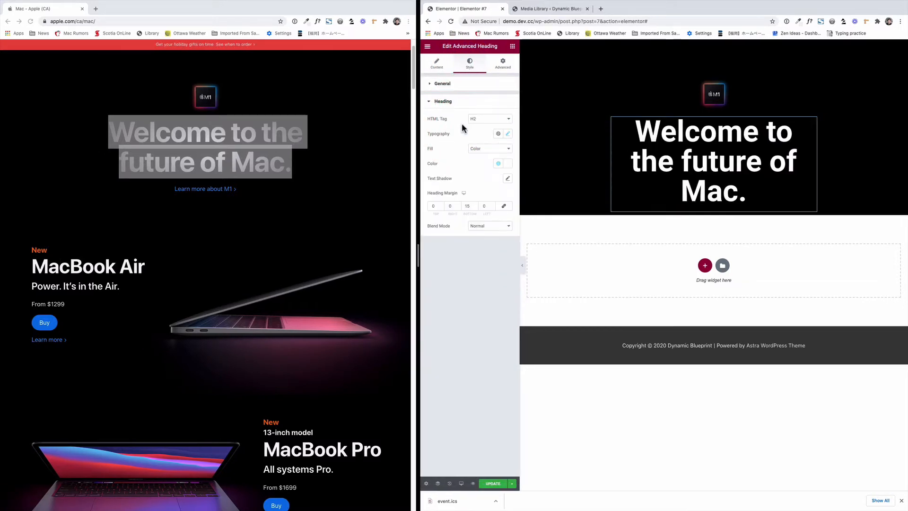
left_click(508, 136)
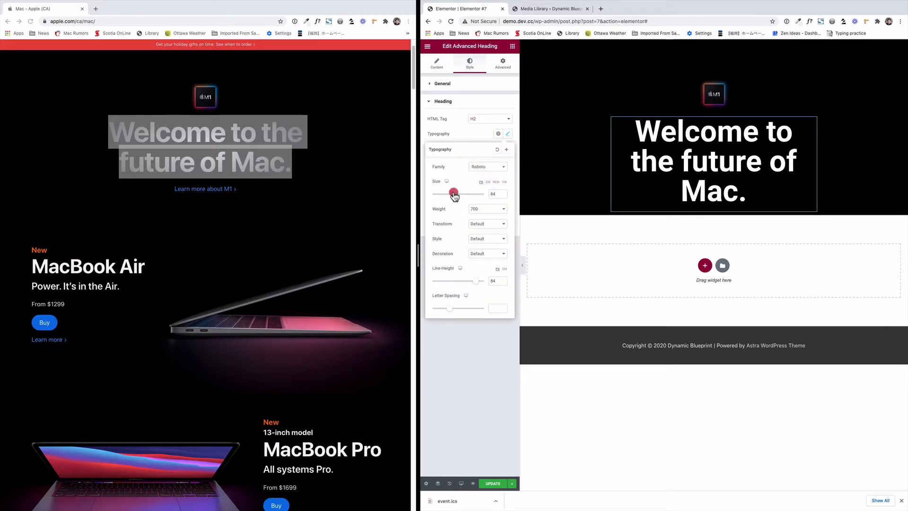
left_click_drag(455, 195, 453, 196)
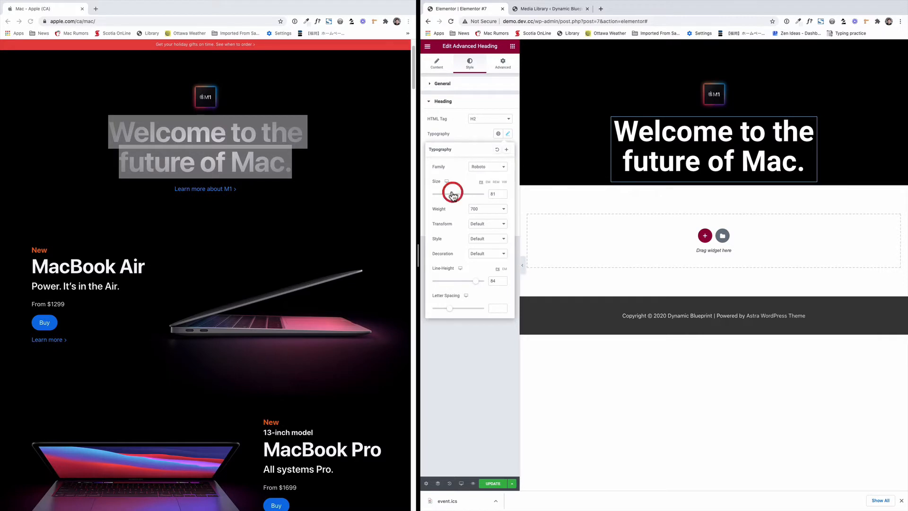
left_click(484, 395)
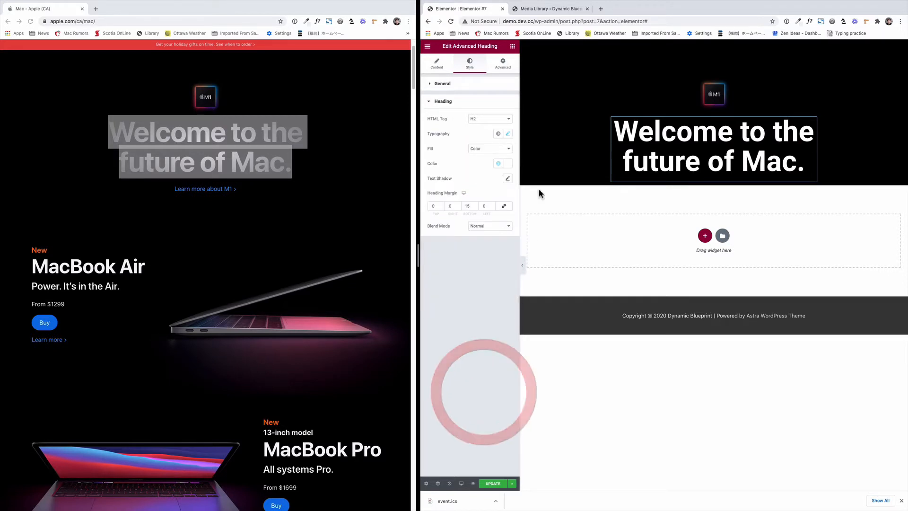
- Switch the heading's fill to Background and make the gradient's second color black
left_click(428, 103)
left_click(428, 103)
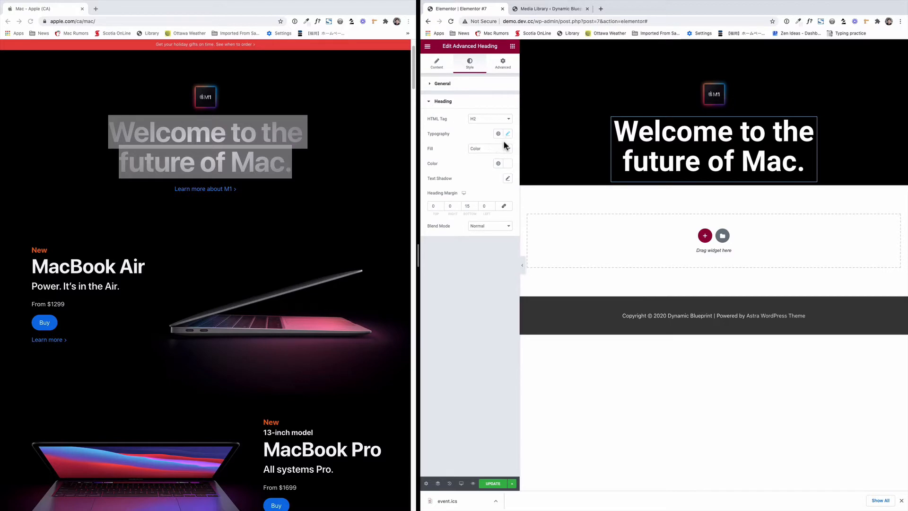
left_click(478, 149)
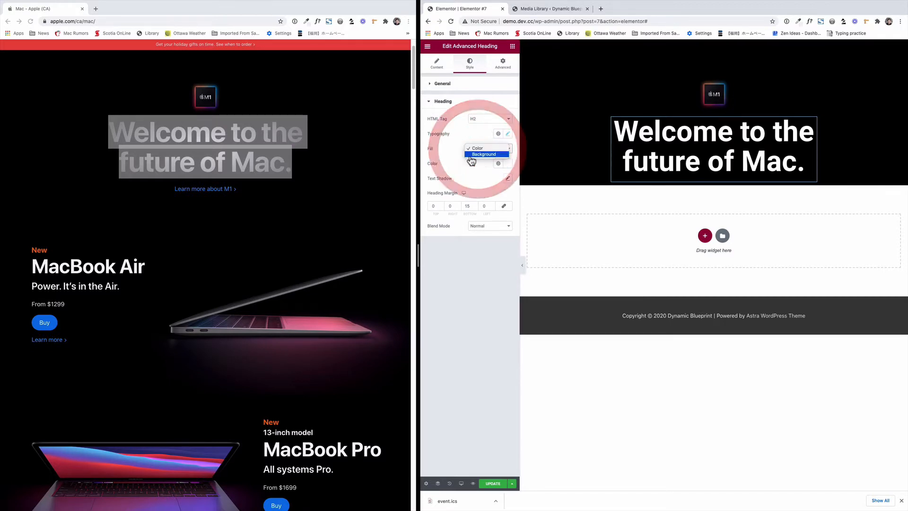
left_click(484, 154)
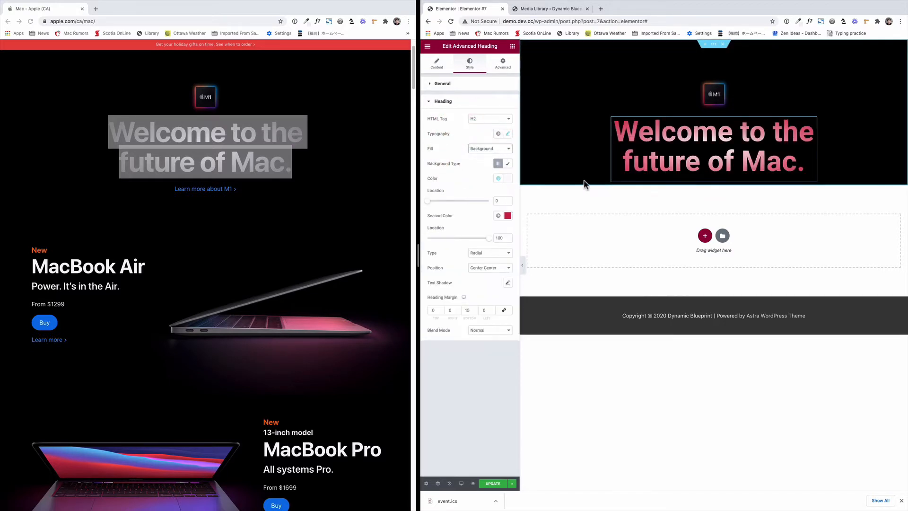
left_click(507, 216)
left_click_drag(492, 284, 469, 303)
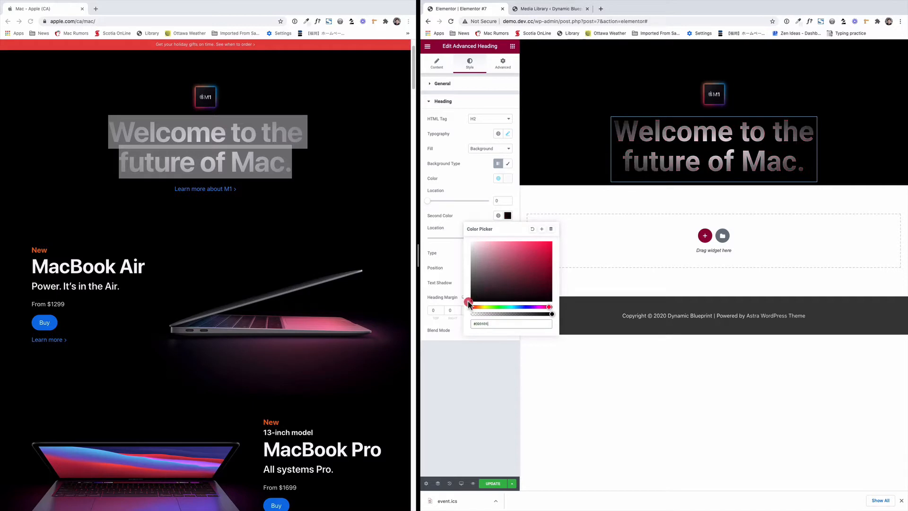
left_click(473, 190)
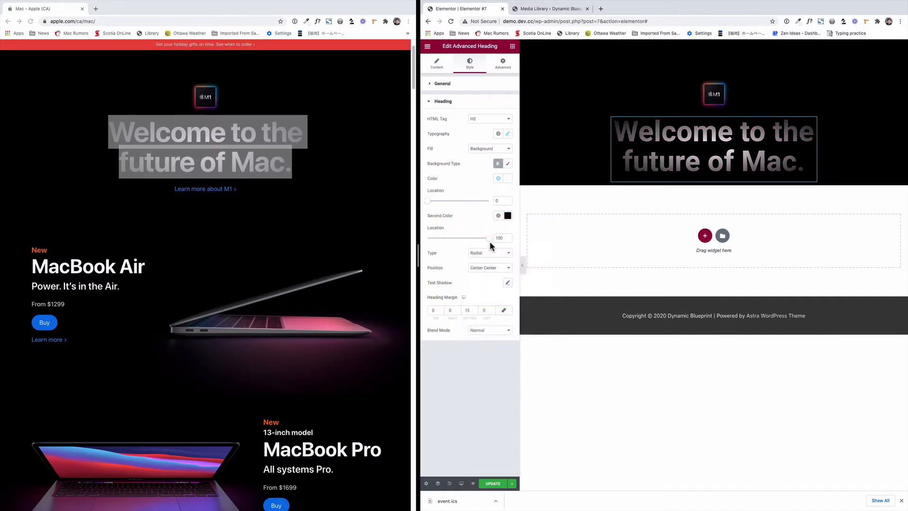
- Set the heading gradient's first color to #FFFFFF at location 26 and move the second color's location to 95
left_click(510, 180)
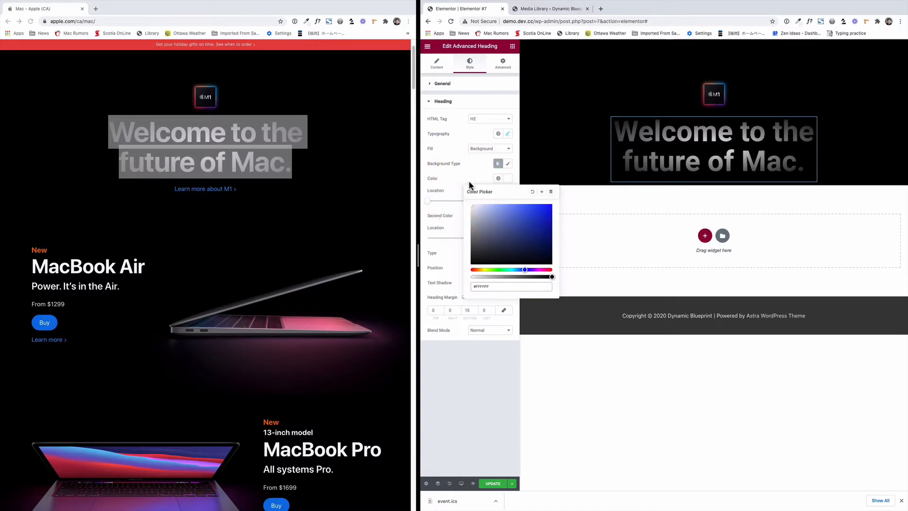
left_click(376, 156)
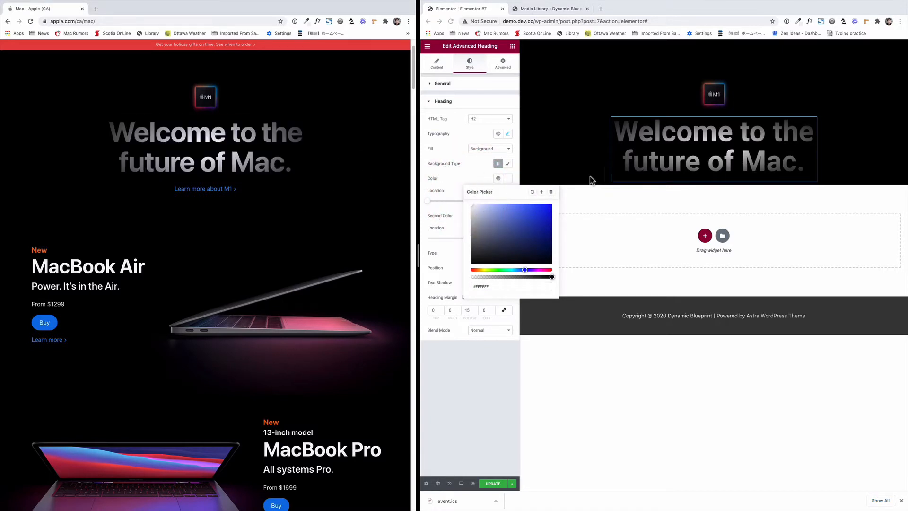
left_click(462, 185)
left_click(447, 210)
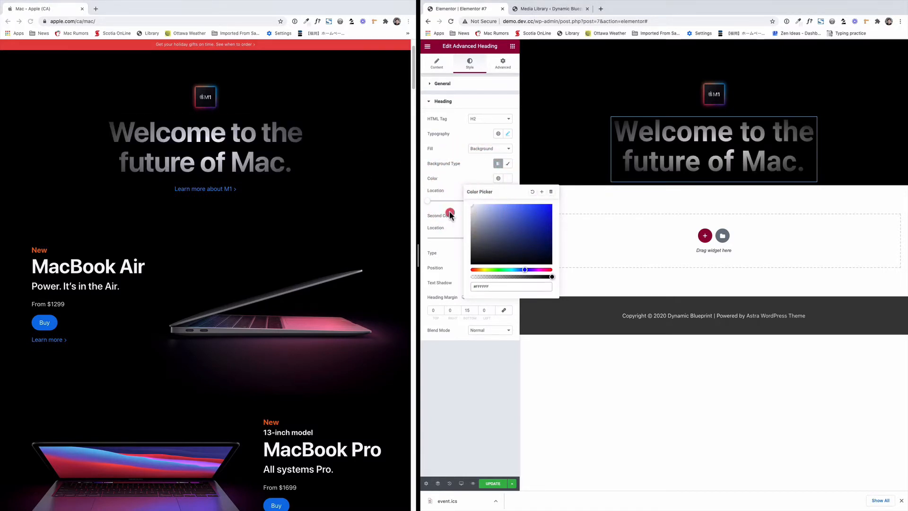
mouse_move(429, 202)
left_mouse_down()
mouse_move(453, 204)
mouse_move(444, 204)
left_mouse_up()
left_click_drag(488, 239, 472, 237)
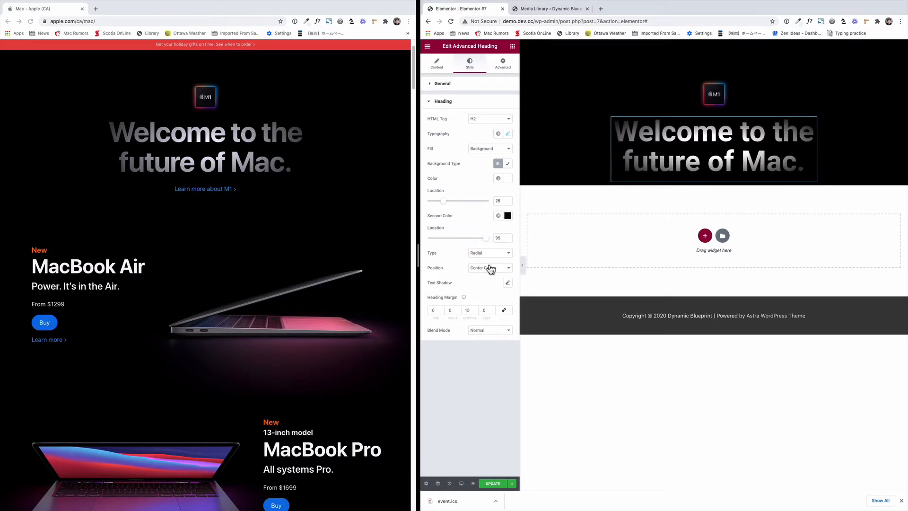
- Change the heading gradient's first color to light gray and set its location to 61
left_click(487, 255)
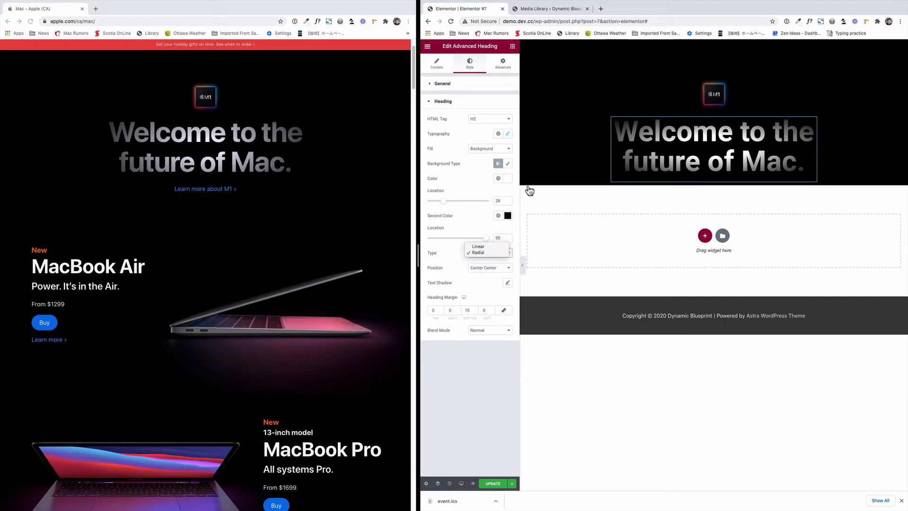
left_click(449, 201)
left_click_drag(433, 201, 454, 204)
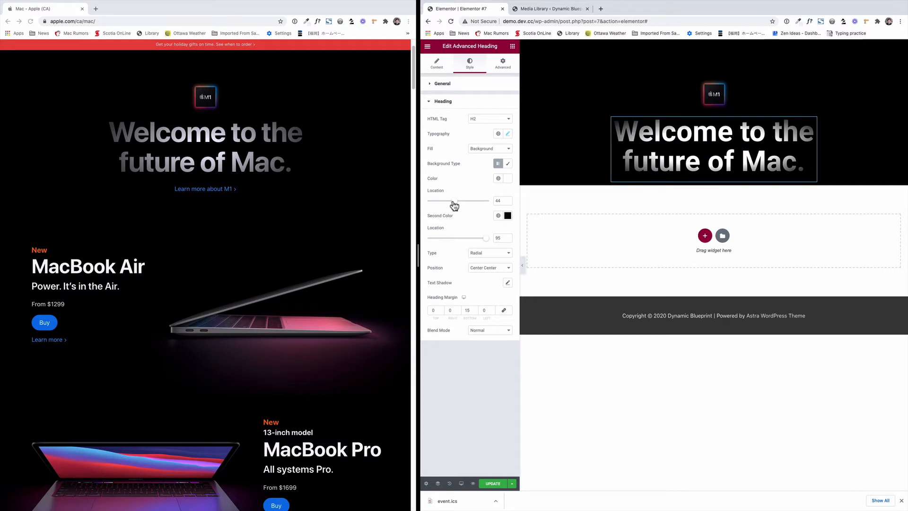
left_click(508, 179)
left_click_drag(471, 208, 471, 221)
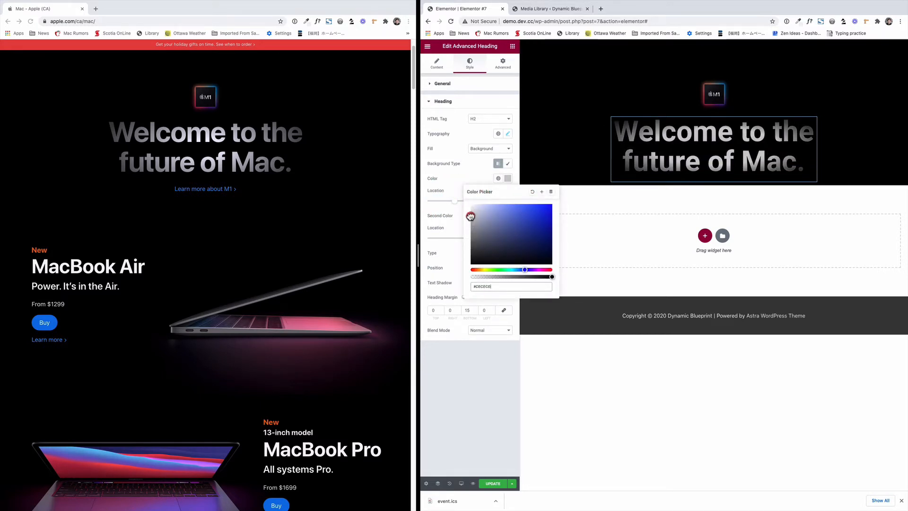
left_click(467, 175)
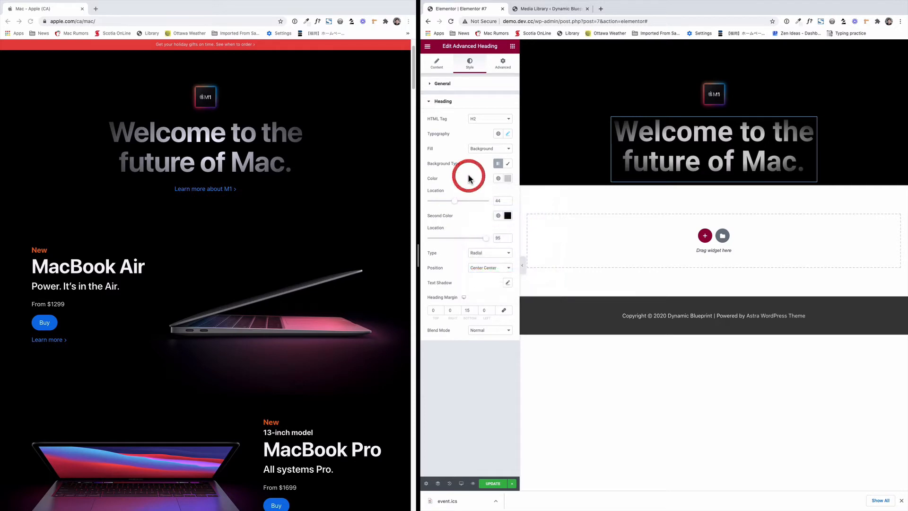
left_click_drag(456, 204, 468, 205)
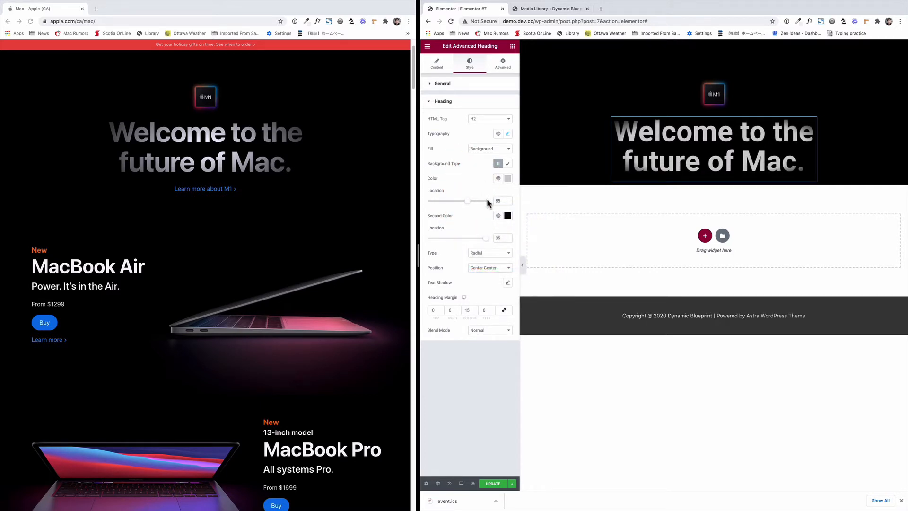
left_click_drag(466, 204, 465, 203)
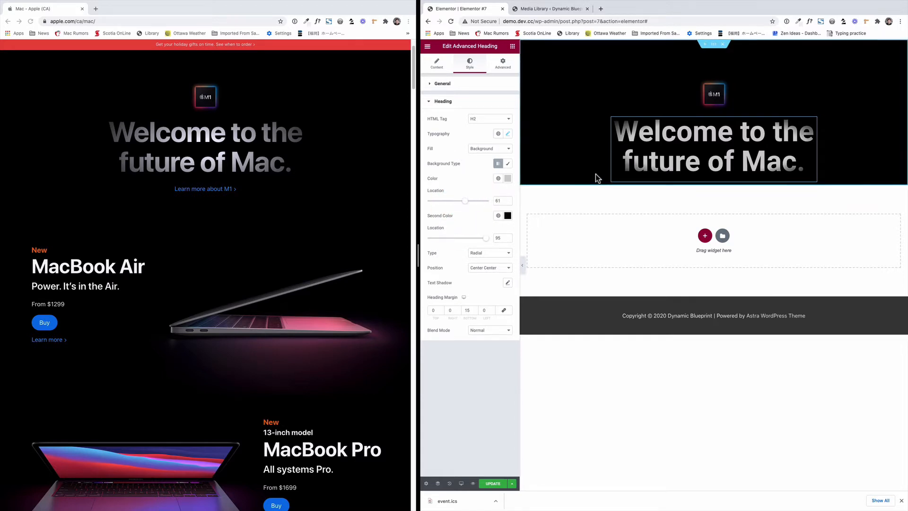
- Add a Button widget below the "Welcome to the future of Mac." heading and center it
left_click(505, 66)
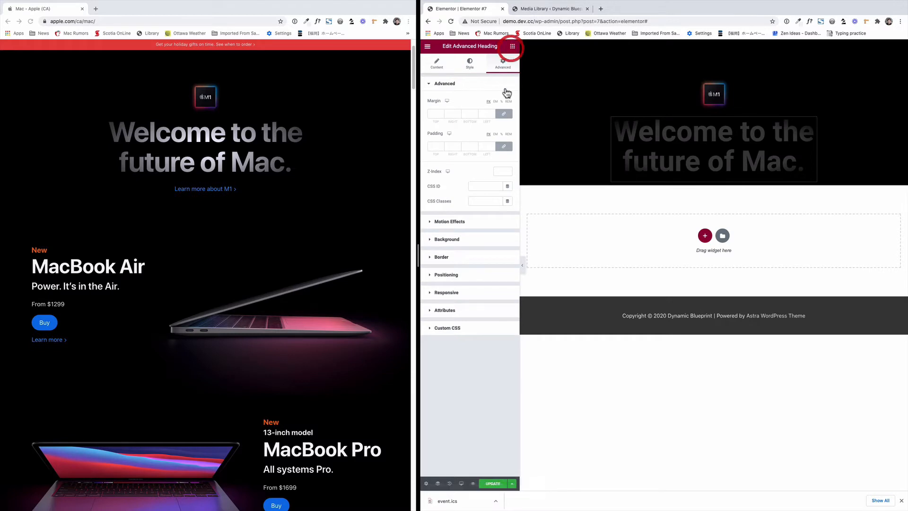
left_click(513, 45)
left_click_drag(492, 175, 710, 194)
left_click(489, 153)
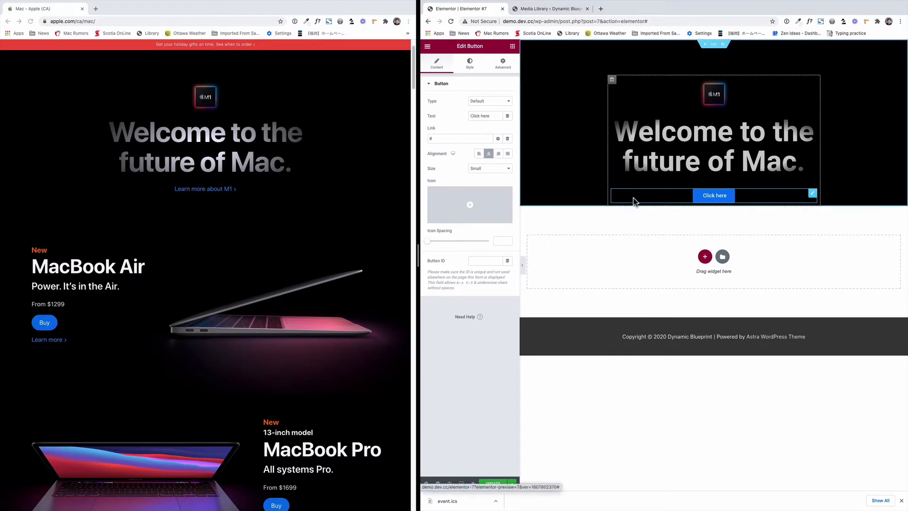
- Set the button's text color to the global Accent blue and make its background color fully transparent
left_click(470, 71)
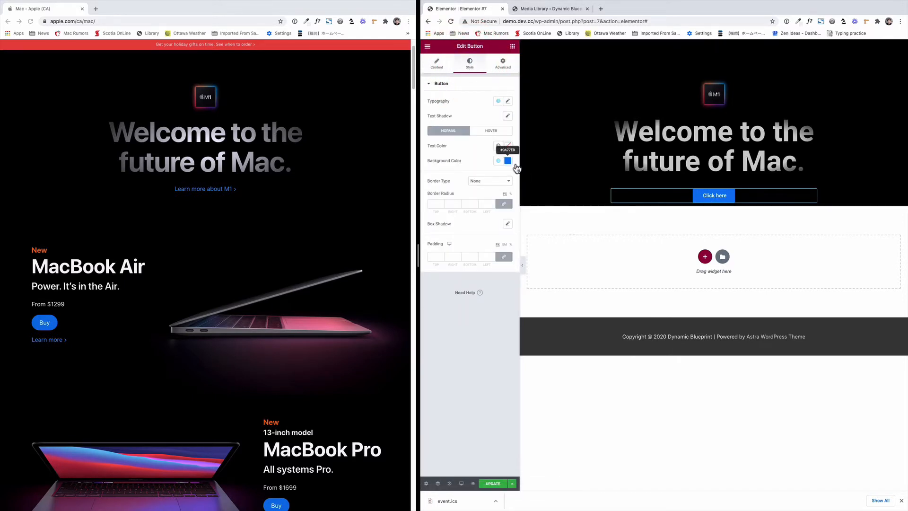
left_click(506, 146)
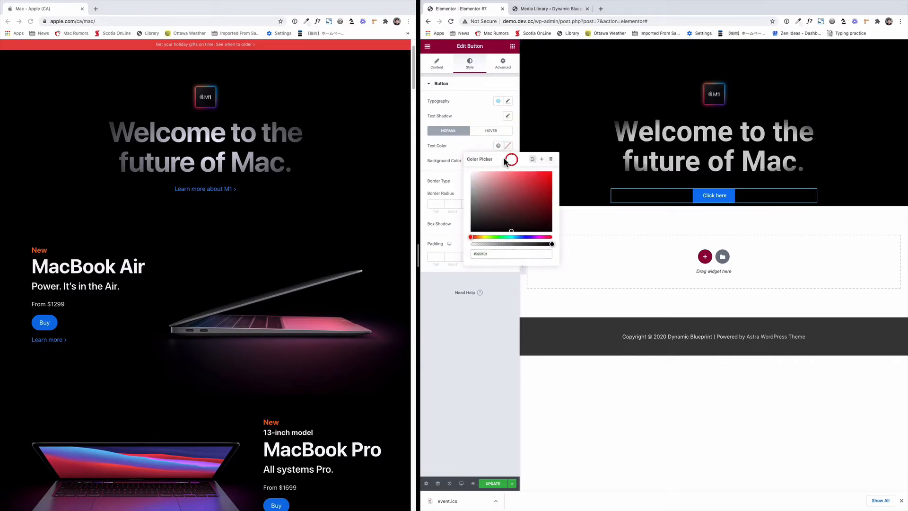
left_click(498, 146)
left_click(470, 244)
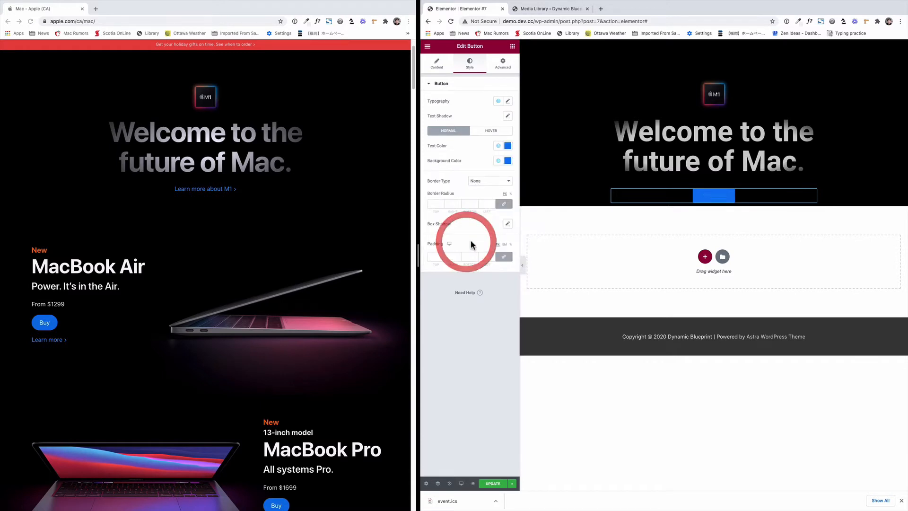
left_click(509, 162)
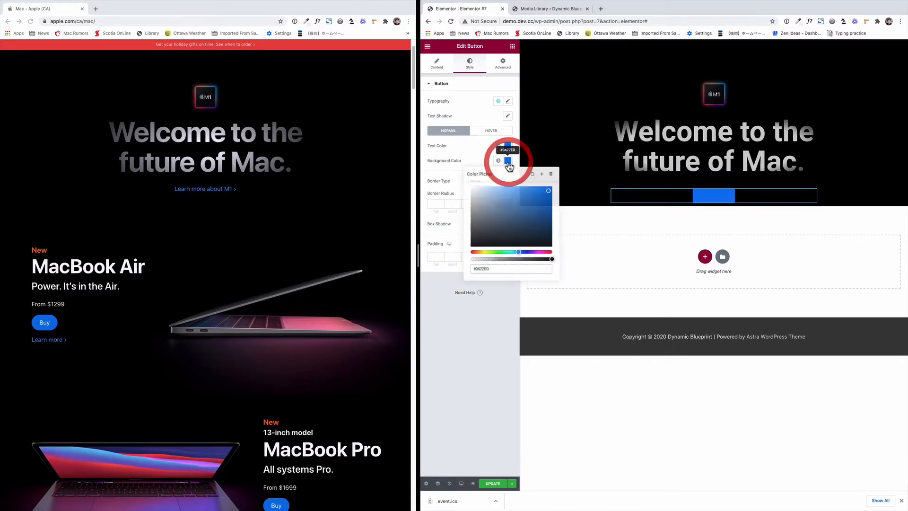
left_click_drag(553, 259, 471, 260)
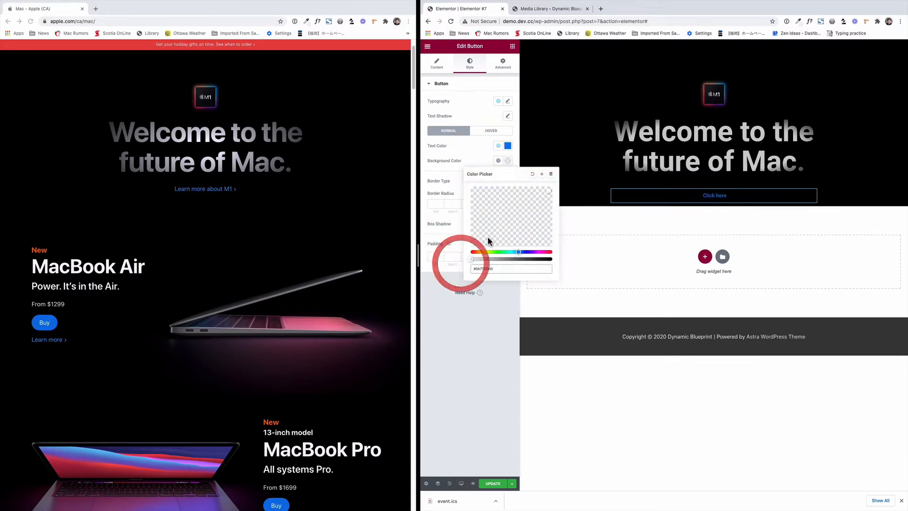
left_click(466, 158)
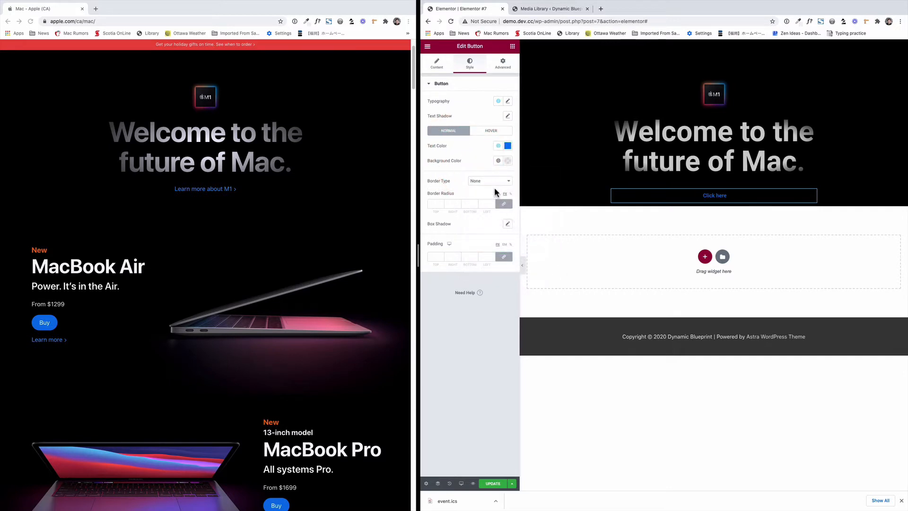
- Set the button's size to Medium
left_click(439, 63)
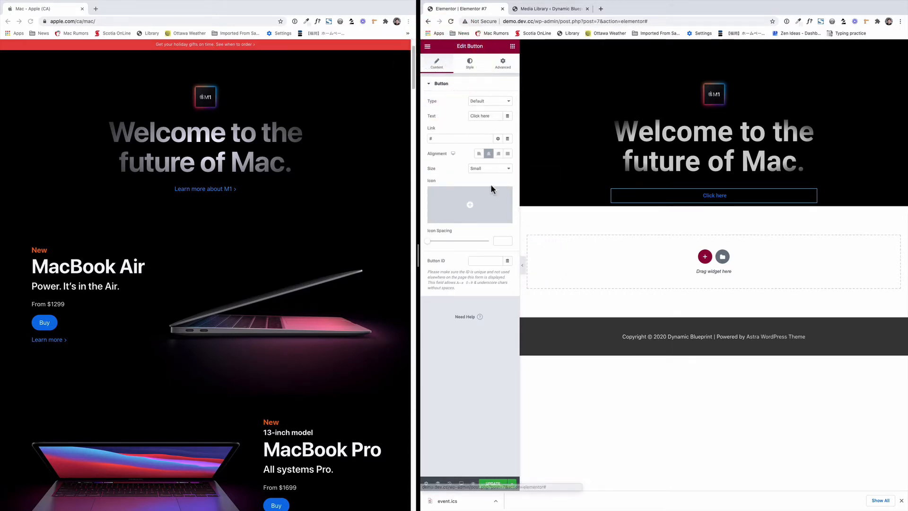
left_click(489, 169)
left_click(494, 175)
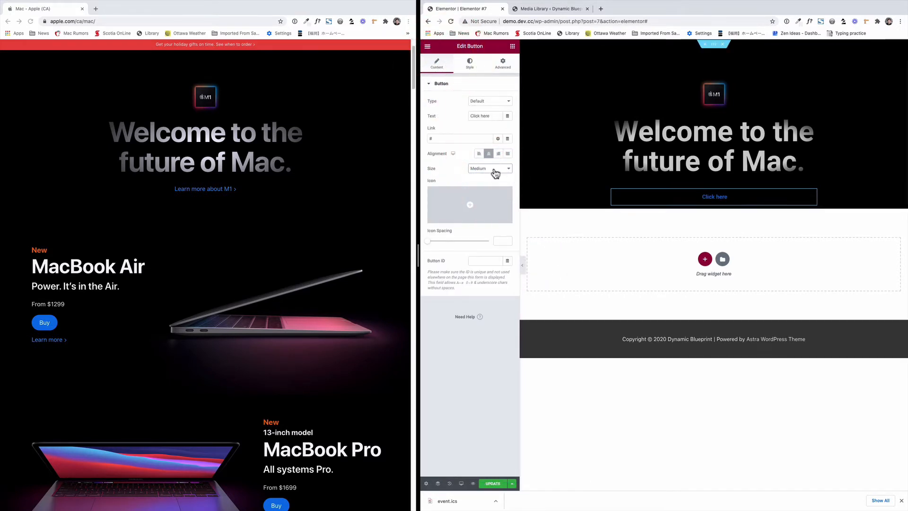
- Copy the "Learn more about M1 >" link text from the Apple page and use it as the button's text
left_click_drag(245, 190, 173, 189)
key("super+c")
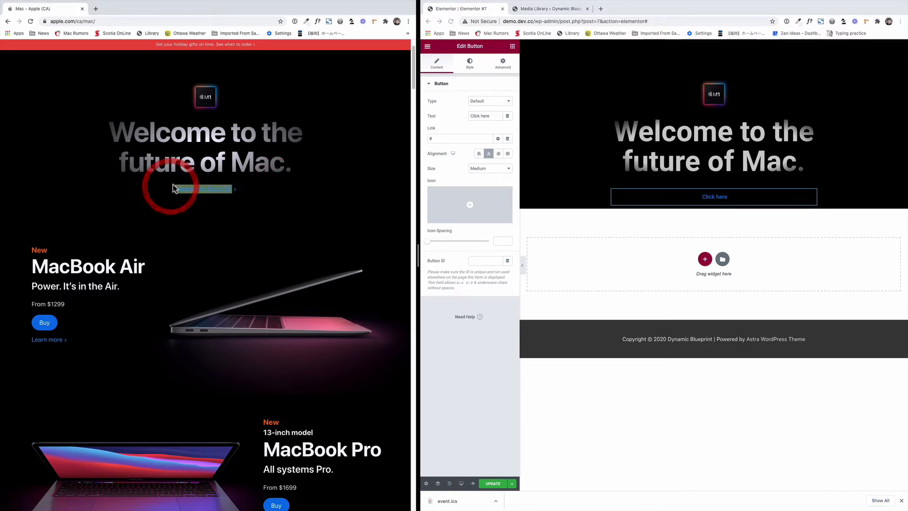
left_click(463, 138)
double_click(486, 115)
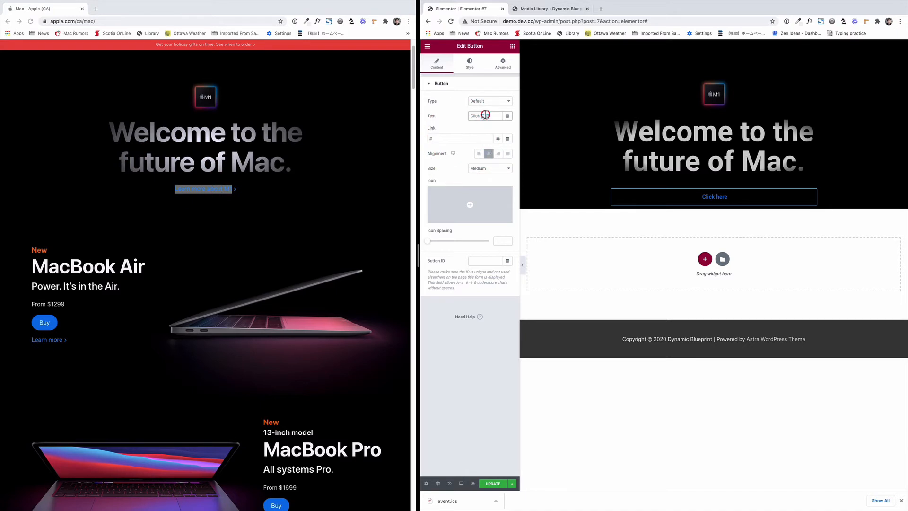
key("super+v")
key("super+v")
left_click(325, 183)
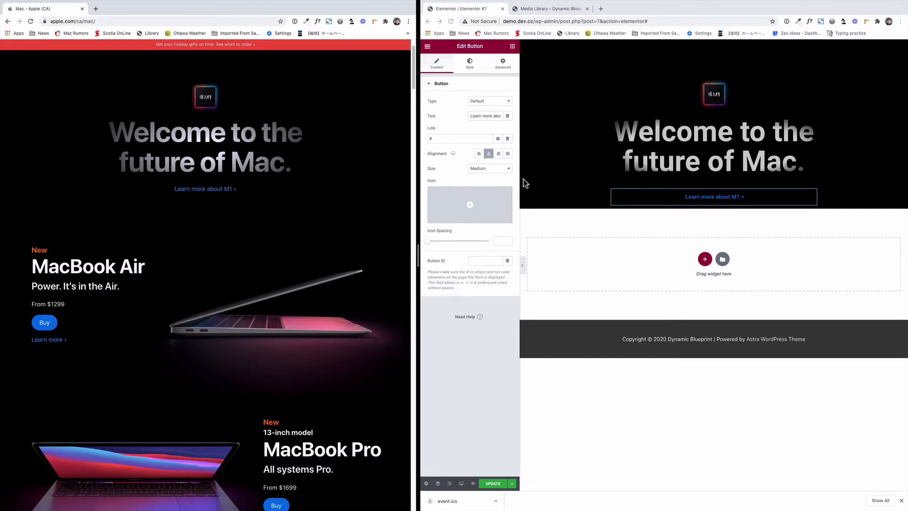
- Apply the global "Link text" color to the "Learn more about M1 >" button's text
left_click(471, 67)
left_click(470, 66)
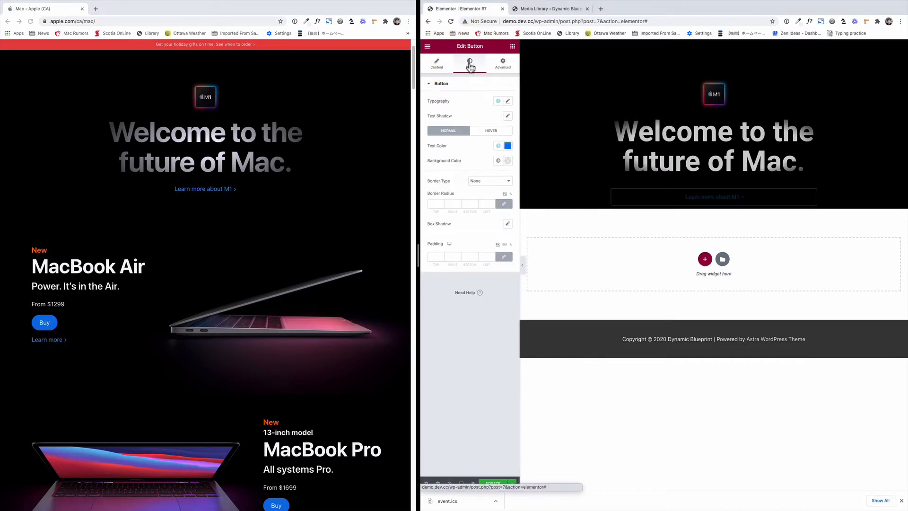
left_click(508, 146)
left_click(466, 144)
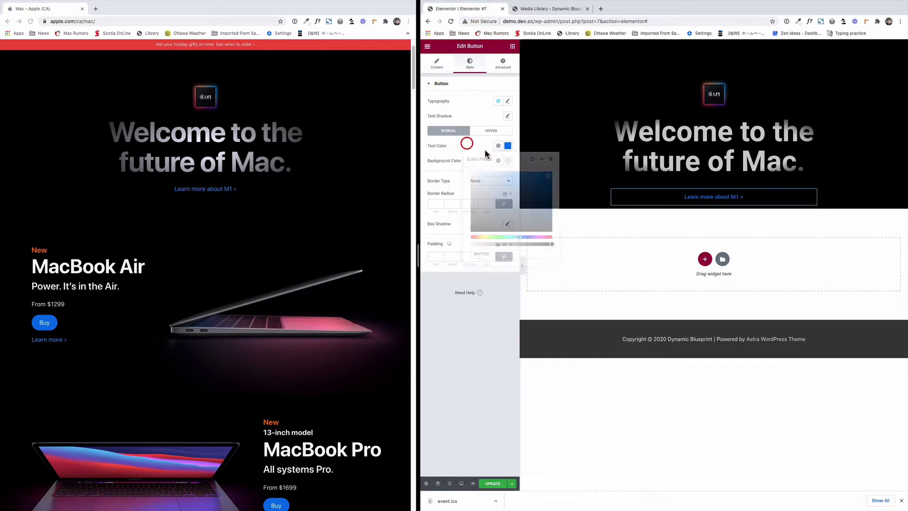
left_click(499, 146)
scroll(485, 214, "down", 2)
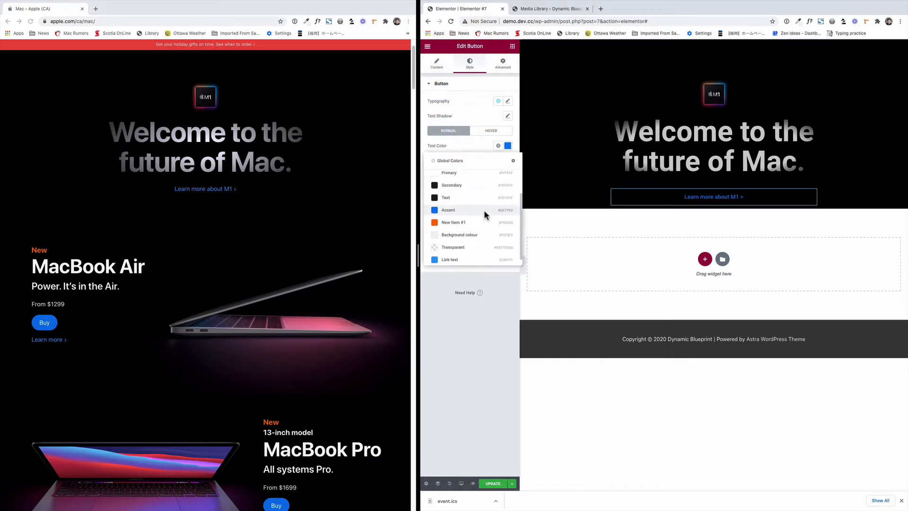
left_click(457, 256)
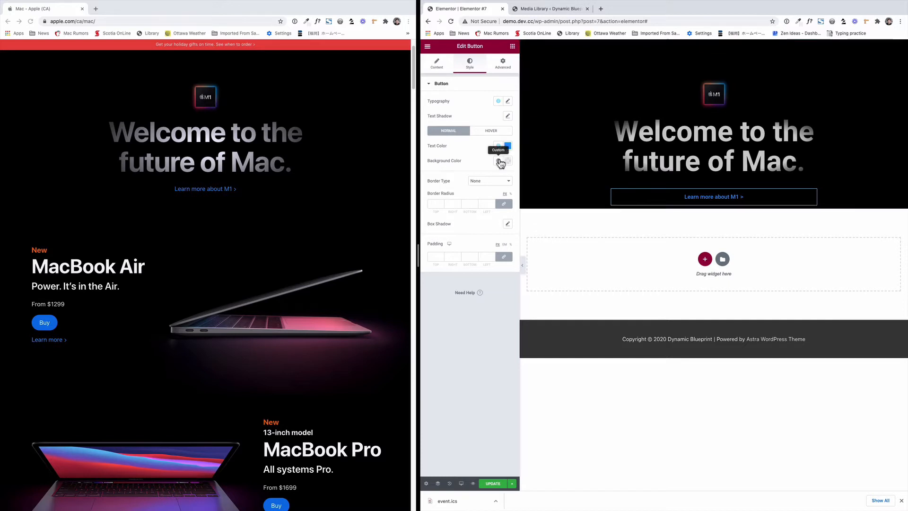
- Set the "Learn more about M1 >" button's font size to 17 px
left_click(508, 102)
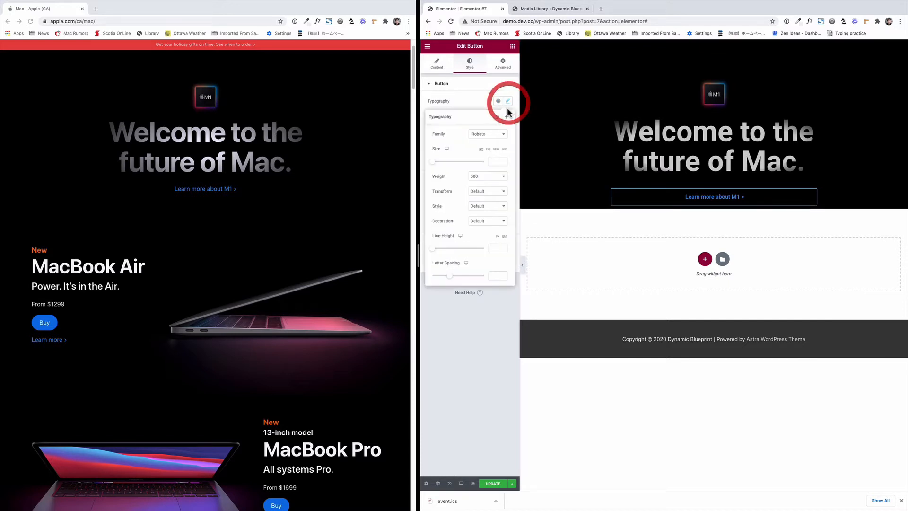
left_click_drag(434, 164, 437, 161)
left_click(503, 162)
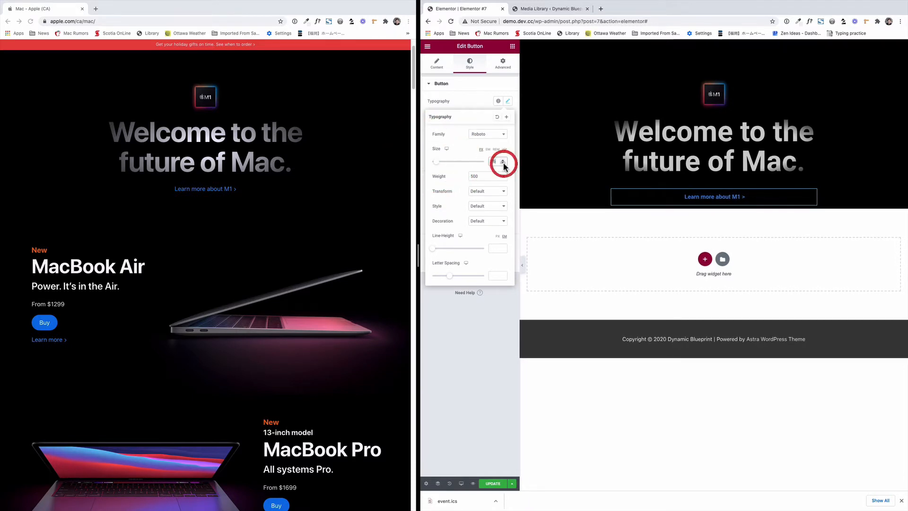
left_click(503, 162)
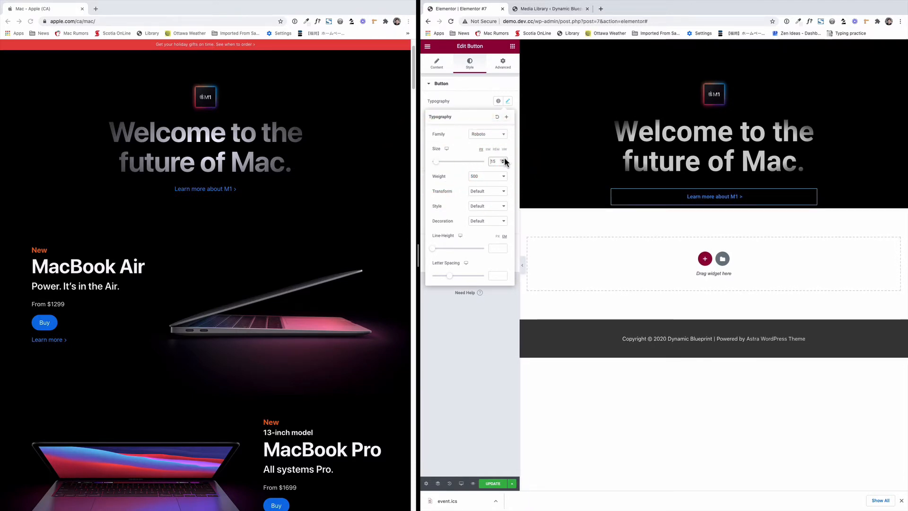
left_click(505, 160)
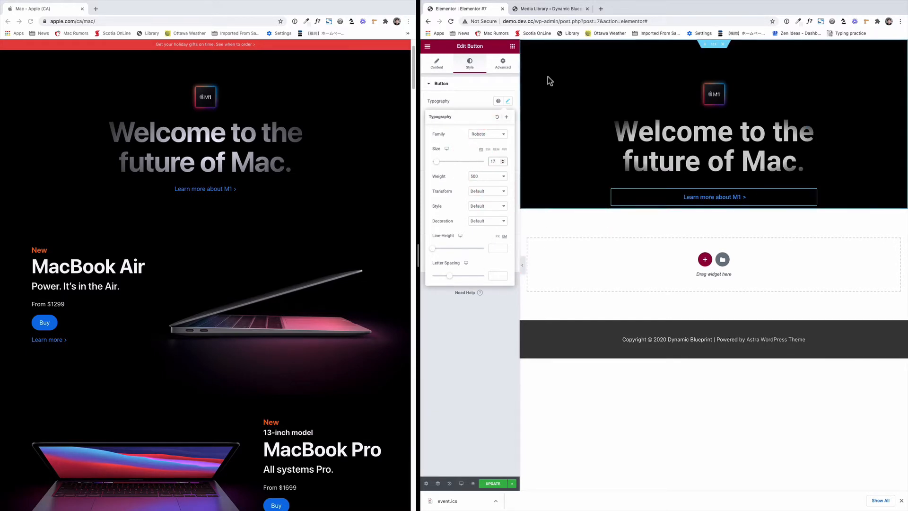
- Unlink the button's margin values and set its top margin to -15 px
left_click(503, 63)
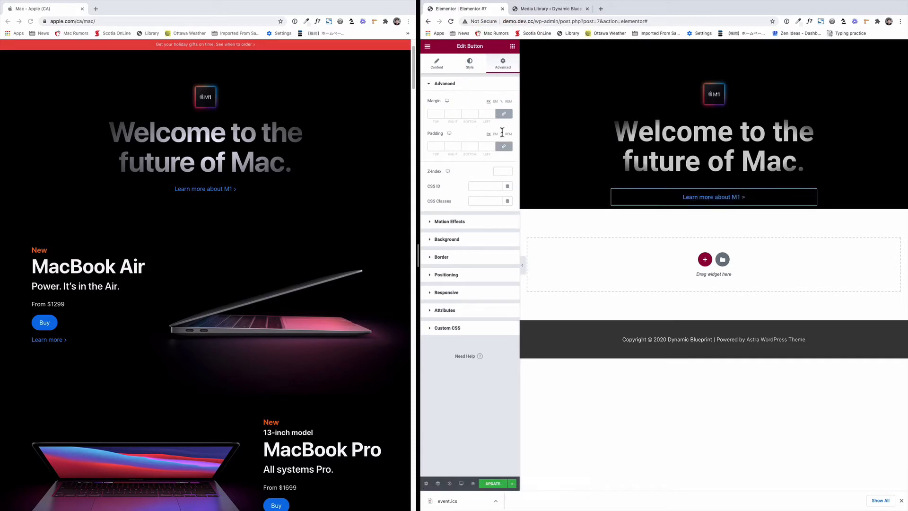
left_click(503, 115)
left_click(441, 116)
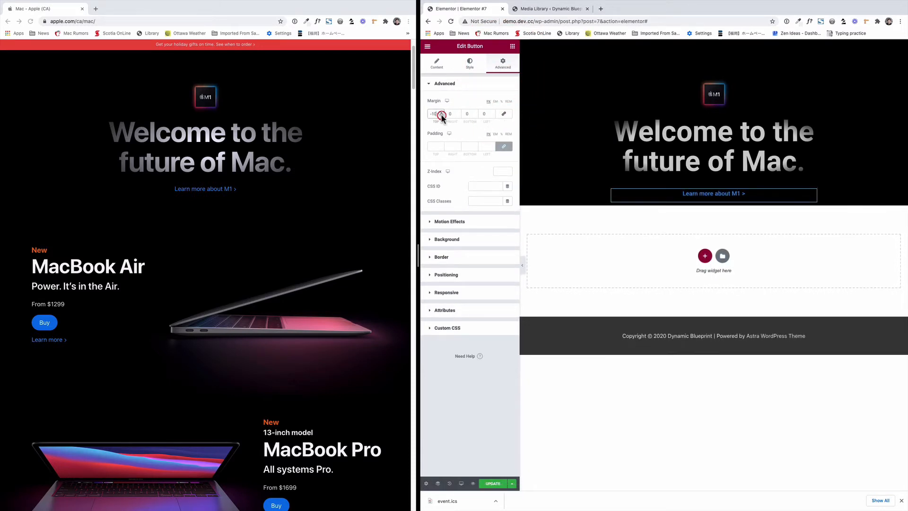
left_click(441, 114)
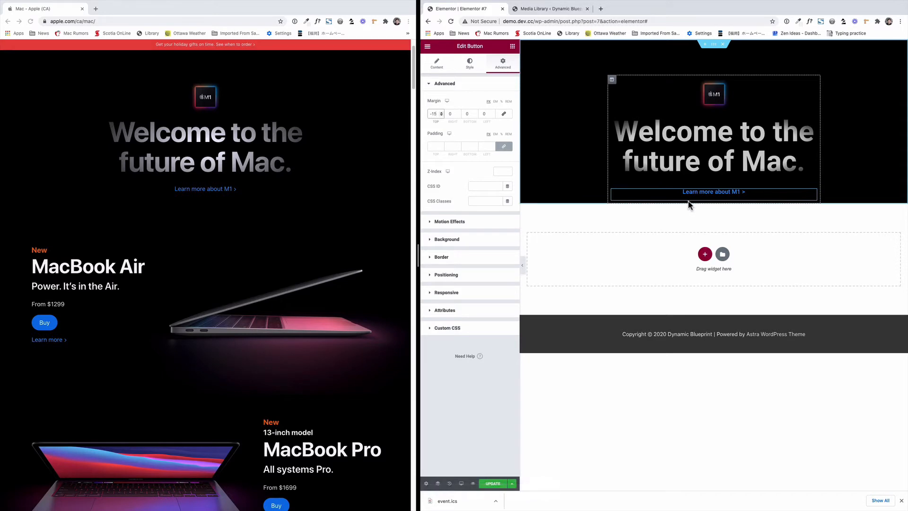
- Add a single-column section below the hero section and give it a solid #000000 background
left_click(704, 255)
left_click(625, 270)
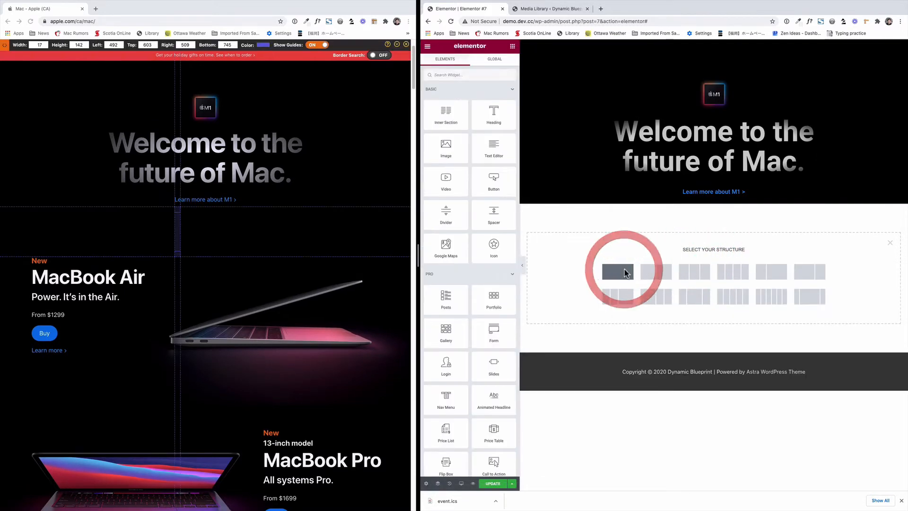
left_click(469, 63)
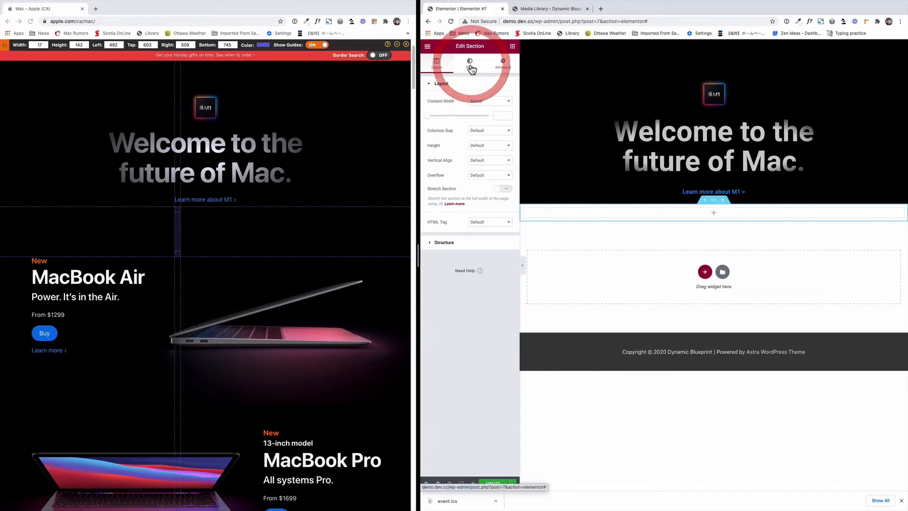
left_click(479, 116)
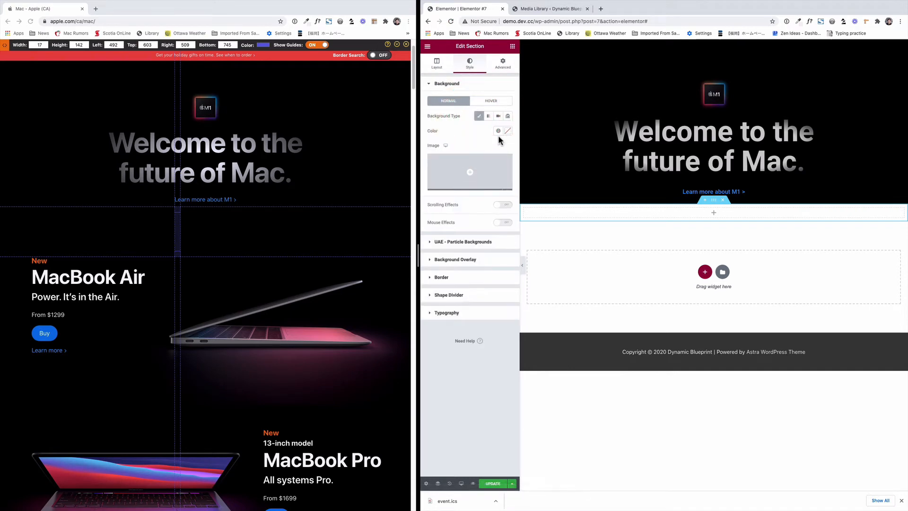
left_click(507, 133)
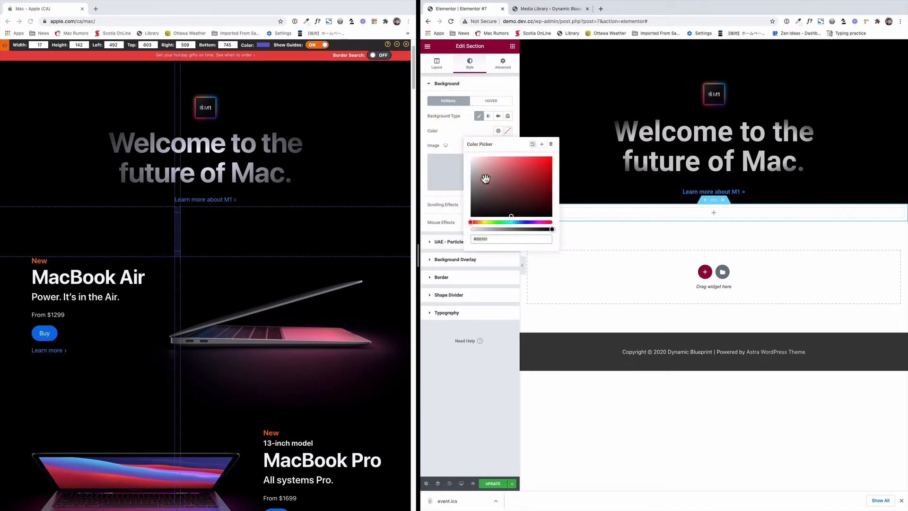
left_click(468, 216)
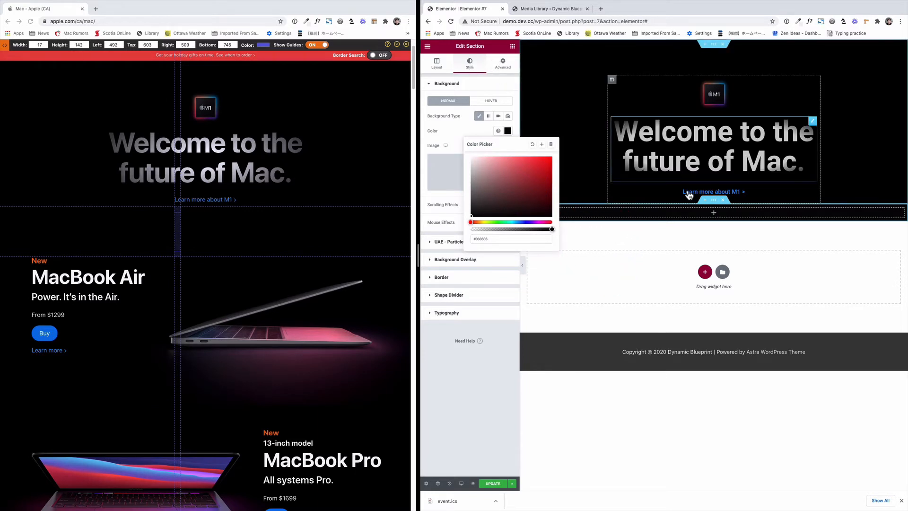
- Unlink the new black section's padding values and set its top and bottom padding to 111 px
left_click(502, 62)
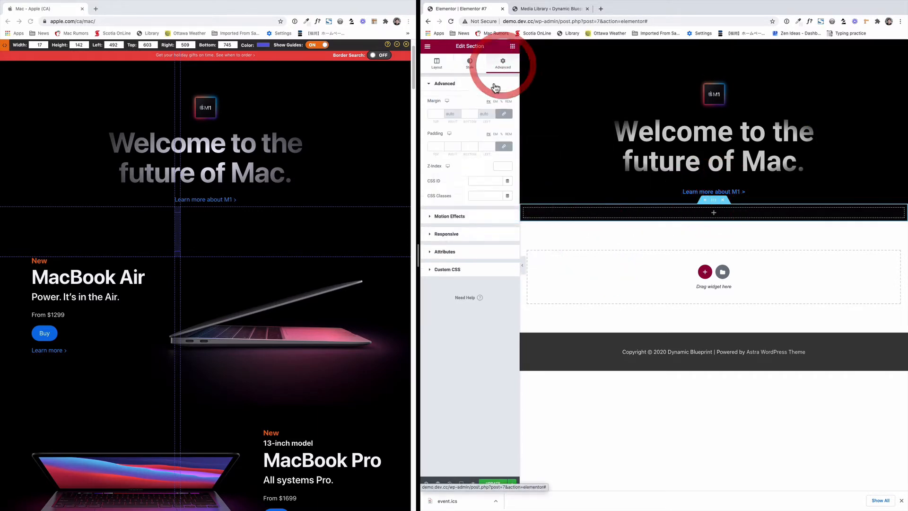
left_click(503, 146)
left_click(445, 147)
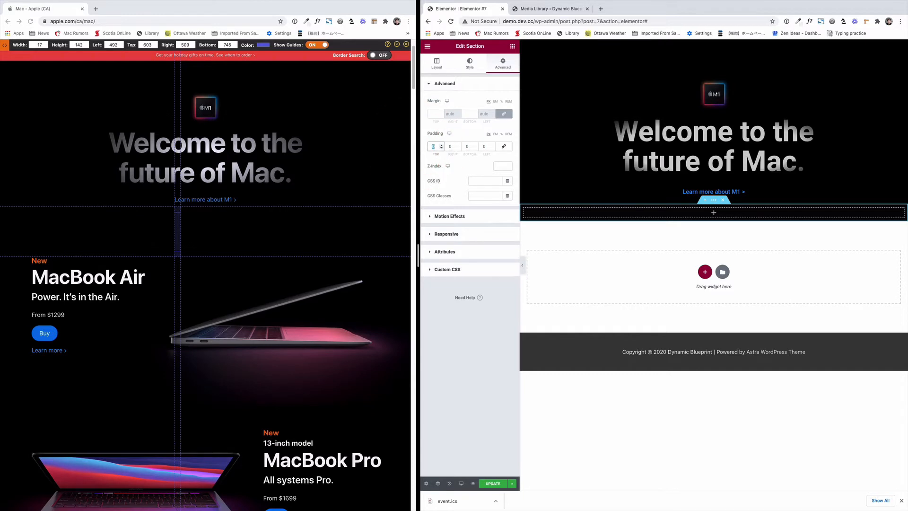
type("111")
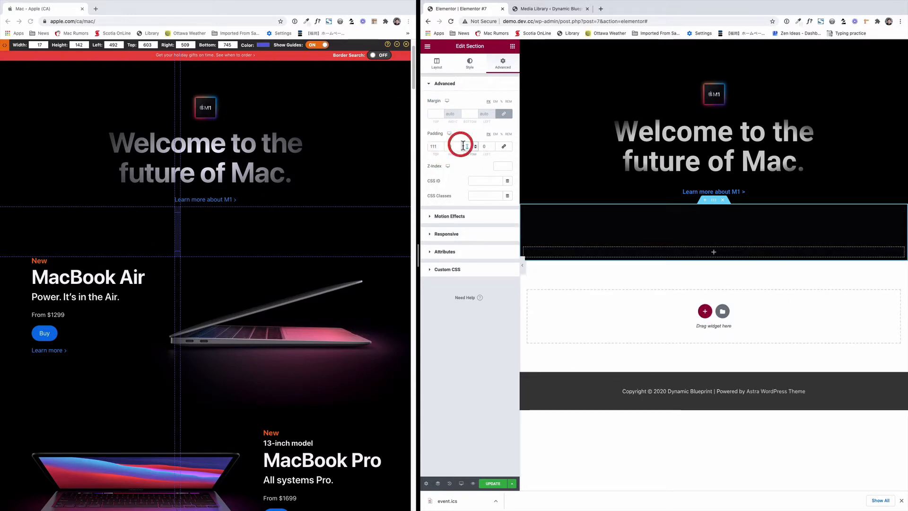
left_click(463, 146)
type("111")
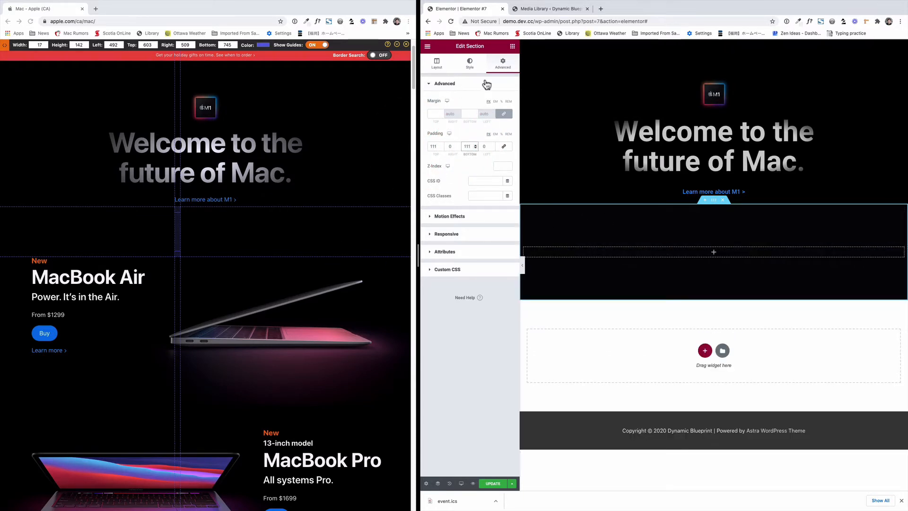
- Add a two-column inner section inside the new black section
left_click(513, 48)
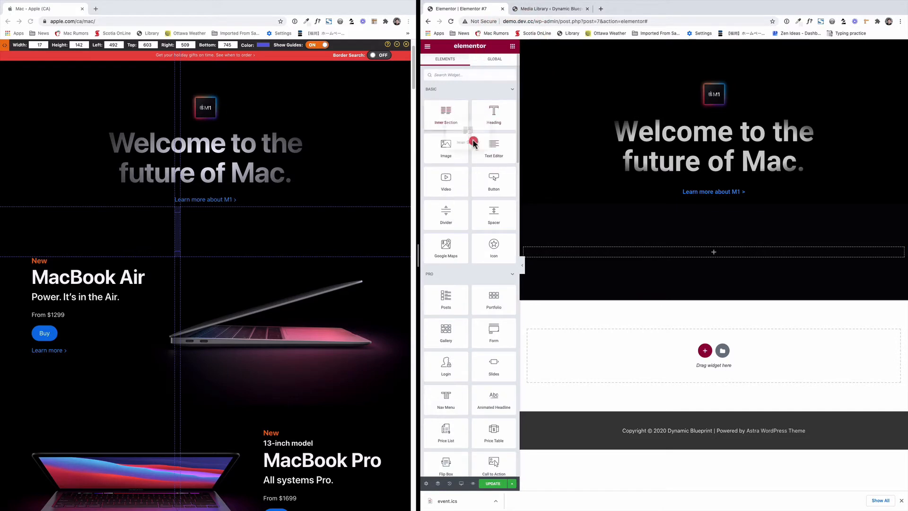
left_click_drag(473, 144, 694, 249)
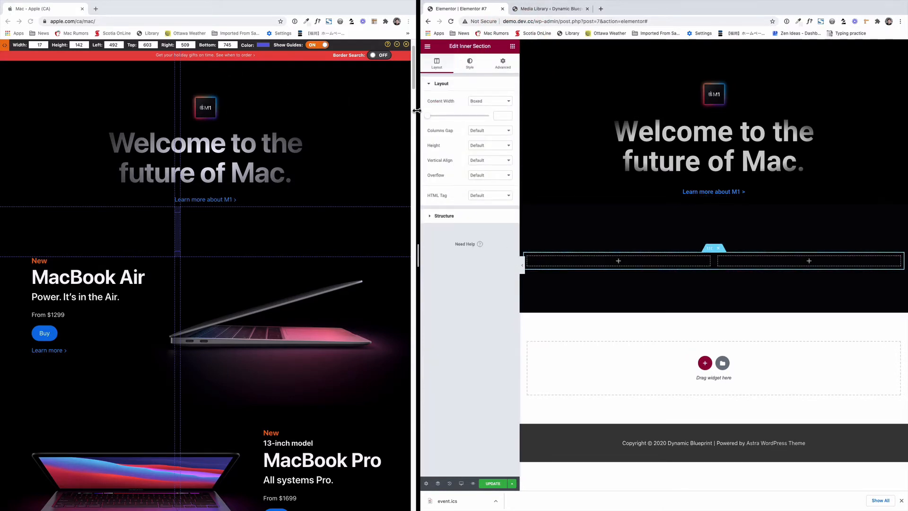
- Measure the MacBook Air block's width and height on the Apple reference page
left_click_drag(464, 107, 464, 106)
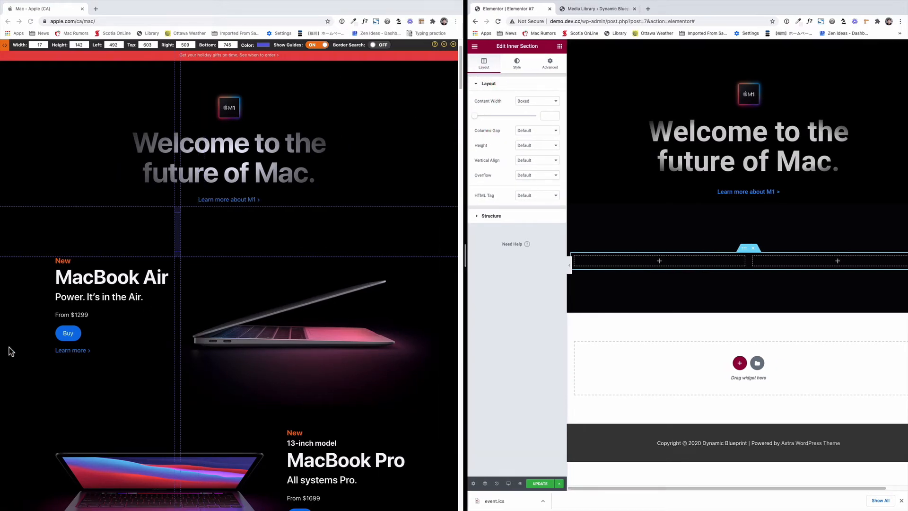
left_click(50, 261)
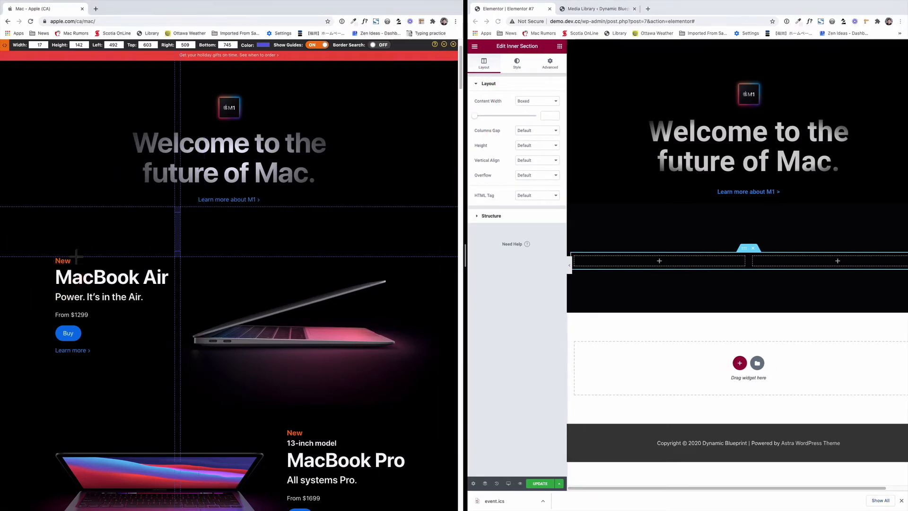
left_click_drag(50, 258, 405, 384)
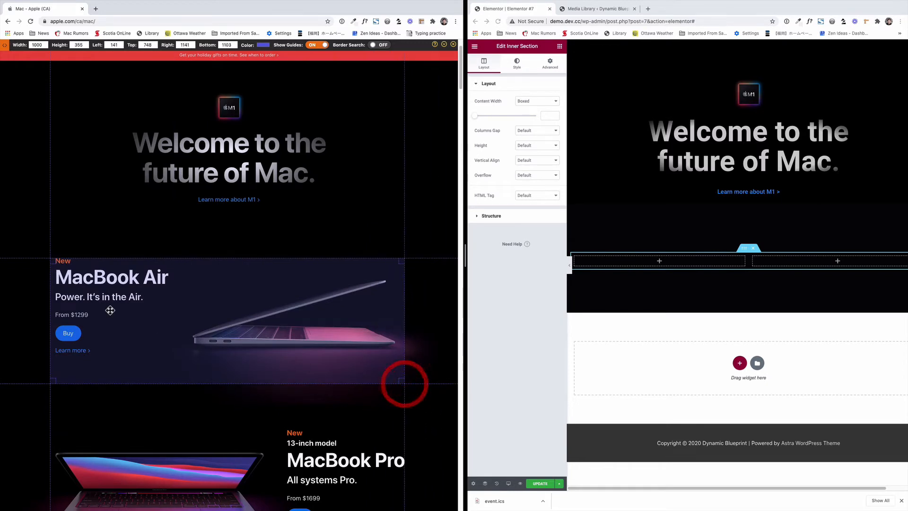
left_click_drag(50, 259, 54, 259)
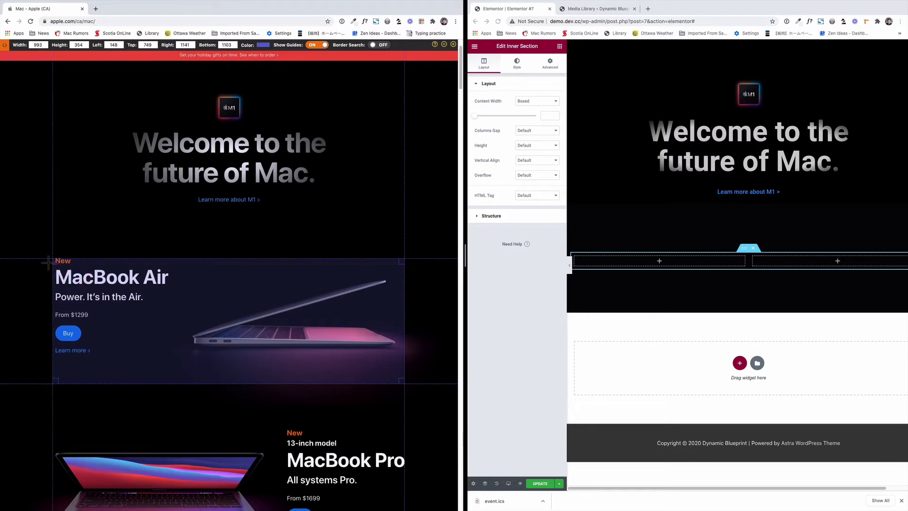
- Set the inner section's boxed content width to 999 px
left_click(751, 254)
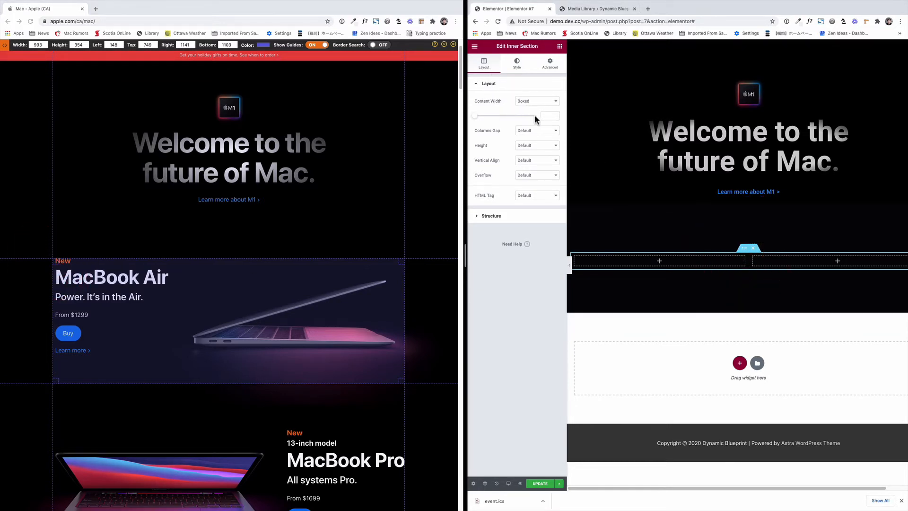
left_click(550, 115)
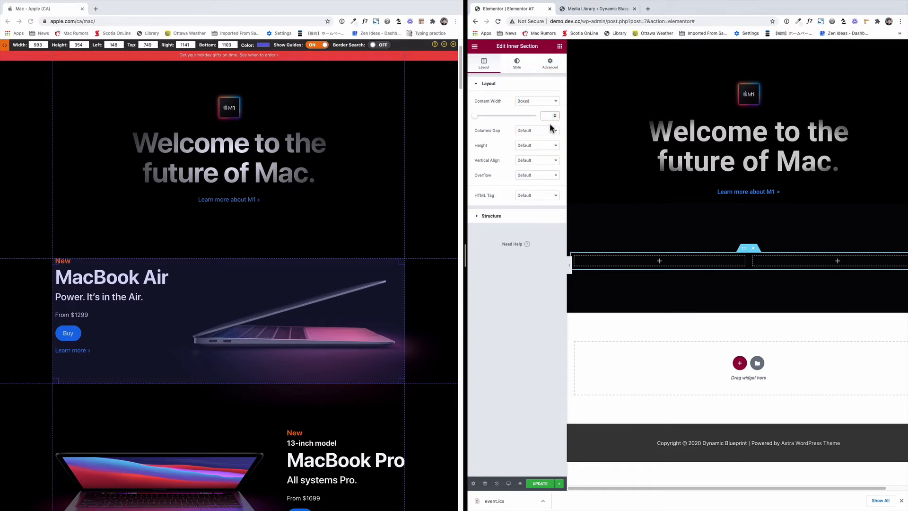
type("999")
left_click(650, 206)
left_click_drag(420, 240, 416, 240)
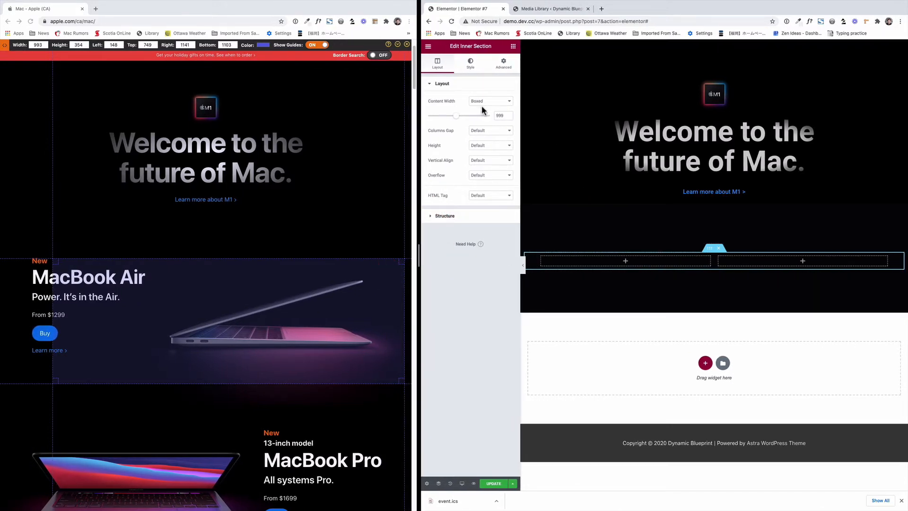
- Add an H3 heading to the inner section's left column with the title "MacBook Air" copied from the Apple page
left_click(514, 46)
left_click_drag(494, 112, 614, 251)
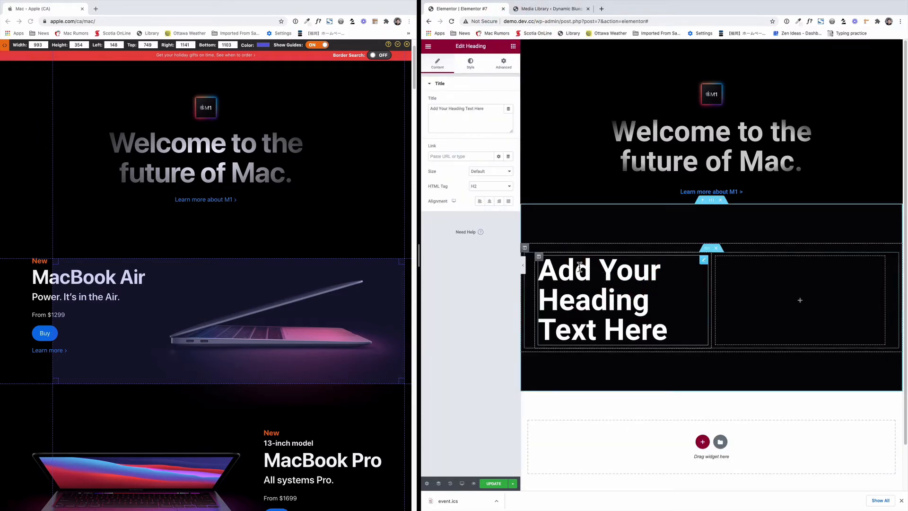
left_click_drag(32, 266, 145, 267)
key("super+c")
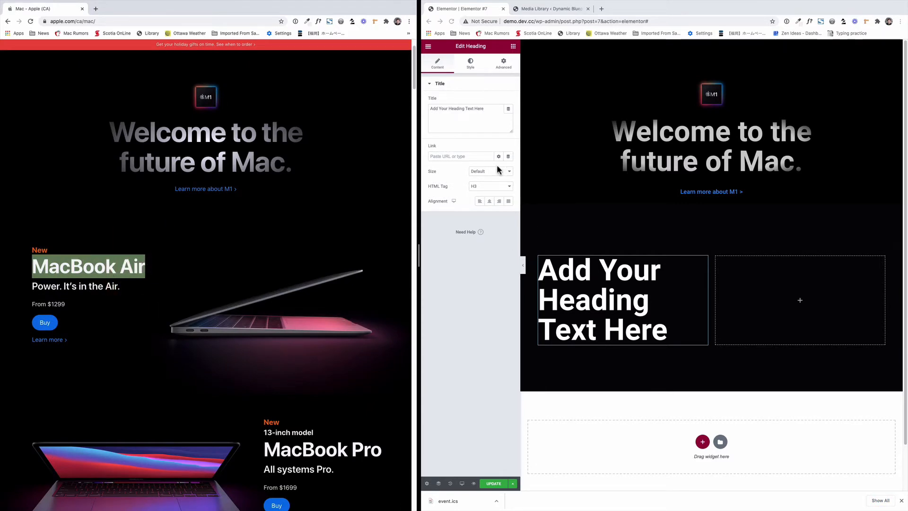
triple_click(466, 109)
key("super+v")
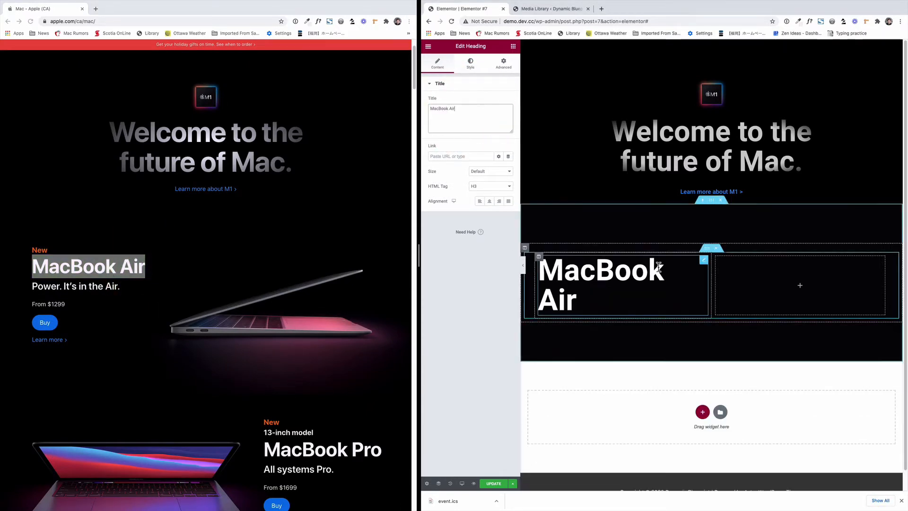
- Set the "MacBook Air" heading's font size to 56 px
left_click(472, 69)
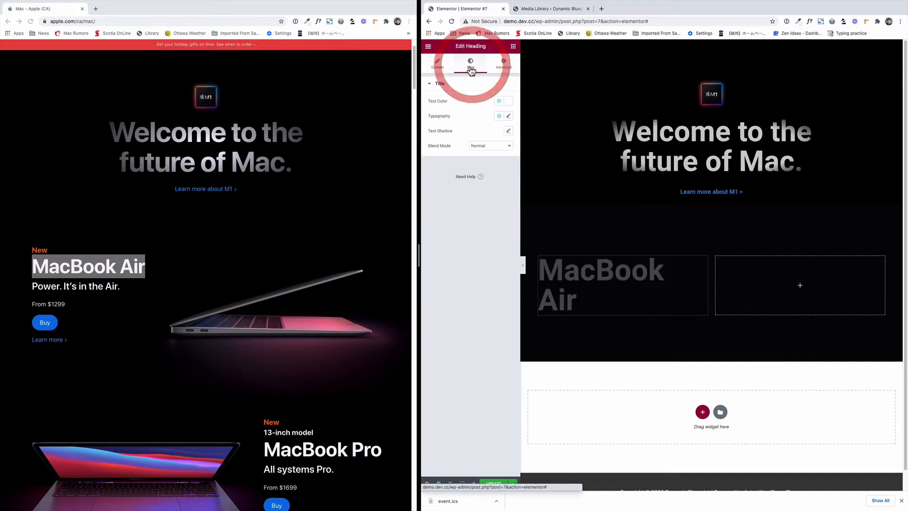
left_click(509, 116)
left_click_drag(457, 178, 449, 178)
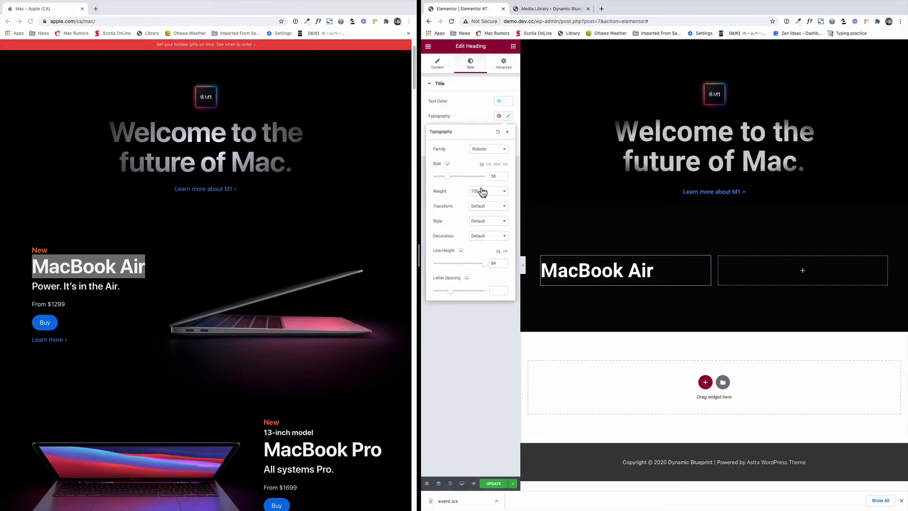
left_click(504, 175)
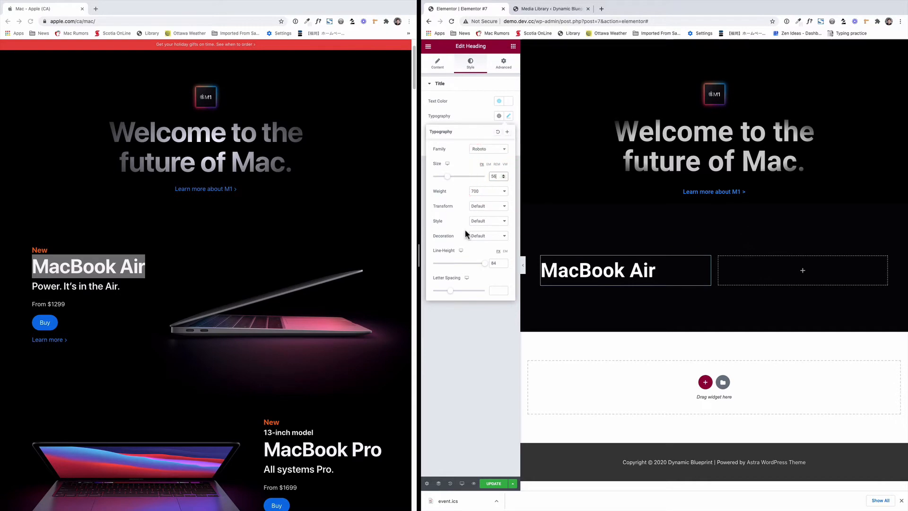
- Duplicate the "MacBook Air" heading and change the upper one's text to "New"
left_click(513, 47)
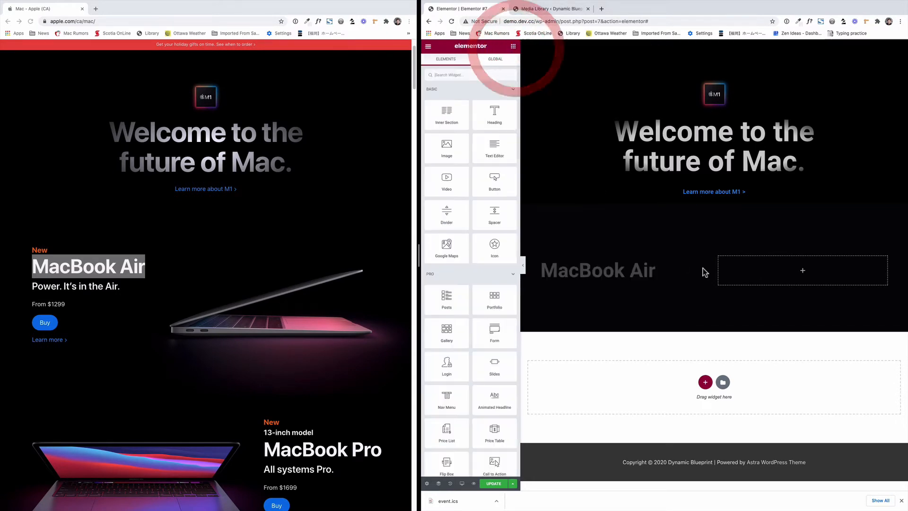
right_click(705, 264)
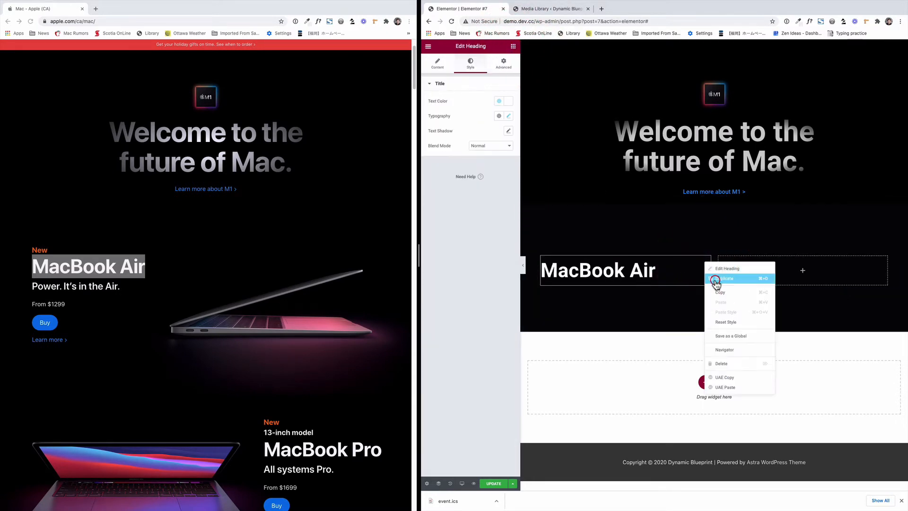
left_click(715, 279)
triple_click(621, 270)
type("New")
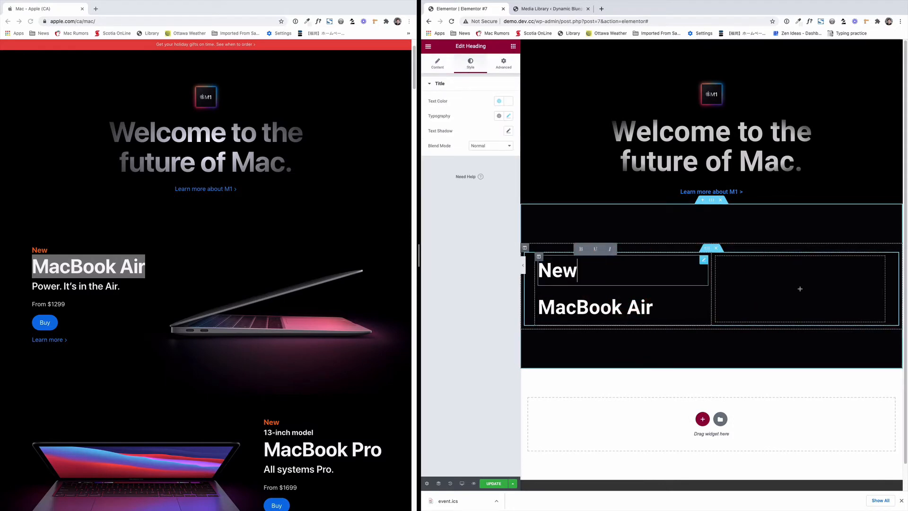
left_click(130, 224)
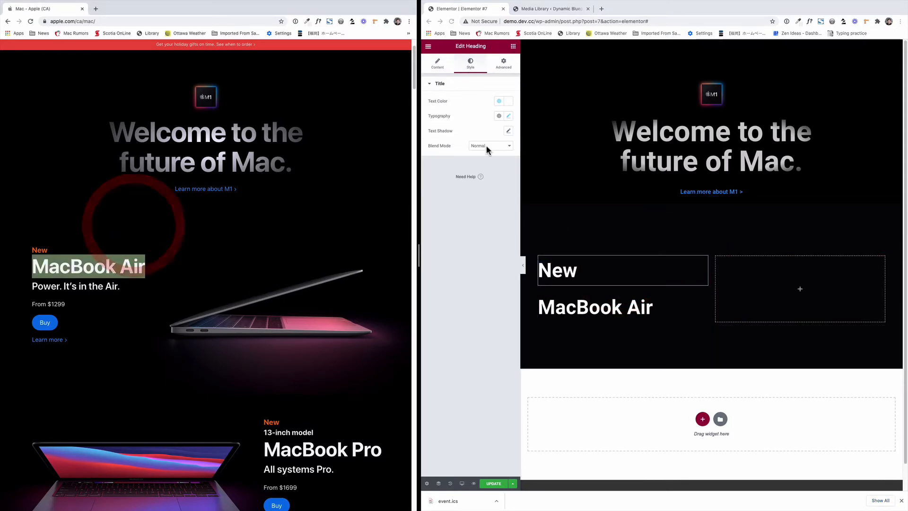
- Apply the orange global color to the "New" heading and reduce its font size to 23 px
left_click(499, 101)
left_click(456, 211)
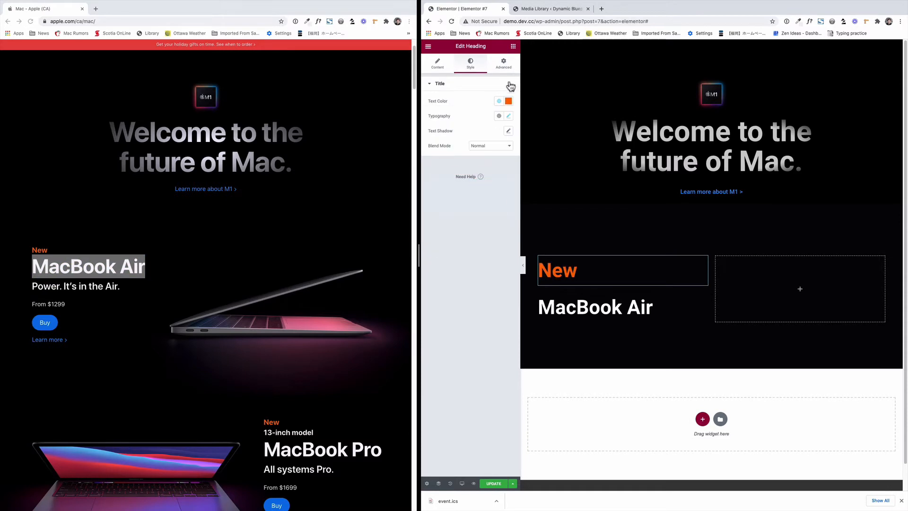
left_click(509, 117)
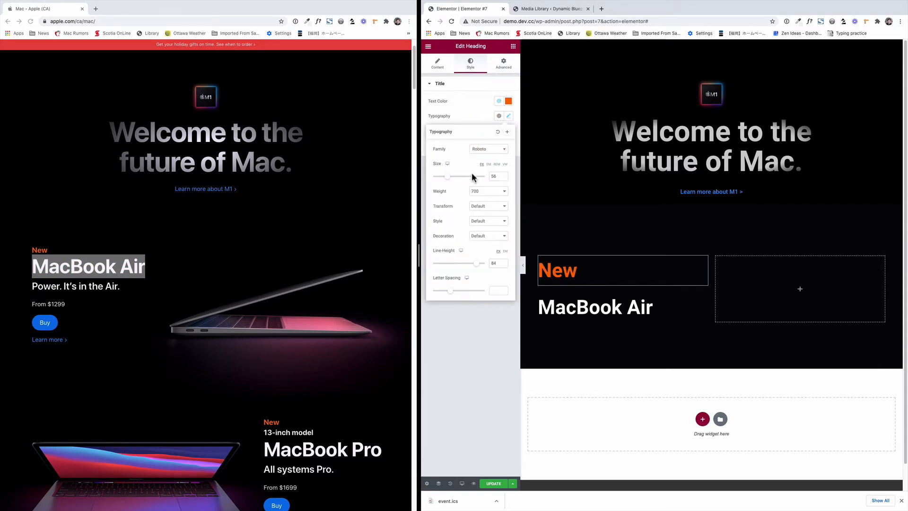
left_click_drag(448, 176, 440, 177)
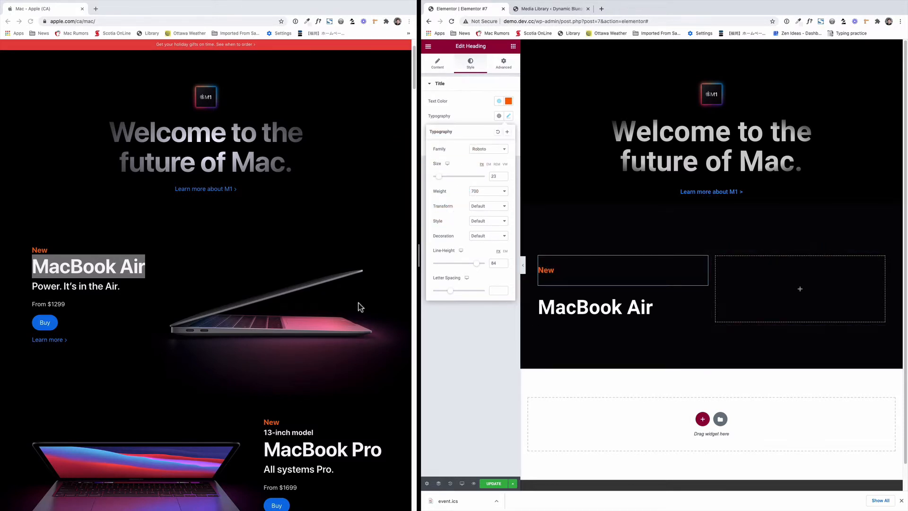
- Duplicate the "MacBook Air" heading and replace the copy's title with "Power. It's in the Air." from the Apple page
left_click(660, 315)
right_click(695, 291)
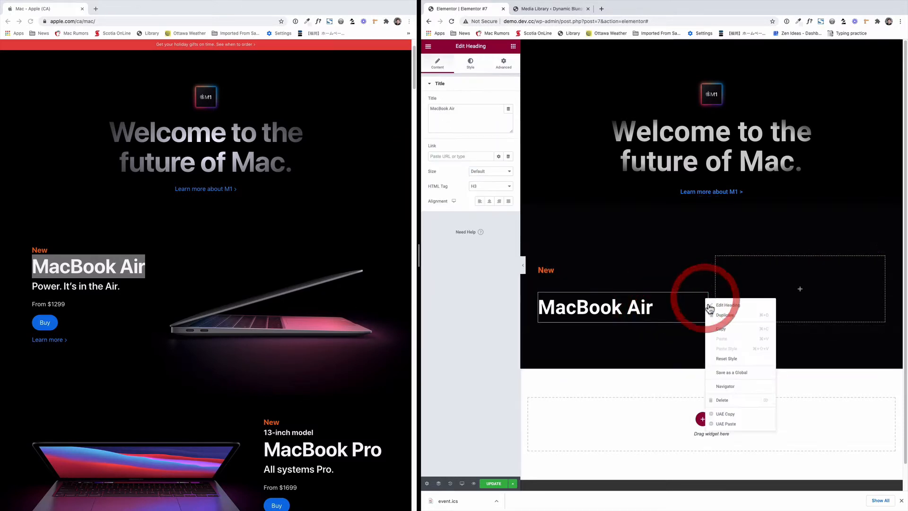
left_click(714, 312)
left_click_drag(124, 288, 31, 286)
key("super+c")
left_click(454, 120)
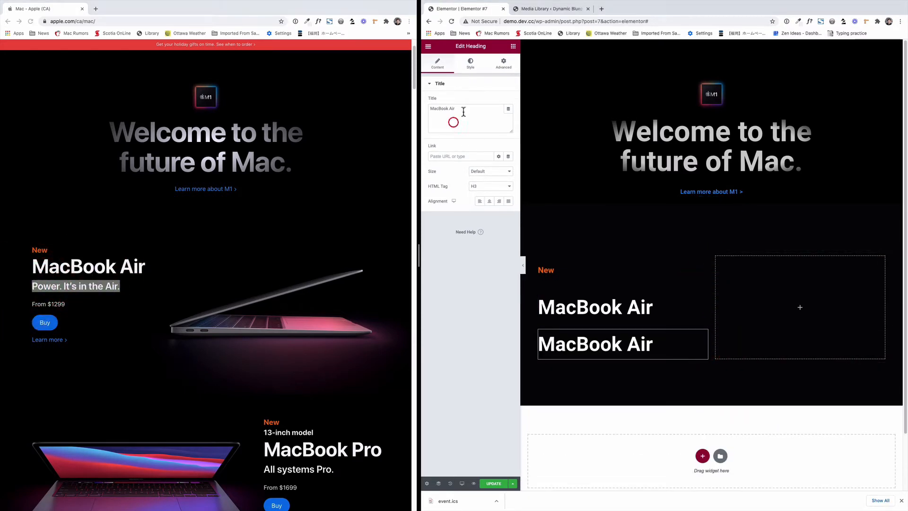
key("super+a")
key("super+v")
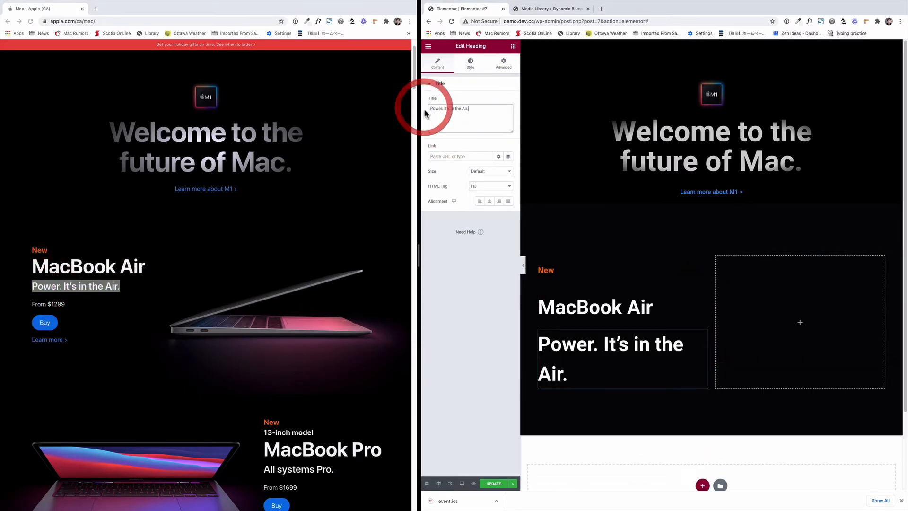
- Set the "Power. It's in the Air." heading's HTML tag to H4 and its font size to 28 px
left_click(496, 184)
left_click(494, 192)
left_click(469, 70)
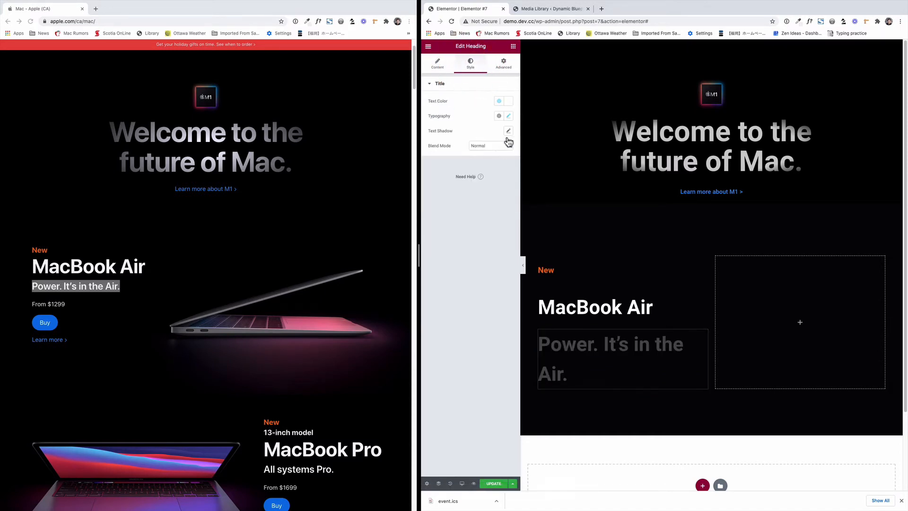
left_click(508, 115)
left_click_drag(448, 176, 440, 179)
left_click(505, 175)
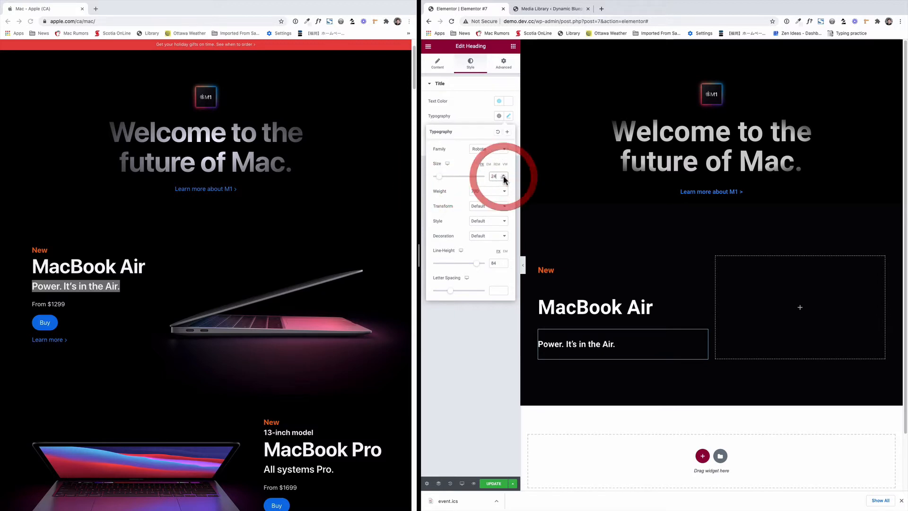
left_click(505, 175)
left_click(504, 175)
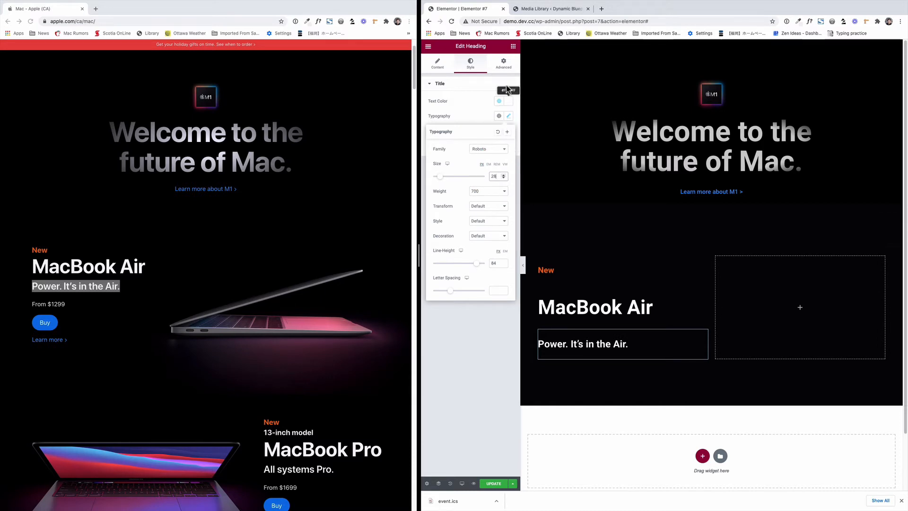
- Duplicate the "Power. It's in the Air." heading and replace the copy's title with "From $1299" from the Apple page
right_click(667, 368)
right_click(701, 337)
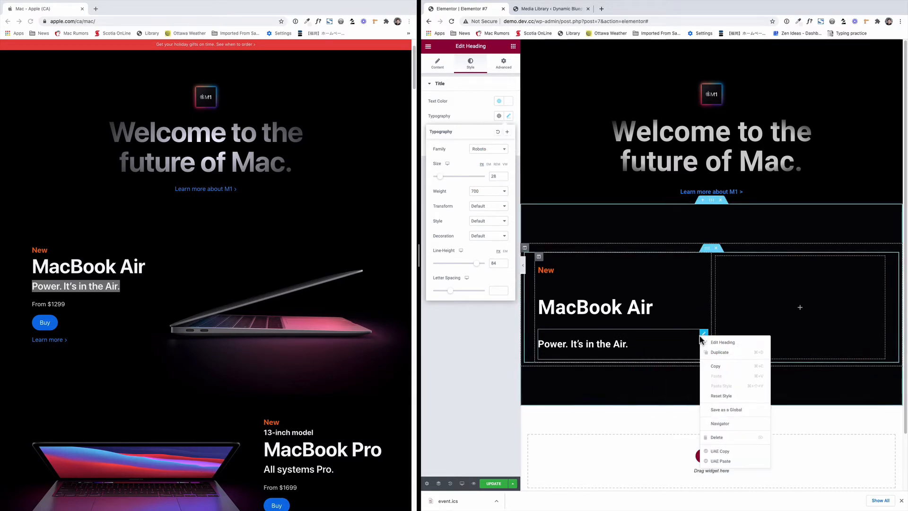
left_click(716, 353)
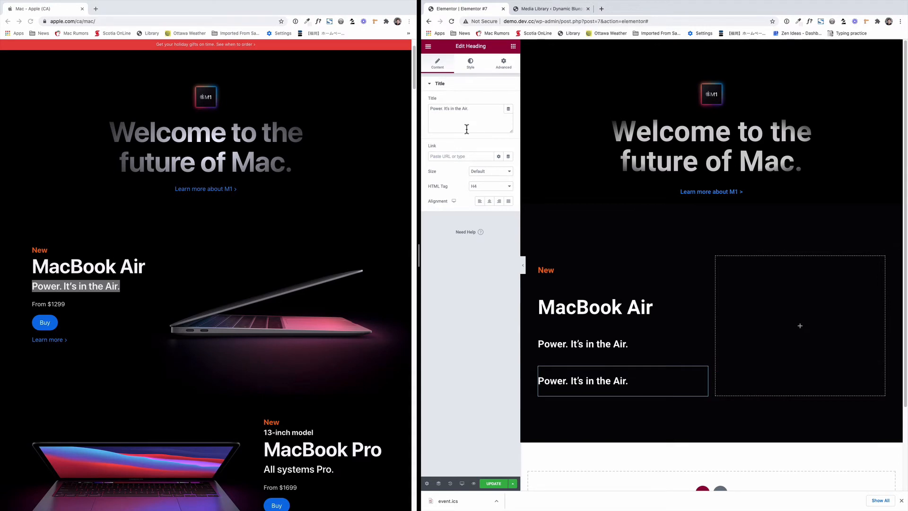
left_click(83, 304)
left_click_drag(65, 305, 32, 304)
key("super+c")
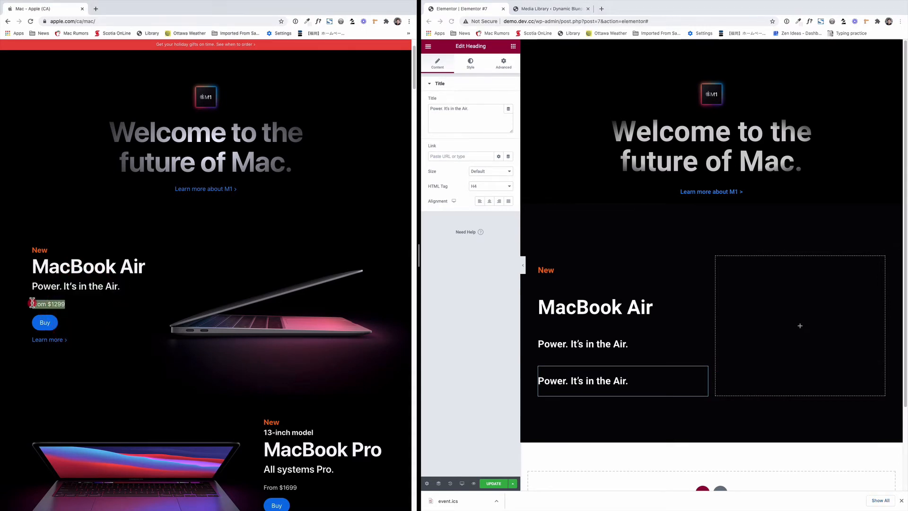
left_click(470, 108)
key("super+a")
key("super+v")
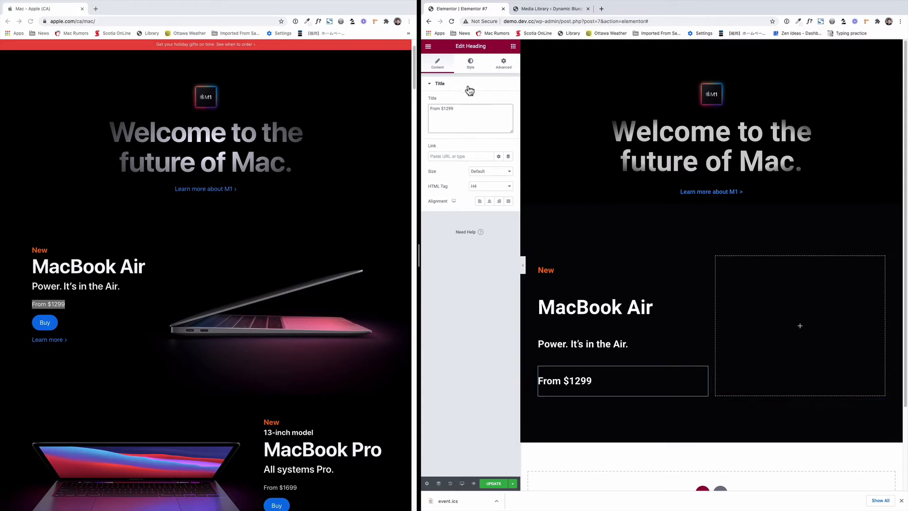
- Set the "From $1299" heading's font size to 18 px and its weight to 400
left_click(470, 64)
left_click(509, 116)
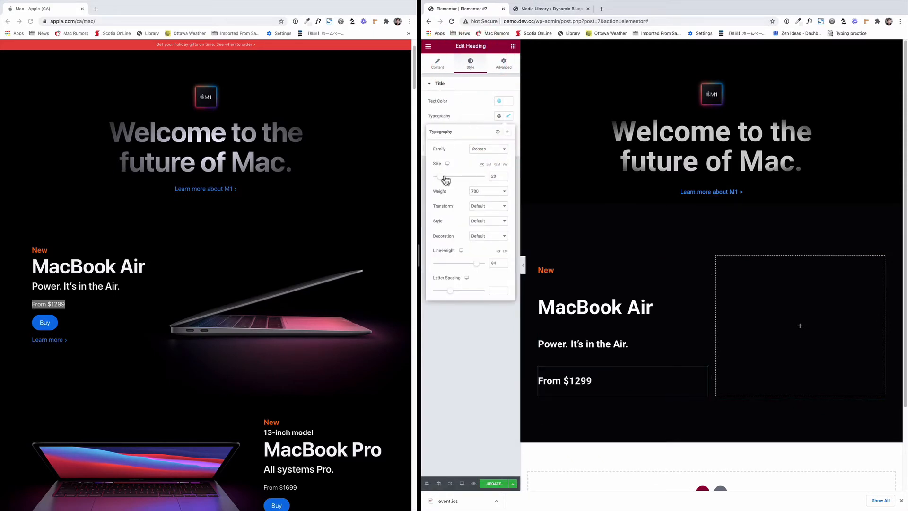
left_click_drag(446, 179, 437, 179)
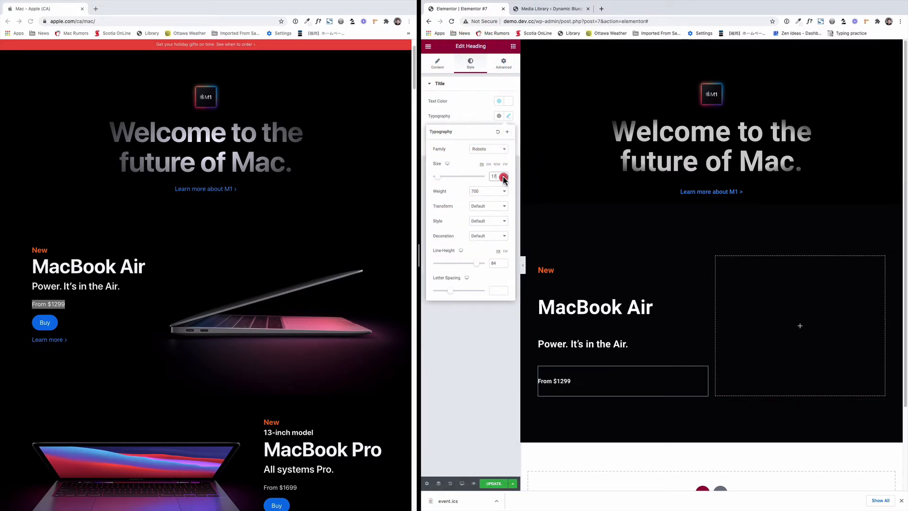
left_click(503, 175)
left_click(503, 175)
left_click(496, 198)
left_click(496, 175)
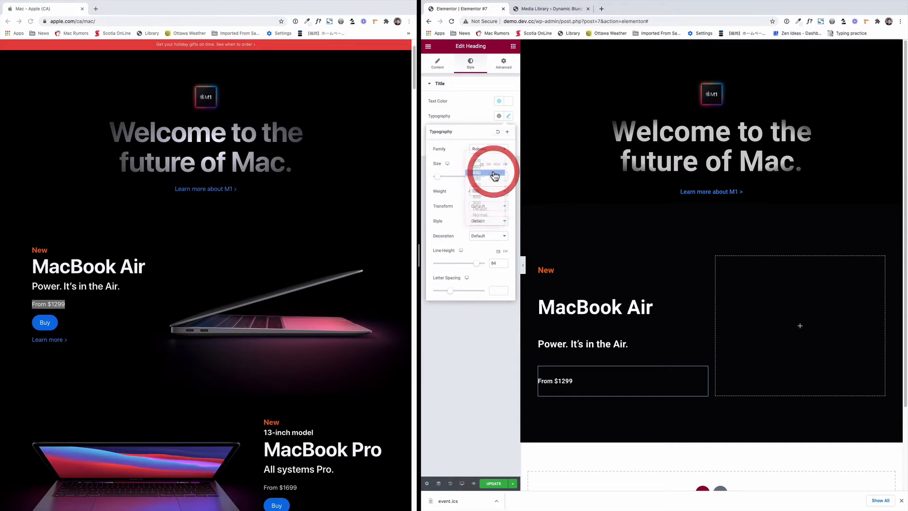
- Add a Button widget below the "From $1299" heading, with the text "Buy" and the size Medium
scroll(531, 344, "down", 2)
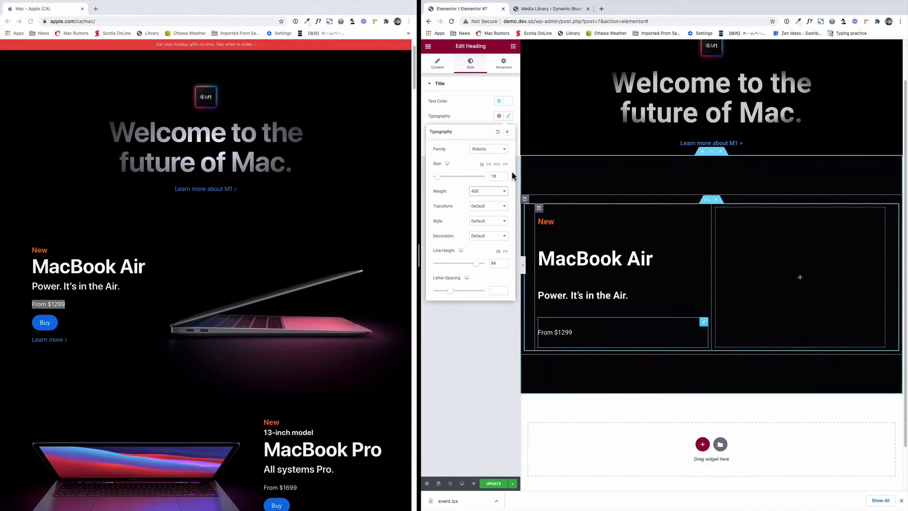
left_click(513, 46)
left_click_drag(494, 182, 547, 344)
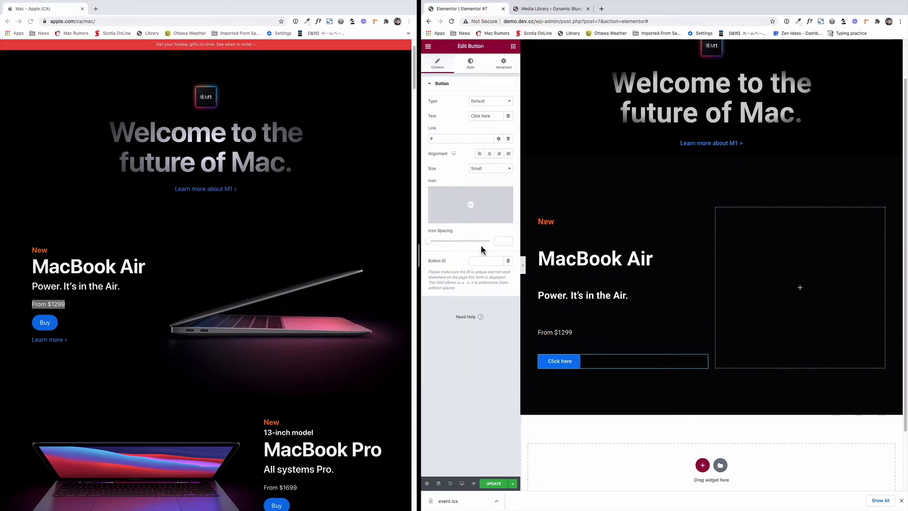
triple_click(487, 116)
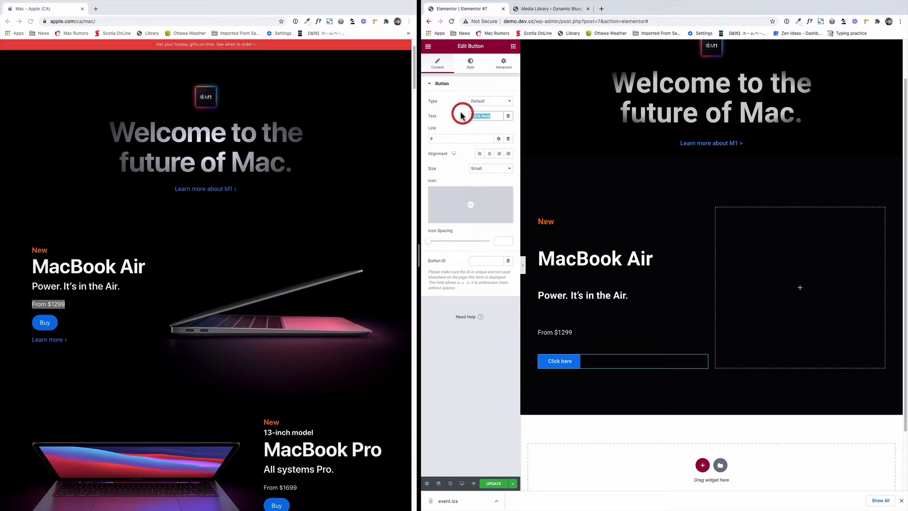
type("Buy")
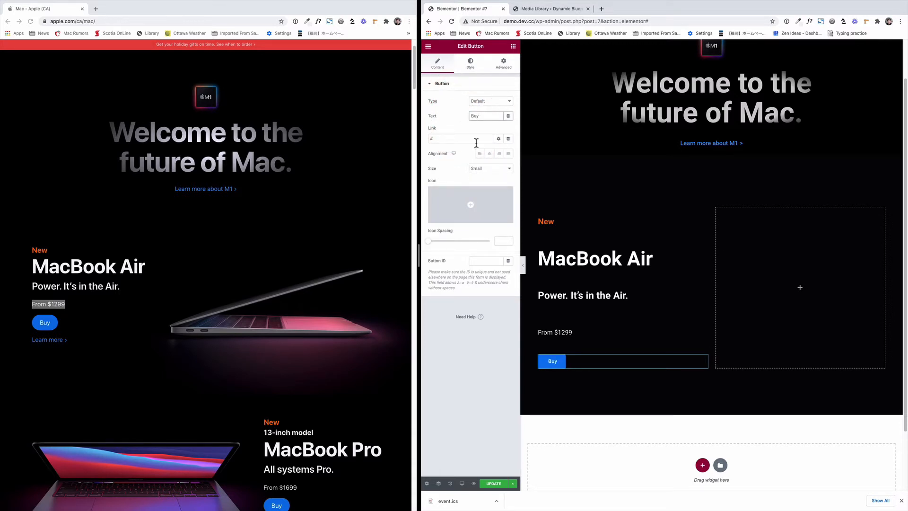
left_click(483, 170)
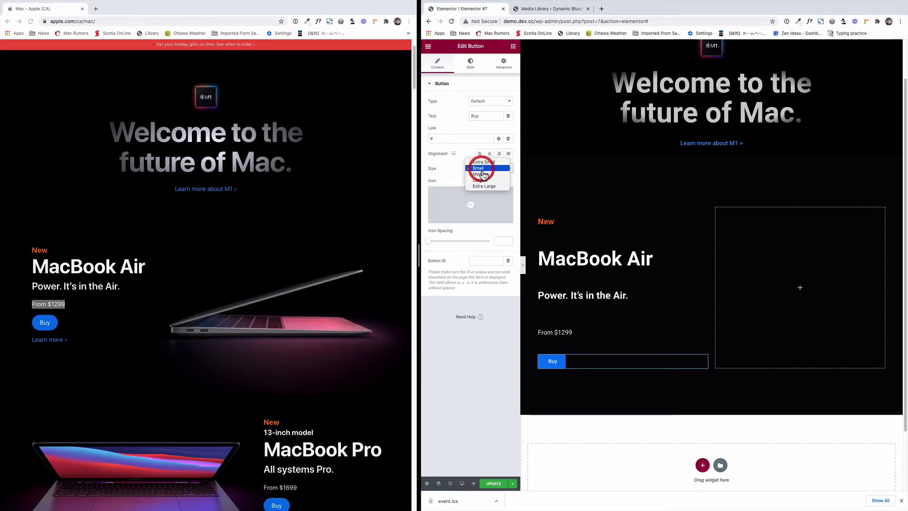
left_click(484, 176)
- Set the Buy button's typography to weight 400 and font size 18 px
left_click(463, 66)
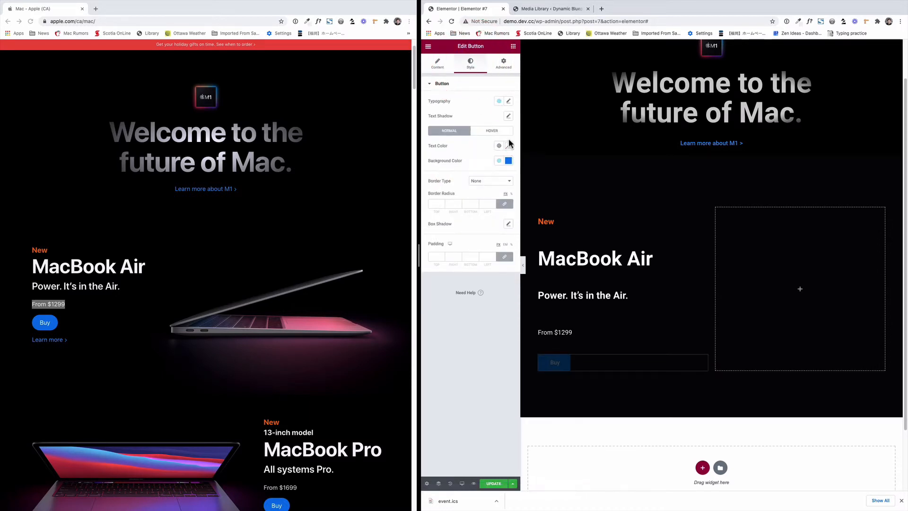
left_click(509, 102)
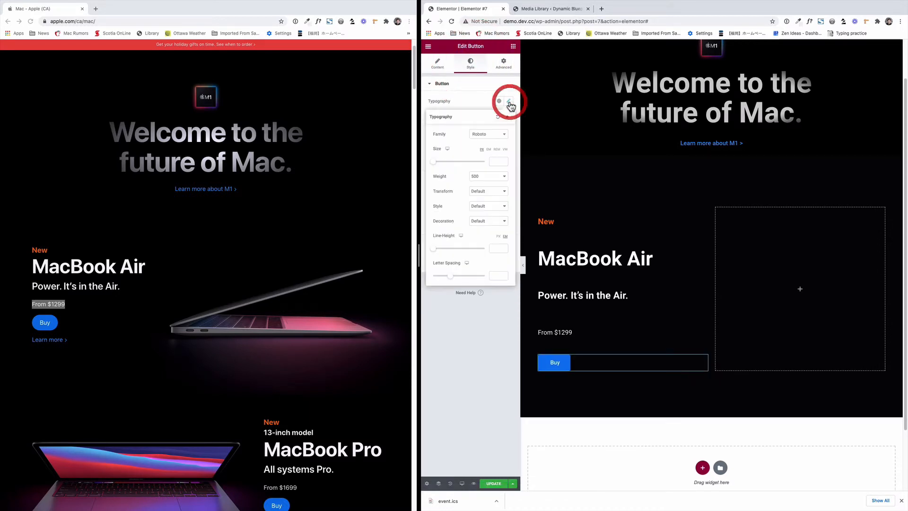
left_click(504, 179)
left_click(490, 170)
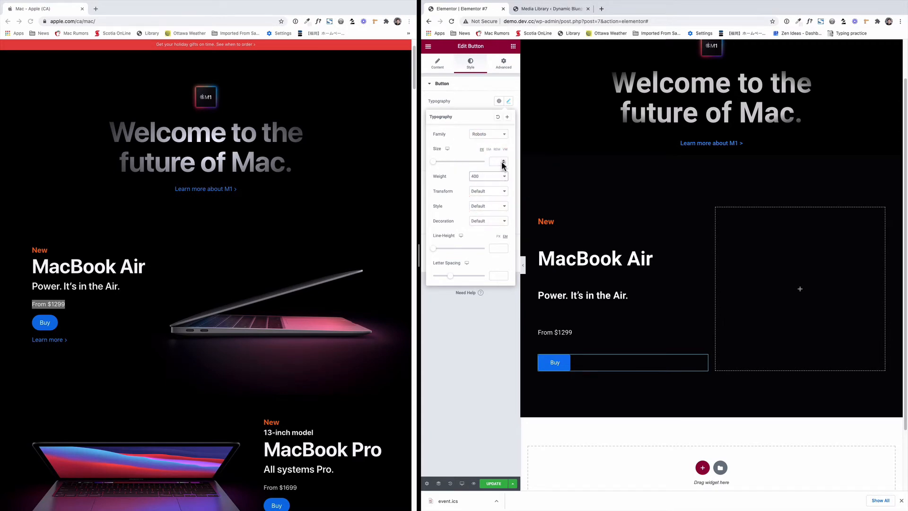
left_click(503, 162)
type("1")
left_click(439, 163)
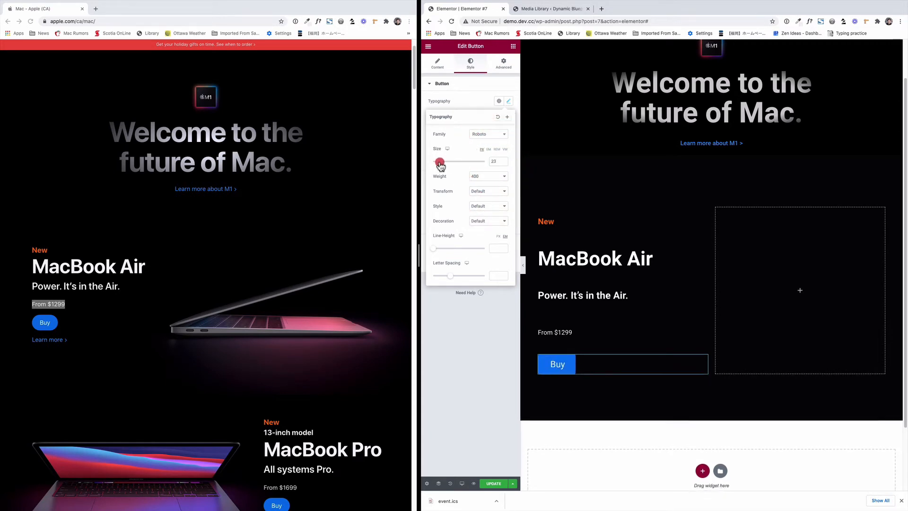
left_click(504, 163)
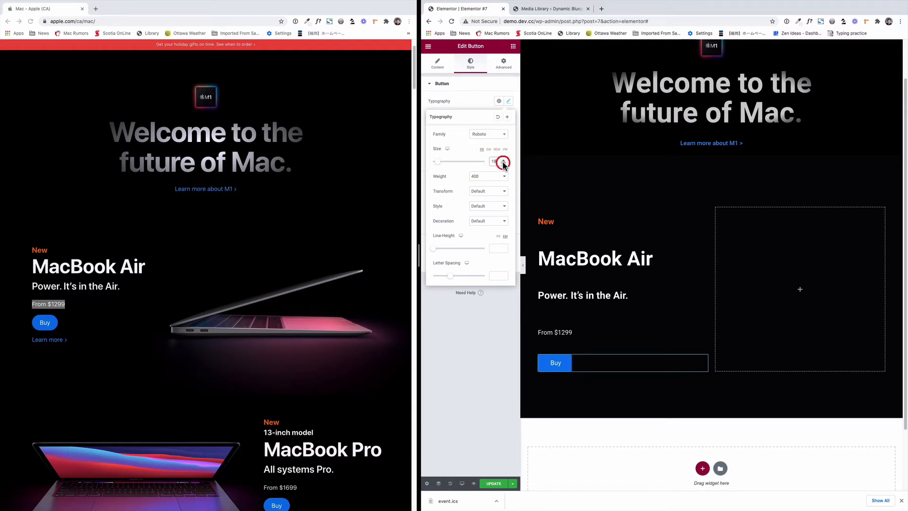
left_click(504, 163)
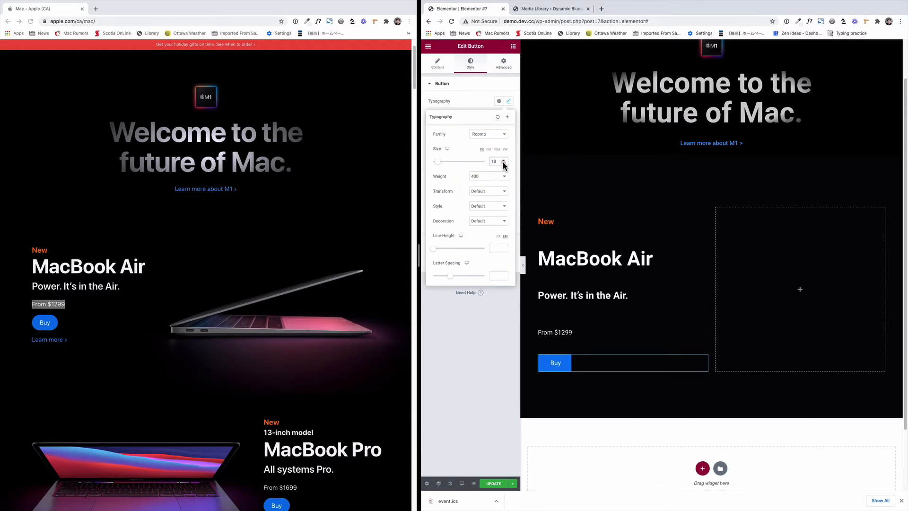
left_click(481, 297)
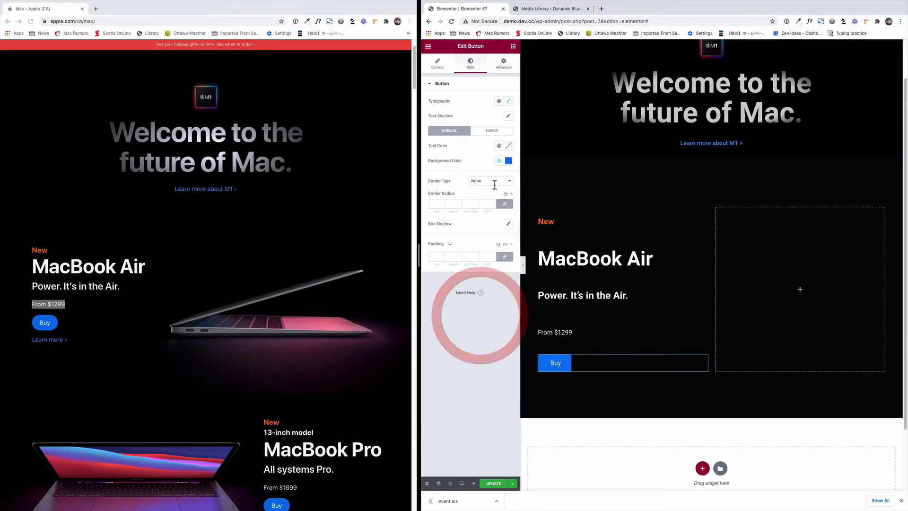
- Give the Buy button a border radius of 100 px on all corners and change its size to Small
left_click(429, 203)
type("100")
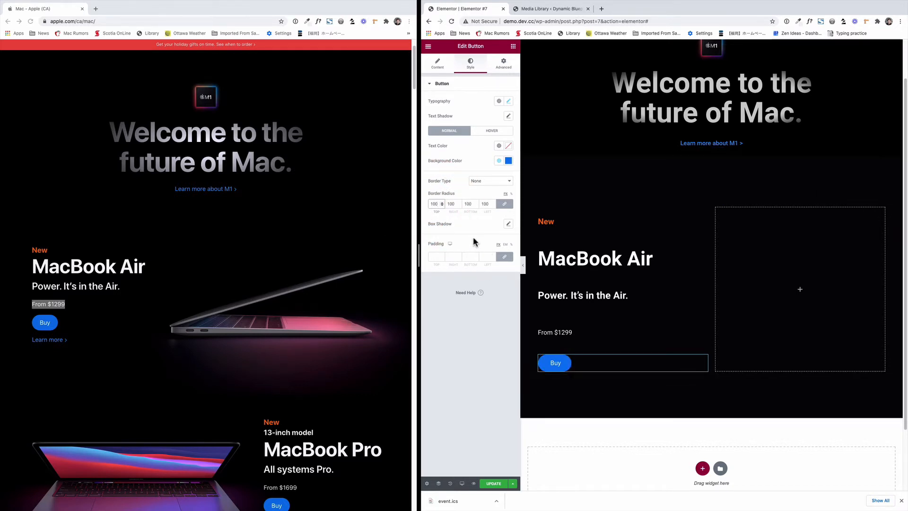
left_click(440, 63)
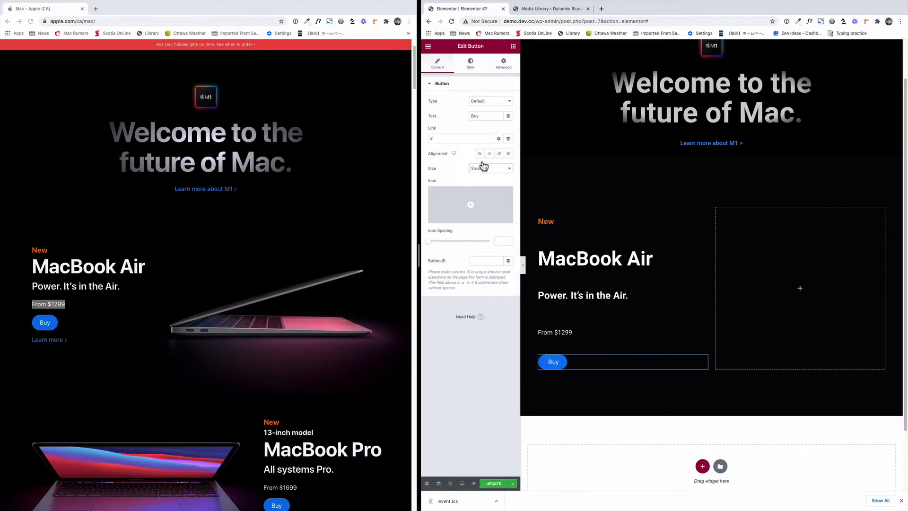
left_click(757, 312)
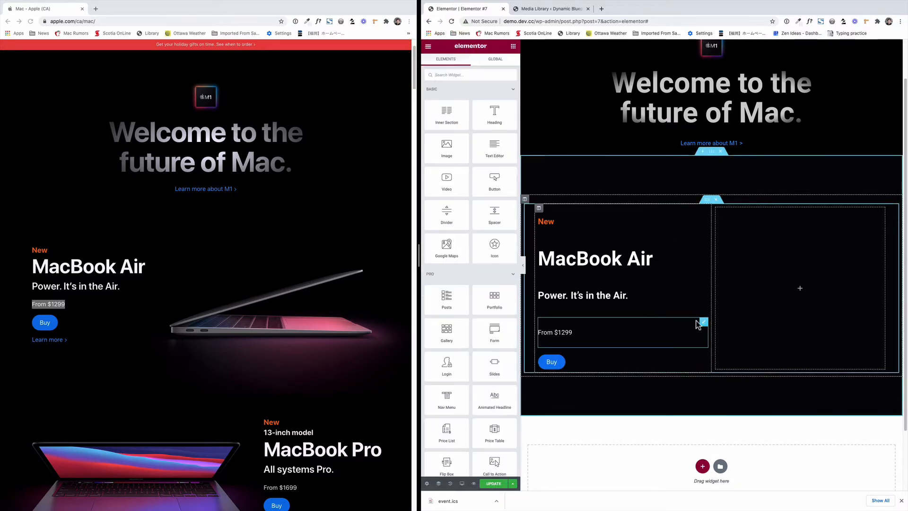
- Duplicate the "From $1299" heading and move the copy below the Buy button
right_click(704, 324)
left_click(708, 341)
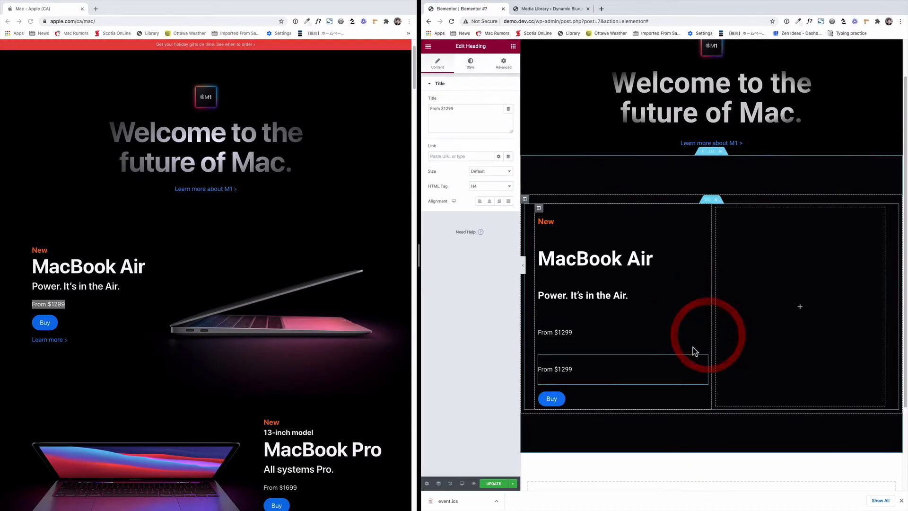
left_click_drag(704, 363, 576, 367)
- Change the text of the heading below the Buy button to "Learn more >" and apply the blue global color to it
left_click_drag(468, 110, 423, 103)
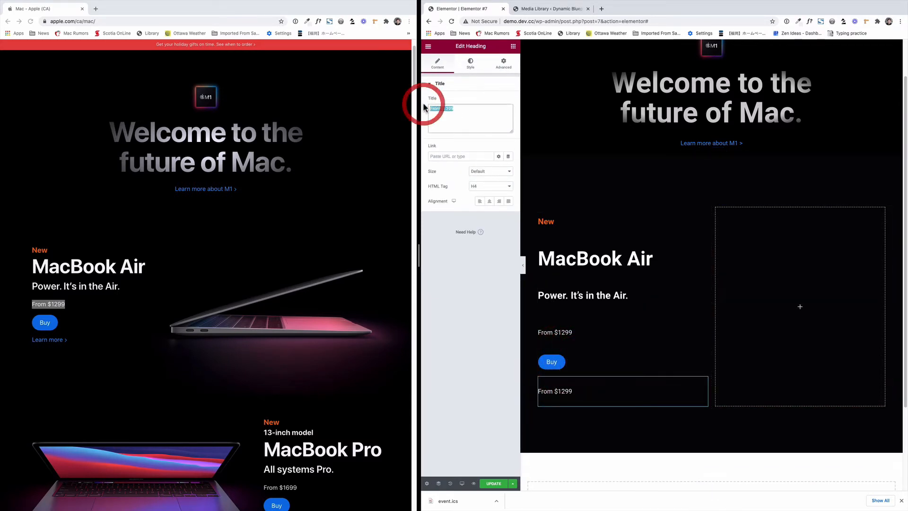
type("Buy")
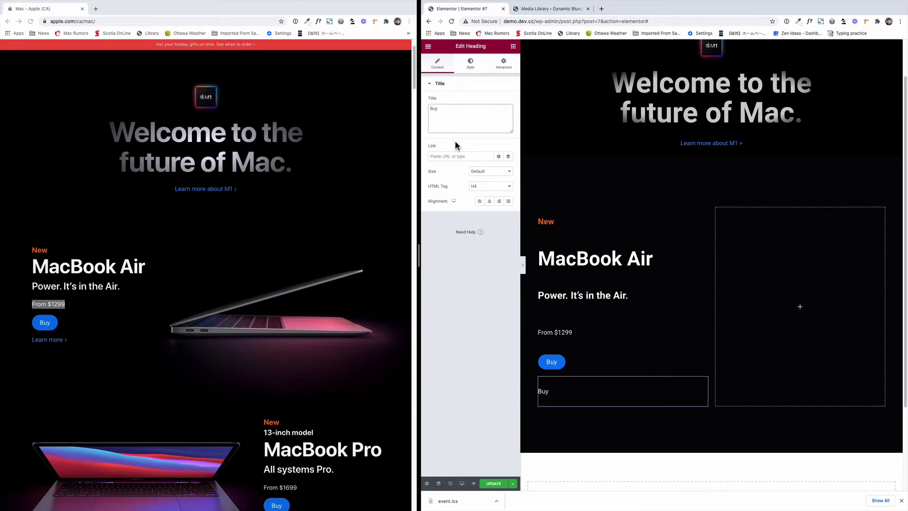
double_click(434, 109)
type("Learn more >")
left_click(472, 63)
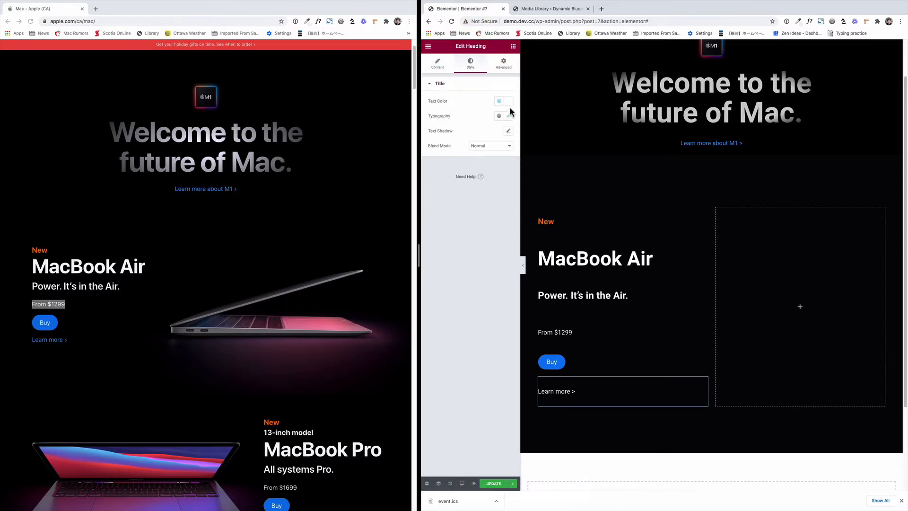
left_click(500, 101)
scroll(483, 189, "down", 2)
left_click(481, 209)
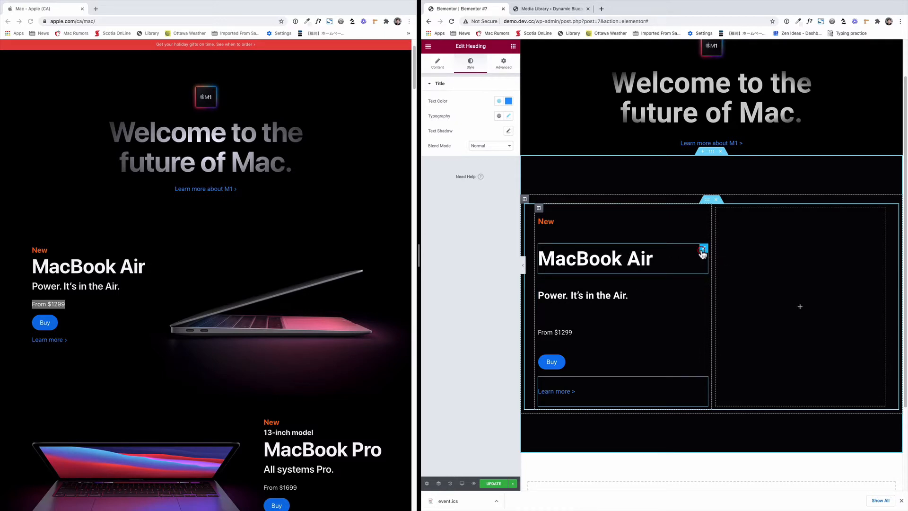
- Set the "MacBook Air" heading's font weight to 600
left_click(703, 250)
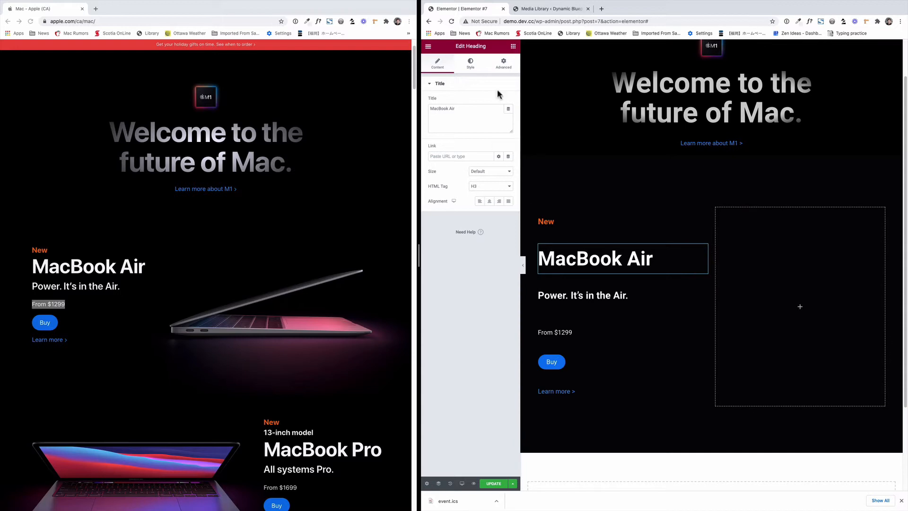
left_click(471, 65)
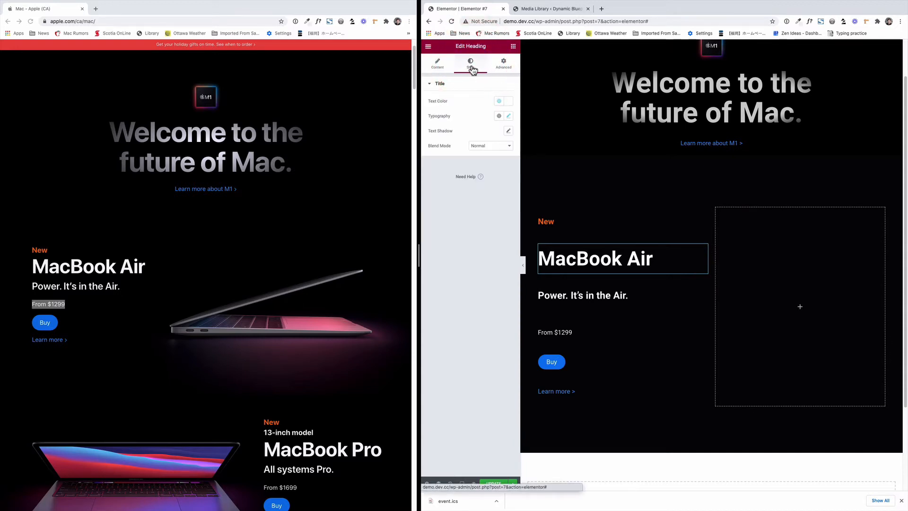
left_click(509, 117)
left_click(492, 191)
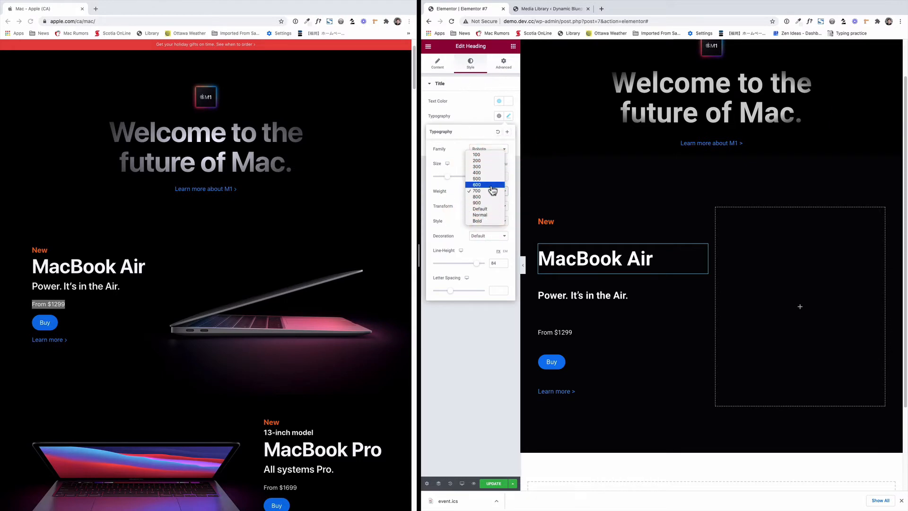
left_click(491, 178)
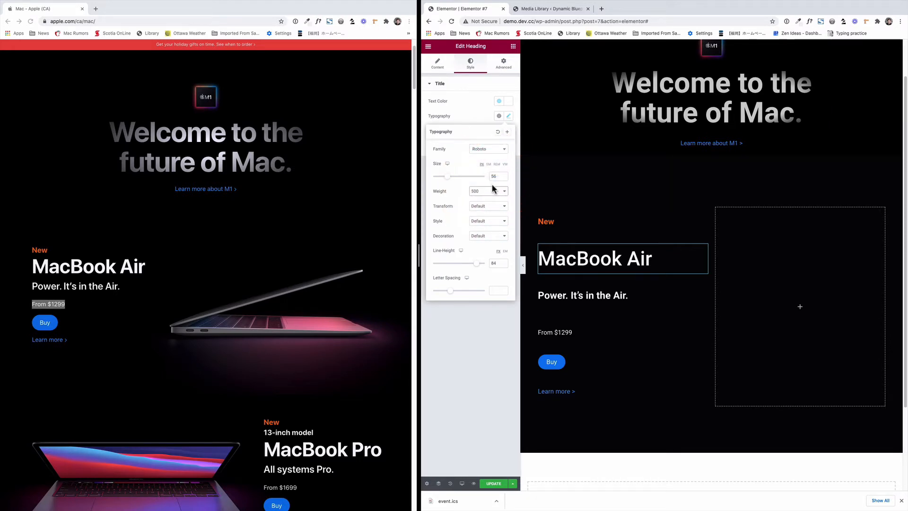
left_click(492, 191)
left_click(497, 197)
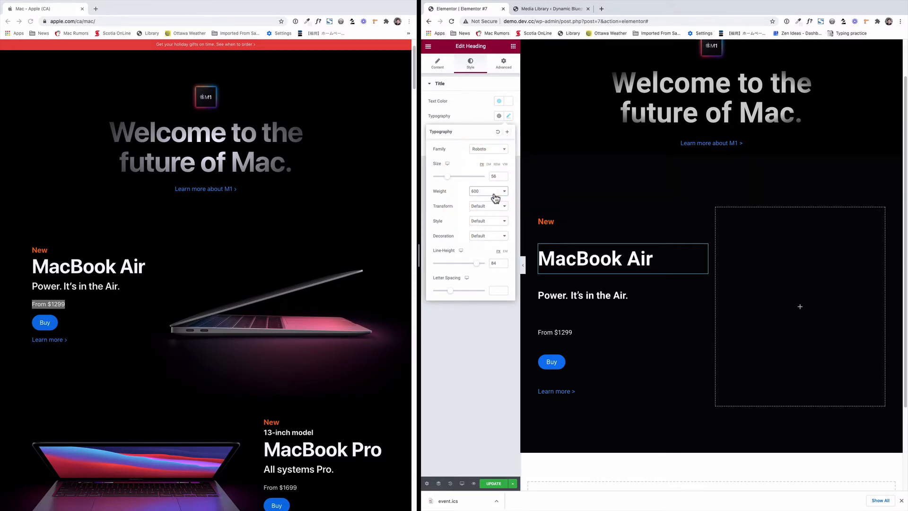
- Widen the empty column beside the MacBook Air text and add an Image widget to it
left_click_drag(712, 272, 673, 271)
left_click(782, 310)
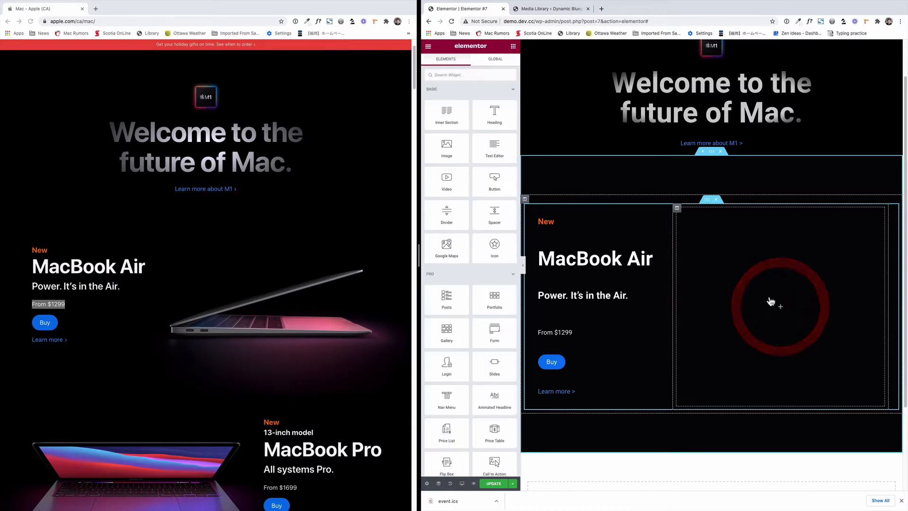
left_click_drag(447, 149, 772, 299)
- Choose the MacBook Air laptop picture from the media library for the Image widget and set its image size to Full
left_click(472, 131)
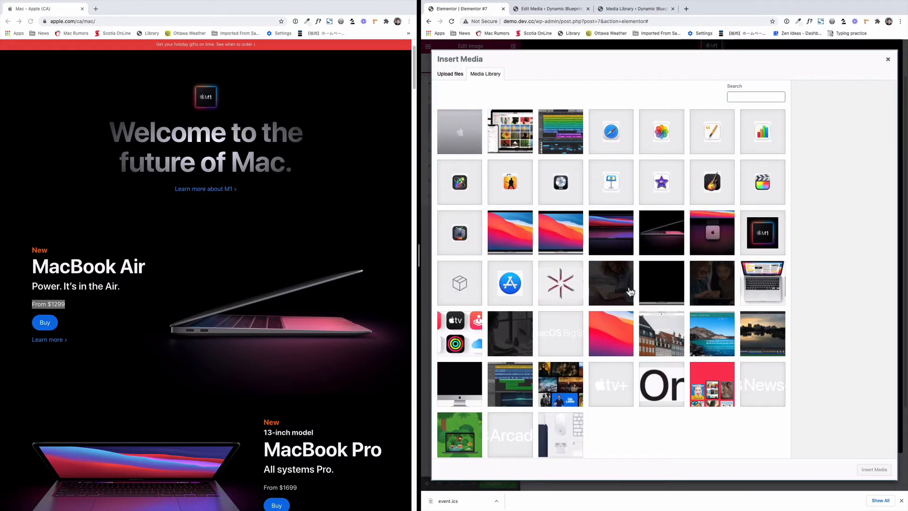
left_click(668, 237)
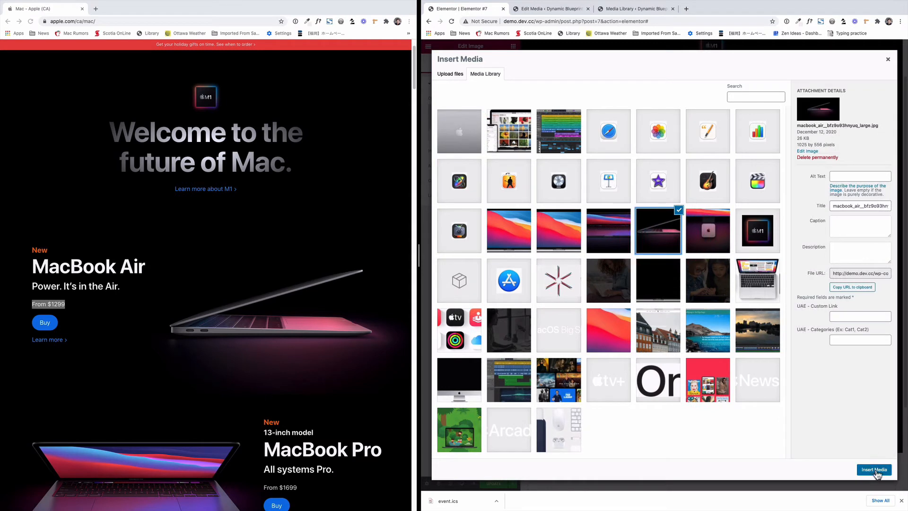
left_click(874, 471)
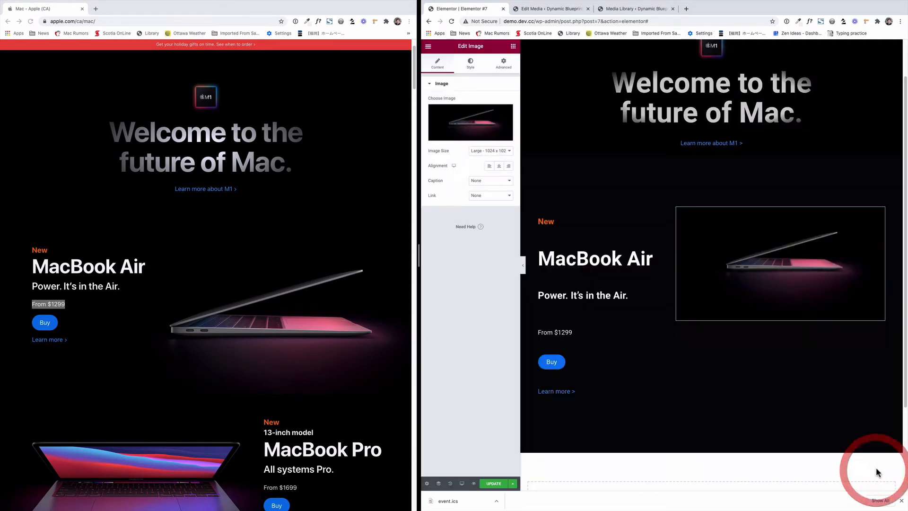
left_click(495, 152)
left_click(495, 172)
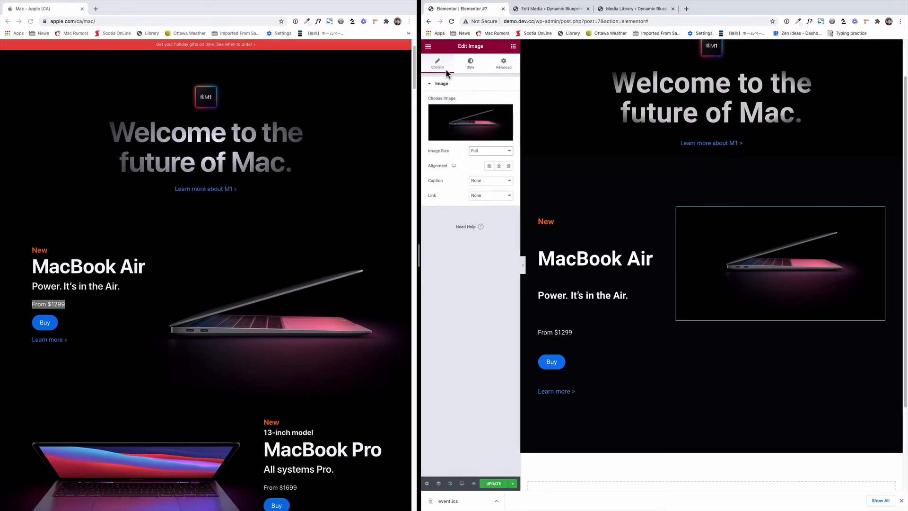
- Set the laptop image's width to 100 and slightly widen its column toward the MacBook Air text
left_click(471, 63)
left_click_drag(431, 114, 509, 116)
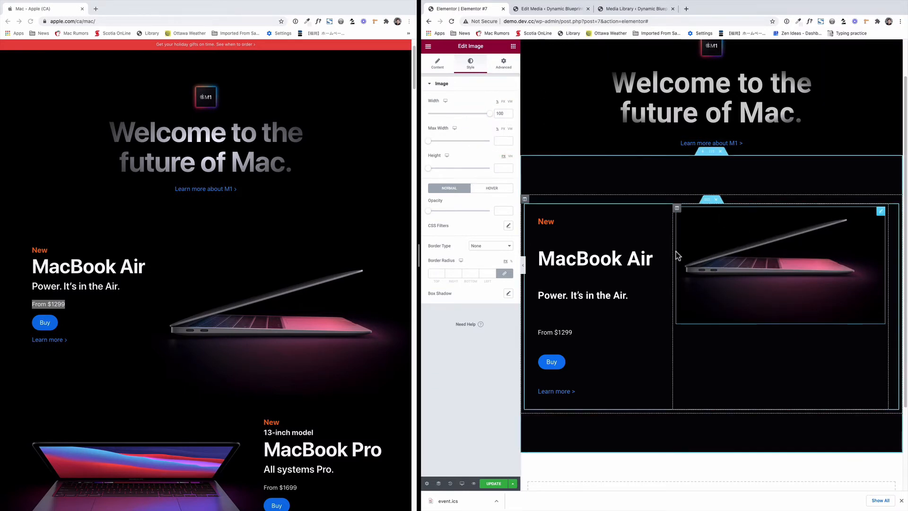
left_click_drag(677, 256, 666, 253)
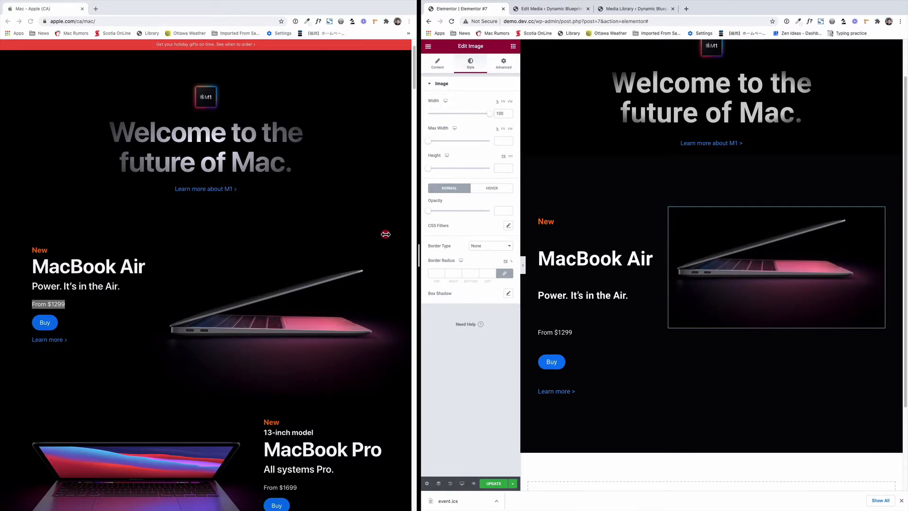
left_click_drag(386, 235, 412, 170)
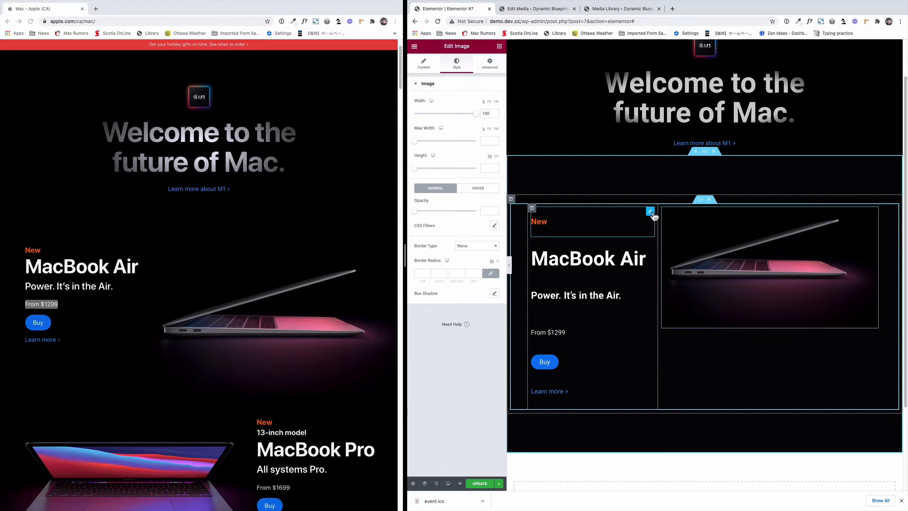
- Unlink the "New" heading's margins, set the top margin to -32 px and give it a negative bottom margin
left_click(651, 211)
left_click(490, 63)
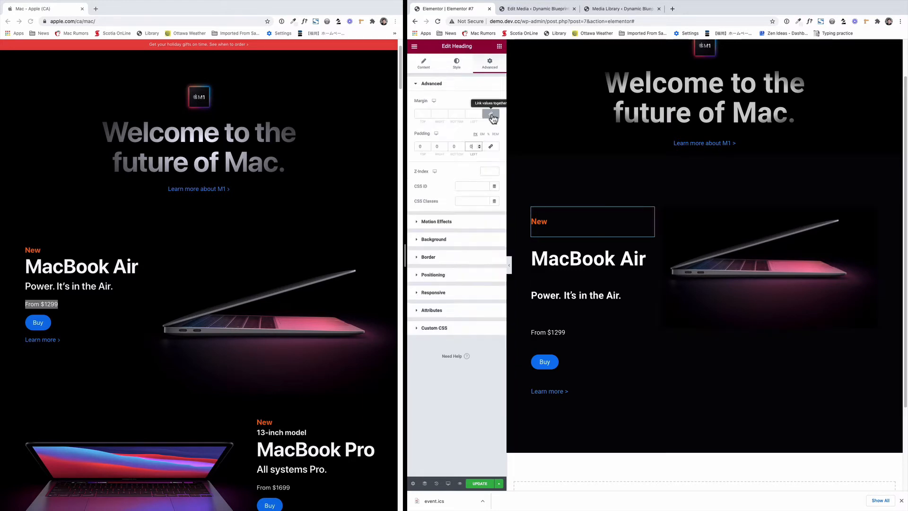
left_click(427, 114)
type("-1")
left_click_drag(429, 114, 462, 117)
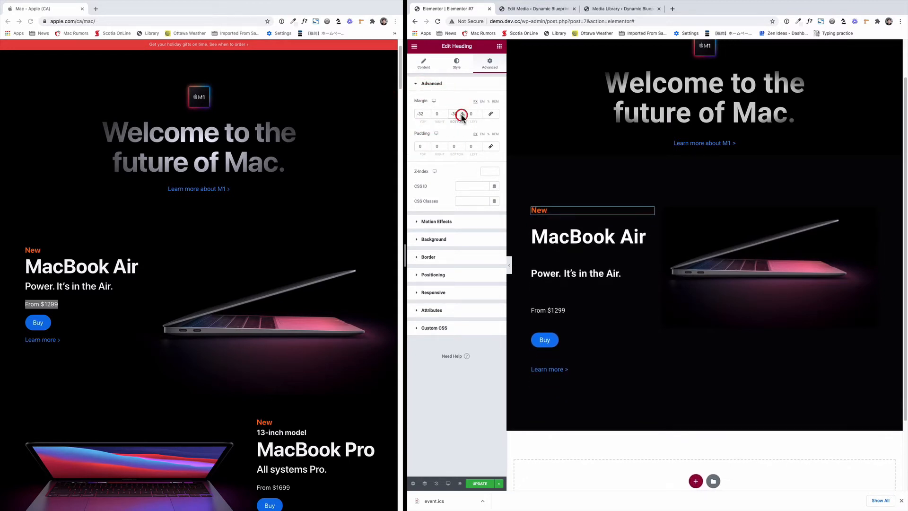
- Set the "MacBook Air" heading's top margin to -29 px, leaving the other sides at 0
left_click(647, 247)
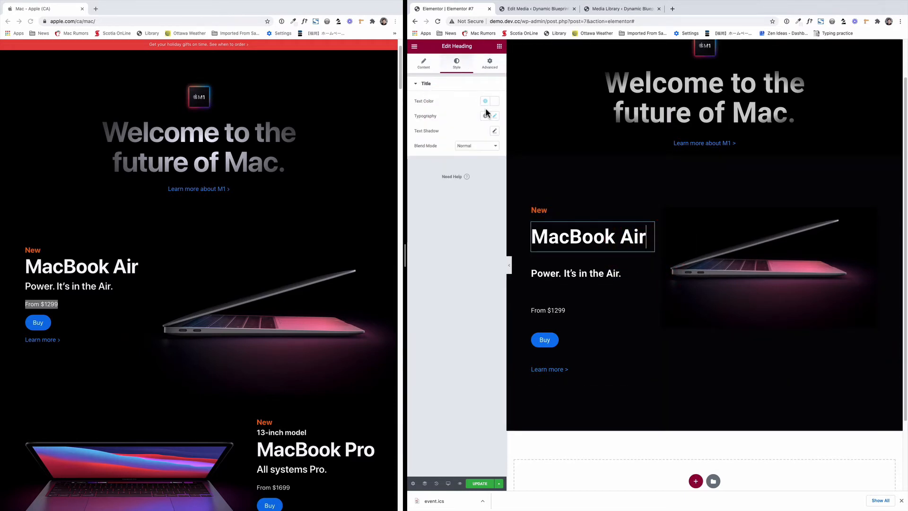
left_click(489, 69)
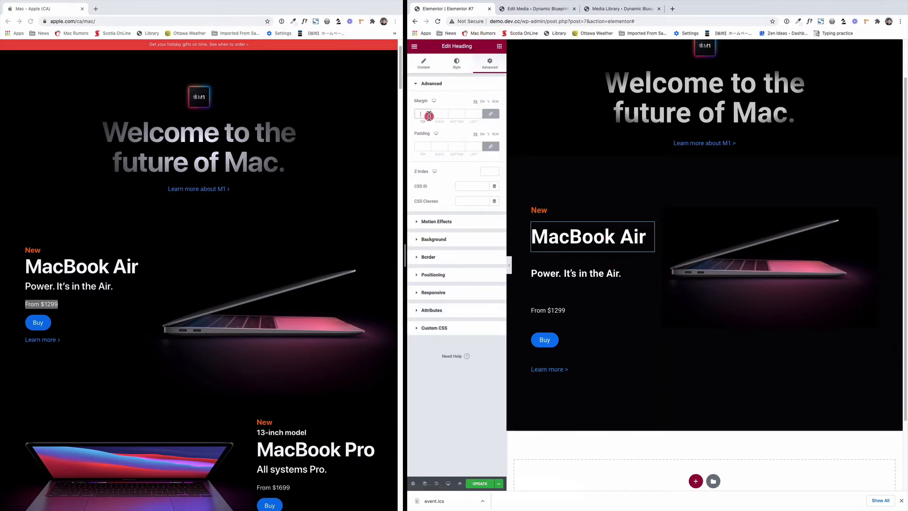
type("0")
left_click_drag(428, 116, 428, 112)
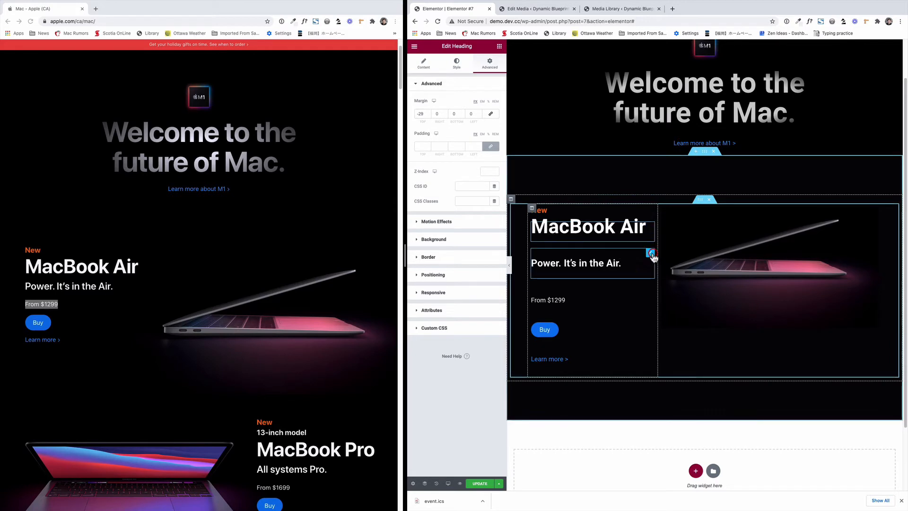
- Set the top margin of the "Power. It's in the Air." heading to -49 px
left_click(652, 253)
left_click(489, 62)
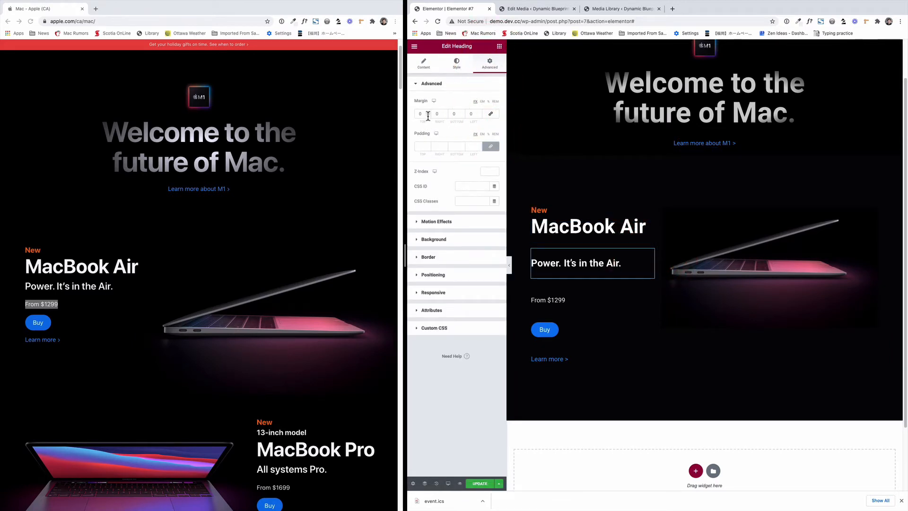
left_click_drag(427, 116, 428, 114)
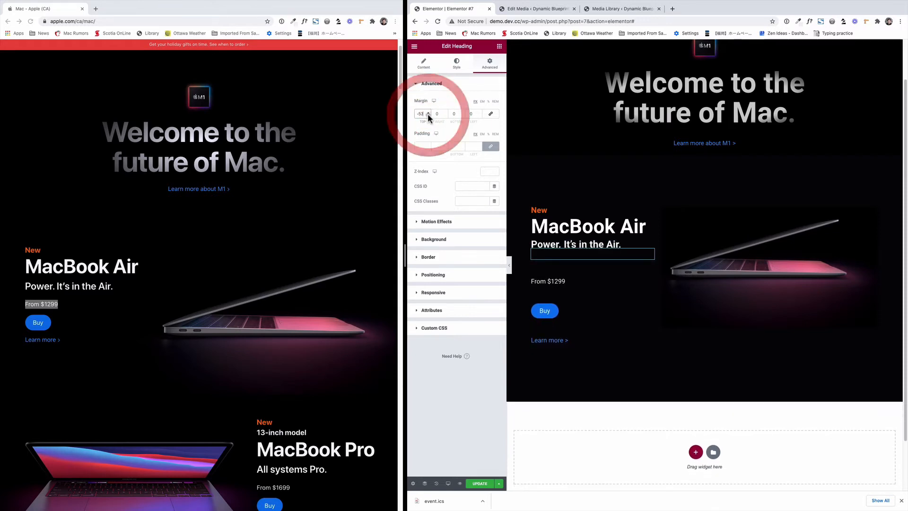
left_click(429, 111)
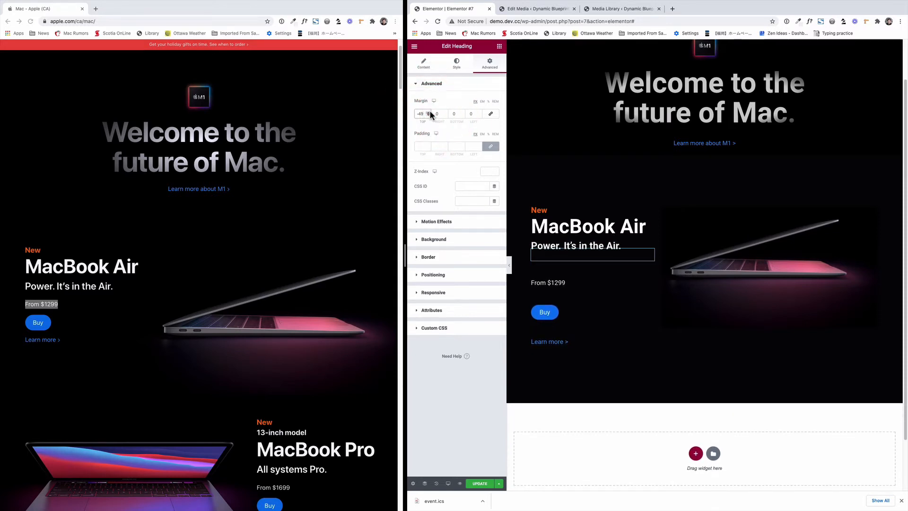
- Set the "From $1299" heading's top margin to -57 px, with the other sides at 0
left_click(563, 283)
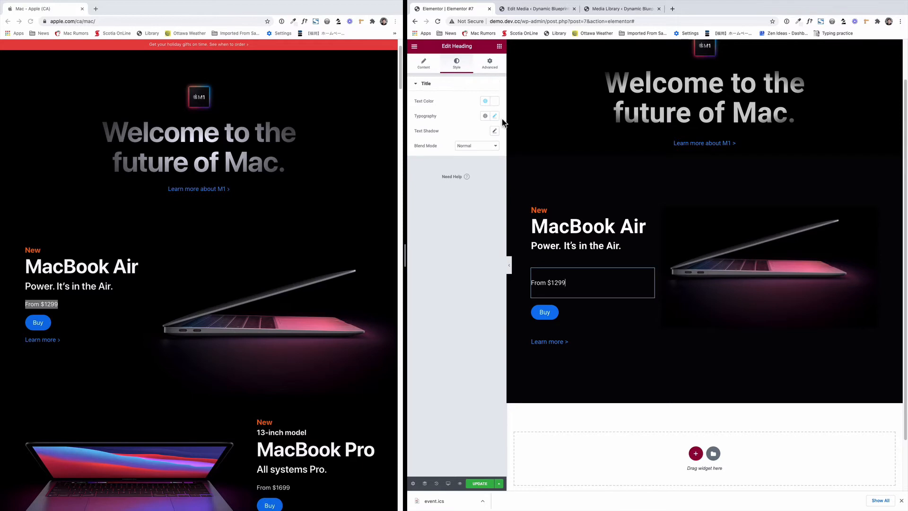
left_click(490, 66)
left_click_drag(428, 115, 427, 115)
left_click(429, 111)
left_click(428, 111)
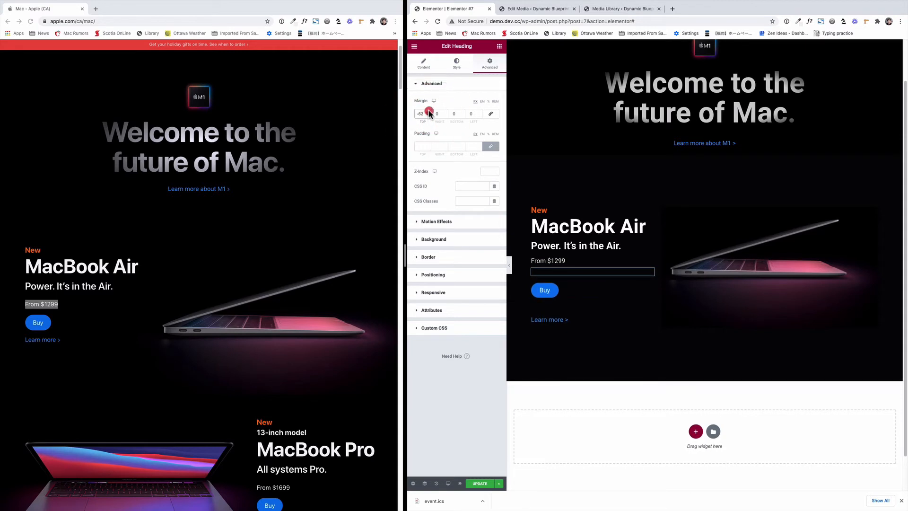
left_click(429, 111)
left_click(428, 111)
left_click(429, 112)
left_click(429, 112)
left_click(429, 112)
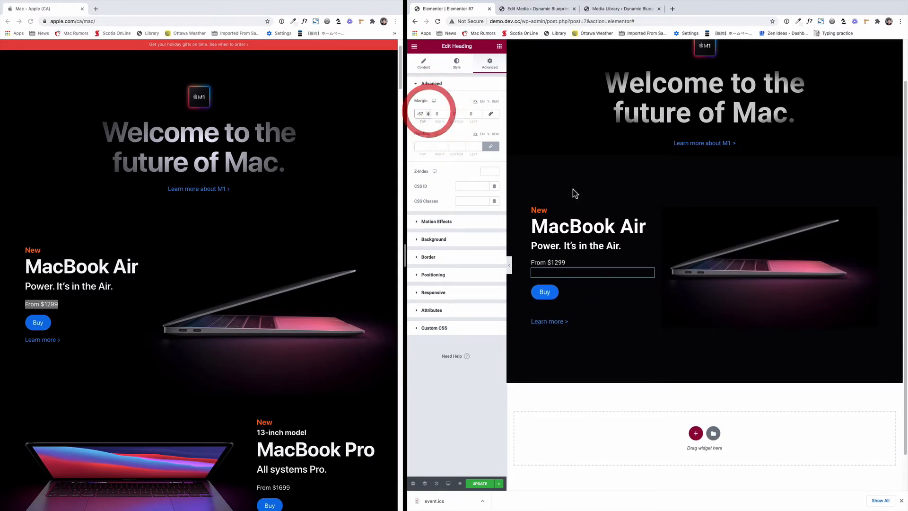
- Reopen the "Power. It's in the Air." heading and set its top margin to -47 px
left_click(650, 252)
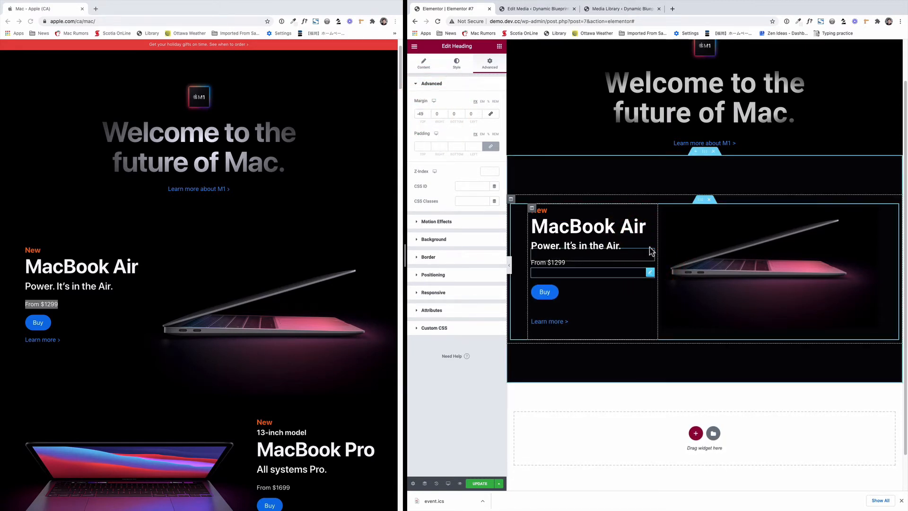
left_click(650, 253)
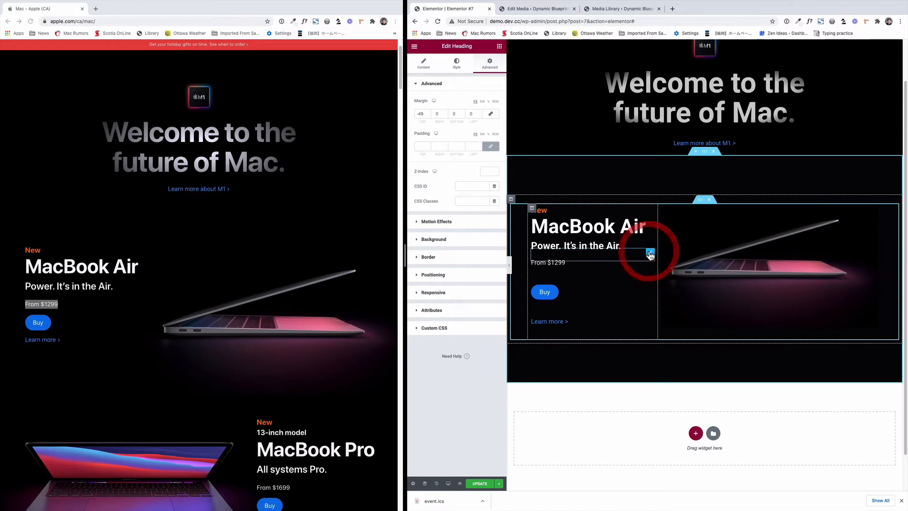
left_click(428, 113)
left_click(428, 112)
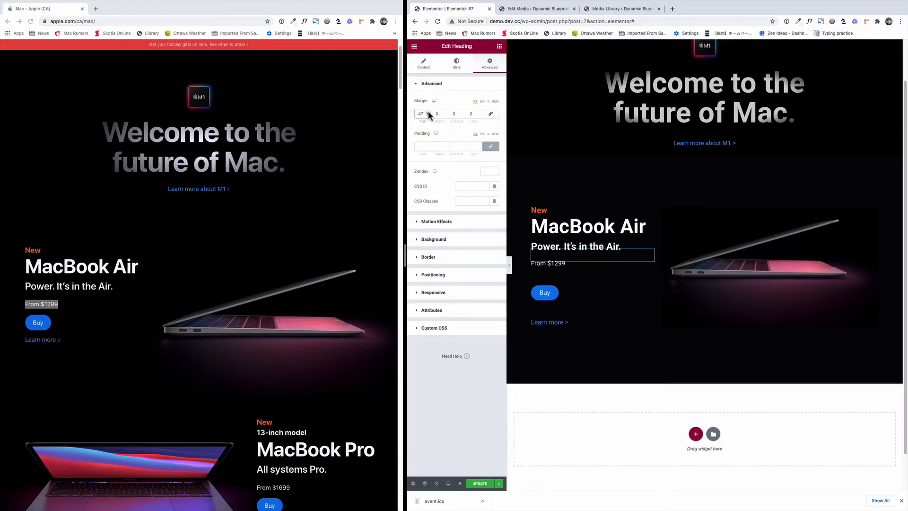
- Unlink the Buy button's margins and give it a negative top margin to pull it up closer to the price
left_click(631, 295)
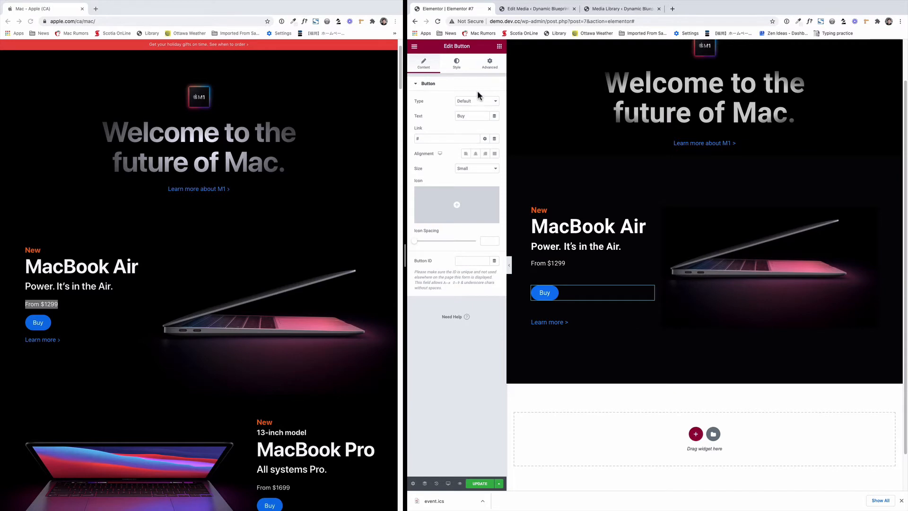
left_click(483, 69)
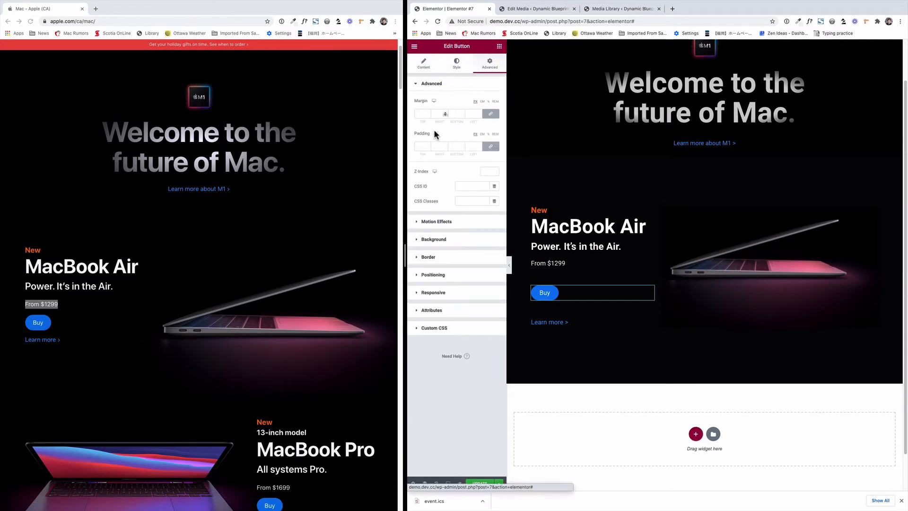
left_click(491, 114)
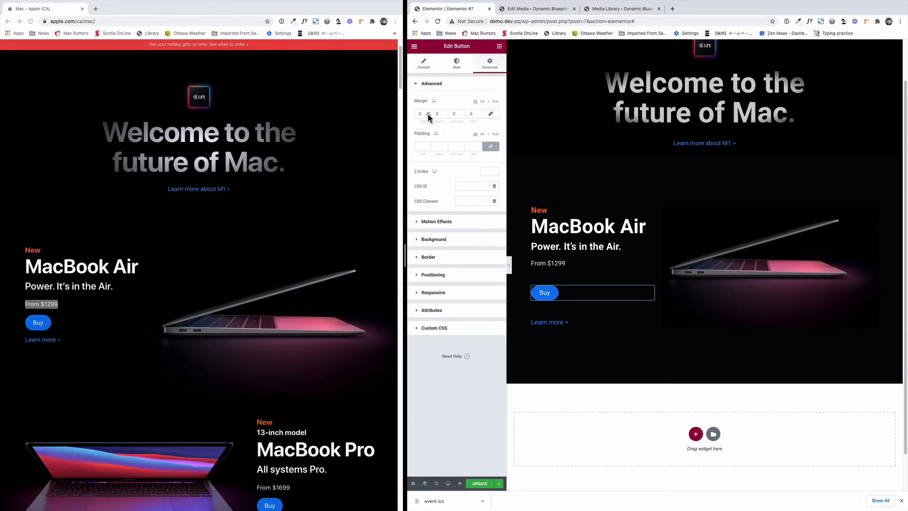
left_click(426, 114)
type("-14")
left_click(428, 116)
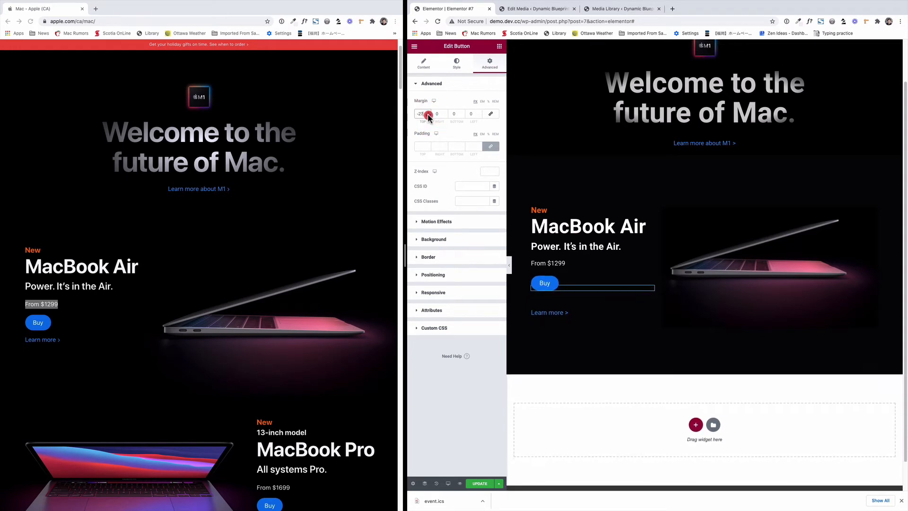
- Unlink the "Learn more >" heading's margins and set its top margin to -35 px
left_click(647, 316)
left_click(483, 66)
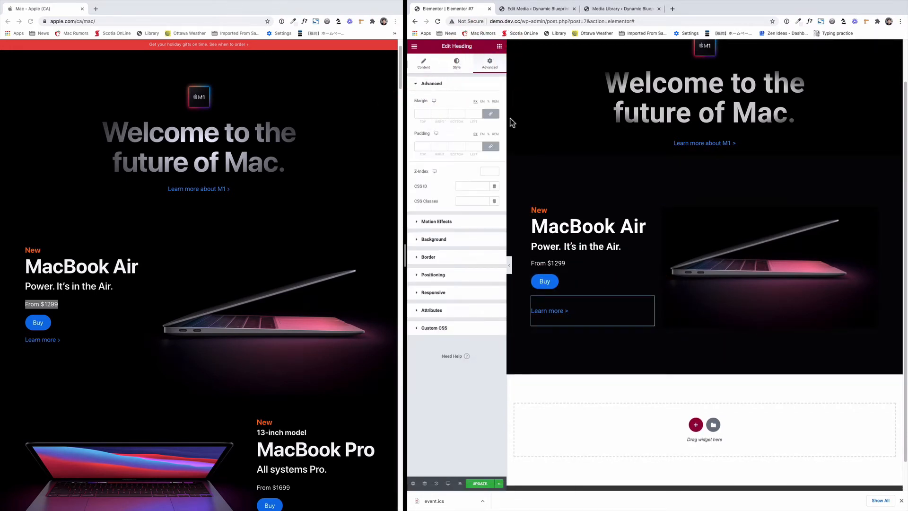
left_click(491, 114)
left_click_drag(429, 115, 428, 115)
- Duplicate the whole MacBook Air section
scroll(772, 322, "down", 2)
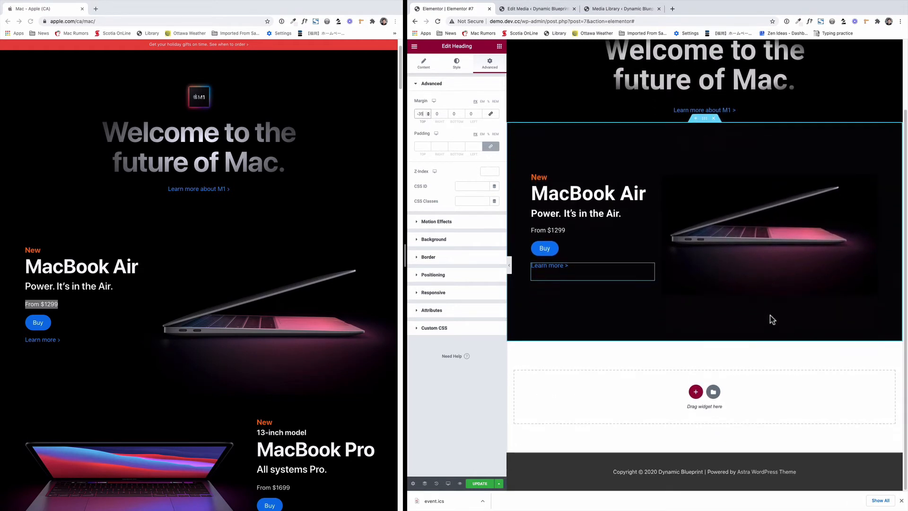
scroll(770, 315, "up", 3)
scroll(771, 314, "down", 3)
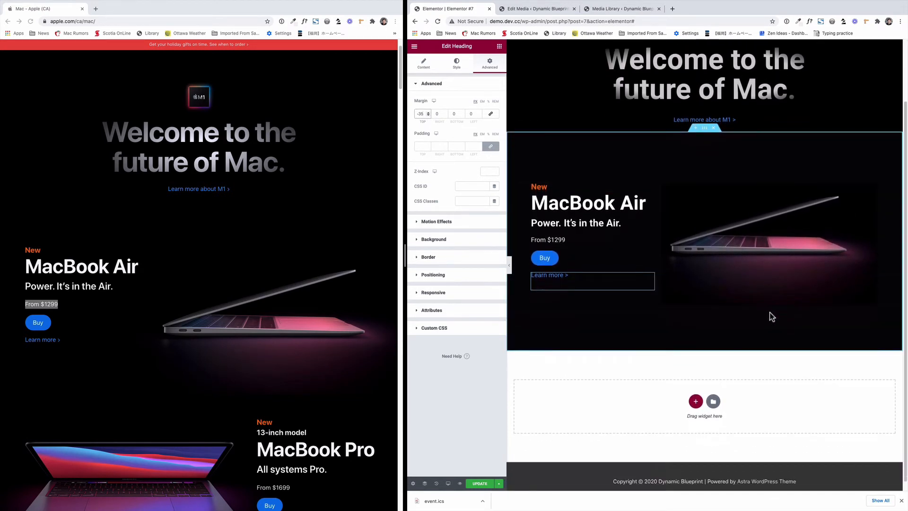
scroll(772, 317, "down", 1)
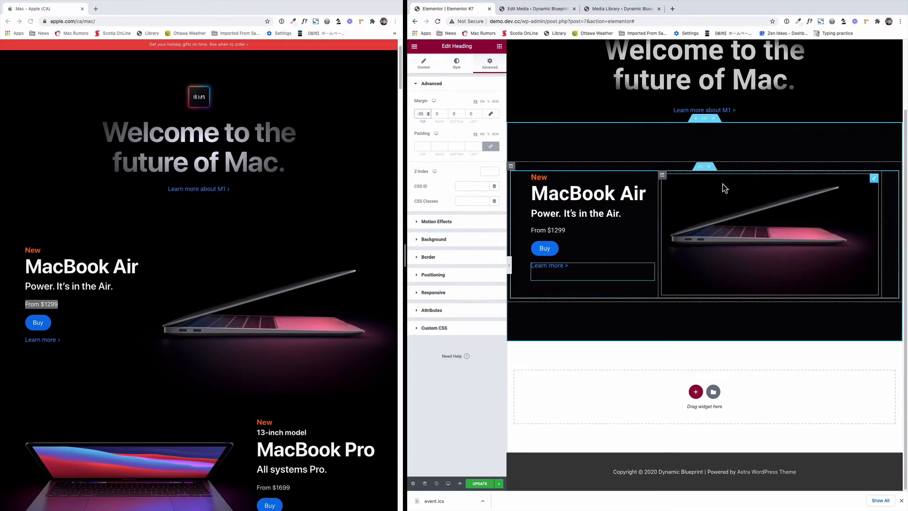
right_click(705, 119)
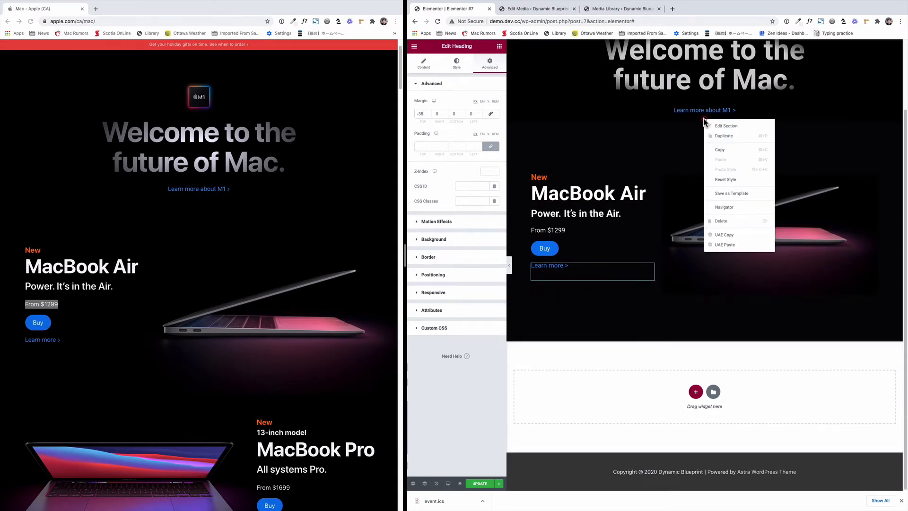
left_click(718, 141)
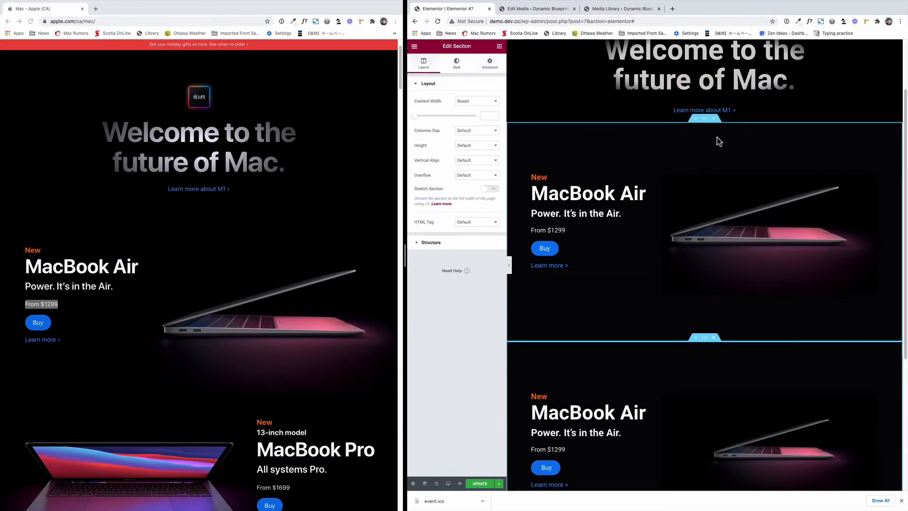
- Move the image column ahead of the text column in the duplicated section and open its laptop image for editing
scroll(745, 266, "down", 5)
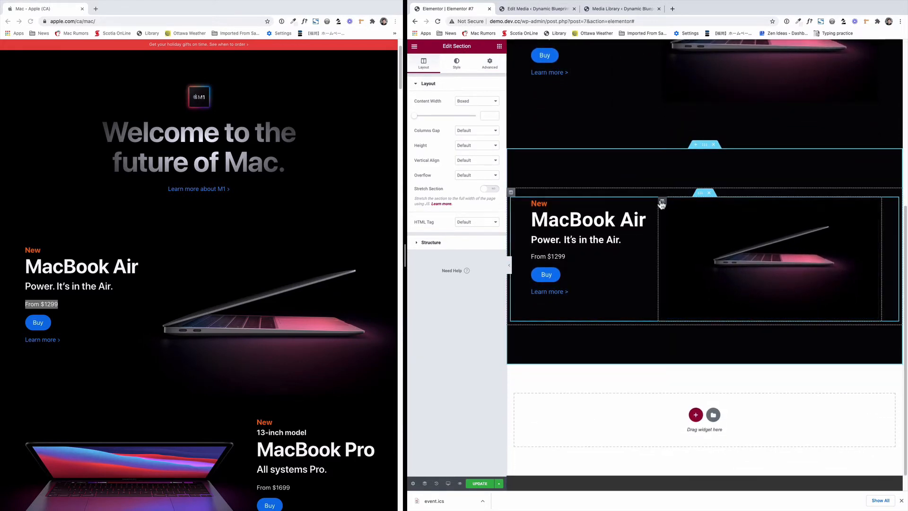
left_click_drag(663, 205, 564, 207)
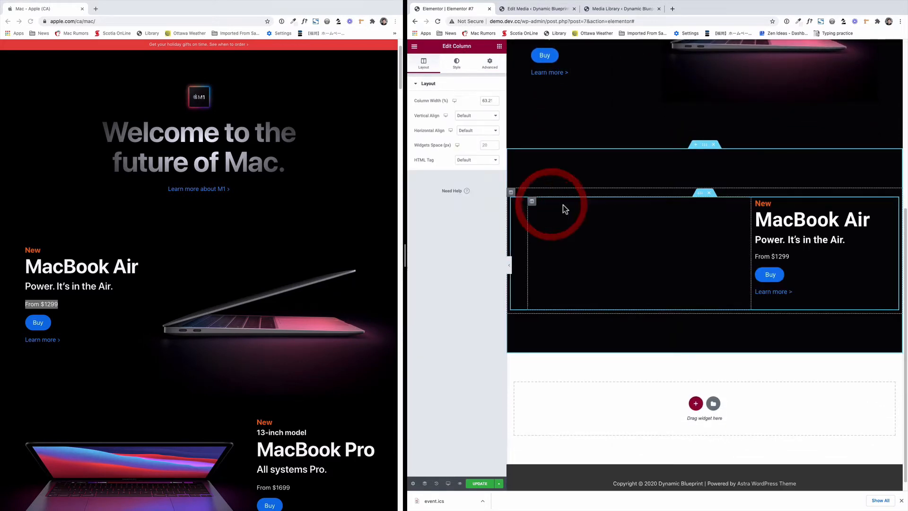
left_click(655, 262)
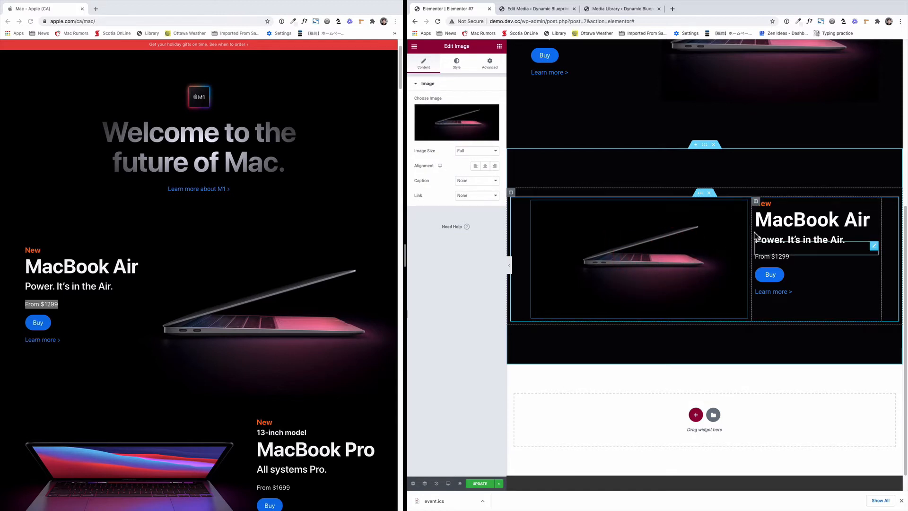
scroll(363, 345, "down", 5)
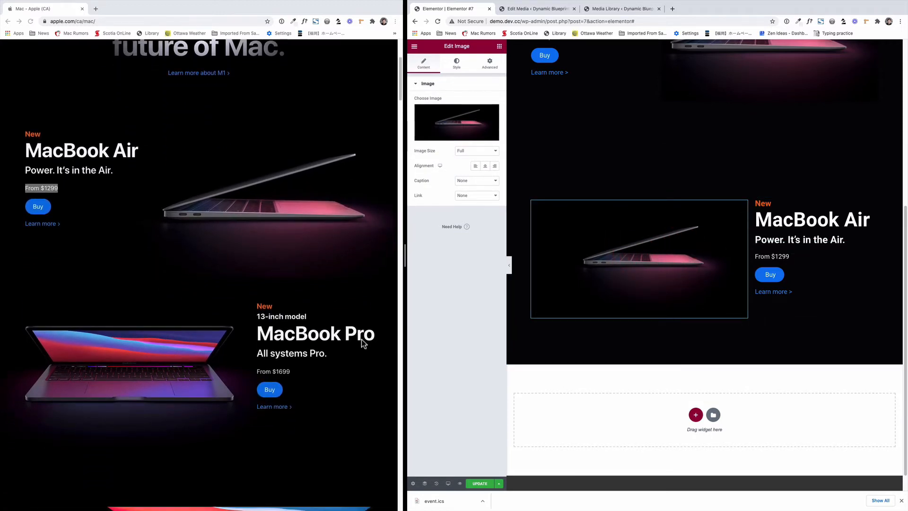
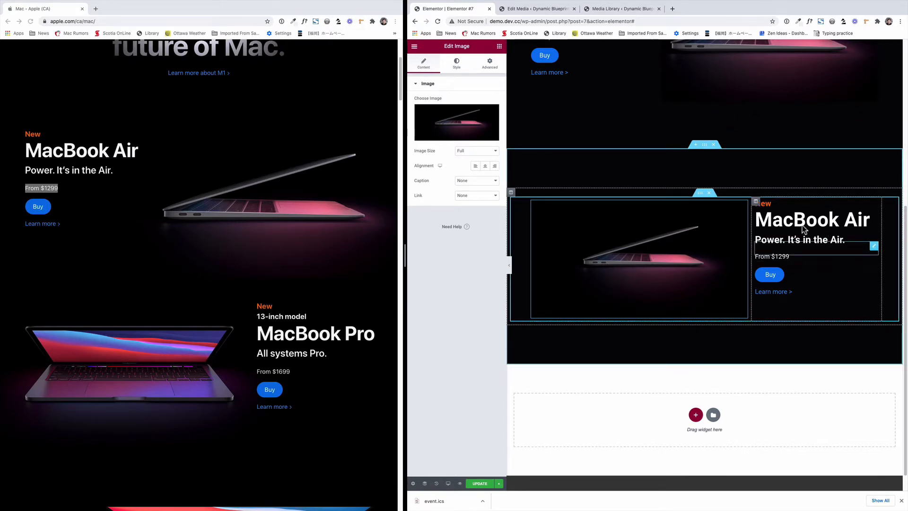
- Duplicate the "New" heading in the mirrored section and change the copy's text to "13-inch model"
scroll(805, 229, "up", 1)
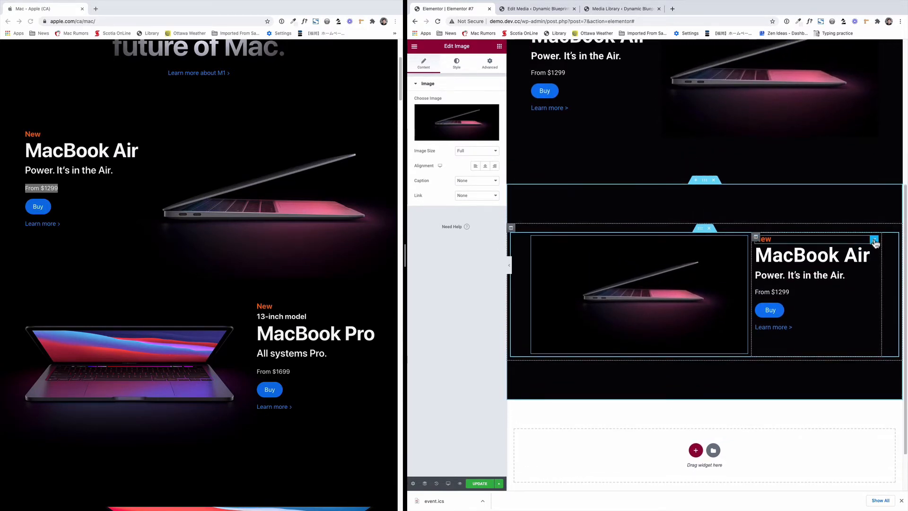
right_click(875, 242)
left_click(870, 253)
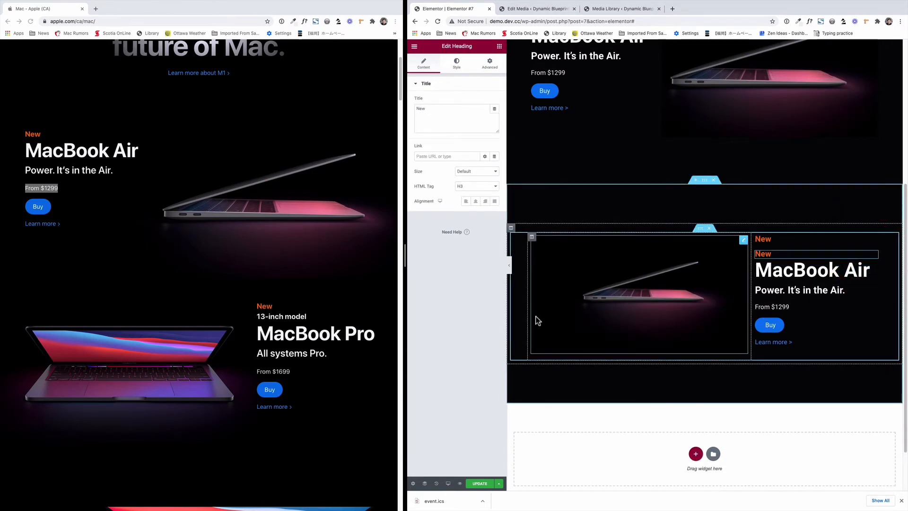
left_click(323, 319)
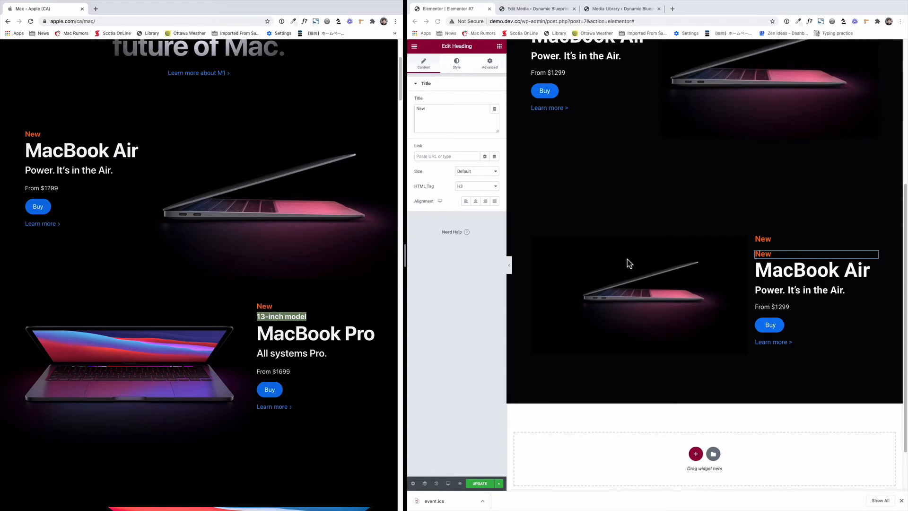
left_click(429, 108)
type("13-inch model")
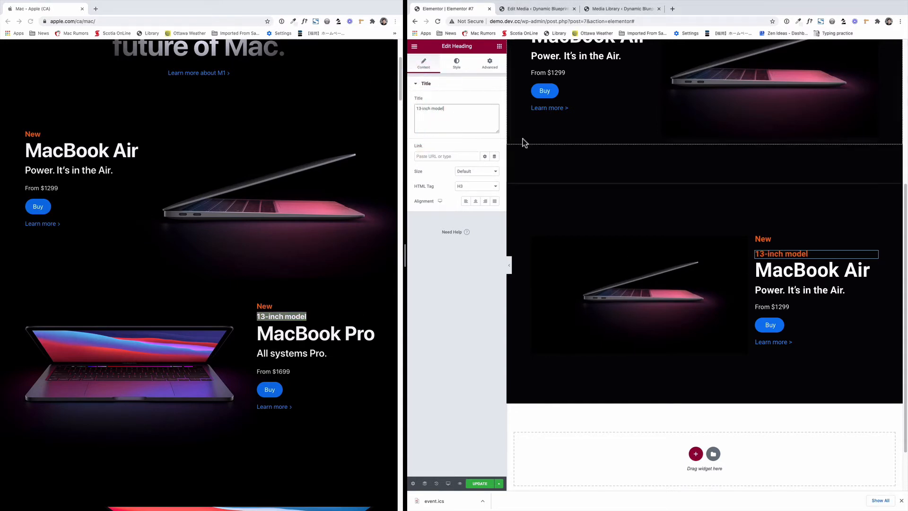
- Change the "13-inch model" heading's text color to white
left_click(456, 64)
left_click(494, 101)
left_click(485, 101)
left_click(444, 147)
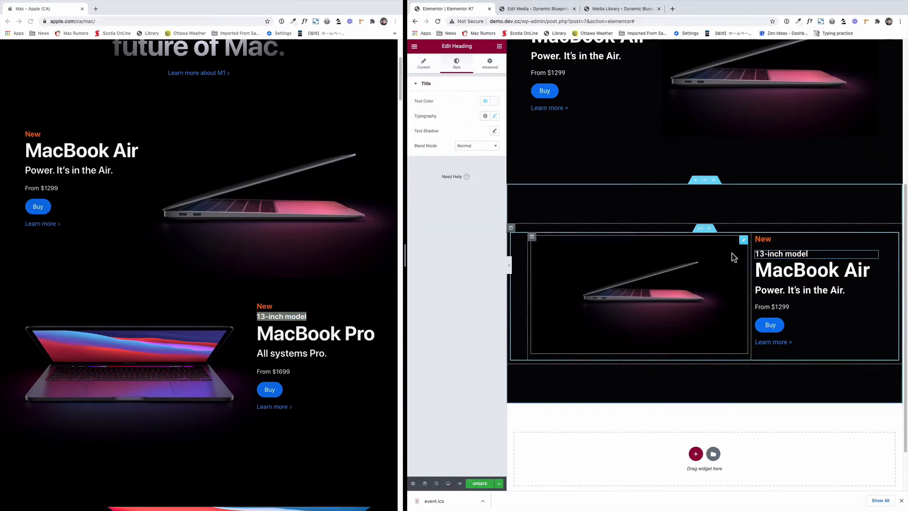
- Lower the "13-inch model" heading's top margin step by step to pull it up closer to "New"
left_click(875, 253)
left_click(490, 64)
left_click(429, 115)
left_click(430, 115)
left_click(429, 115)
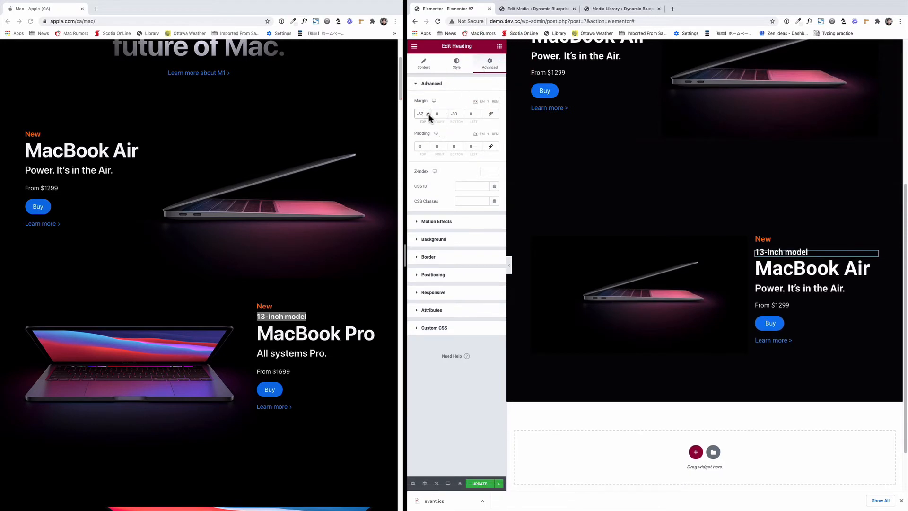
left_click(429, 115)
left_click(429, 115)
left_click(429, 115)
- Change the mirrored section's product title to "MacBook Pro"
scroll(876, 234, "down", 1)
left_click(876, 232)
double_click(437, 109)
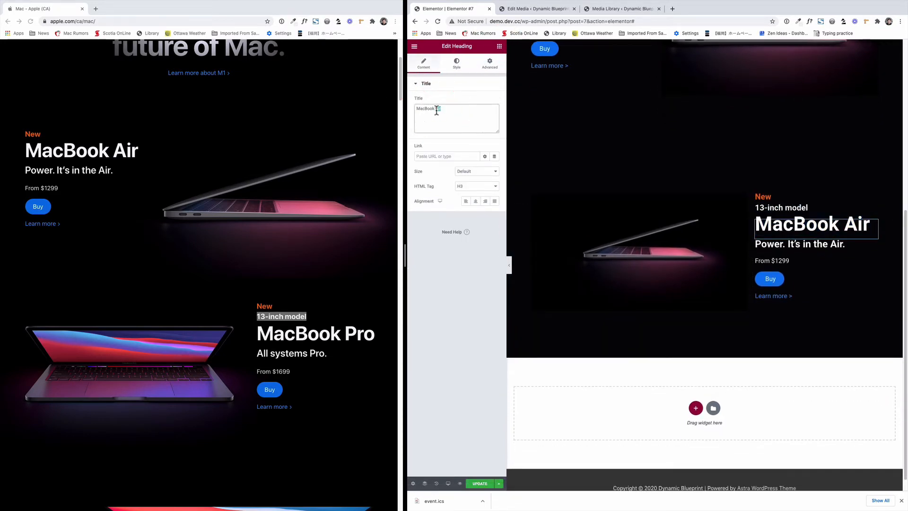
- Replace the MacBook Pro tagline with "All systems Pro." copied from Apple's page and set the price to "From $1699"
left_click_drag(257, 354, 328, 354)
key("ctrl+c")
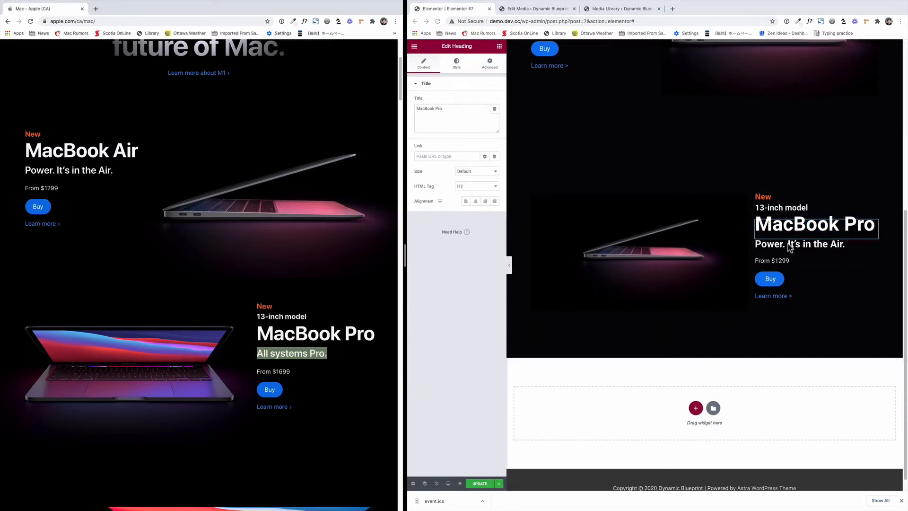
left_click(791, 247)
key("ctrl+a")
key("ctrl+v")
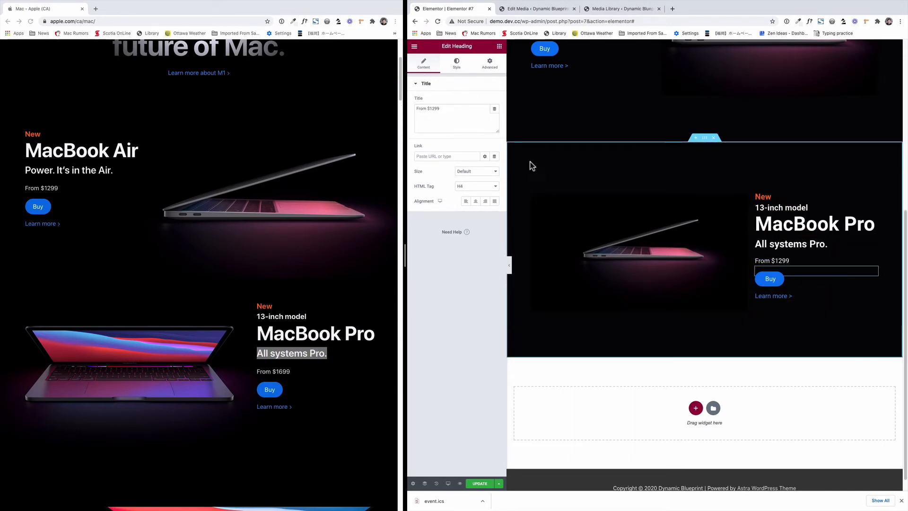
left_click(772, 261)
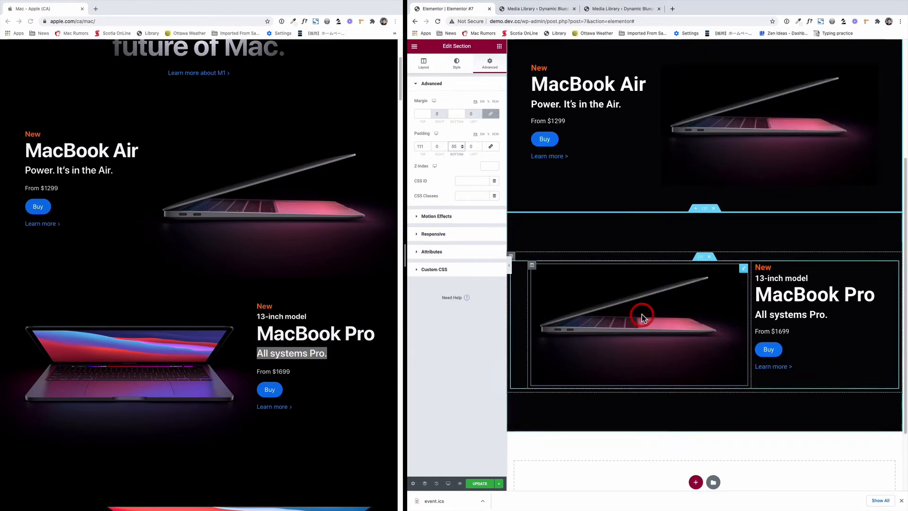
- Replace the laptop image in the MacBook Pro section with the open MacBook Pro picture from the media library
left_click(642, 317)
left_click(474, 128)
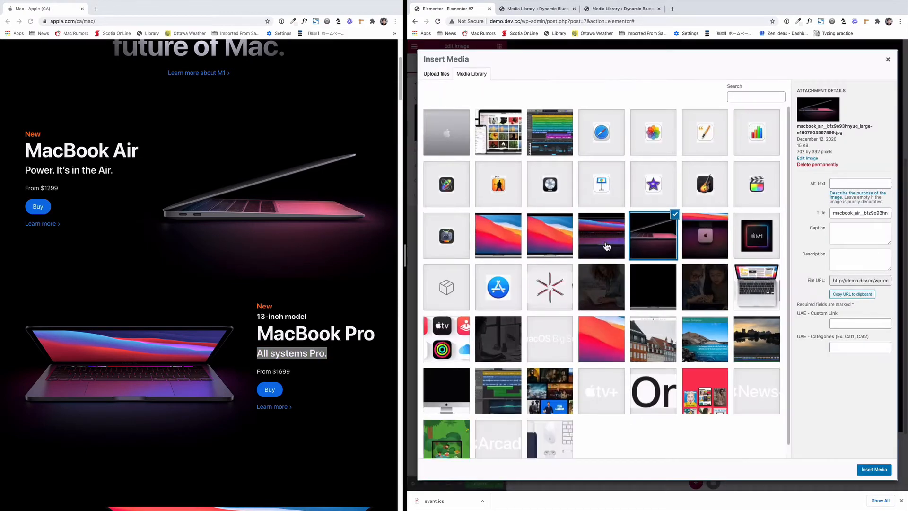
left_click(606, 247)
left_click(873, 470)
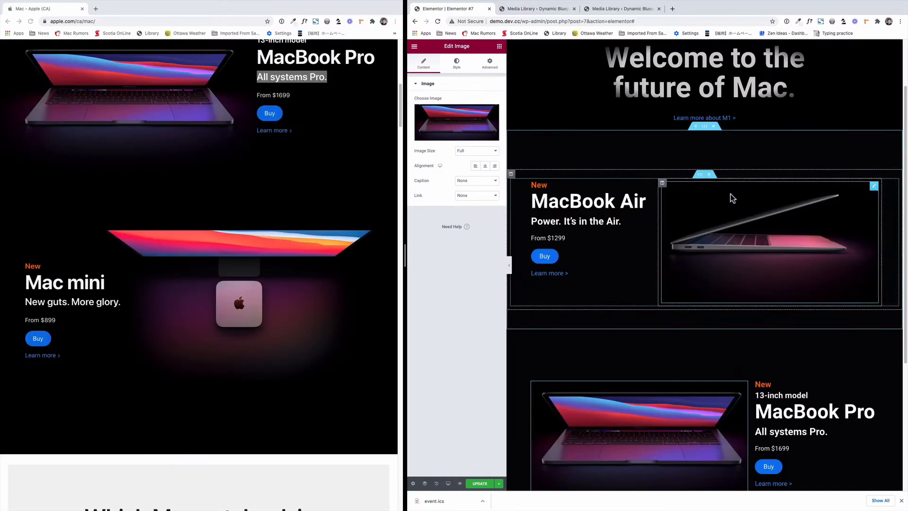
- Duplicate the MacBook Air inner section and move the copy below the MacBook Pro inner section
right_click(704, 176)
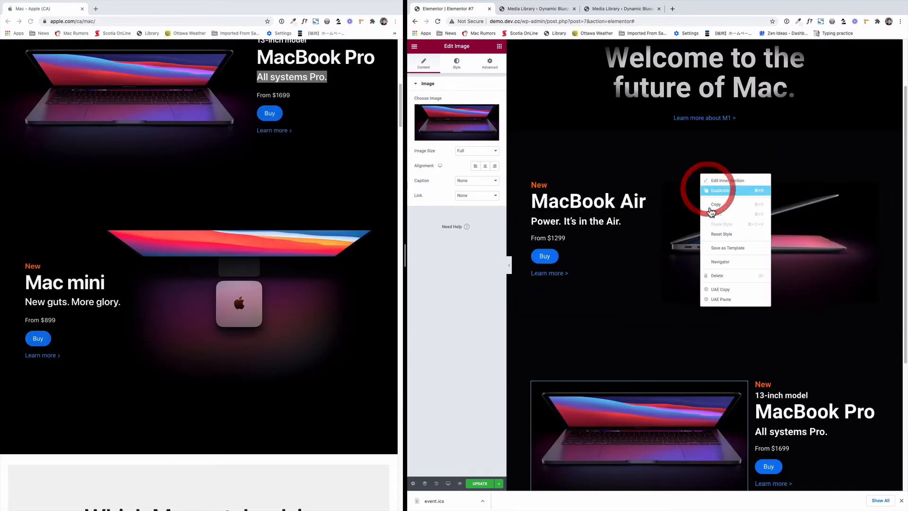
left_click(717, 189)
scroll(712, 212, "down", 5)
left_click_drag(704, 139, 705, 355)
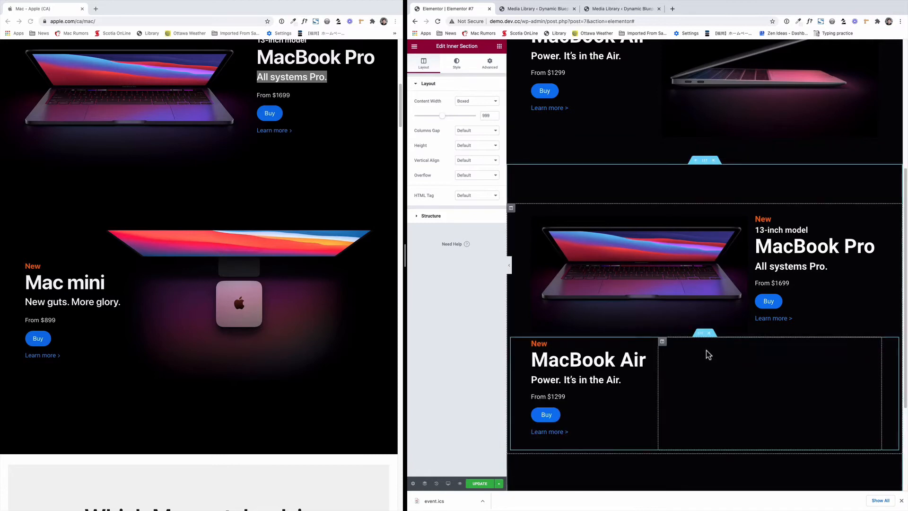
scroll(719, 373, "down", 1)
scroll(316, 328, "up", 1)
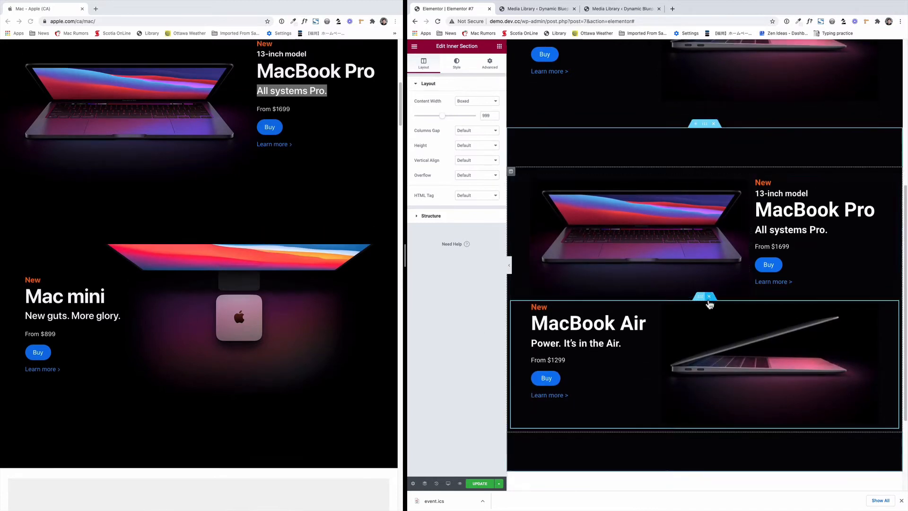
- Give the MacBook Pro inner section an unlinked 55 px bottom margin and the copy below it 55 px top and bottom margins
left_click(700, 174)
left_click(490, 64)
left_click(491, 114)
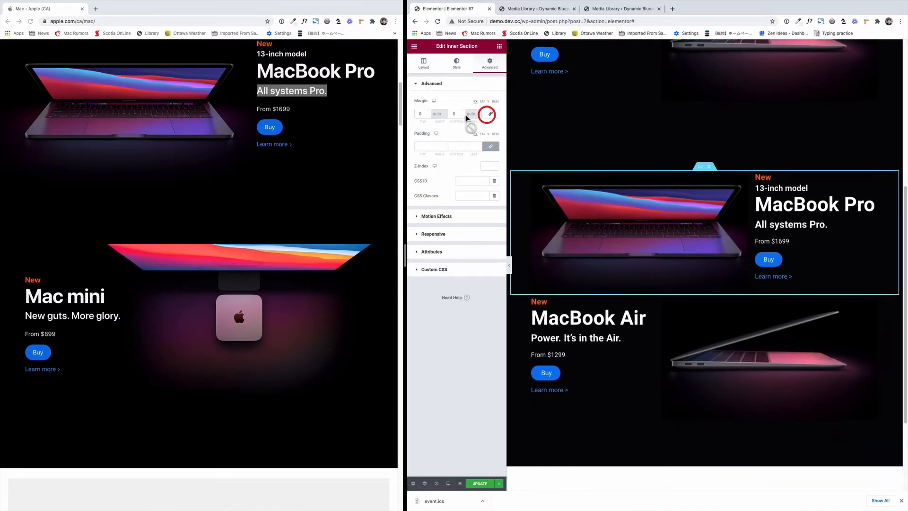
left_click(694, 299)
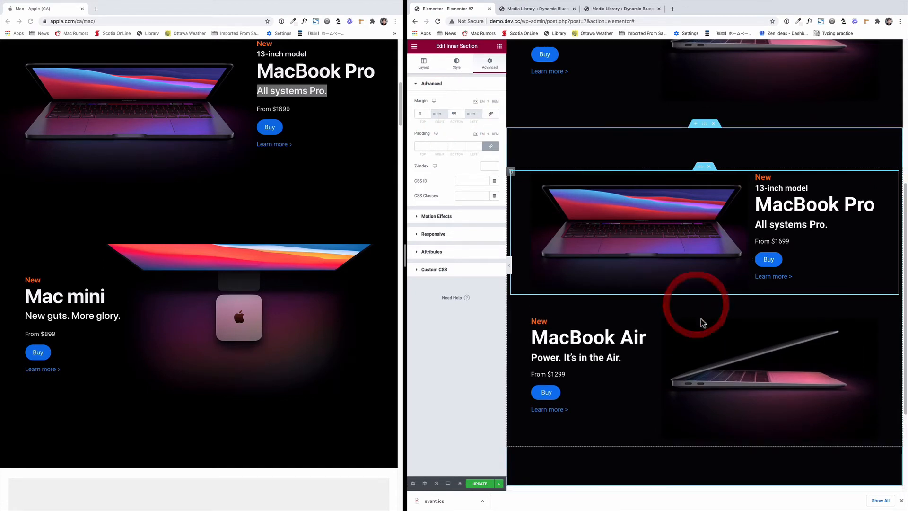
left_click(424, 114)
type("55")
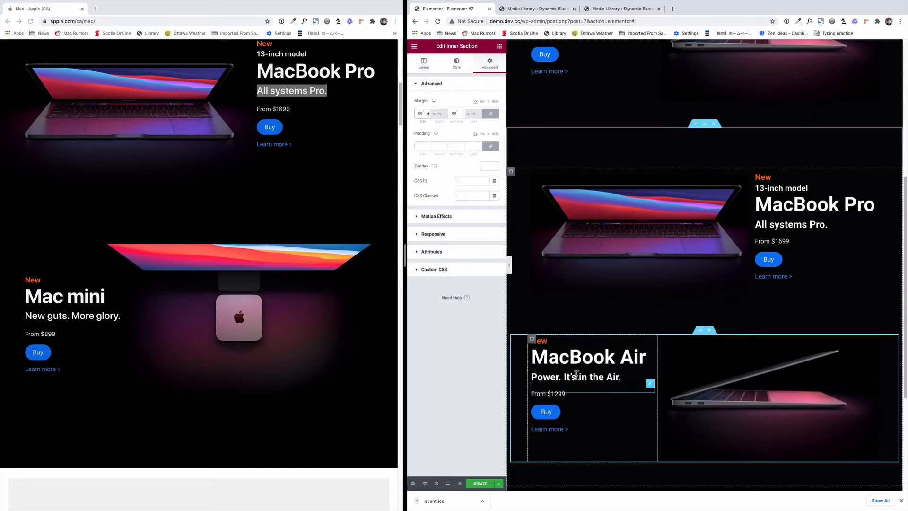
- Change the copied inner section's title to "Mac mini"
scroll(576, 375, "down", 1)
left_click(599, 307)
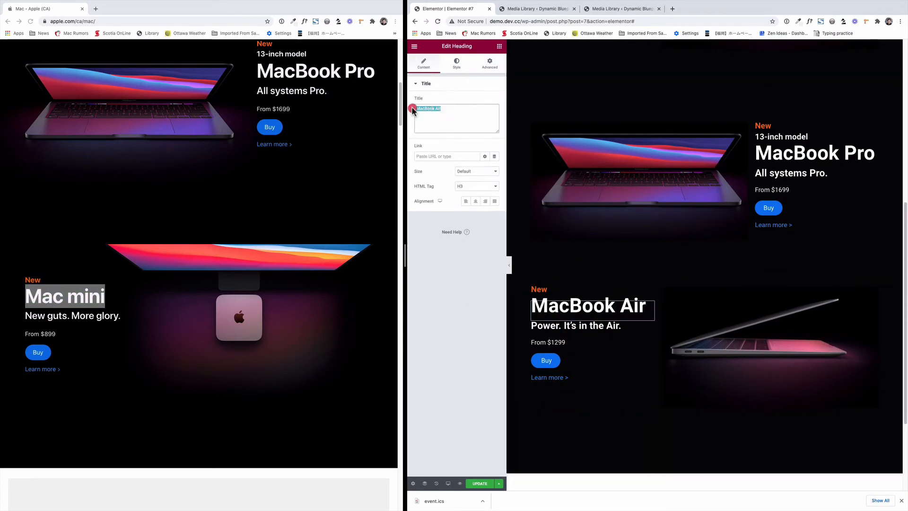
key("ctrl+a")
type("Mac mini")
- Set the Mac mini tagline to "New guts. More glory." and its price to "From $899"
left_click_drag(121, 316, 64, 321)
left_click(600, 327)
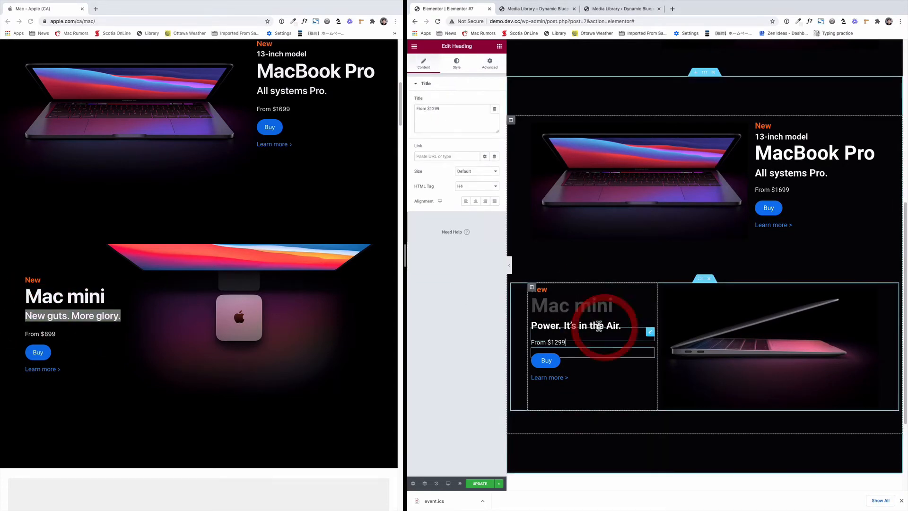
left_click(462, 110)
key("ctrl+a")
type("New guts. More glory.")
left_click(549, 343)
double_click(436, 108)
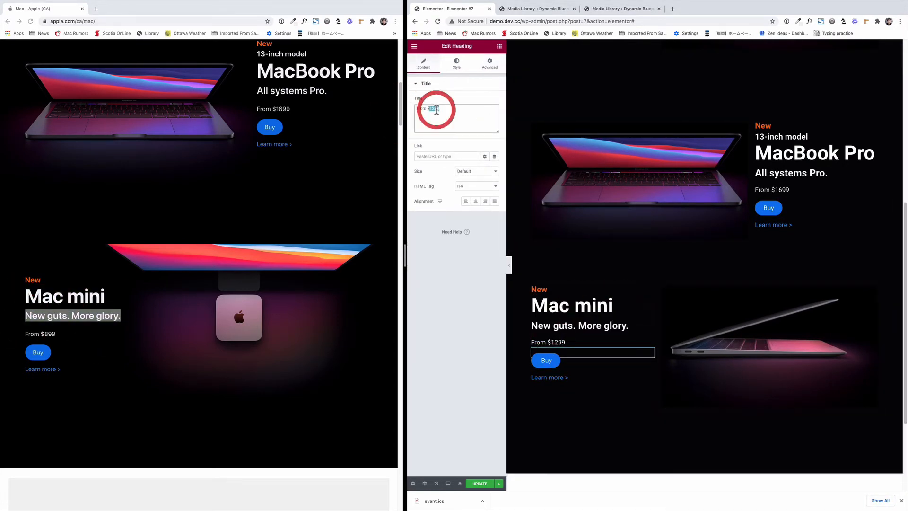
type("899")
- Replace the laptop image beside the Mac mini text with the Mac mini picture and widen the image column slightly
left_click(761, 339)
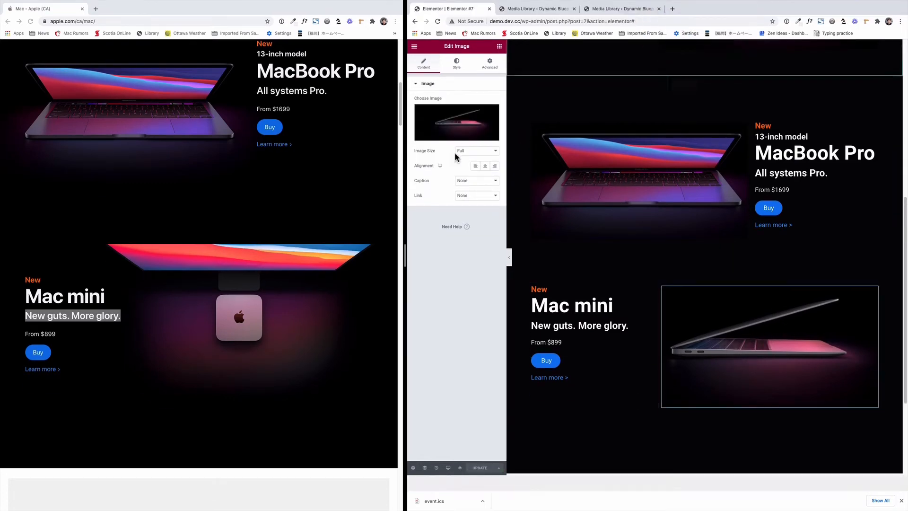
left_click(456, 123)
left_click(704, 236)
left_click(873, 471)
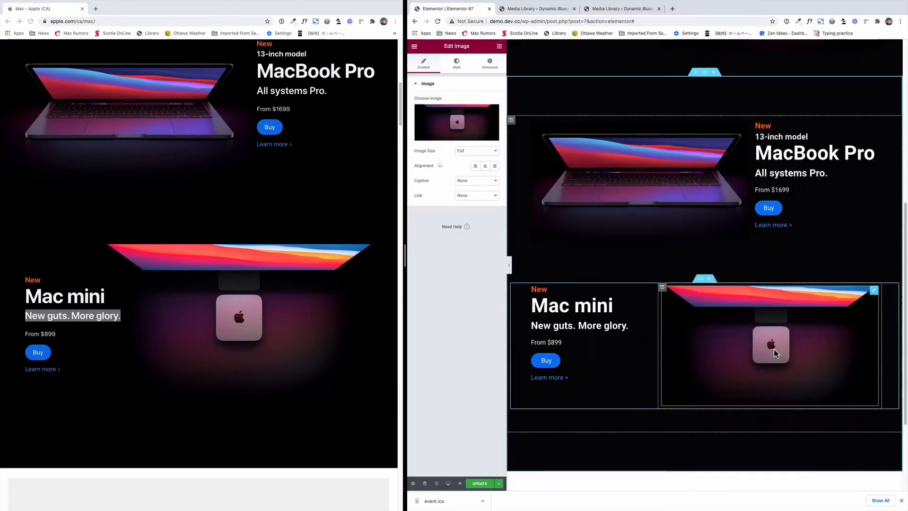
left_click_drag(660, 331, 643, 312)
- Set the Mac mini inner section's top and bottom margins to 77 px
scroll(806, 358, "down", 1)
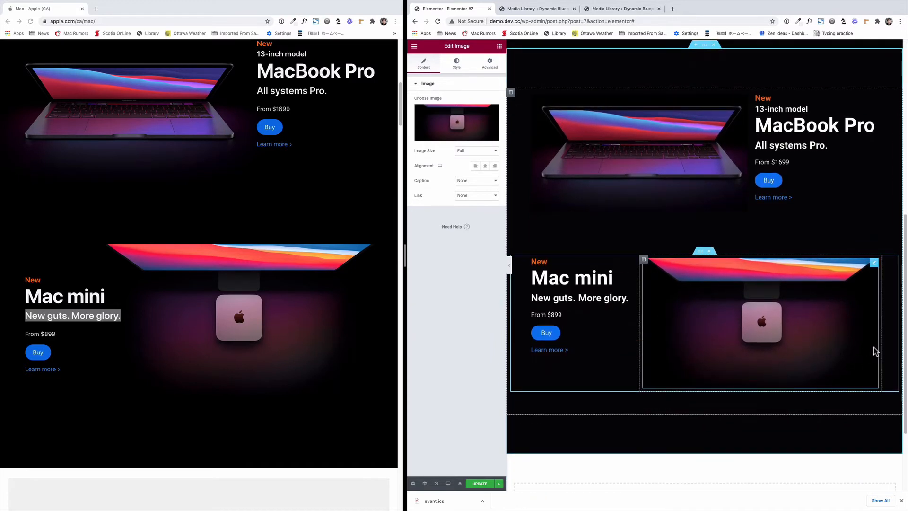
left_click(701, 251)
type("77")
scroll(528, 283, "down", 2)
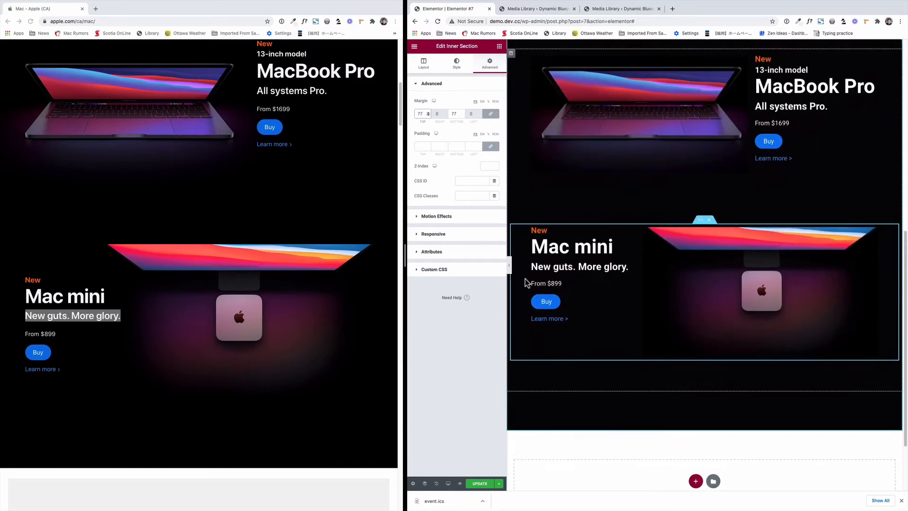
- Increase the MacBook Pro inner section's bottom margin, trying 77 px first and settling on 99 px
scroll(700, 142, "up", 2)
left_click(700, 82)
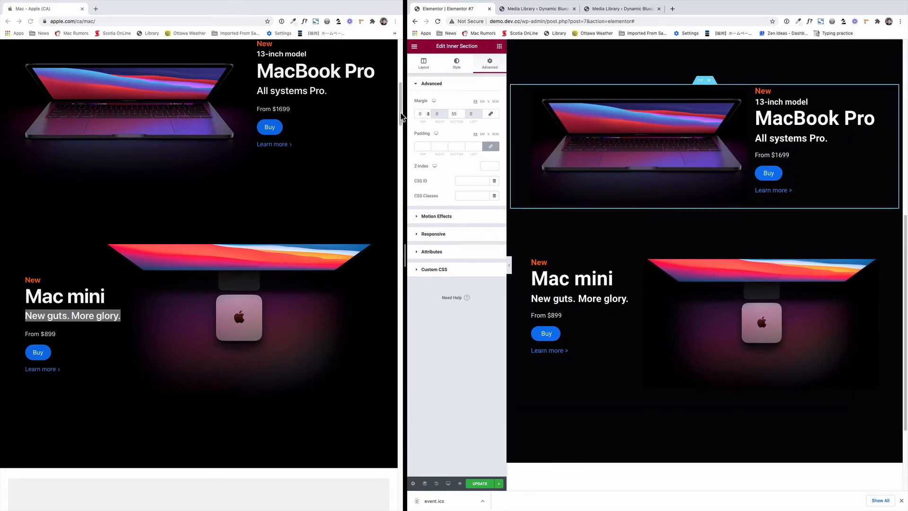
type("77")
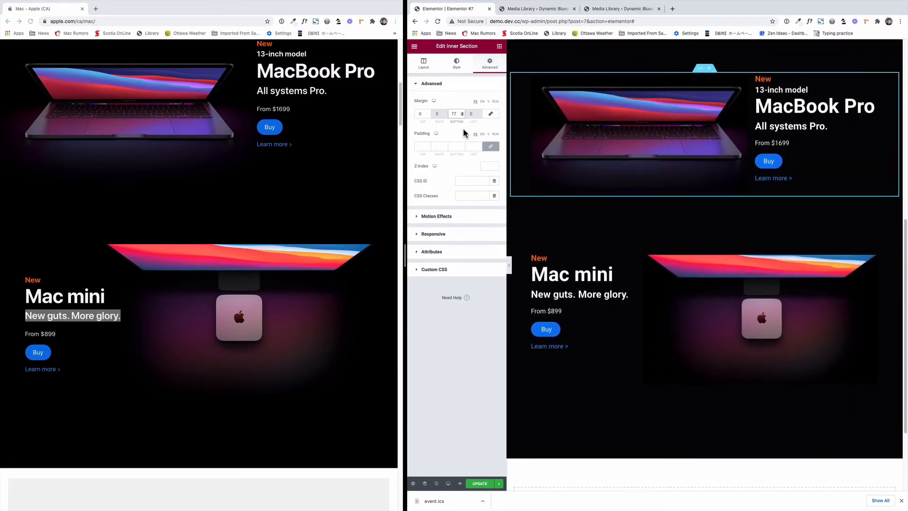
type("99")
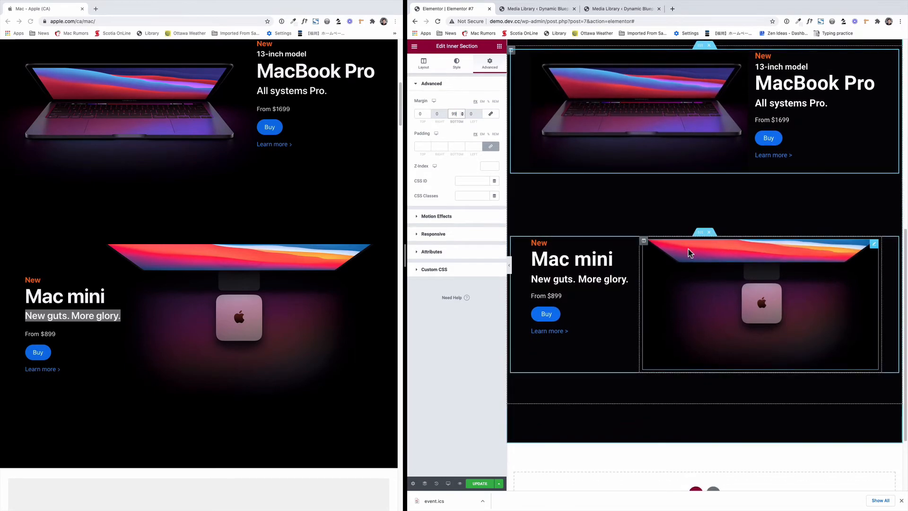
- Compare the spacing of the rebuilt MacBook Air, MacBook Pro and Mac mini blocks with Apple's page
scroll(691, 252, "up", 3)
scroll(689, 250, "up", 2)
scroll(308, 237, "up", 5)
scroll(591, 260, "up", 3)
scroll(592, 259, "down", 5)
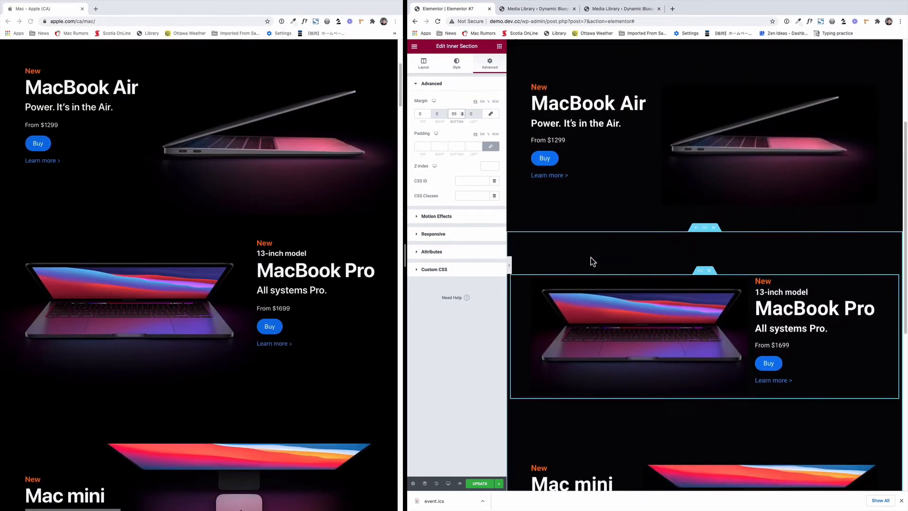
scroll(312, 259, "down", 2)
scroll(294, 284, "down", 5)
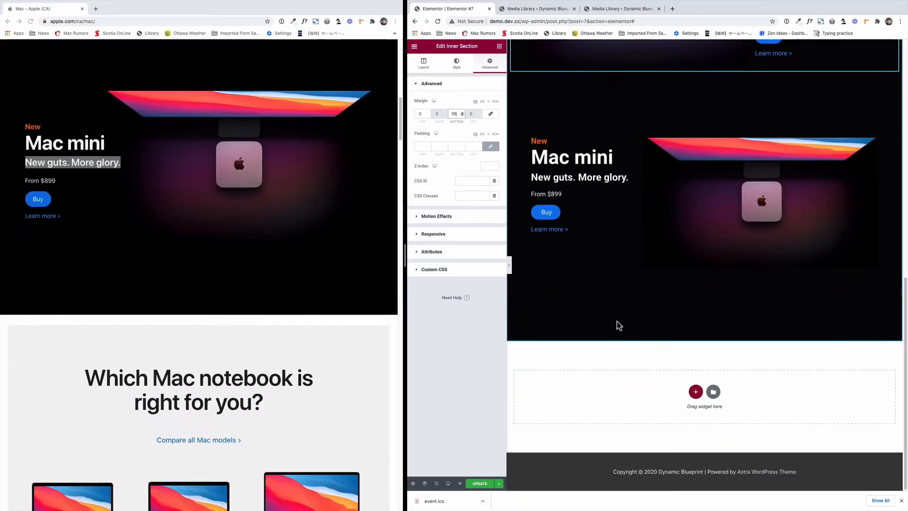
scroll(257, 353, "down", 1)
- Add a single-column section below the Mac mini block, insert an Inner Section widget in it and open that for editing
left_click(695, 392)
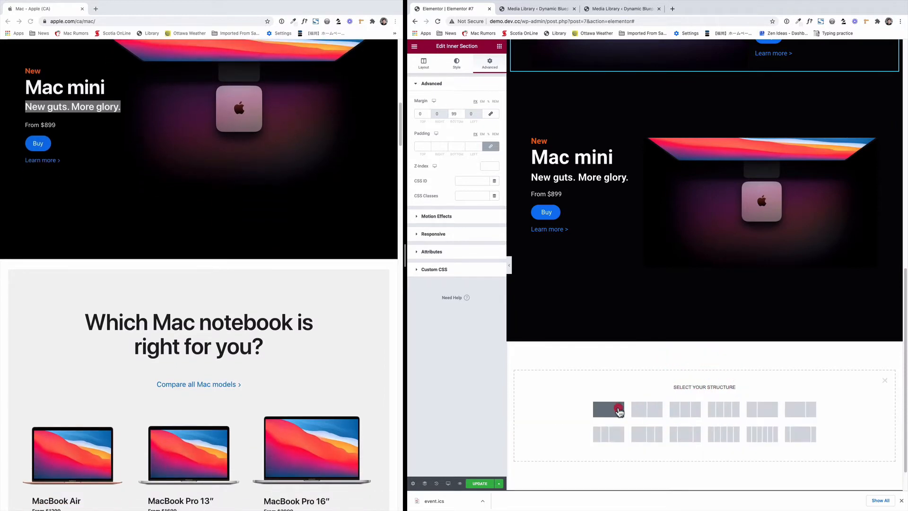
left_click(610, 410)
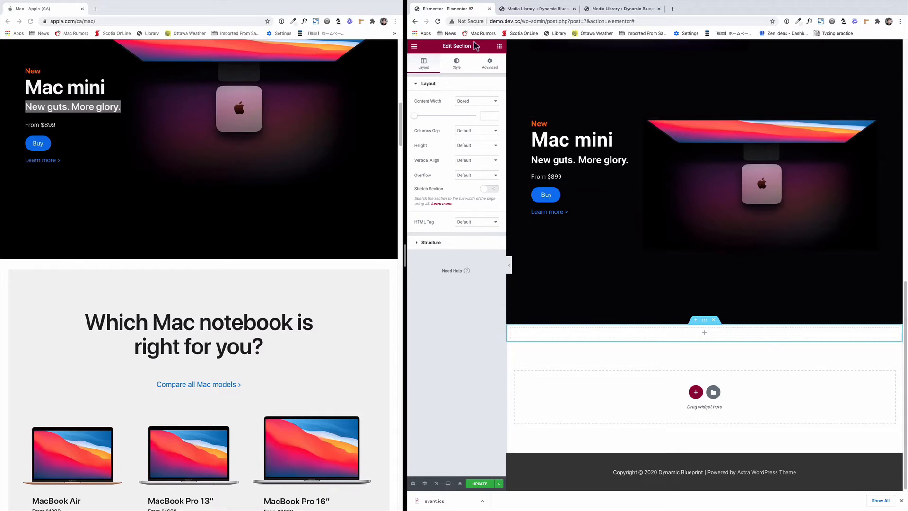
left_click(499, 48)
left_click_drag(723, 348, 722, 350)
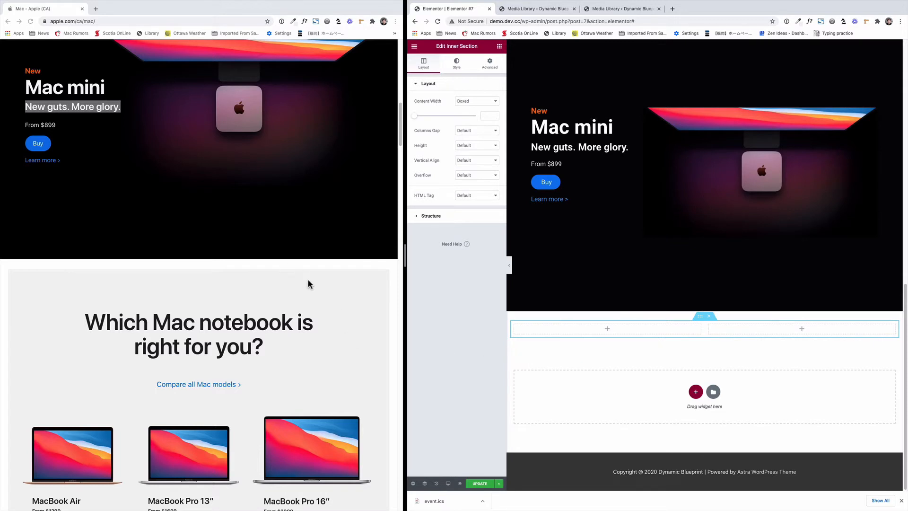
left_click(700, 316)
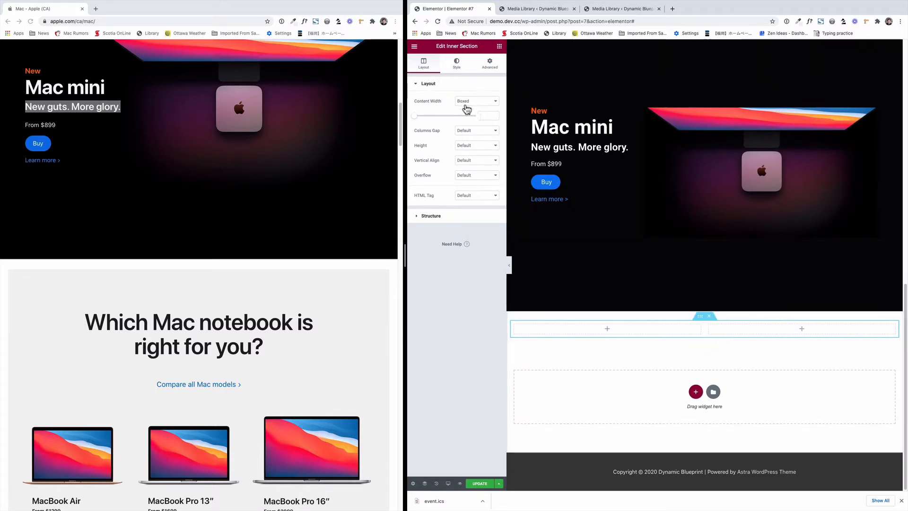
- Set the new inner section's boxed content width to 999 and delete one of its two columns
left_click(488, 118)
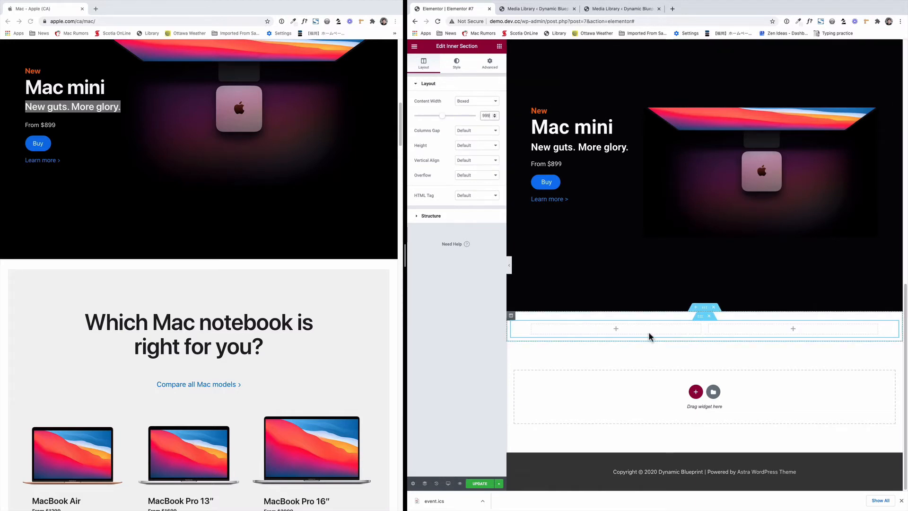
right_click(532, 326)
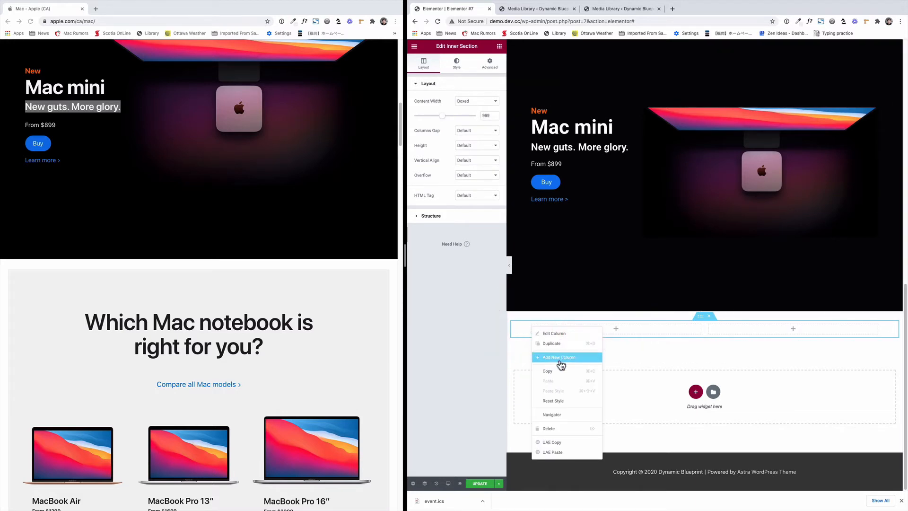
left_click(566, 428)
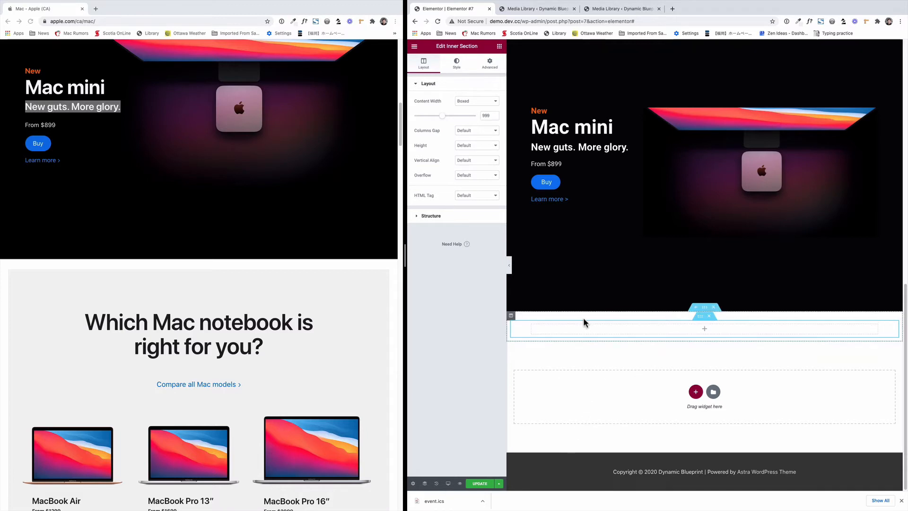
- Copy Apple's notebook heading and insert a Heading widget in the inner section titled "Which Mac notebook is right for you?"
left_click_drag(263, 349, 95, 321)
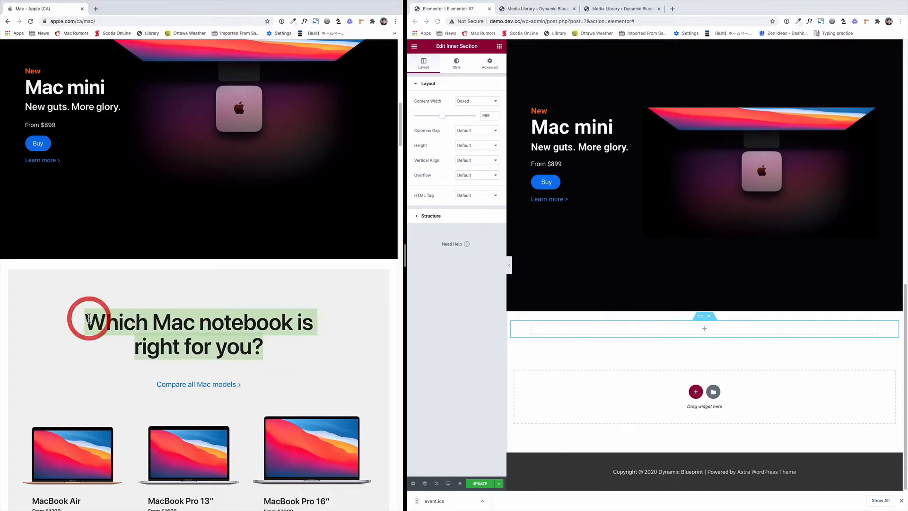
left_click(489, 49)
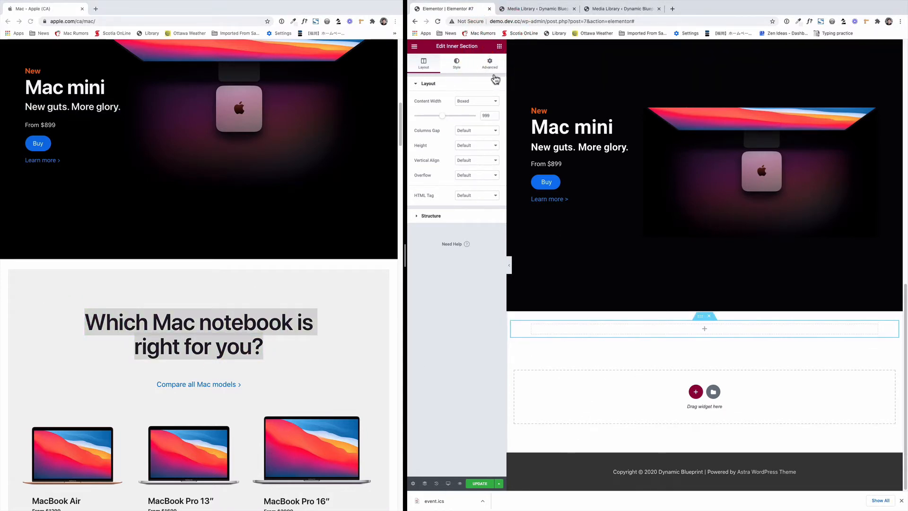
left_click(500, 47)
left_click_drag(687, 303, 699, 353)
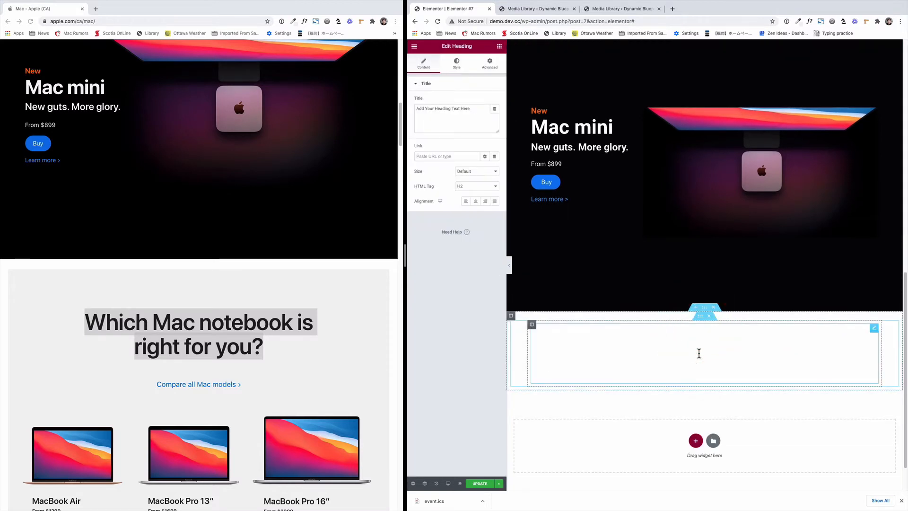
left_click(589, 344)
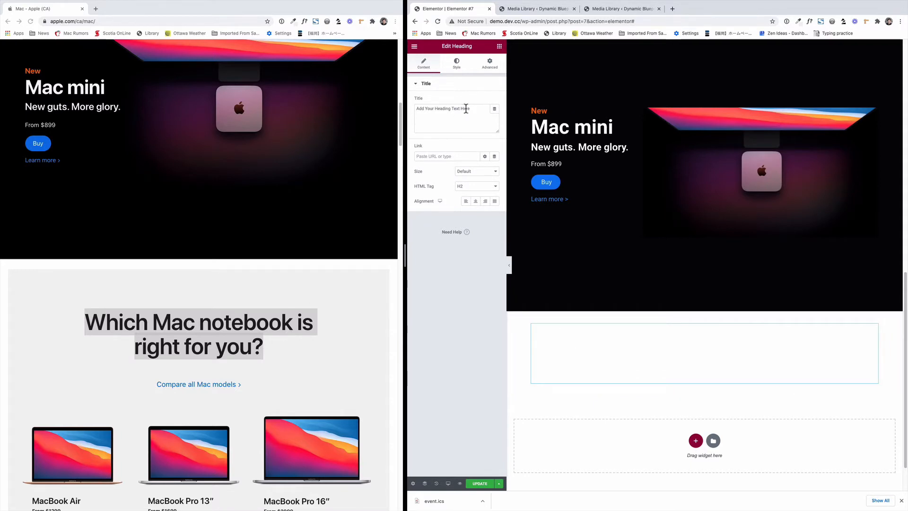
type("Which Mac notebook is right for you?")
left_click(704, 371)
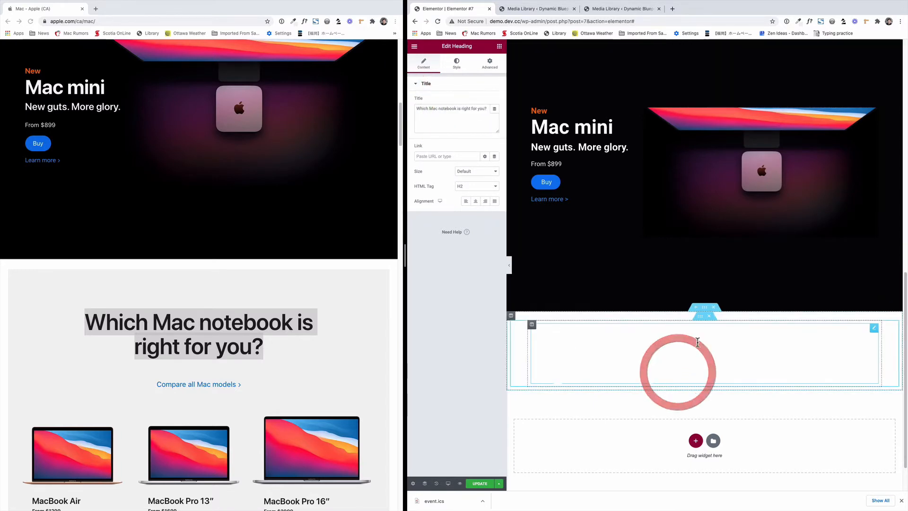
- Apply the dark global Text color to the notebook heading
left_click(702, 320)
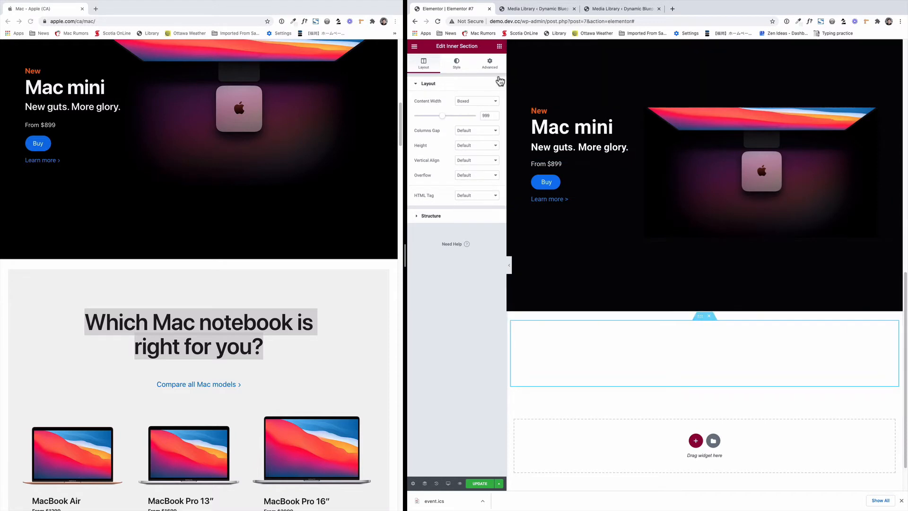
left_click(458, 64)
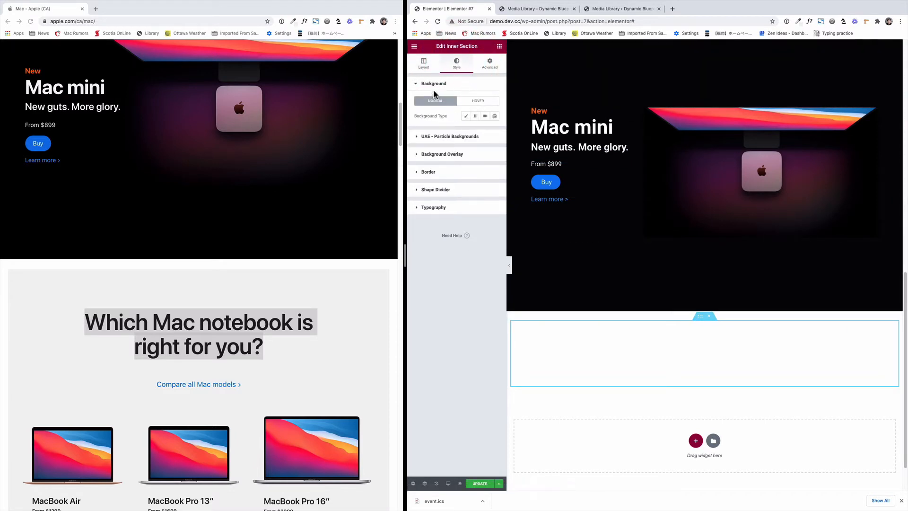
left_click(702, 334)
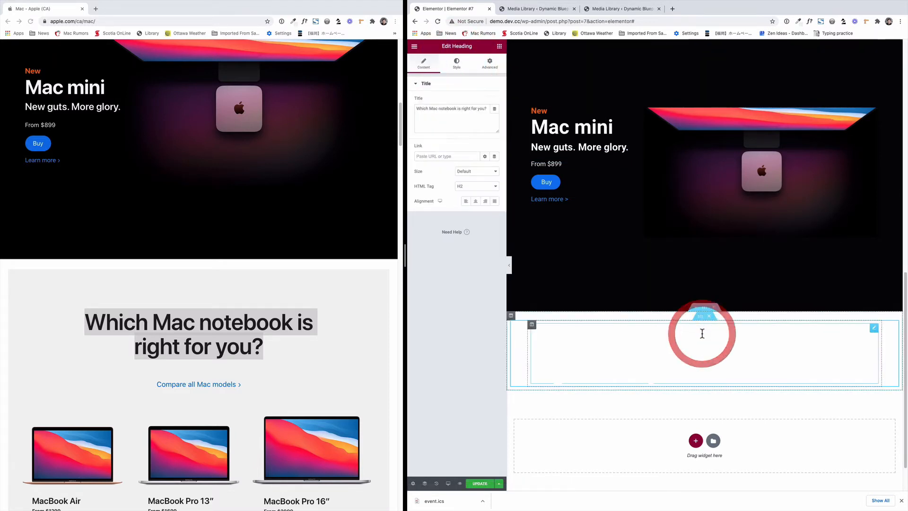
left_click(456, 64)
left_click(495, 101)
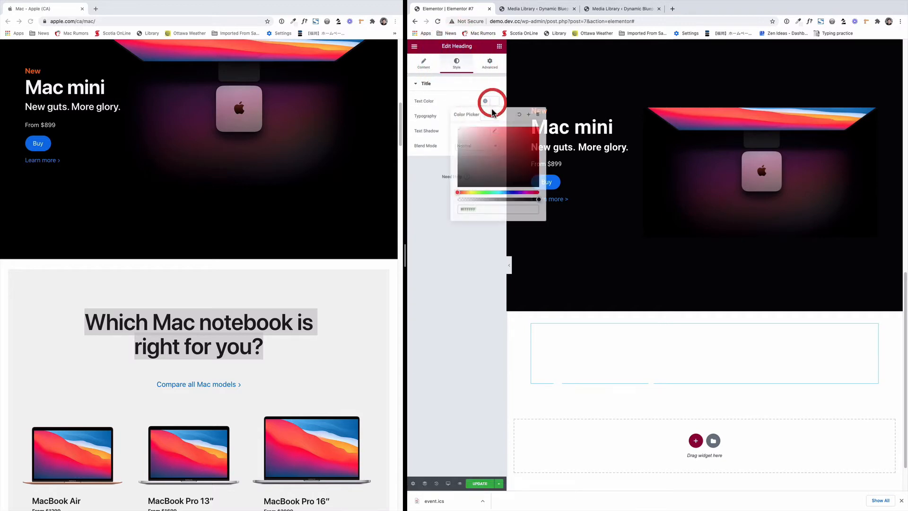
left_click(485, 100)
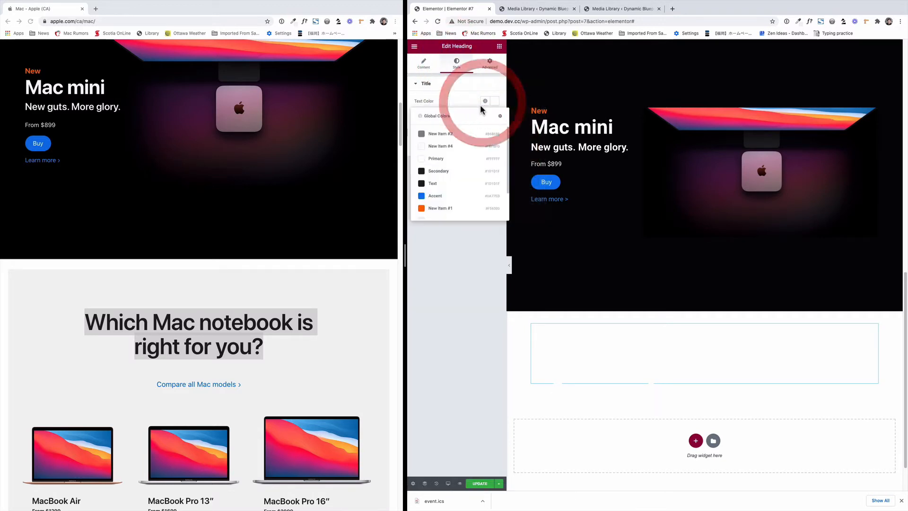
left_click(481, 183)
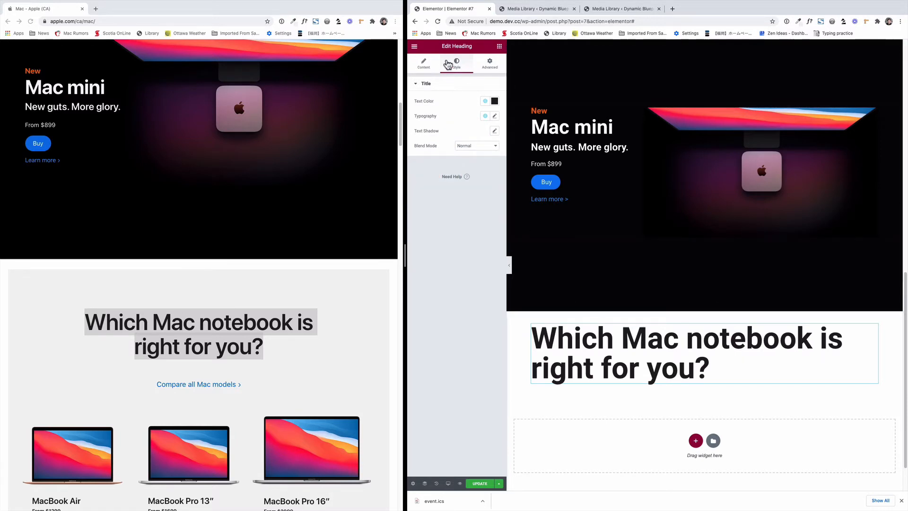
- Try H3 as the notebook heading's HTML tag, then switch it back to H2
left_click(425, 63)
left_click(495, 185)
left_click(493, 190)
left_click(487, 183)
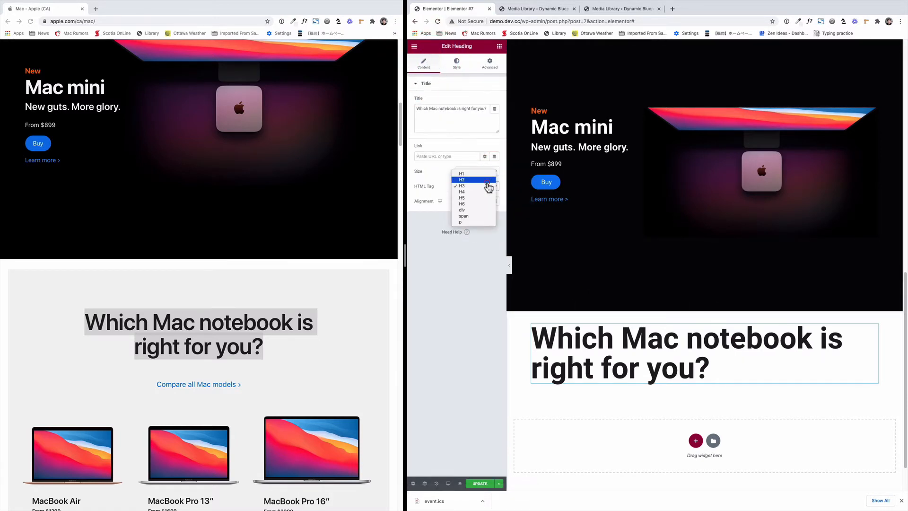
left_click(489, 179)
- Reduce the notebook heading's font size so it fits on one line, and center-align it
left_click(457, 65)
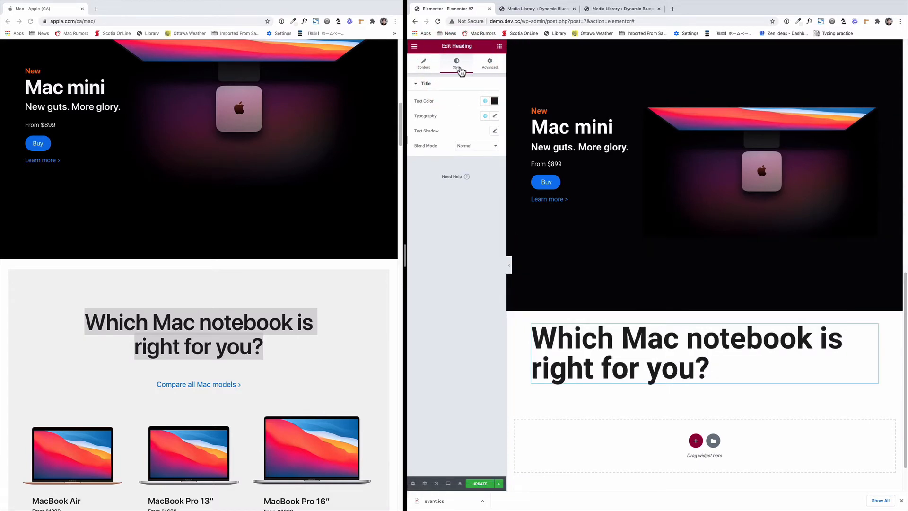
left_click(495, 117)
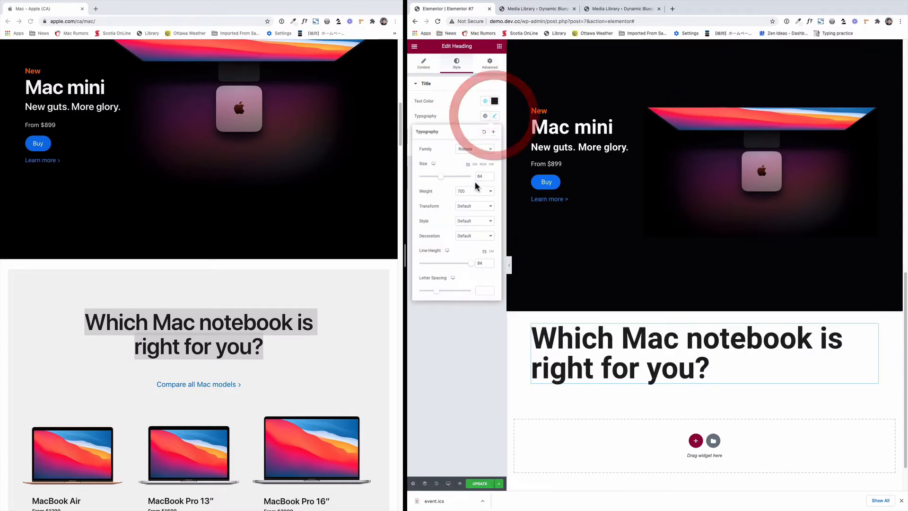
left_click_drag(441, 177, 434, 176)
left_click(463, 86)
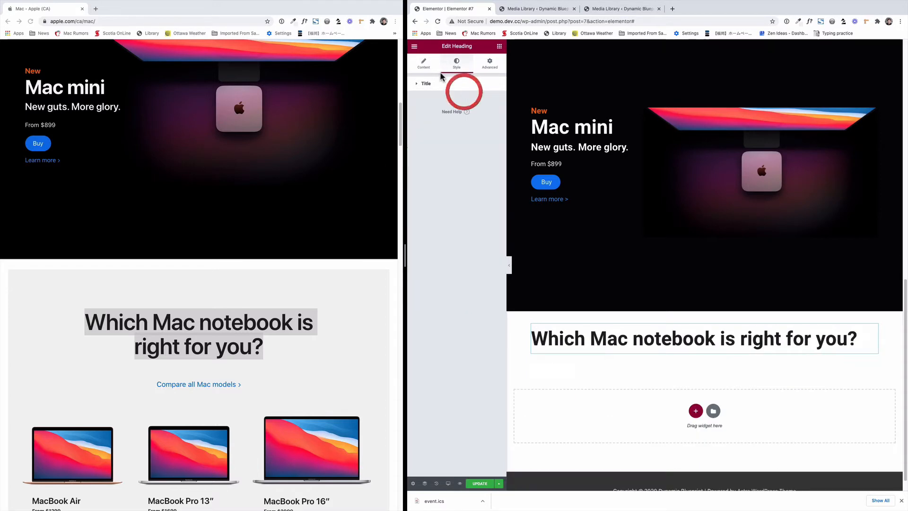
left_click(424, 64)
left_click(476, 203)
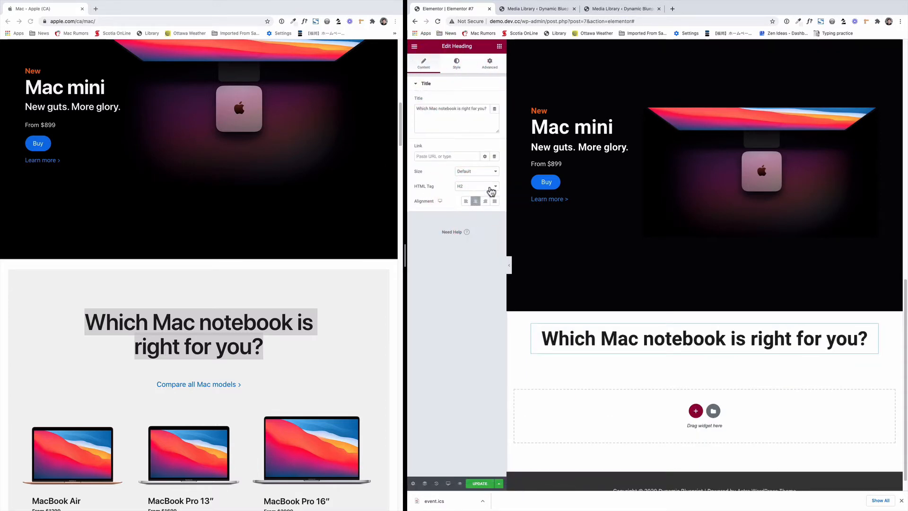
- Set the notebook heading's font size to 62 px and its weight to 500
left_click(456, 64)
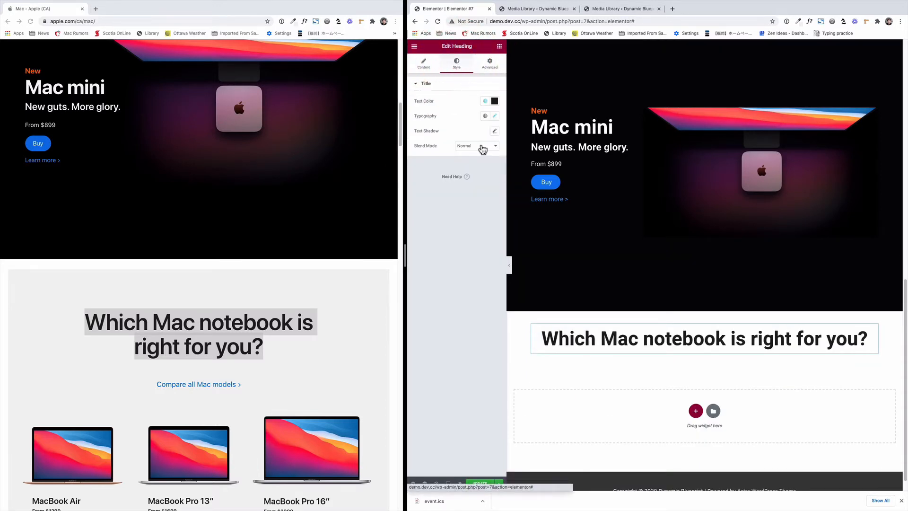
left_click(494, 116)
left_click_drag(434, 177, 436, 180)
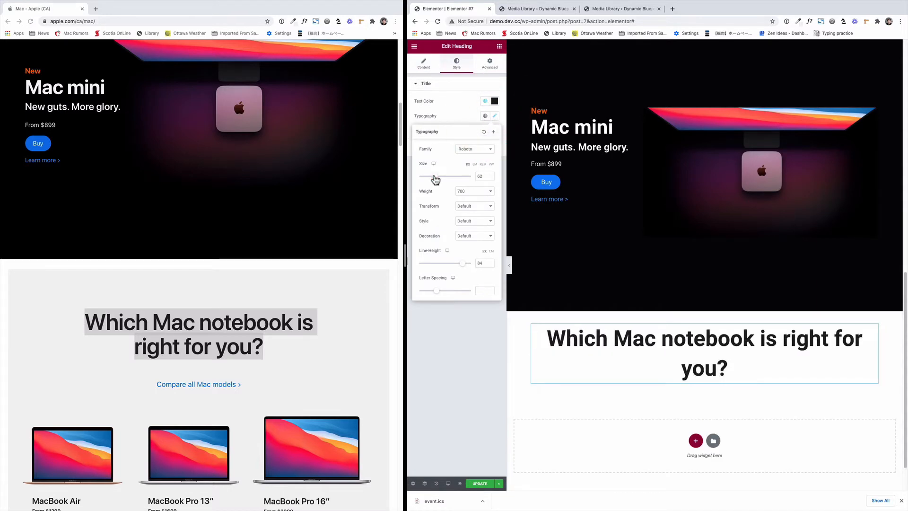
left_click(477, 188)
left_click(472, 179)
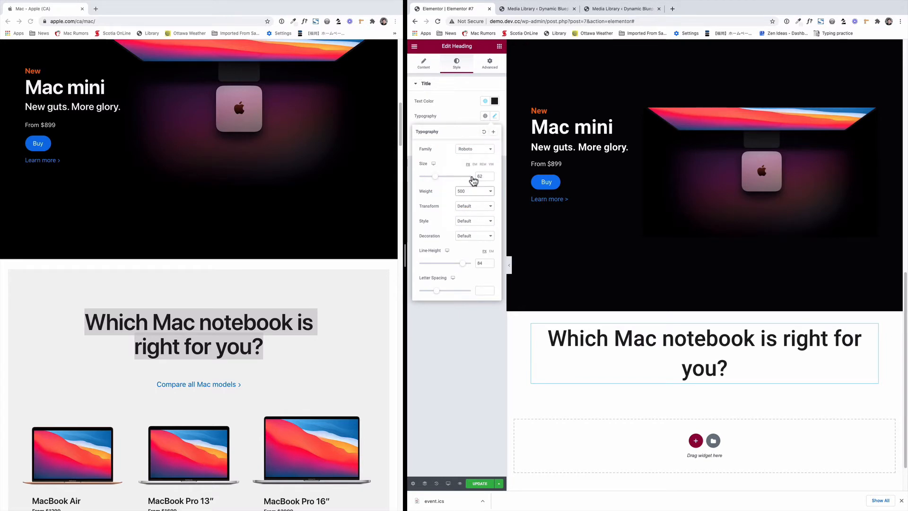
- Inspect the typography of Apple's notebook heading with WhatFont and set the rebuilt heading's line height to 66 px
left_click(325, 194)
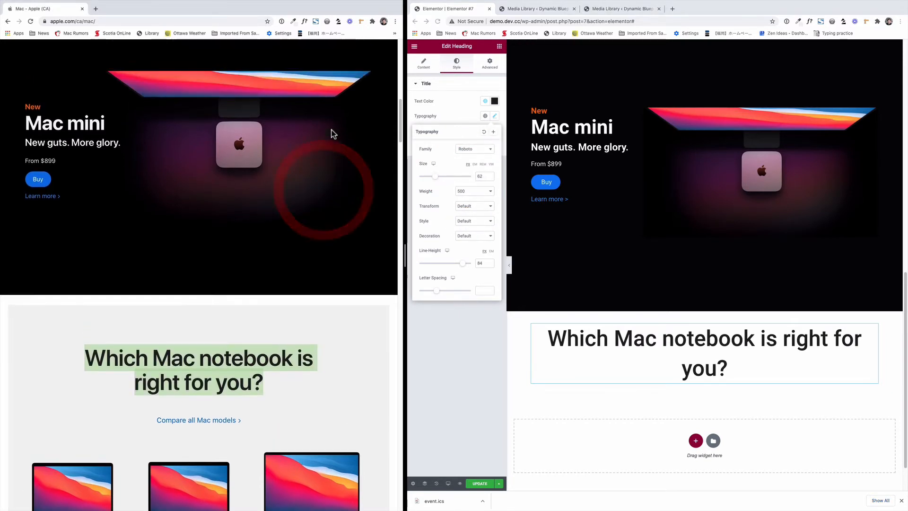
scroll(332, 134, "up", 4)
scroll(334, 130, "down", 2)
left_click(306, 21)
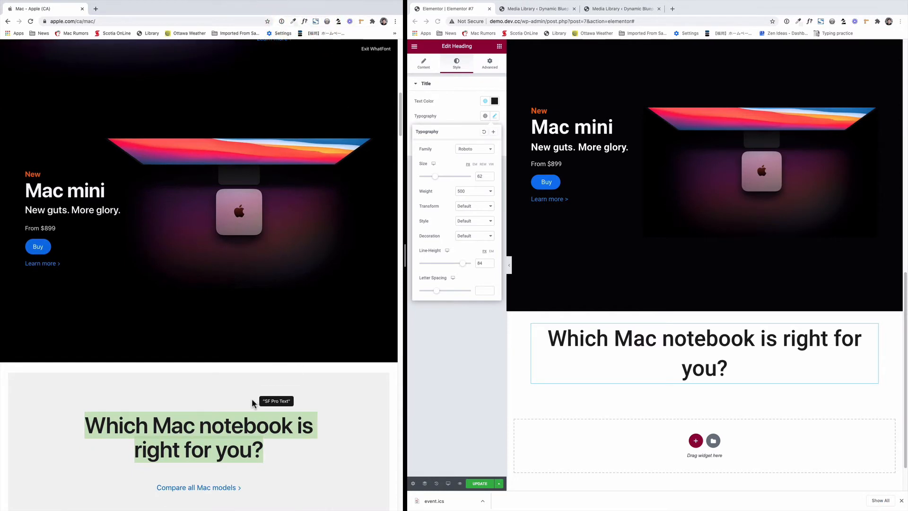
left_click(251, 422)
scroll(306, 450, "down", 2)
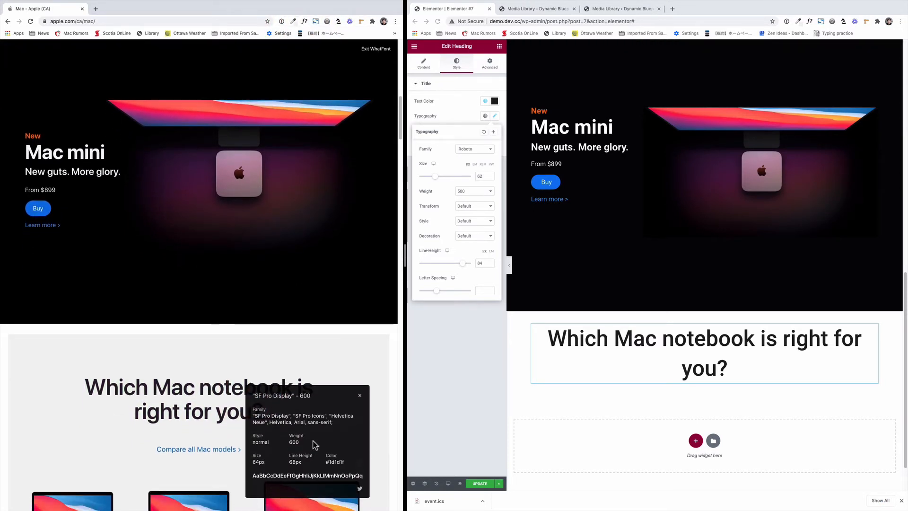
left_click(458, 264)
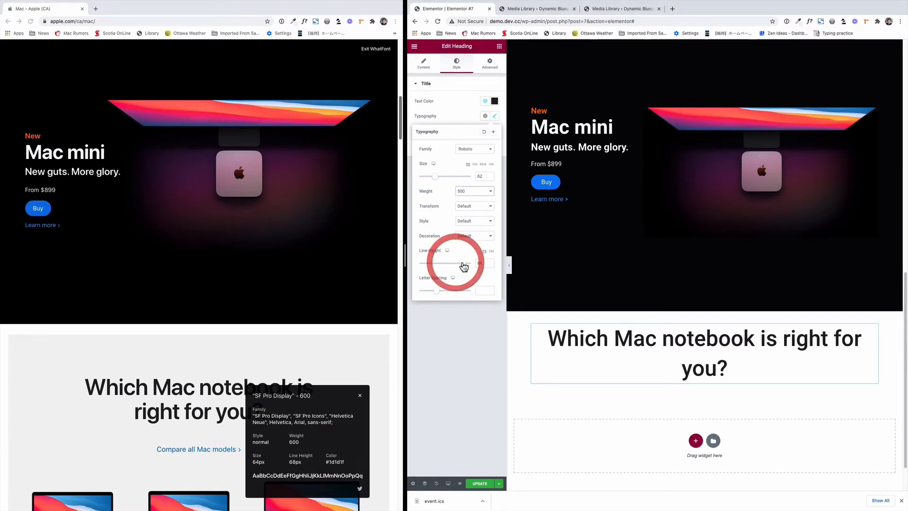
left_click_drag(464, 267, 452, 266)
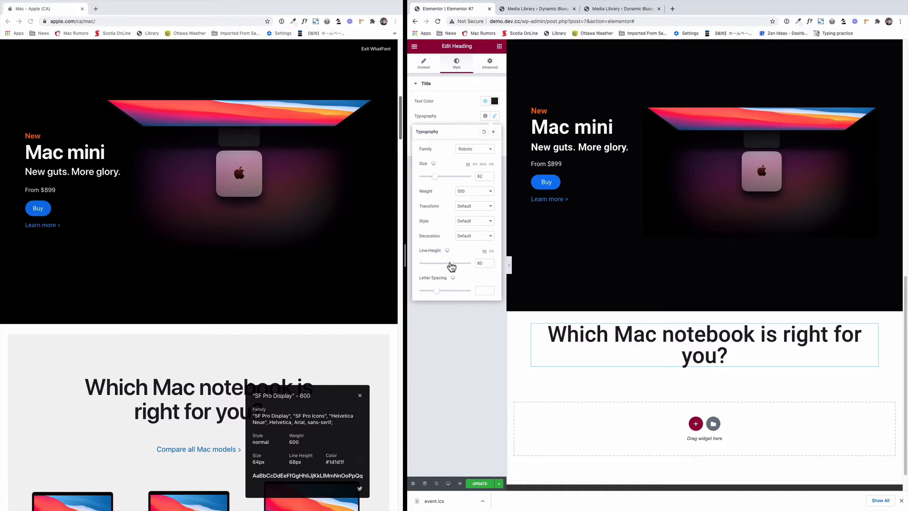
left_click_drag(452, 265, 455, 264)
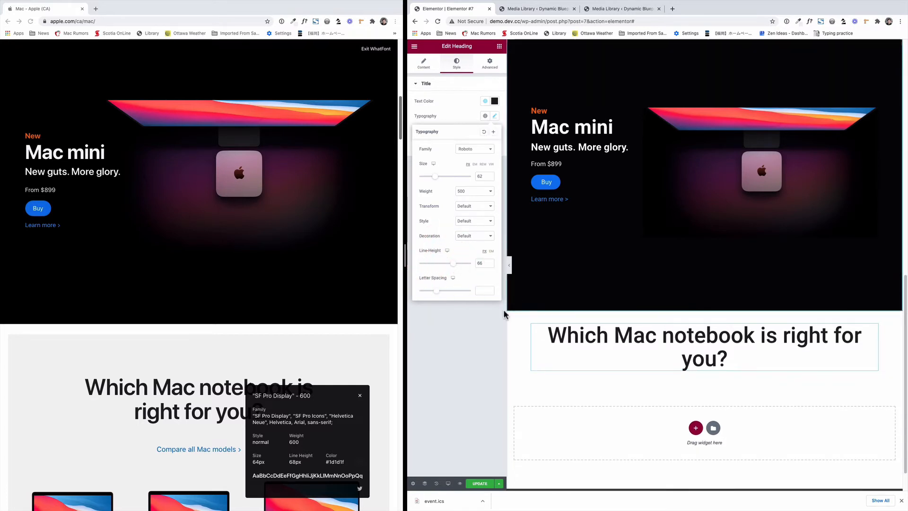
left_click(290, 354)
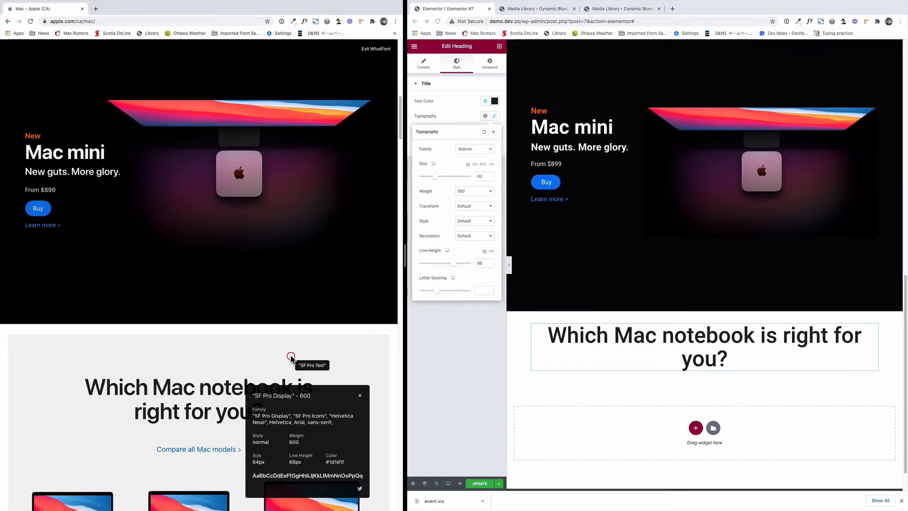
left_click(380, 49)
- Measure Apple's two-line notebook heading with the page ruler and set the heading's inner section content width to 645
left_click(361, 21)
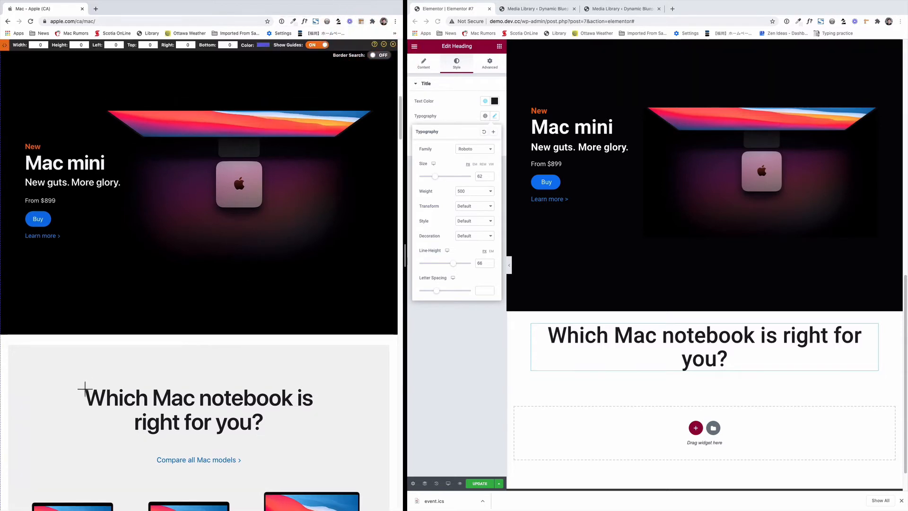
left_click_drag(85, 389, 314, 440)
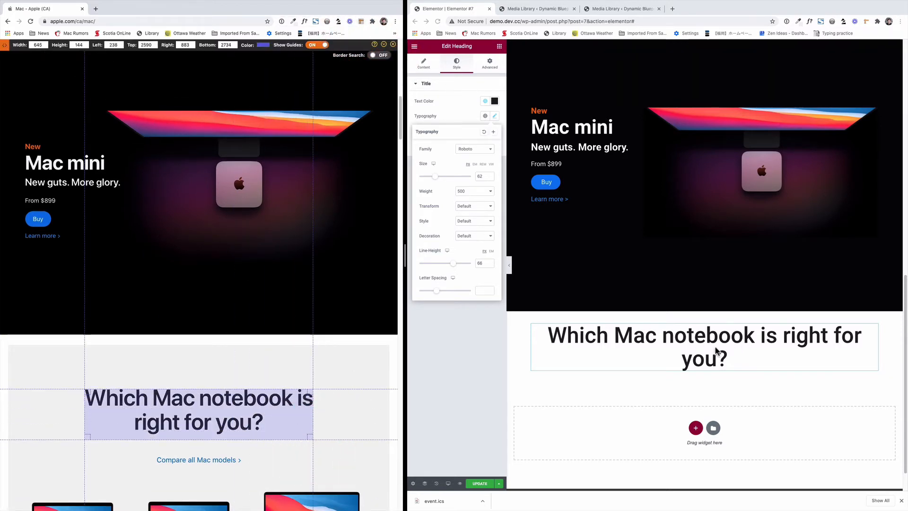
left_click(715, 362)
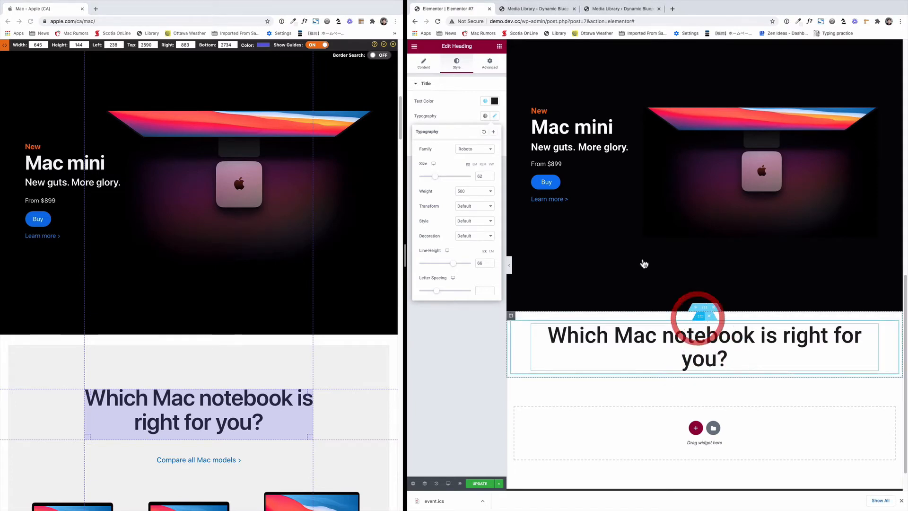
left_click(423, 63)
left_click(487, 115)
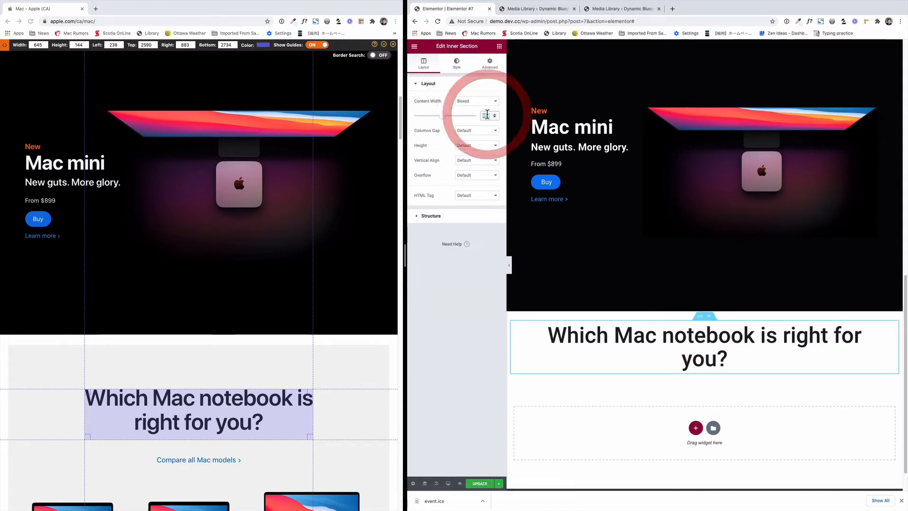
type("645")
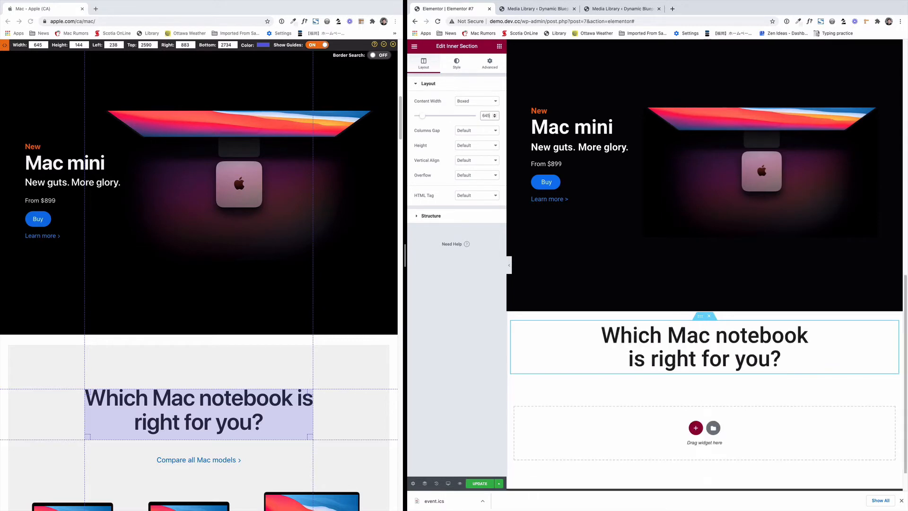
scroll(680, 385, "down", 1)
scroll(680, 385, "up", 1)
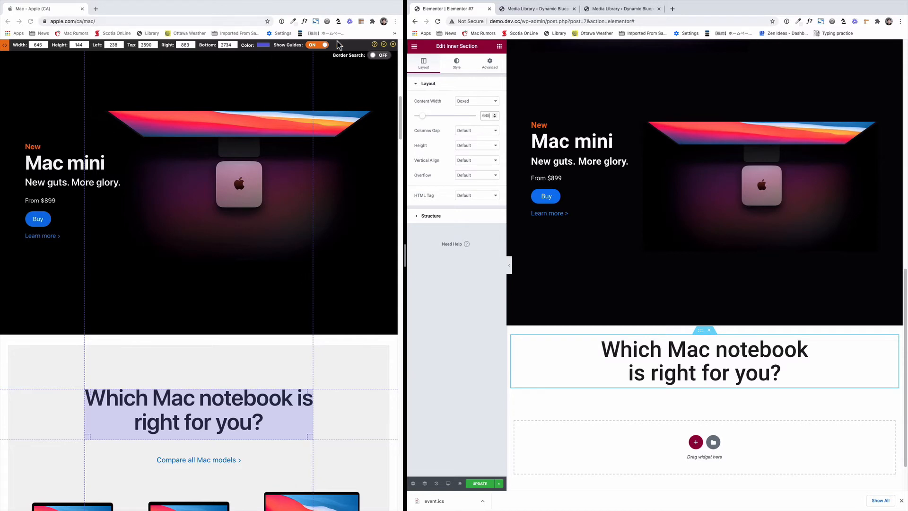
- Measure the white gap above Apple's grey notebook section and set the heading inner section's top and bottom margins to 22
left_click(363, 36)
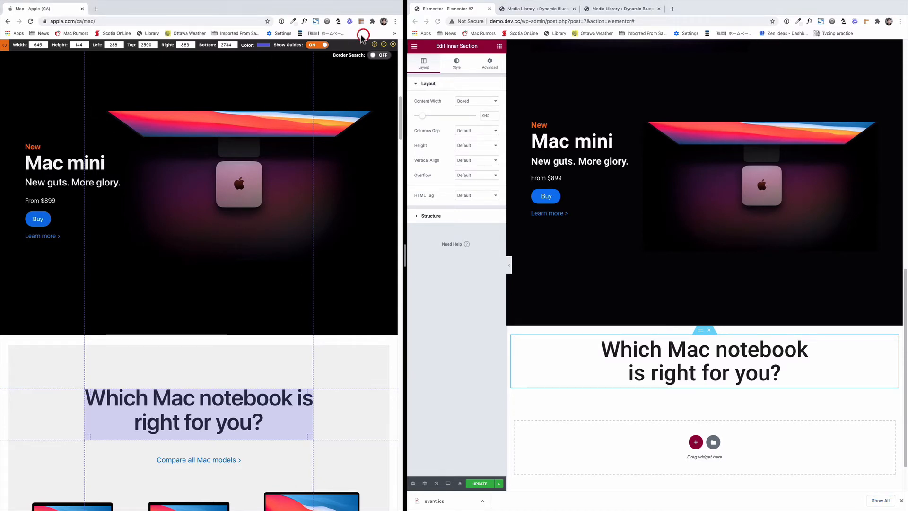
left_click(191, 340)
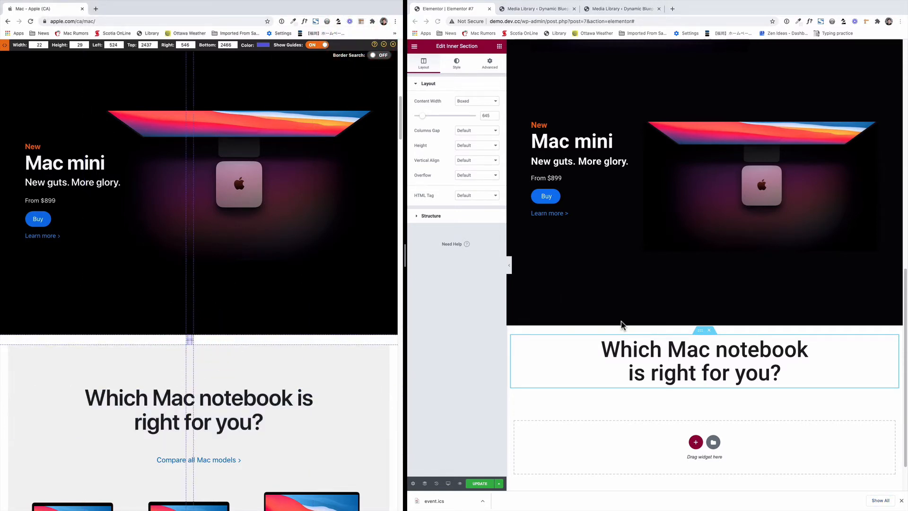
left_click(700, 330)
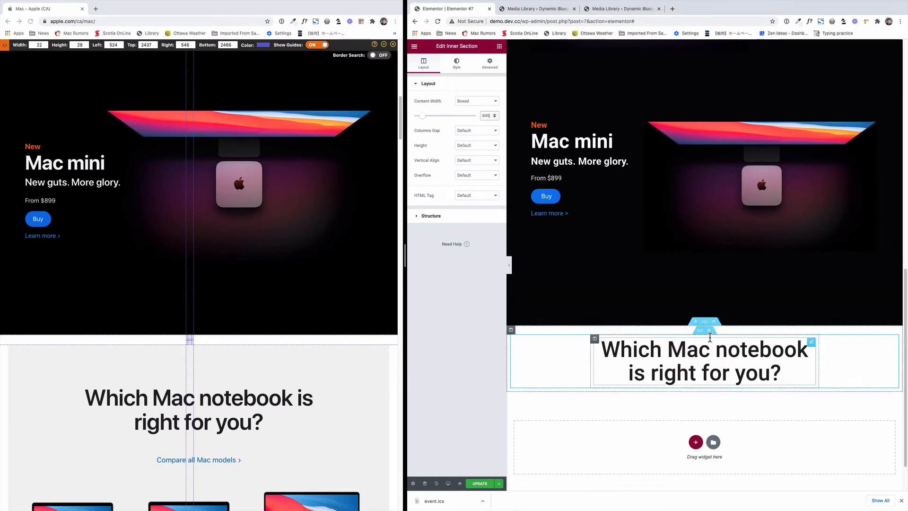
left_click(700, 337)
left_click(489, 63)
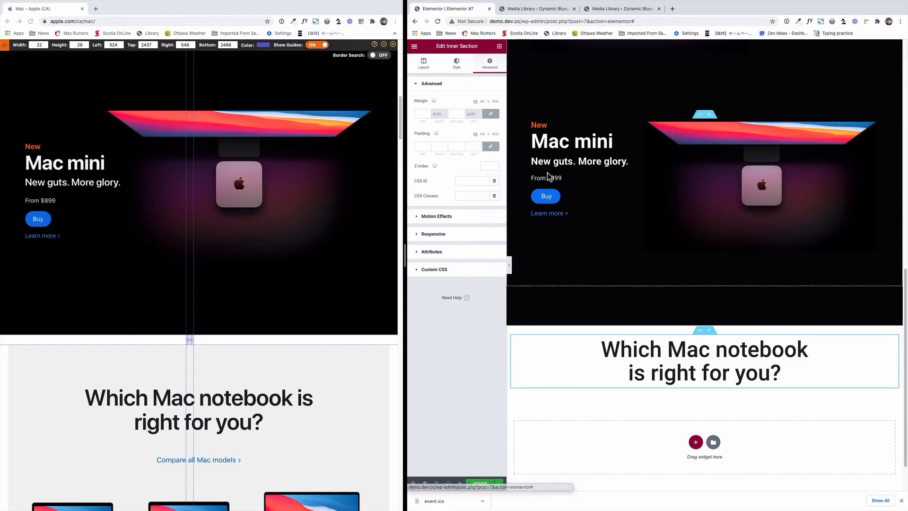
left_click(429, 115)
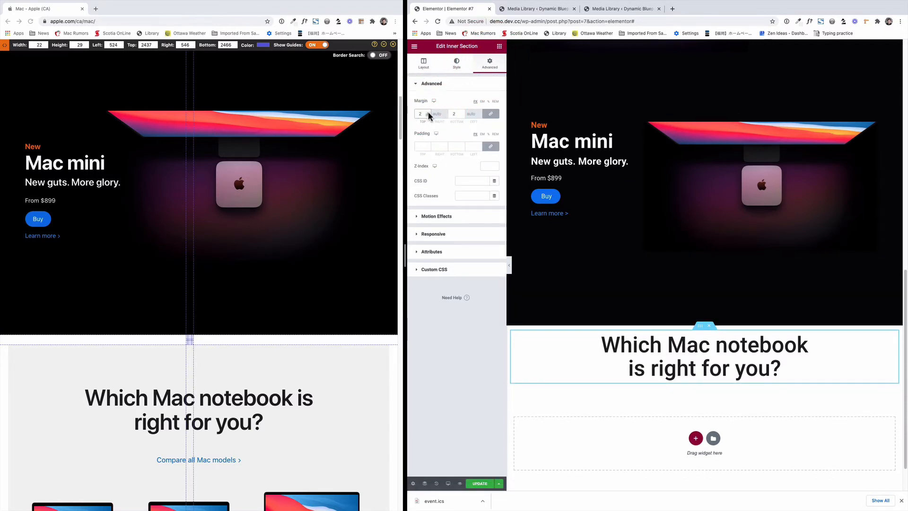
type("7")
left_click(428, 112)
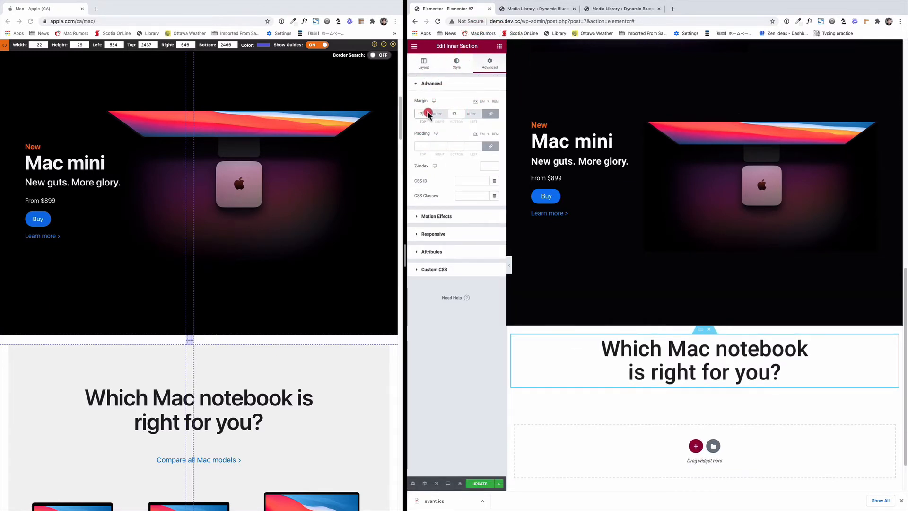
left_click(428, 112)
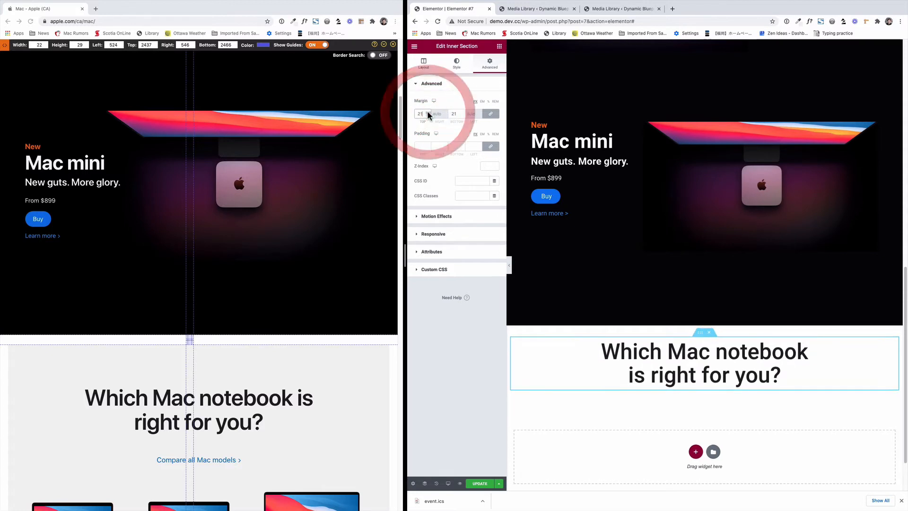
- Measure the space above Apple's notebook heading within the grey section and set only the inner section's top padding to 120
left_click(180, 356)
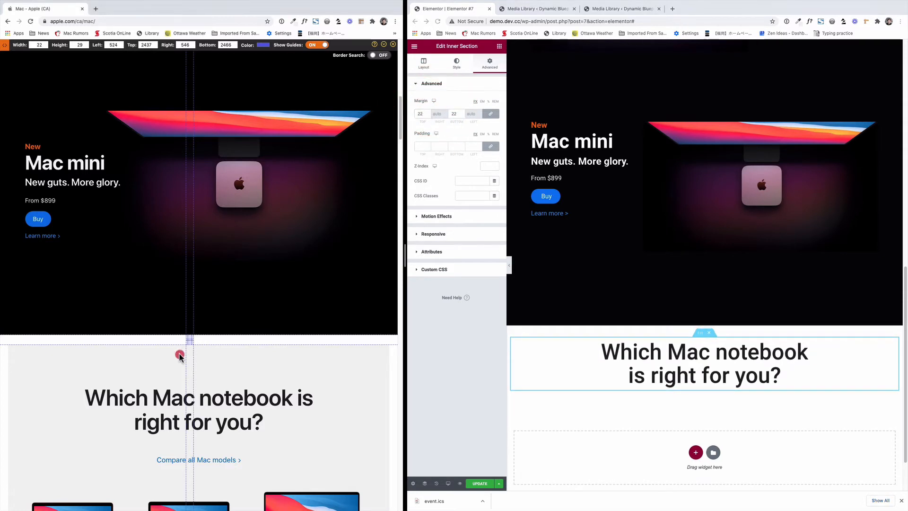
left_click_drag(191, 345, 194, 388)
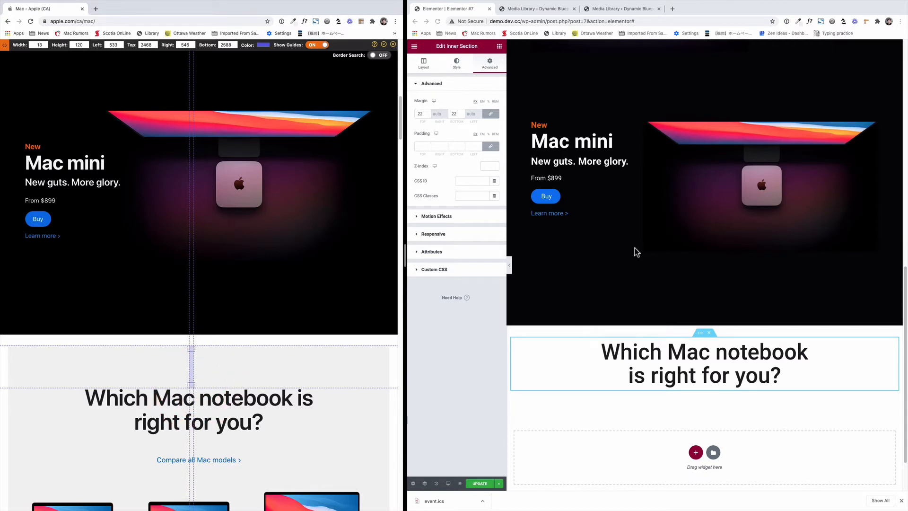
left_click(703, 335)
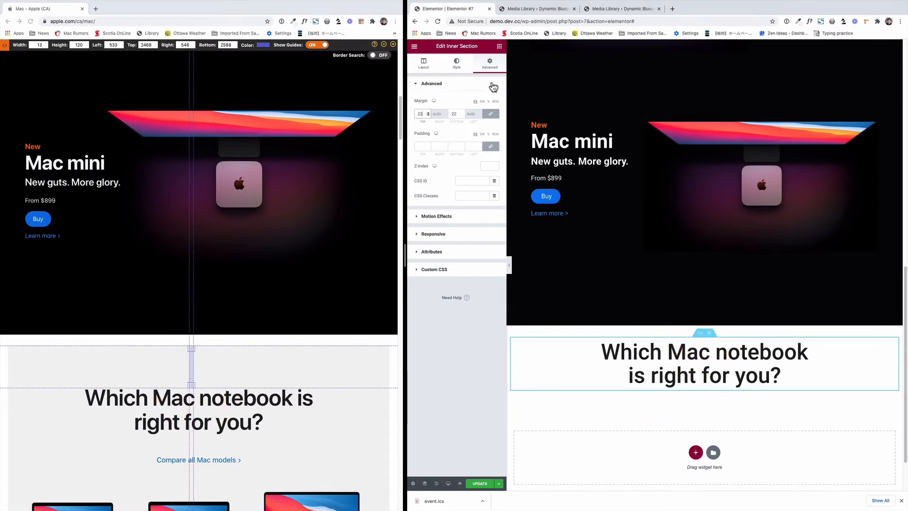
left_click(489, 63)
left_click(489, 146)
left_click(418, 146)
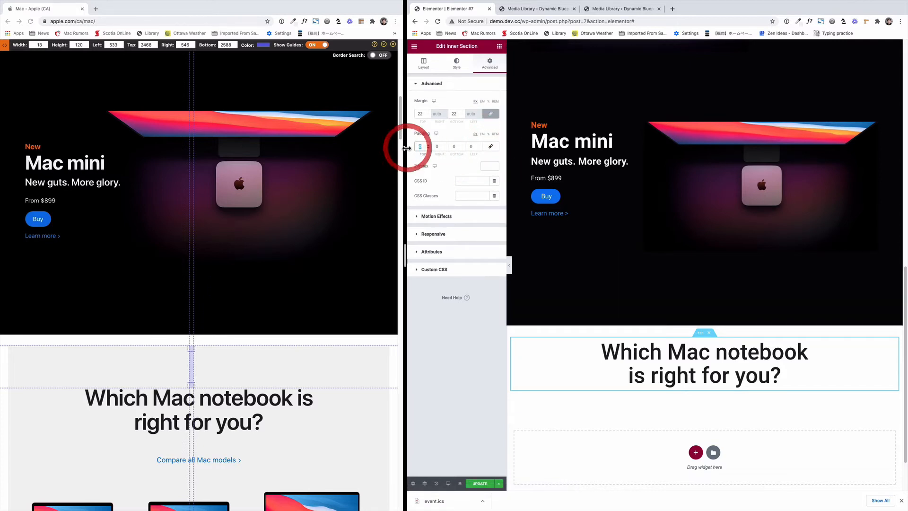
type("132")
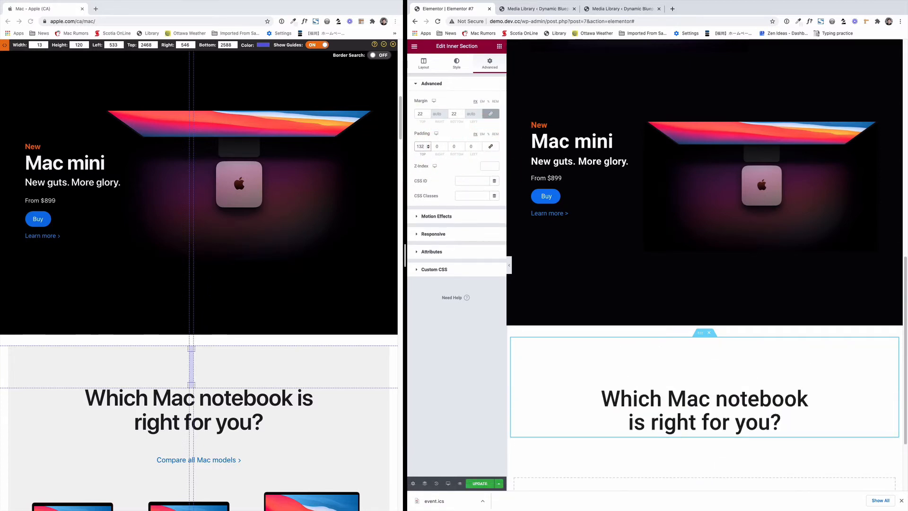
key("BackSpace")
key("BackSpace")
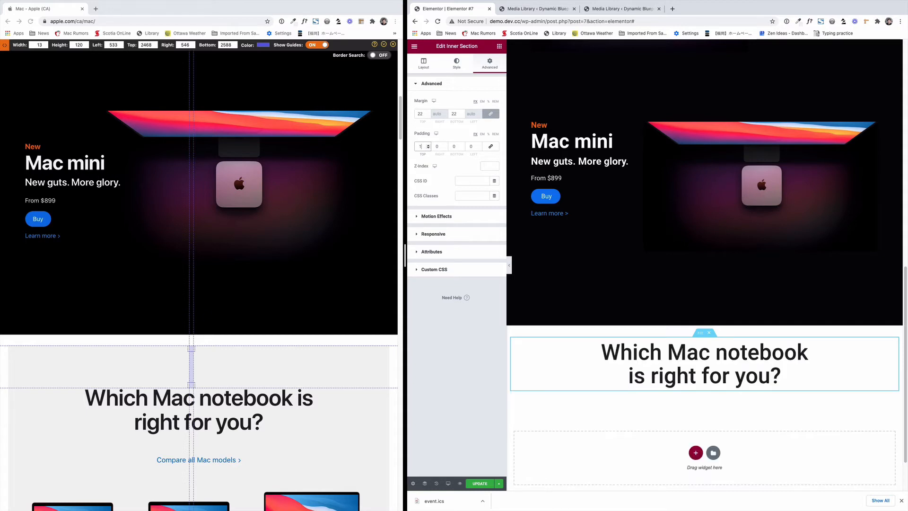
type("20")
scroll(675, 358, "down", 1)
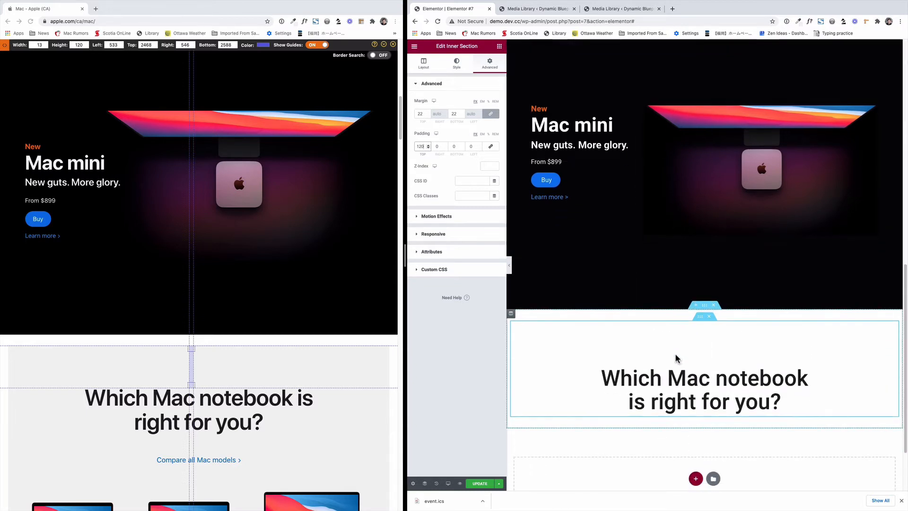
scroll(676, 358, "up", 1)
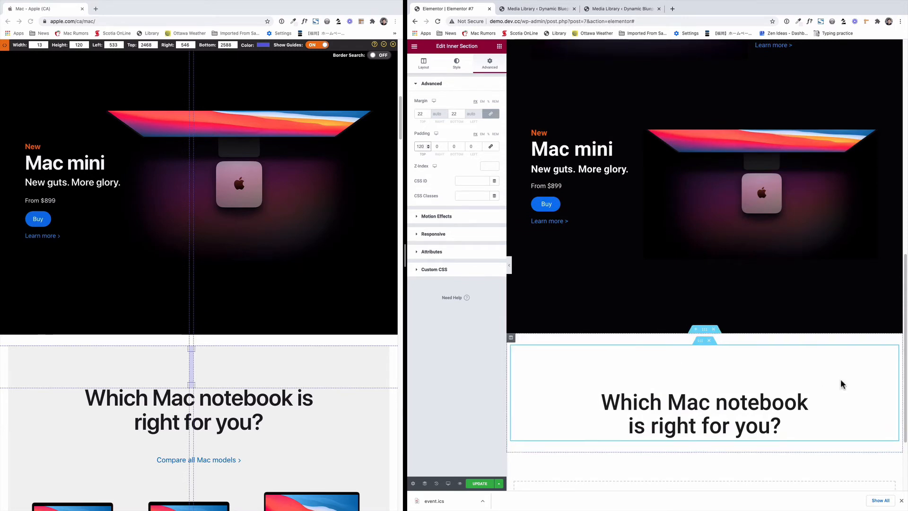
- Give the notebook heading's inner section a classic background in the light grey global color
left_click(703, 345)
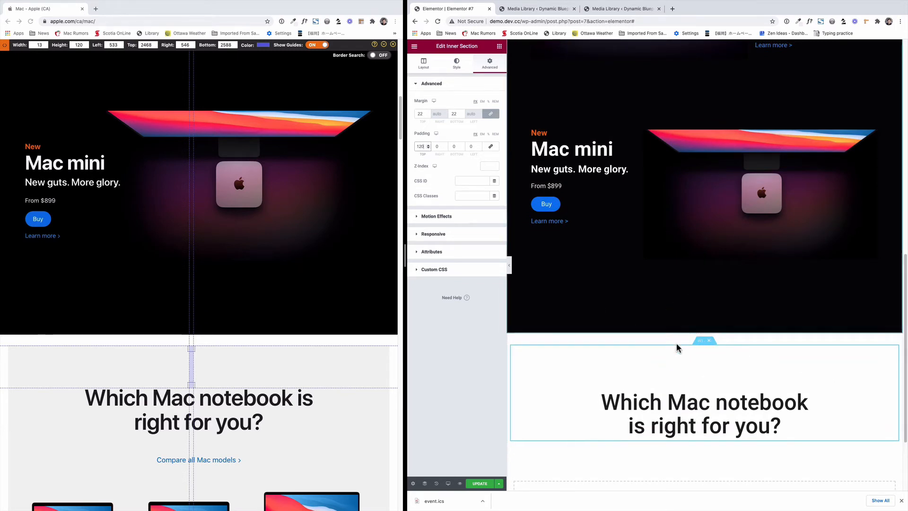
left_click(697, 343)
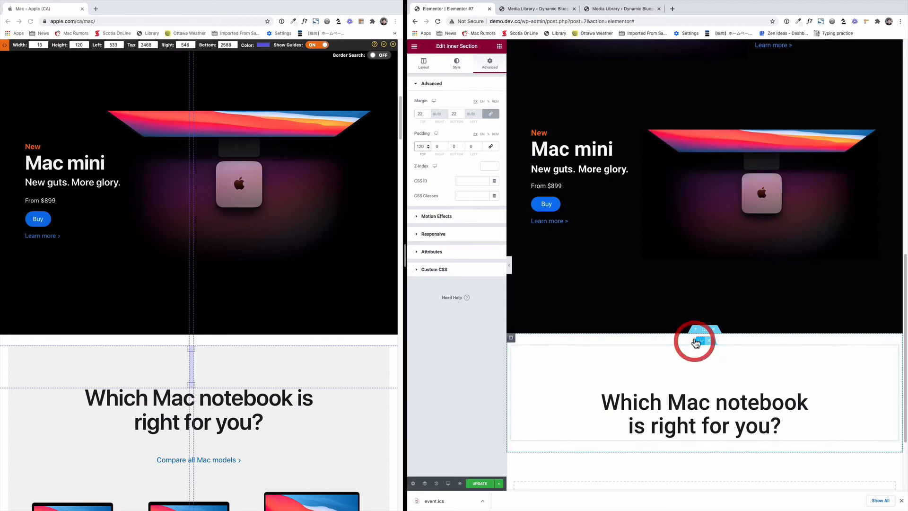
left_click(458, 65)
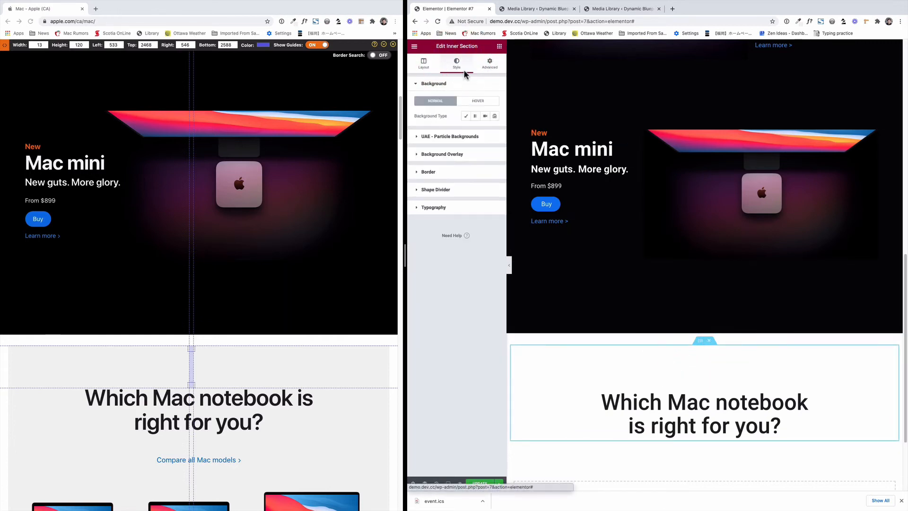
left_click(466, 116)
left_click(484, 131)
scroll(475, 171, "down", 5)
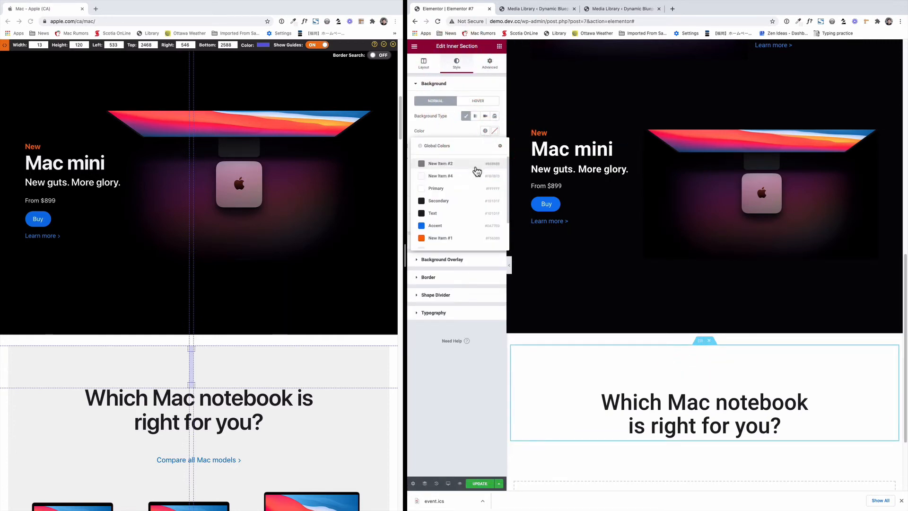
left_click(448, 215)
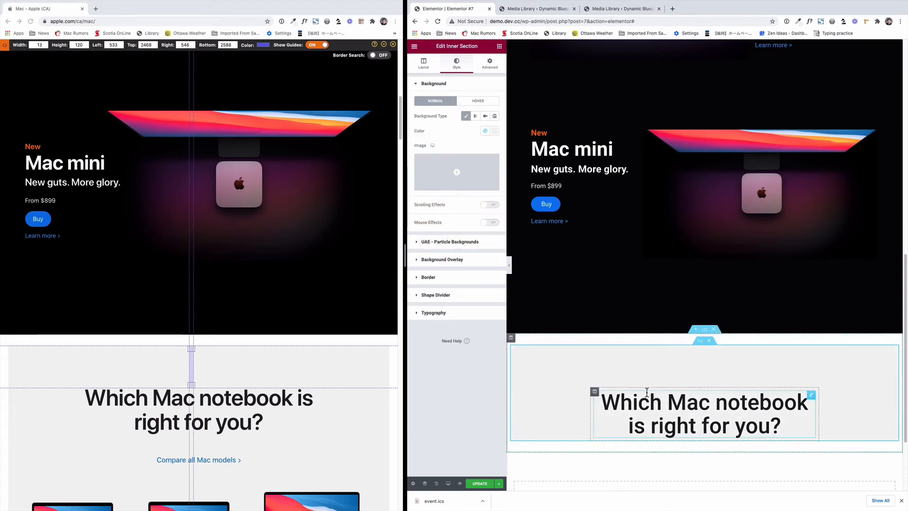
- Measure the width of Apple's notebook heading again and widen the inner section's content width to 683
scroll(740, 396, "down", 2)
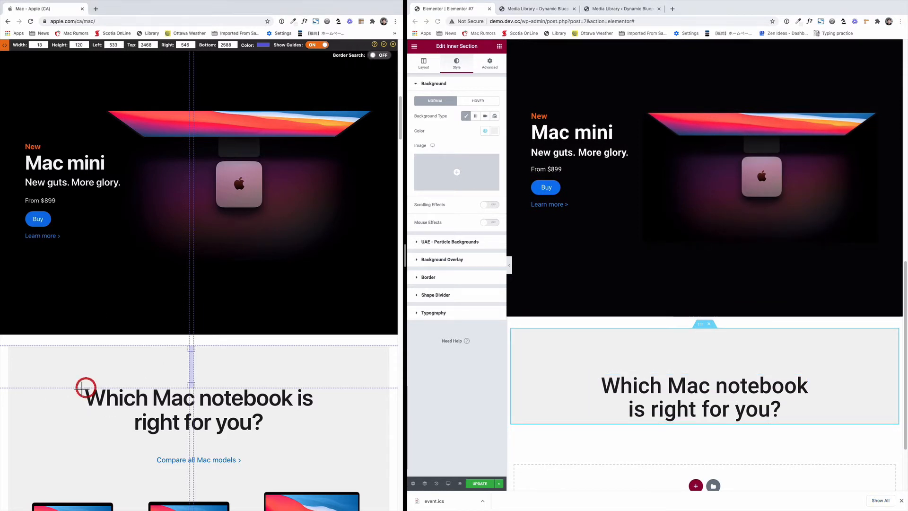
left_click_drag(83, 389, 316, 424)
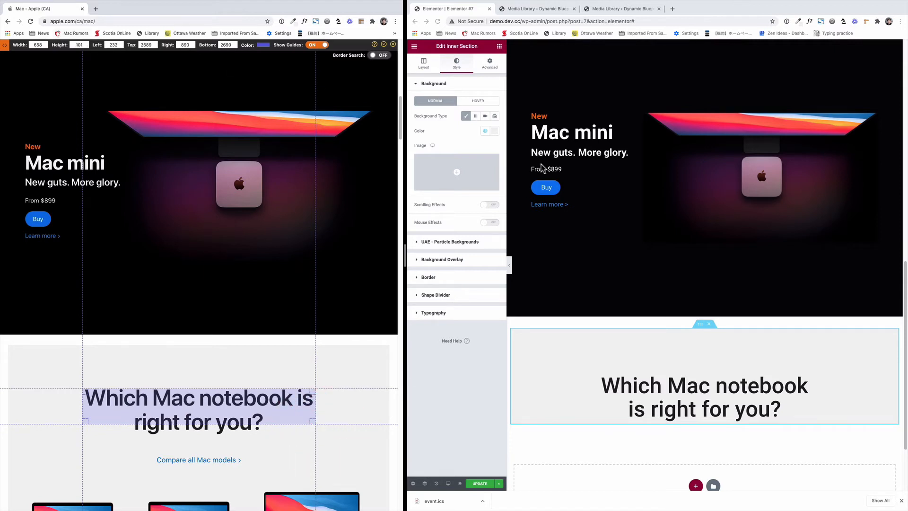
left_click(700, 325)
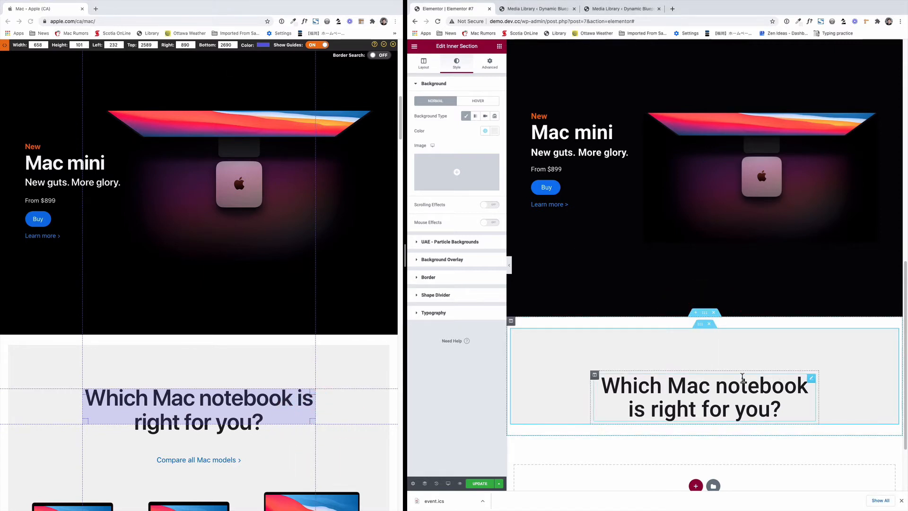
left_click(595, 377)
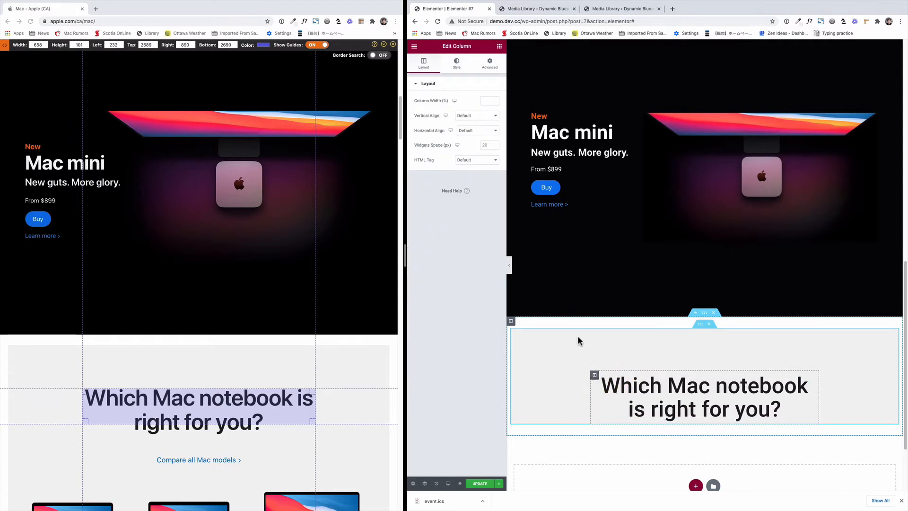
left_click(701, 324)
left_click(420, 62)
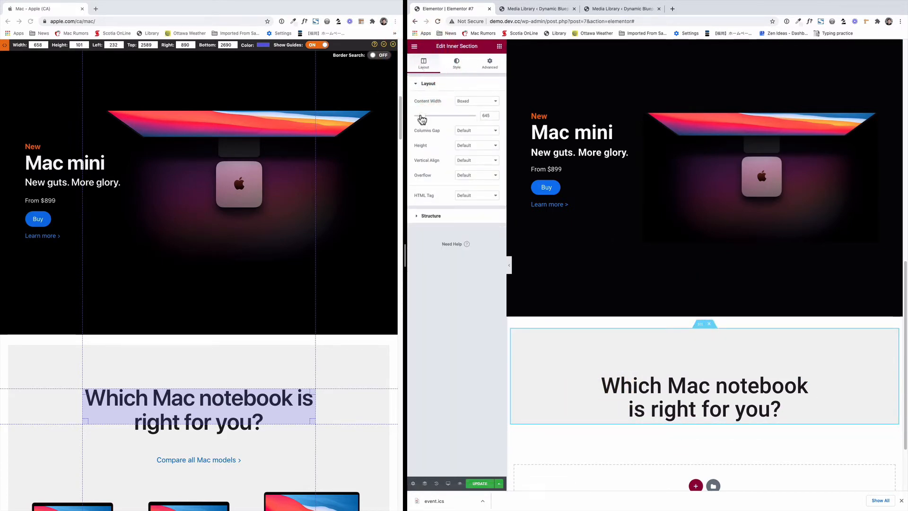
left_click_drag(422, 119, 424, 117)
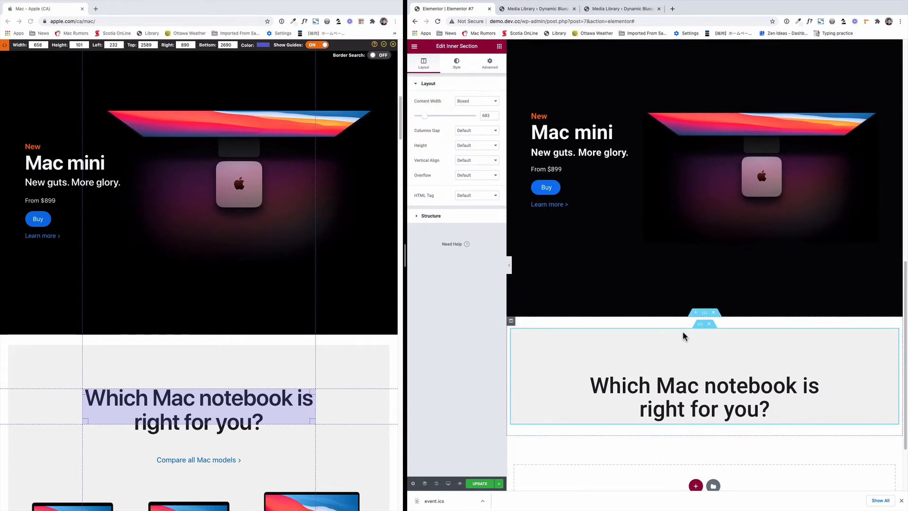
- Duplicate the Mac mini section's "Learn more >" heading, move the copy beneath the notebook heading, and center-align it
scroll(687, 345, "down", 2)
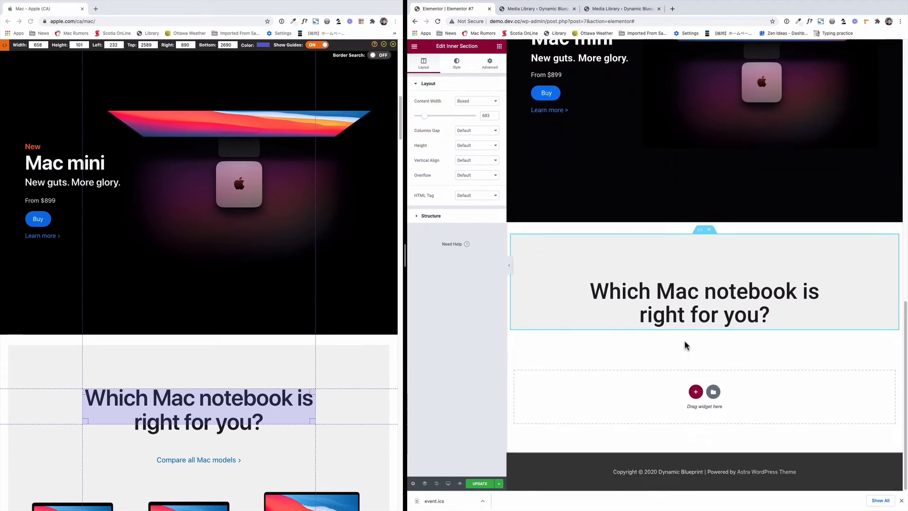
scroll(385, 395, "down", 5)
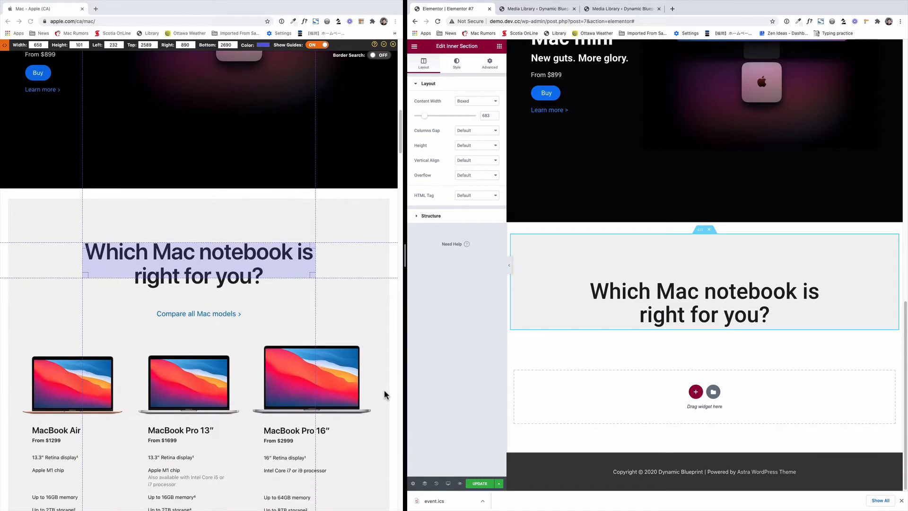
scroll(571, 377, "up", 1)
scroll(286, 341, "up", 10)
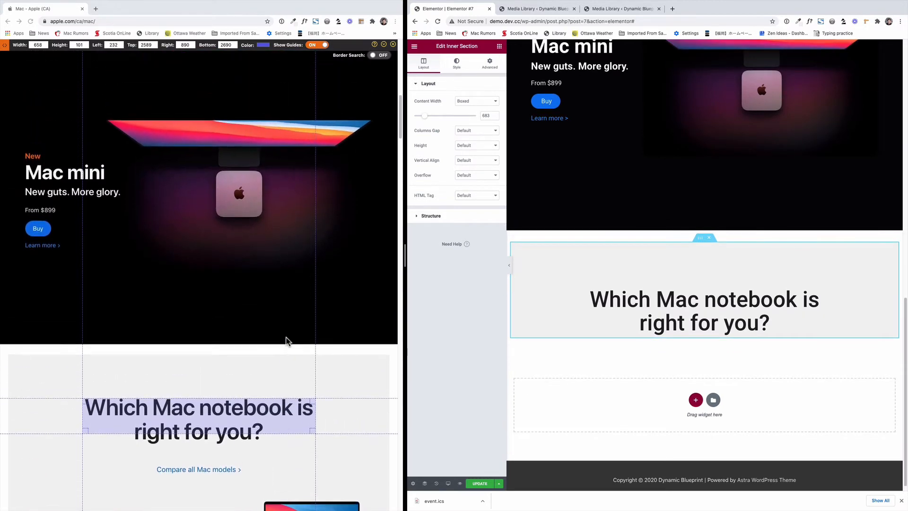
scroll(286, 340, "down", 10)
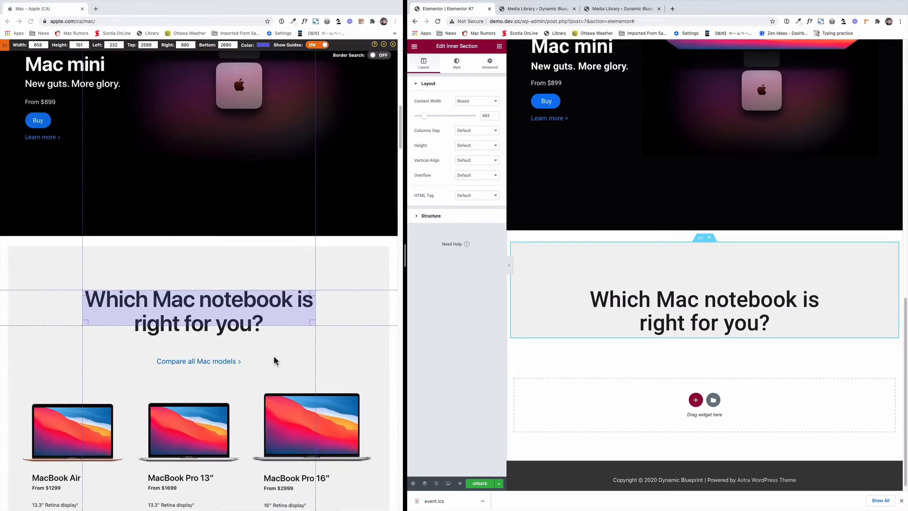
right_click(628, 118)
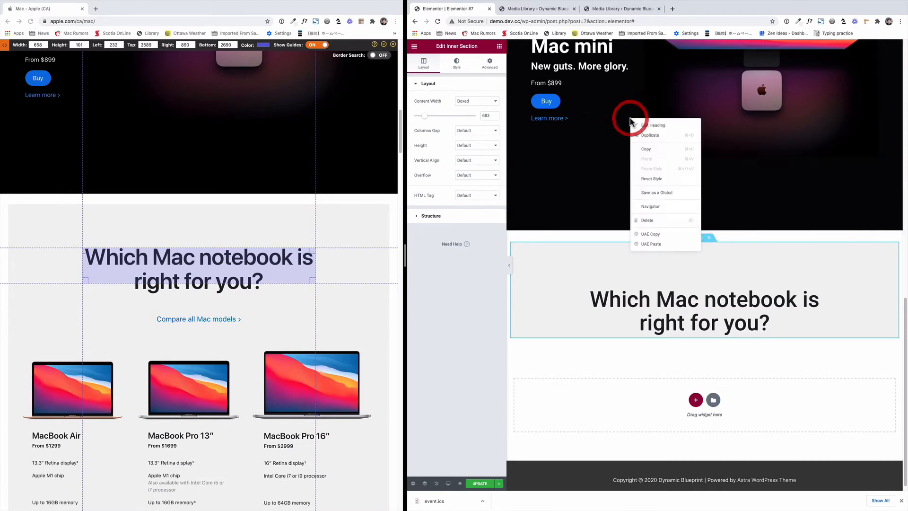
left_click(643, 136)
left_click_drag(631, 146, 699, 325)
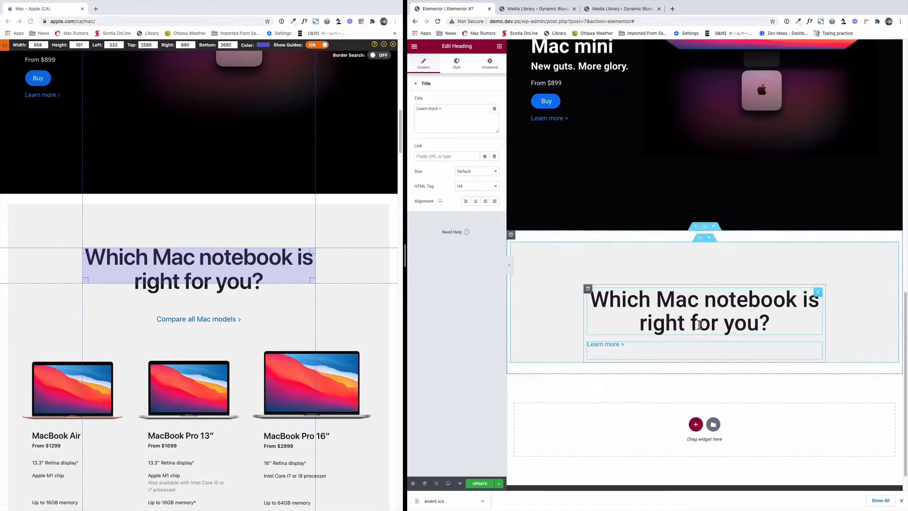
left_click(476, 202)
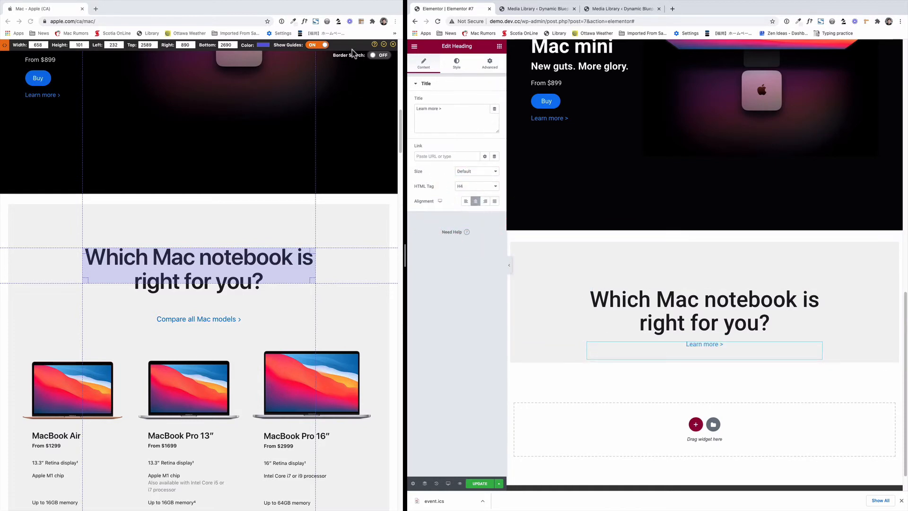
- Close the page ruler and inspect the font properties of Apple's "Compare all Mac models" link with WhatFont
left_click(304, 22)
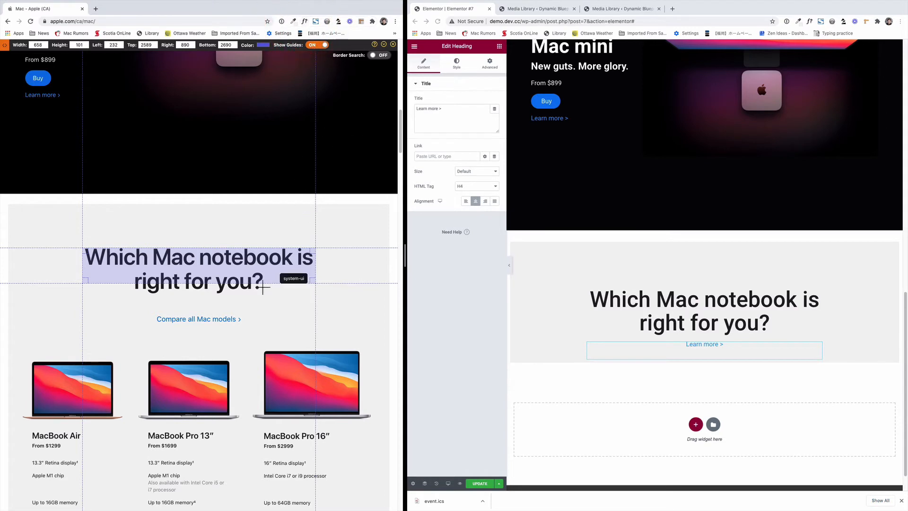
left_click(226, 320)
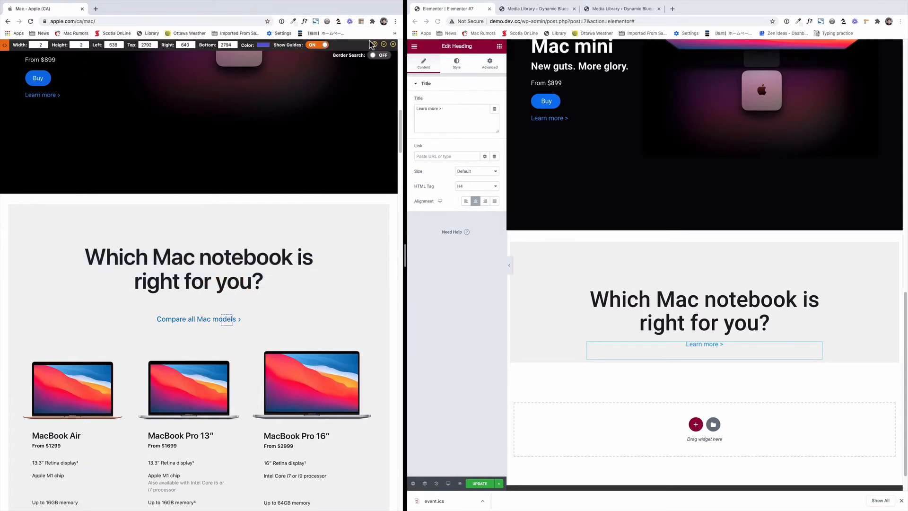
left_click(384, 45)
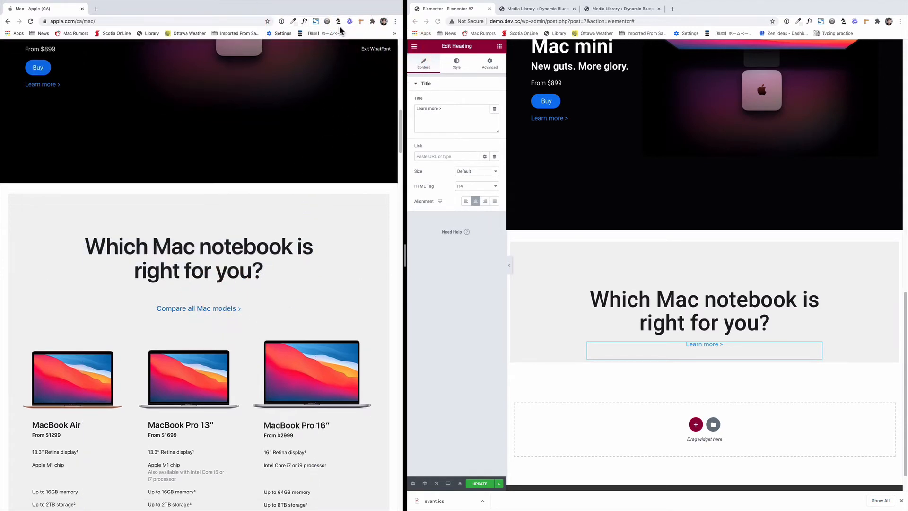
left_click(304, 23)
left_click(305, 23)
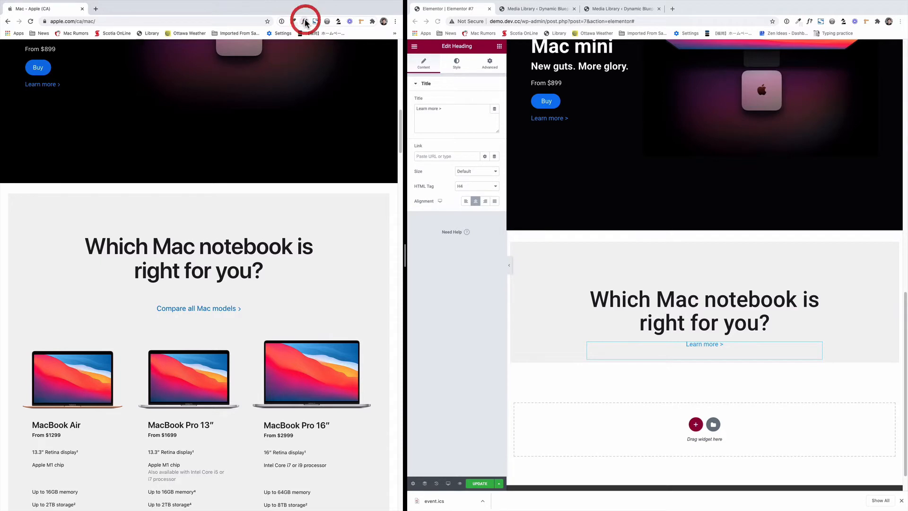
left_click(224, 311)
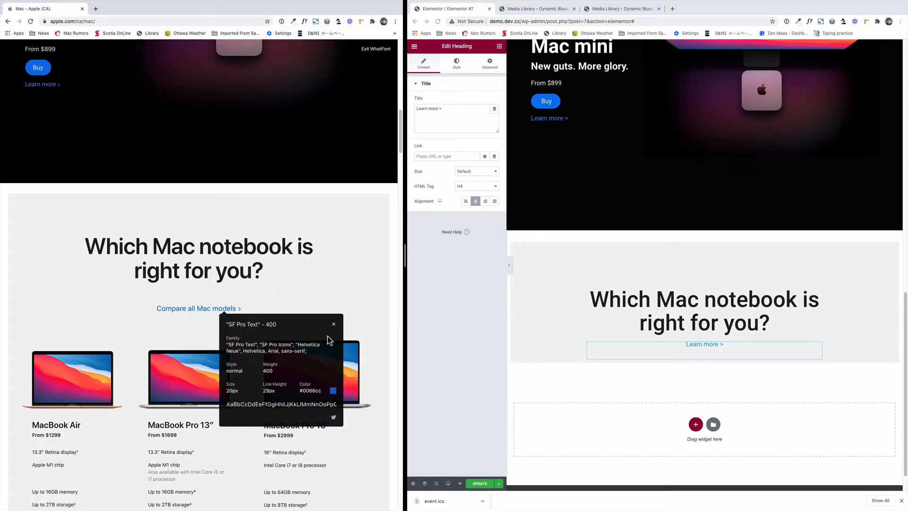
- Give the "Learn more >" copy beneath the notebook heading the Accent global color and set its font size to 20
left_click(462, 64)
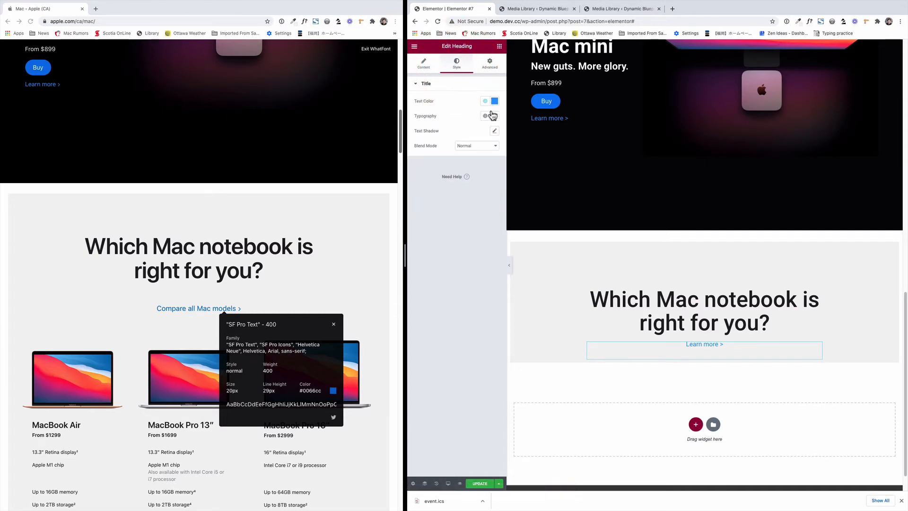
left_click(494, 101)
left_click(485, 100)
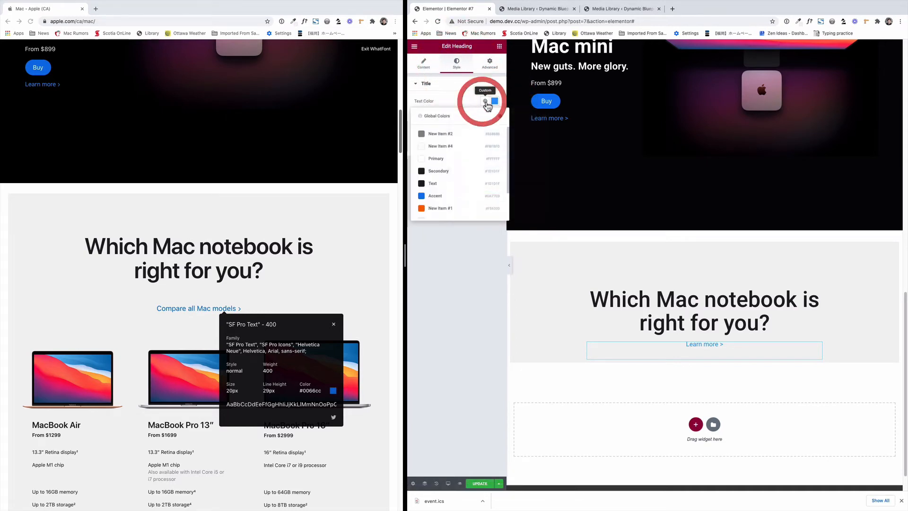
left_click(455, 196)
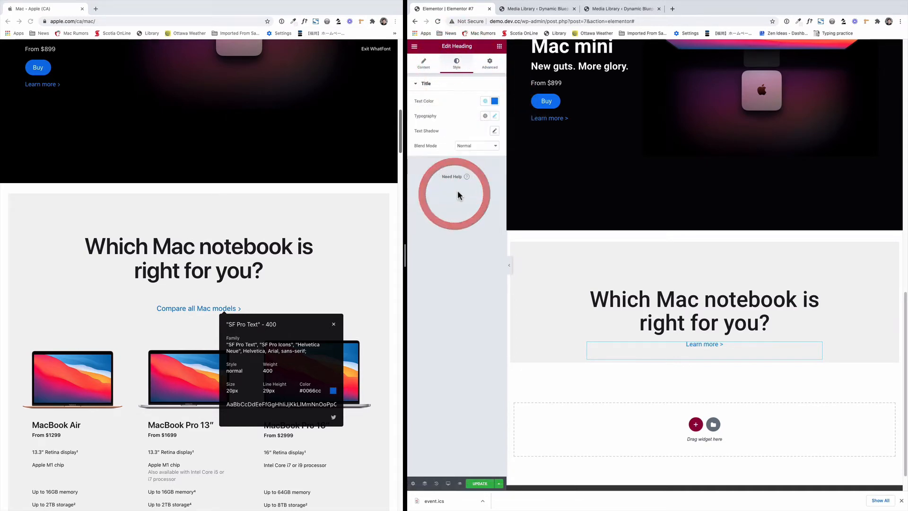
left_click(494, 117)
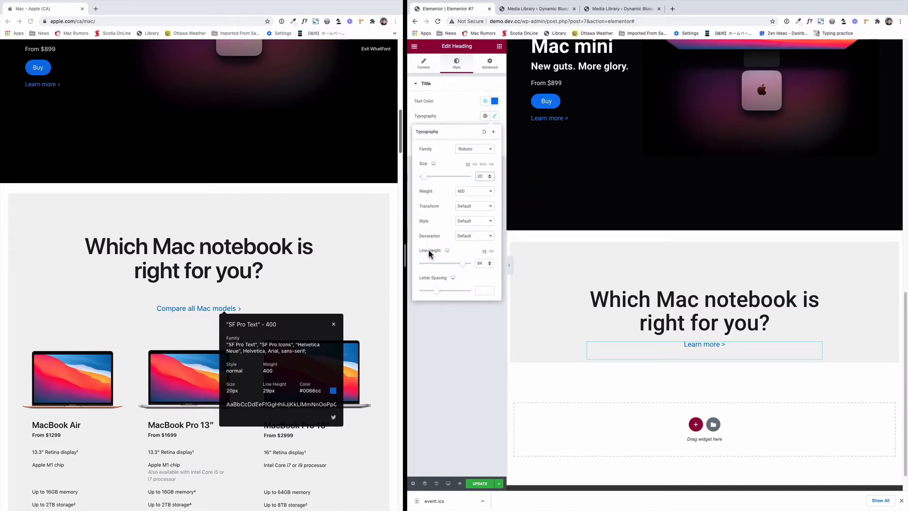
- Exit WhatFont, copy Apple's "Compare all Mac models" text and use it to replace "Learn more" in the heading copy, keeping the ">"
left_click(149, 307)
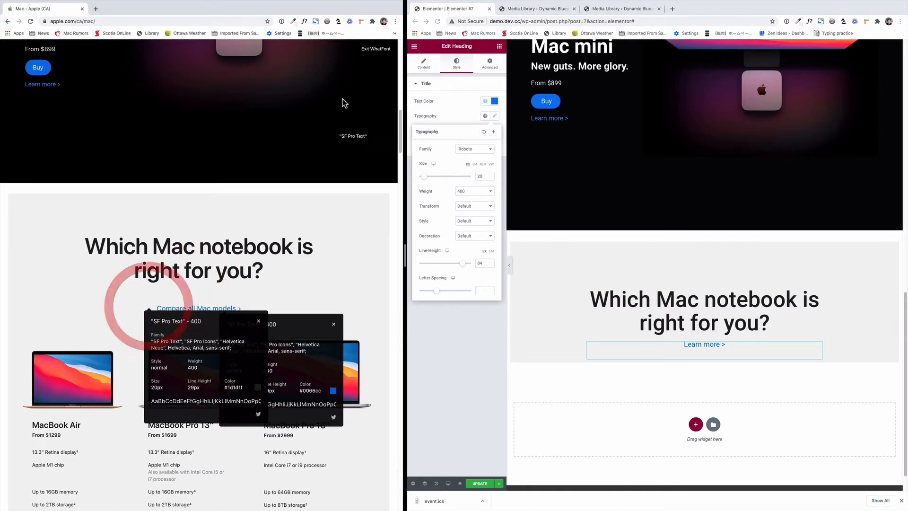
left_click(378, 49)
left_click_drag(154, 307, 235, 310)
key("super+c")
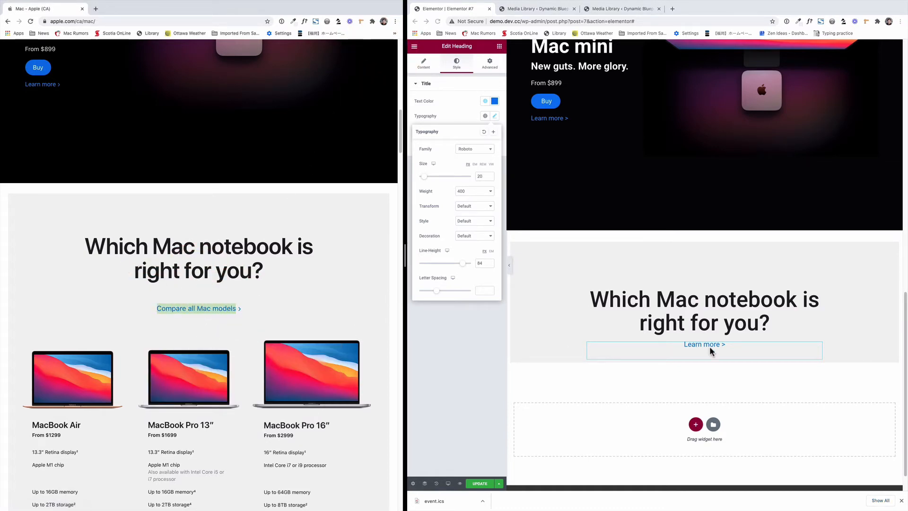
left_click(730, 347)
left_click(423, 64)
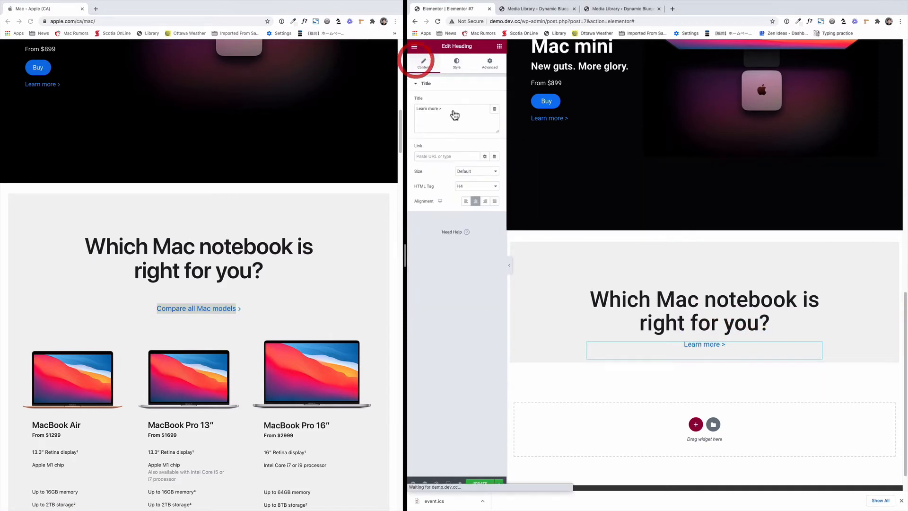
left_click_drag(443, 110, 393, 101)
key("super+v")
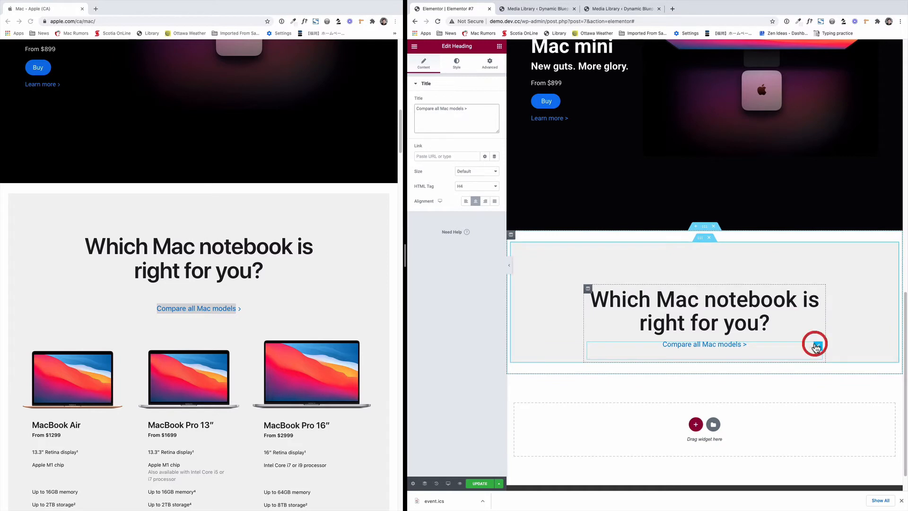
- Set the top margin of the "Compare all Mac models >" heading to 6
left_click(490, 63)
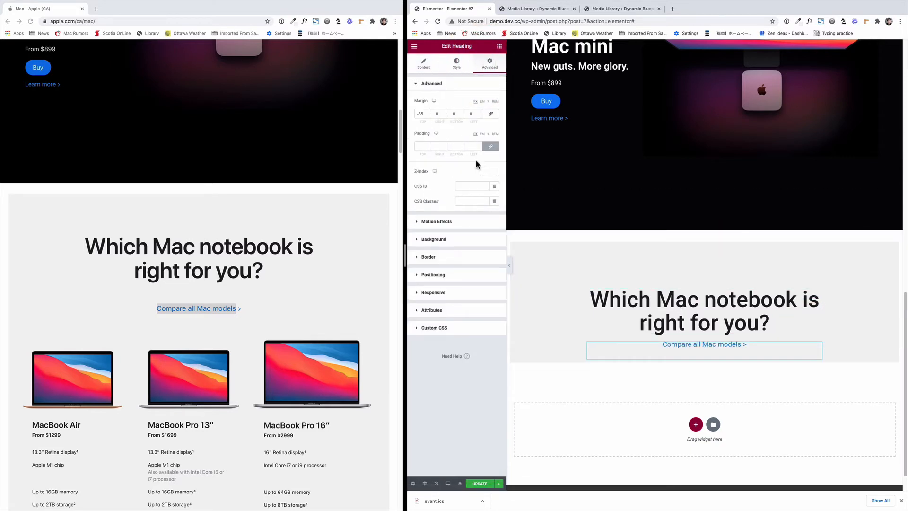
type("0")
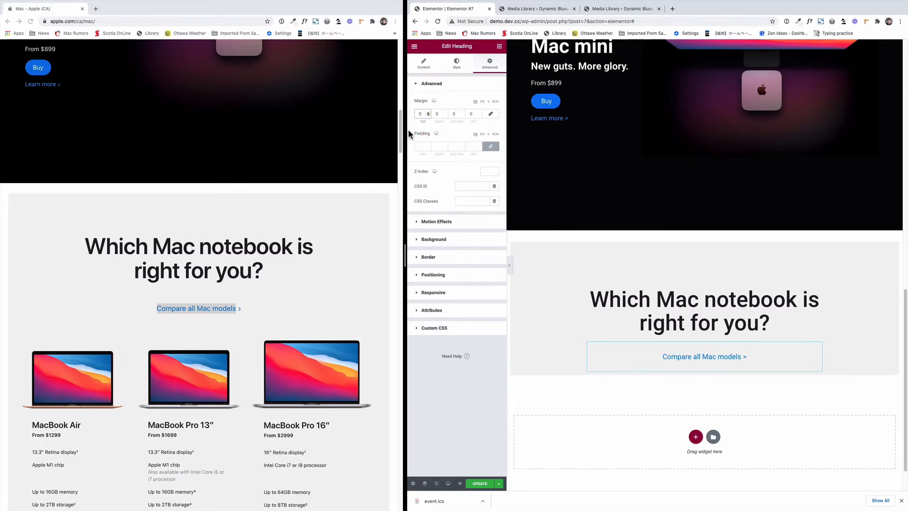
scroll(673, 393, "down", 2)
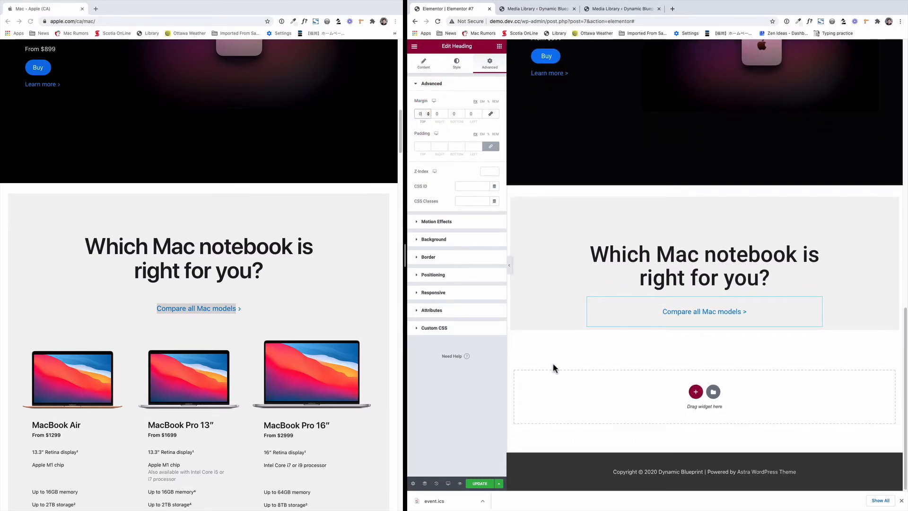
left_click(427, 114)
left_click(427, 113)
left_click(428, 113)
left_click(428, 112)
left_click(428, 113)
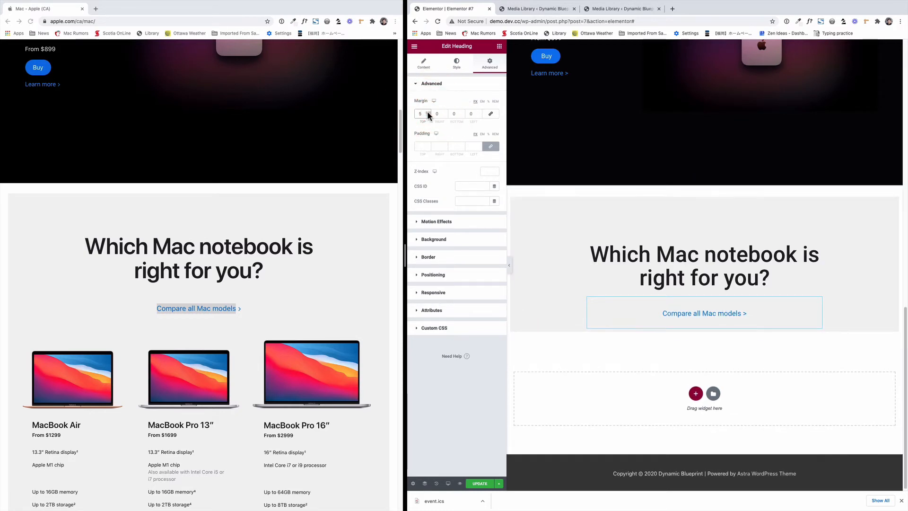
left_click(427, 112)
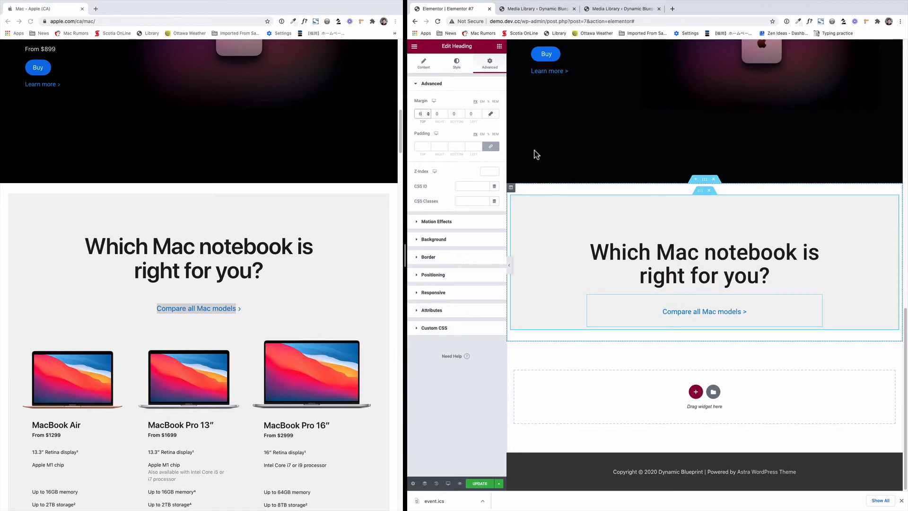
- Duplicate the inner section holding the notebook heading and compare link
left_click(701, 191)
right_click(712, 195)
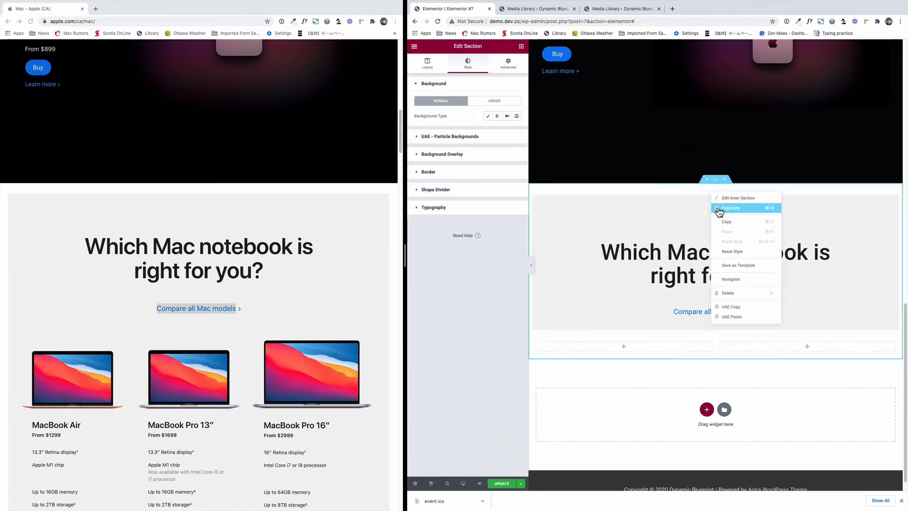
left_click(720, 210)
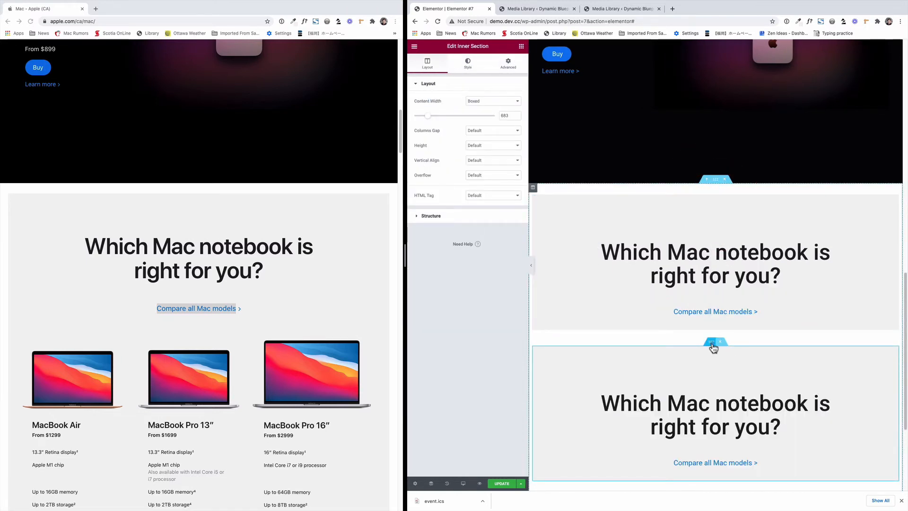
- Clear the duplicated inner section's top and bottom margins and set its top padding to 111
left_click(506, 64)
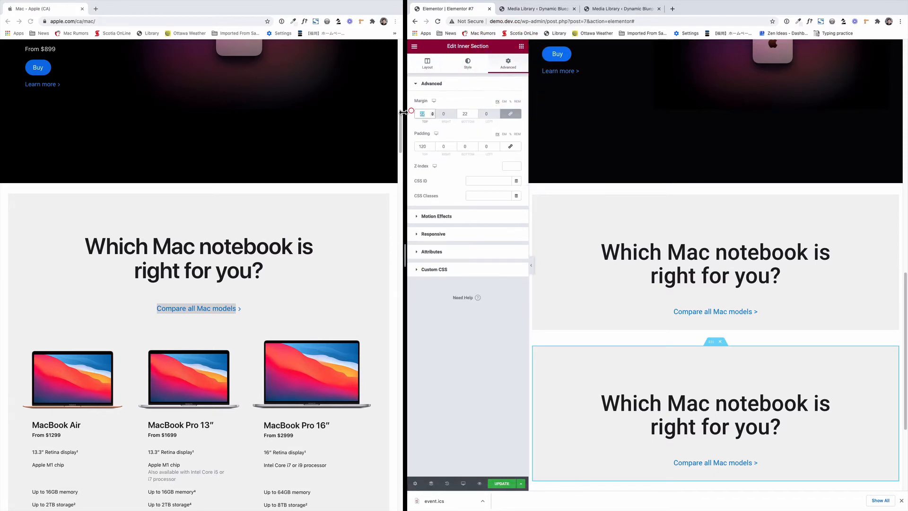
key("BackSpace")
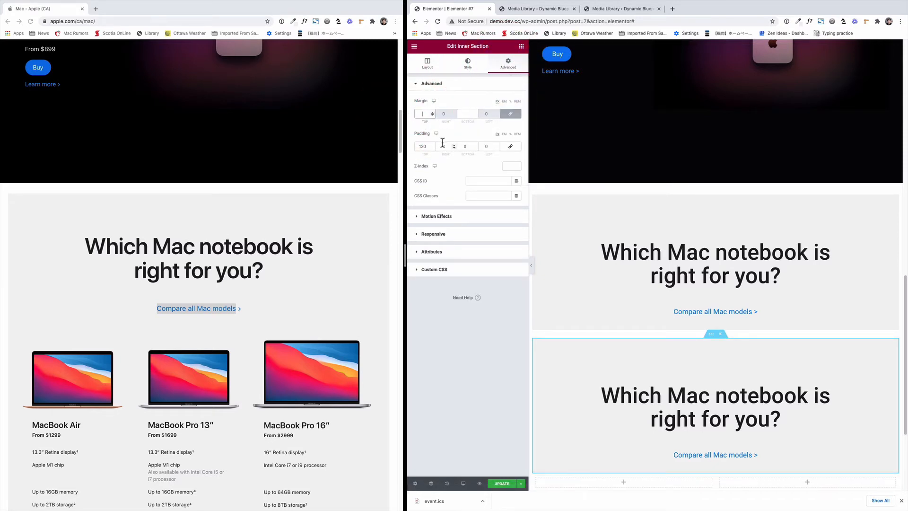
type("0")
left_click(396, 142)
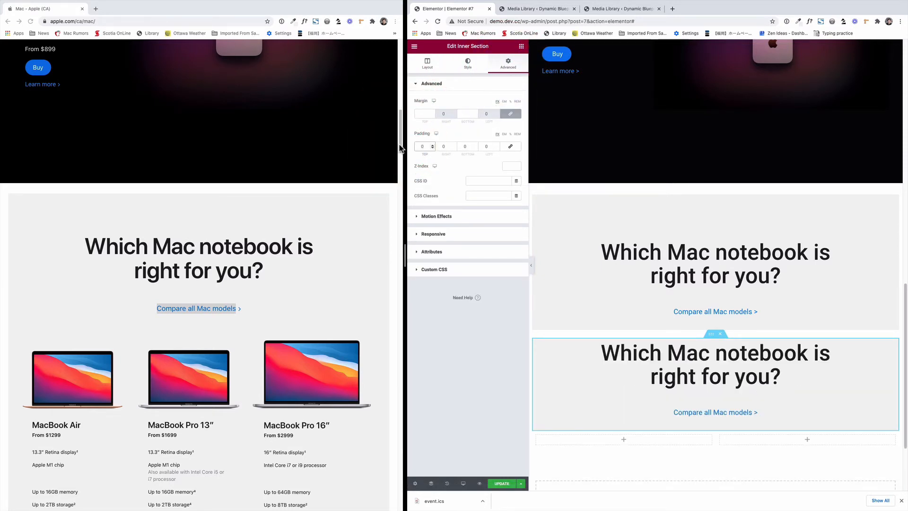
type("111")
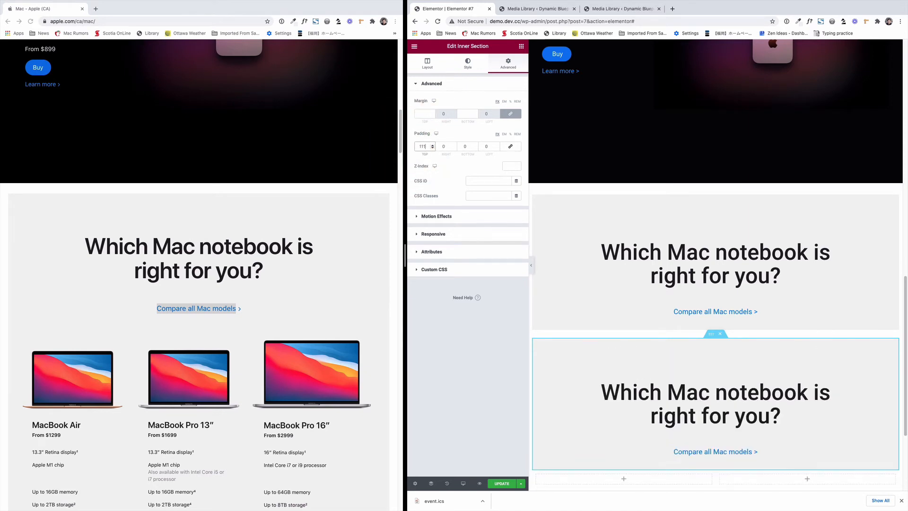
- Set the original notebook heading inner section's bottom margin to 0 to close the gap above the duplicate
left_click(714, 334)
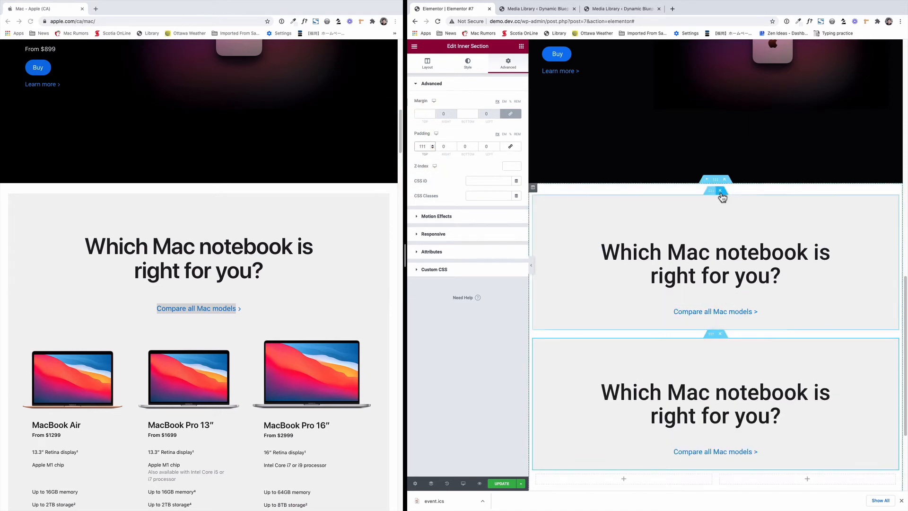
left_click(712, 190)
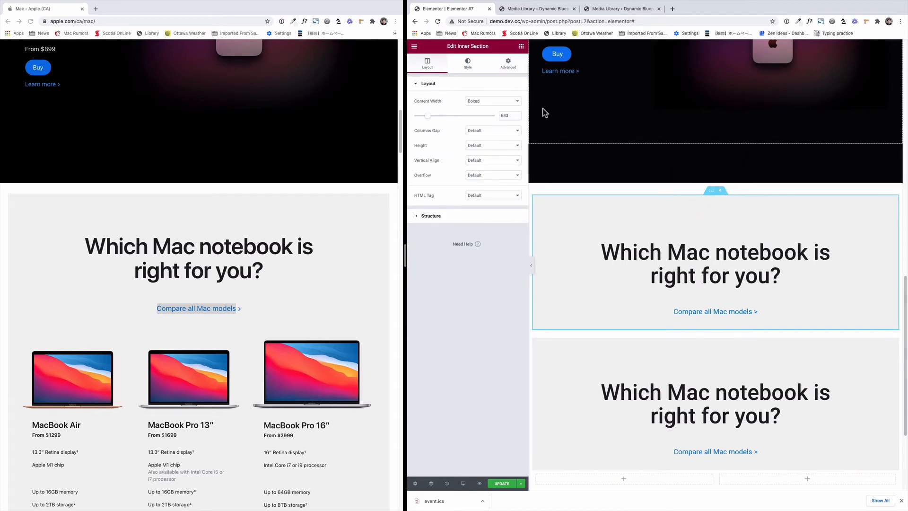
left_click(508, 63)
left_click_drag(467, 113, 452, 115)
type("0")
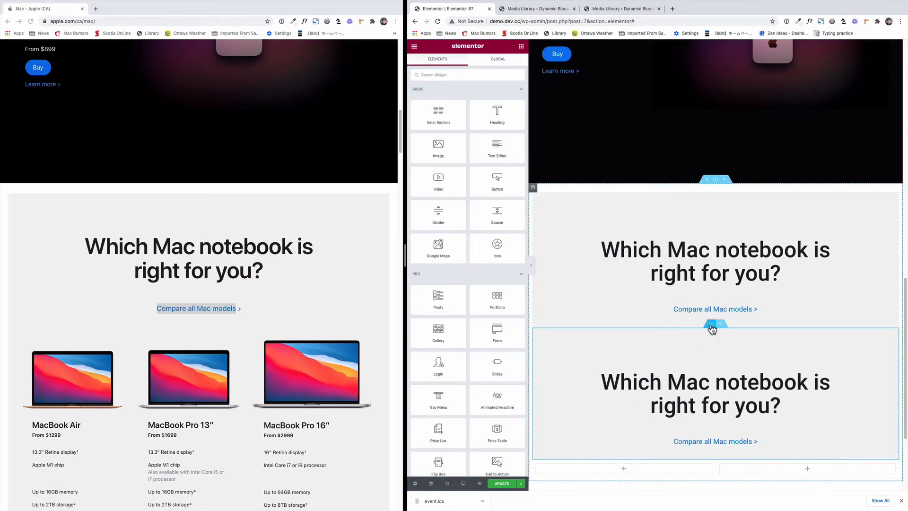
- Set the duplicated inner section's content width to 1200
left_click(711, 324)
left_click(430, 65)
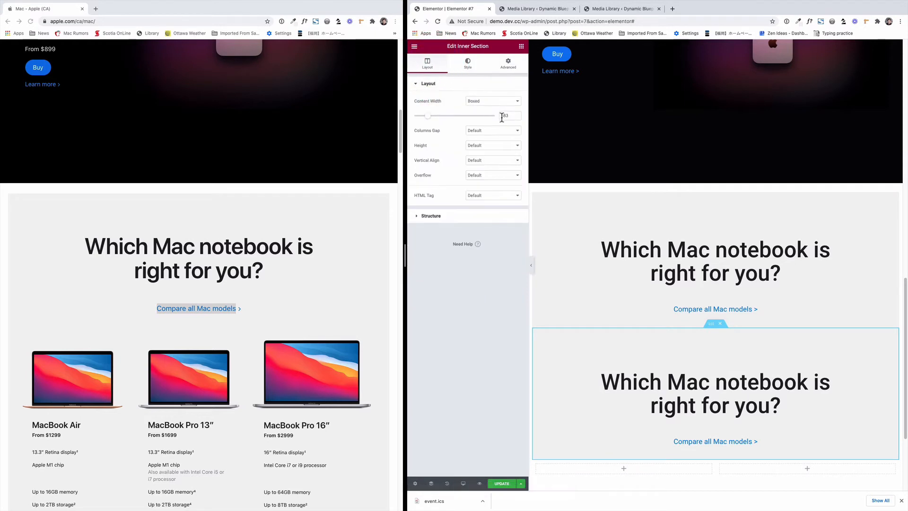
type("1200")
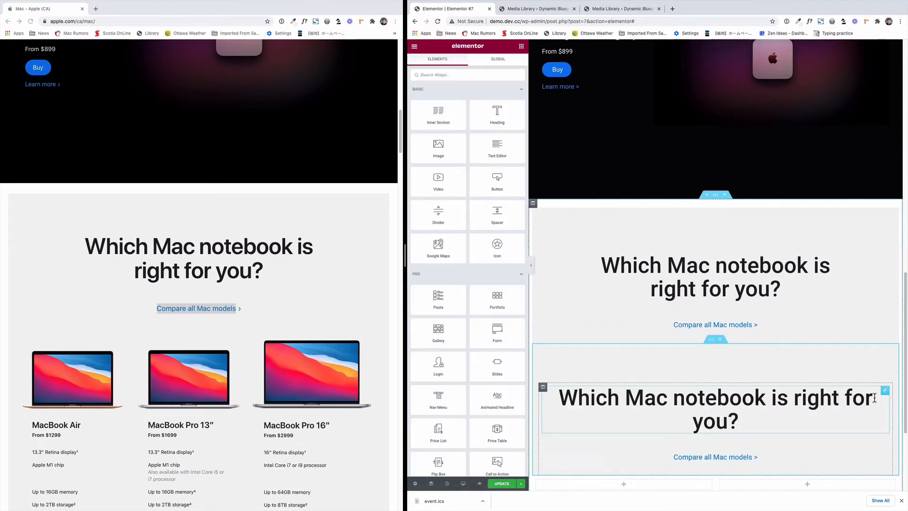
- Add two empty columns to the duplicated inner section, making a three-column layout
right_click(543, 388)
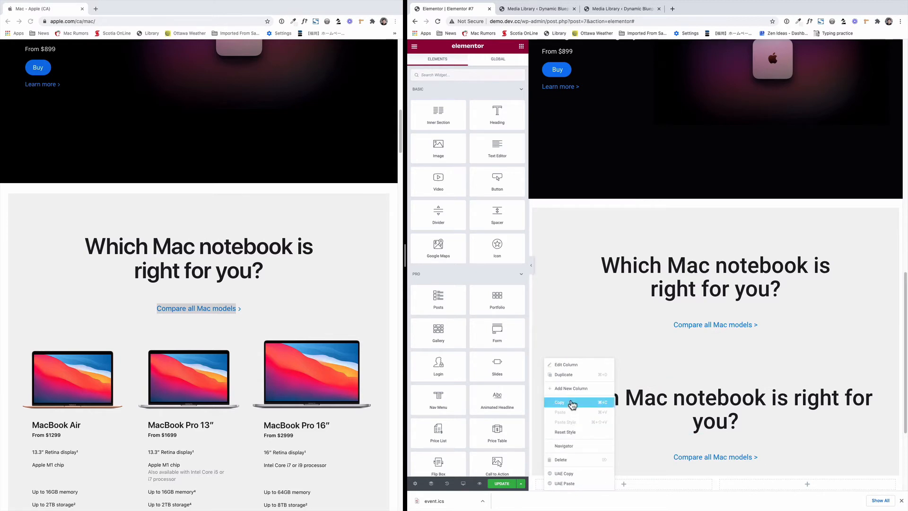
left_click(570, 365)
scroll(571, 394, "down", 3)
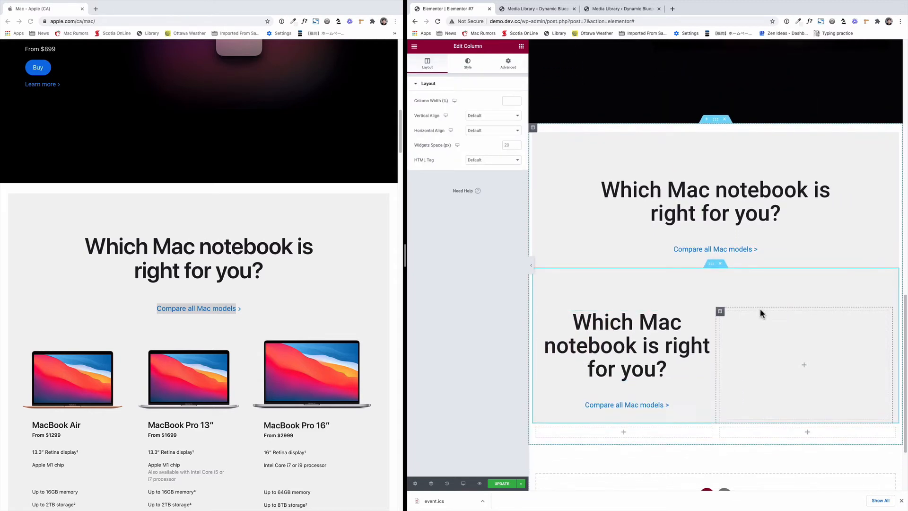
right_click(720, 312)
left_click(729, 327)
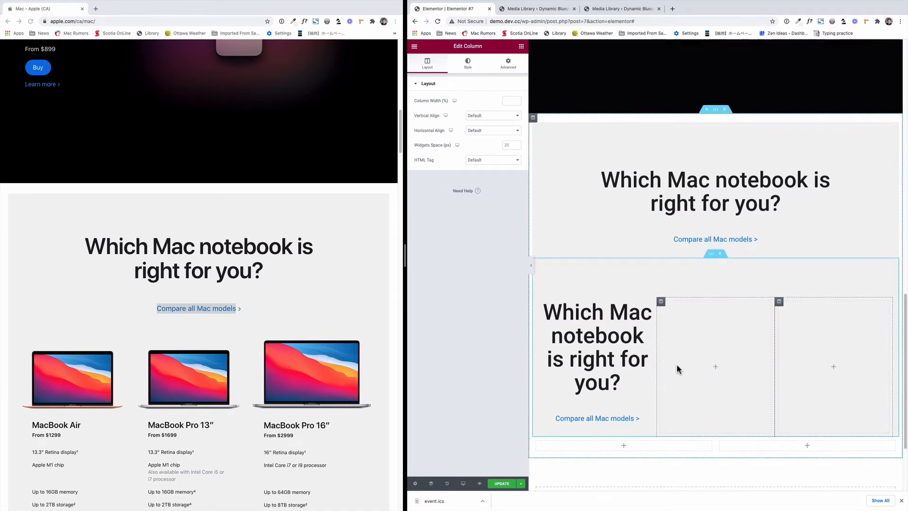
- Delete the duplicated "Which Mac notebook is right for you?" heading from the first column of the three-column inner section
scroll(680, 367, "down", 2)
scroll(389, 354, "down", 2)
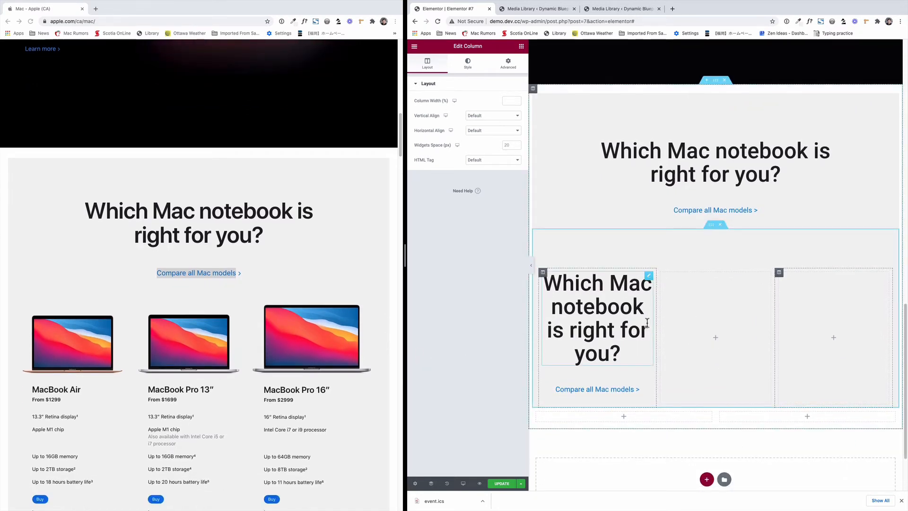
scroll(158, 304, "down", 1)
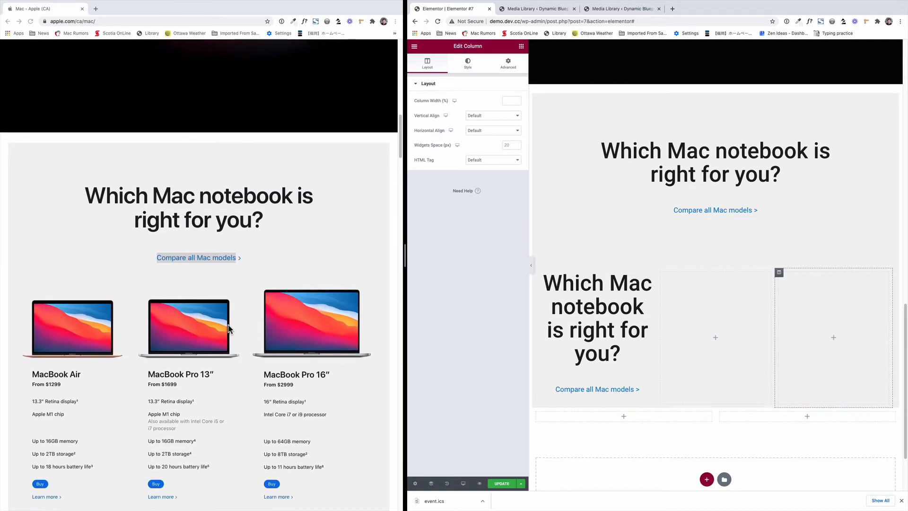
right_click(647, 282)
left_click(669, 379)
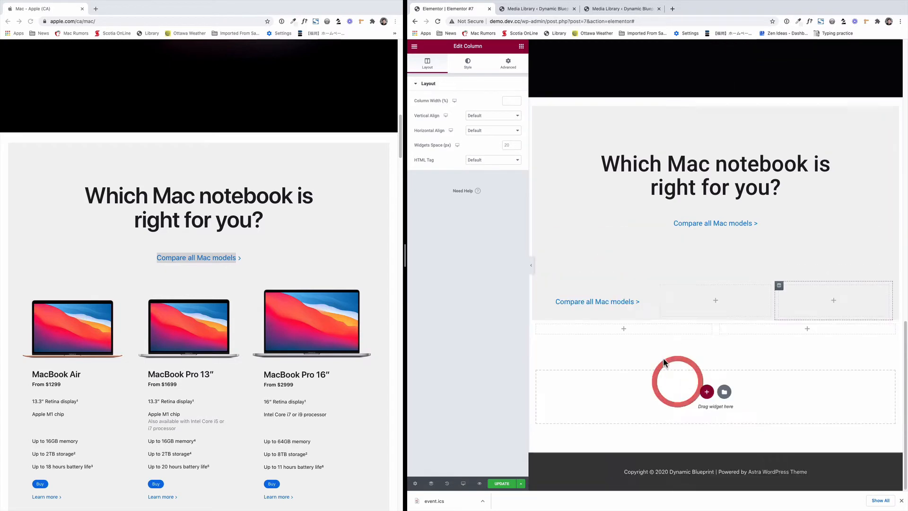
- Replace the duplicated "Compare all Mac models >" link in the first column with an image widget showing the MacBook Air picture from the media library
right_click(646, 298)
left_click(669, 392)
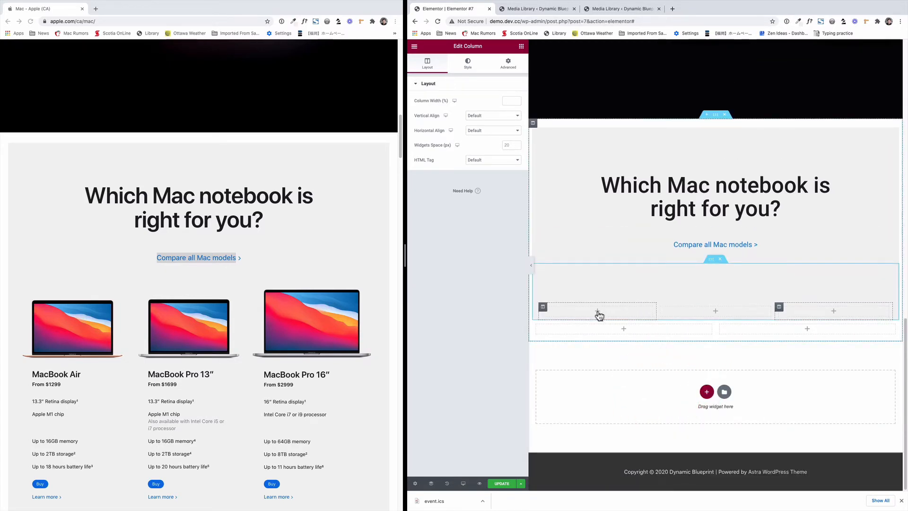
left_click(521, 46)
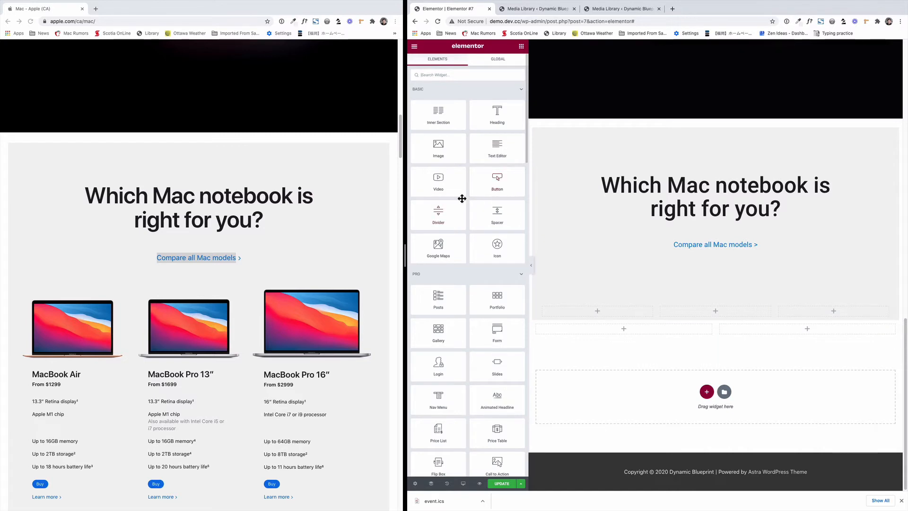
left_click_drag(439, 148, 603, 308)
left_click(475, 134)
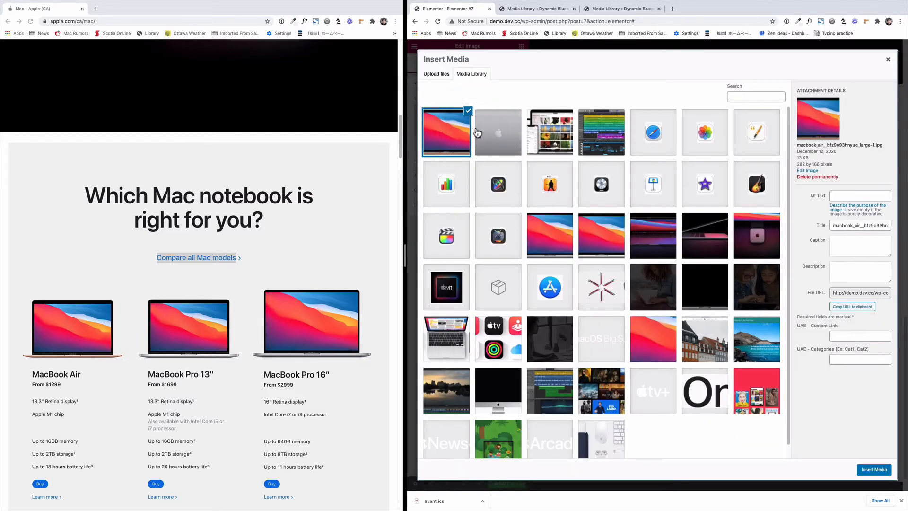
left_click(875, 470)
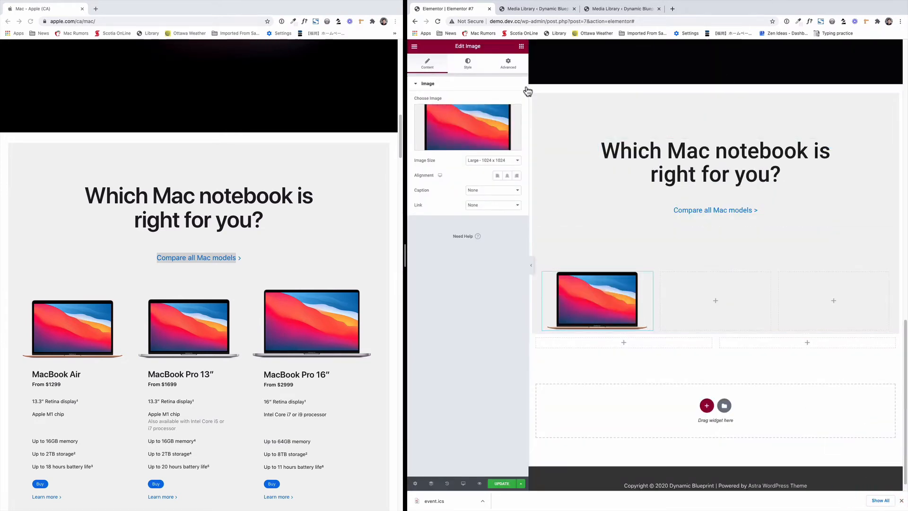
- Add a heading widget below the MacBook Air image in the first column and set its HTML tag to H4
left_click(522, 46)
left_click_drag(496, 116, 594, 335)
scroll(595, 335, "up", 5)
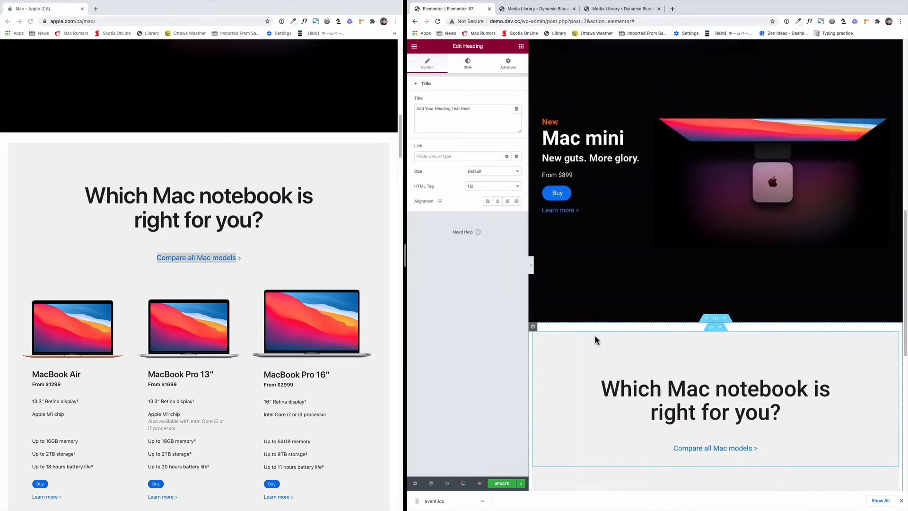
scroll(595, 336, "up", 5)
scroll(595, 336, "down", 12)
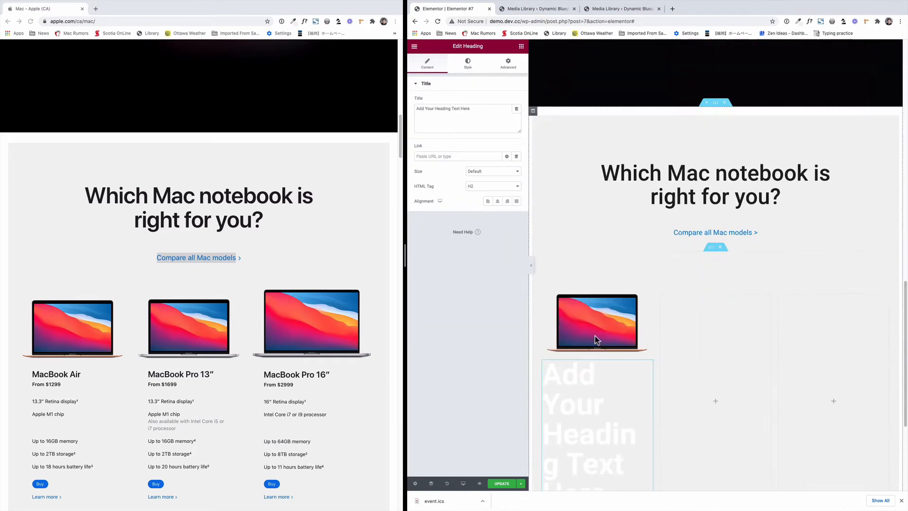
left_click(509, 198)
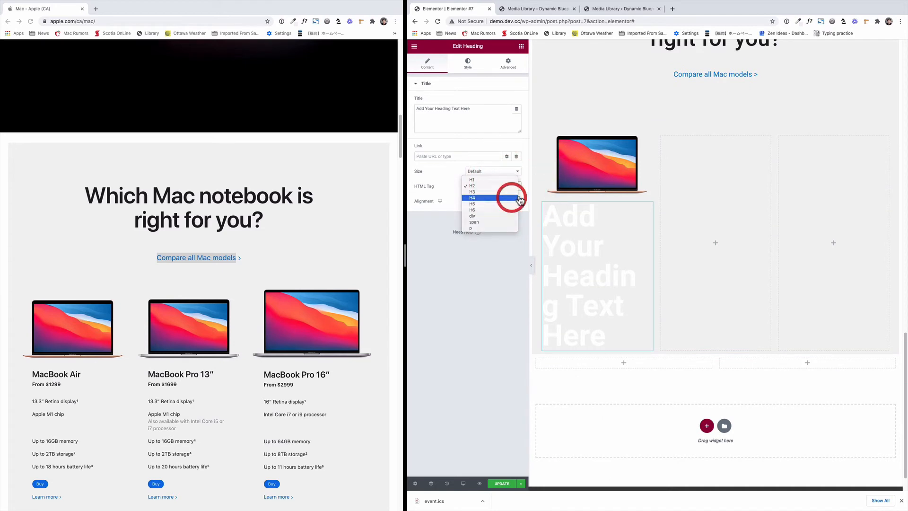
left_click(645, 209)
- Open the style settings of the new heading below the MacBook Air image
left_click(464, 60)
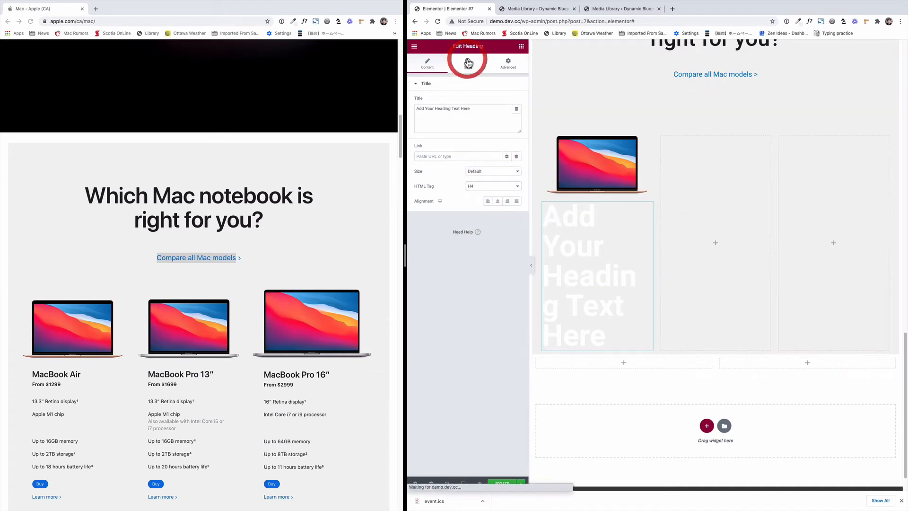
- Set the placeholder heading's text color to the global Text color
left_click(516, 100)
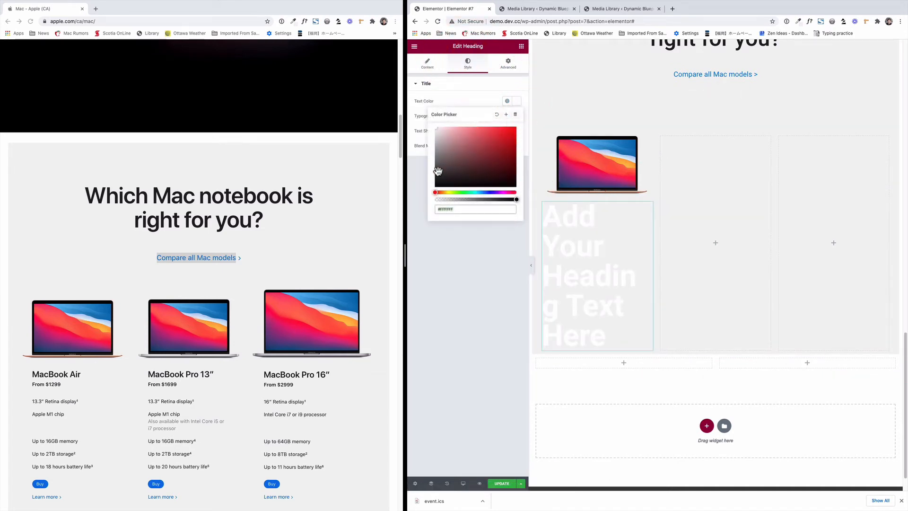
left_click(505, 103)
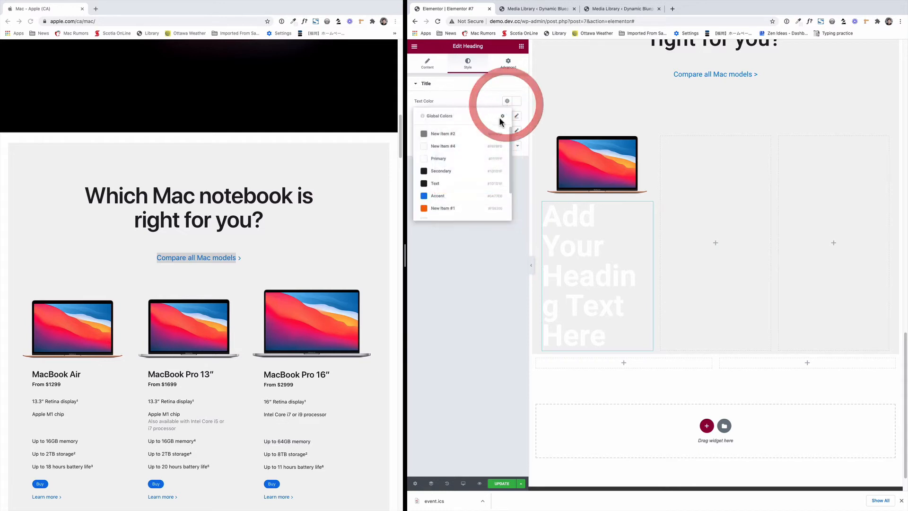
left_click(469, 183)
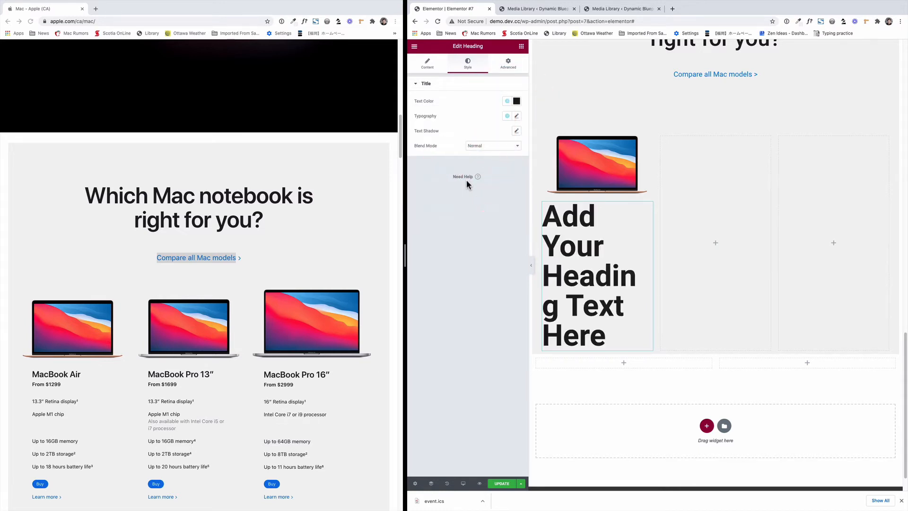
left_click(518, 103)
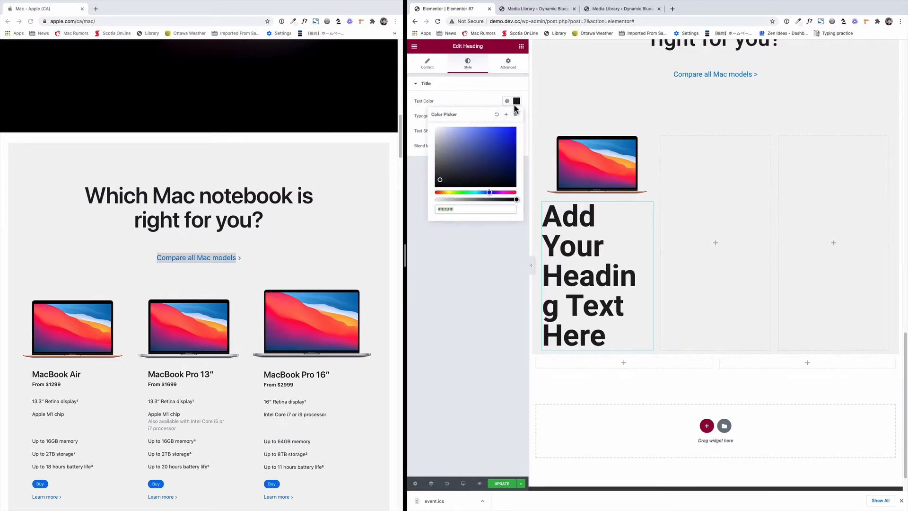
left_click(486, 97)
- Inspect the MacBook Air title's font on the Apple page with WhatFont and set the placeholder heading's font size to 24 px
left_click(516, 117)
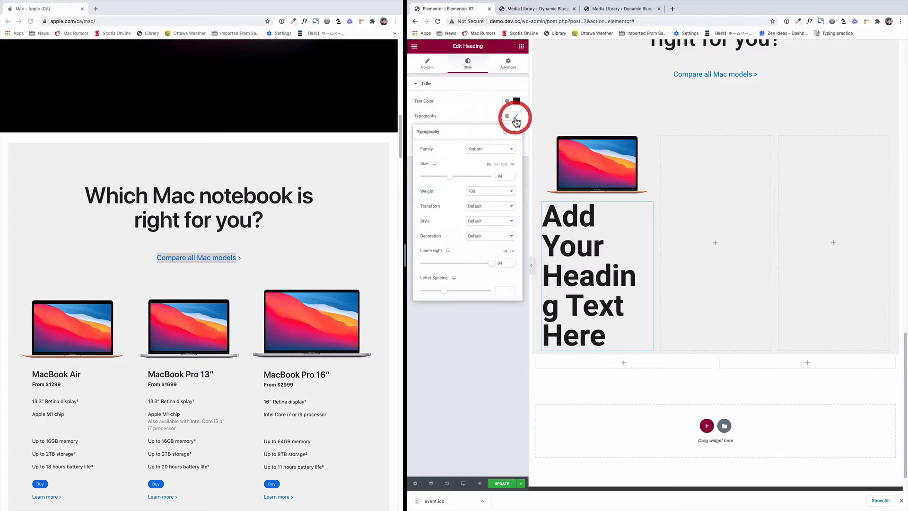
left_click(319, 194)
scroll(352, 97, "up", 3)
left_click(304, 22)
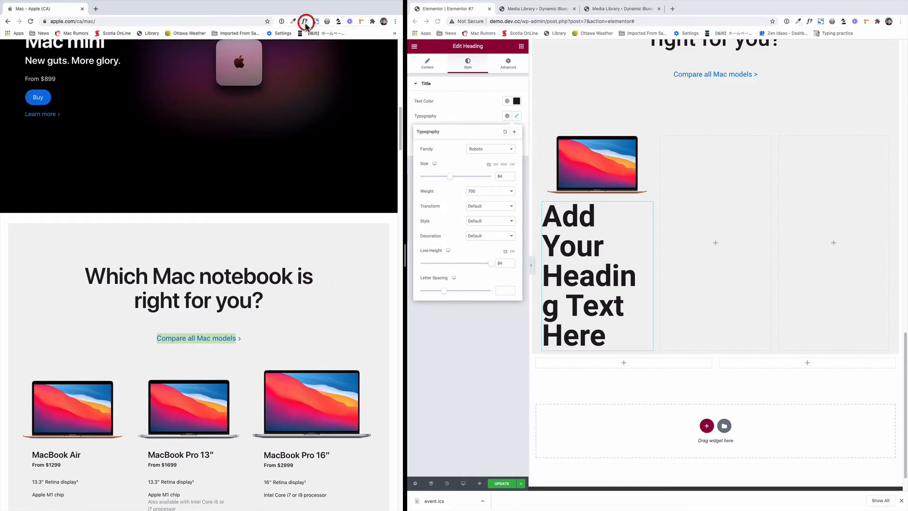
left_click(57, 456)
scroll(137, 459, "down", 4)
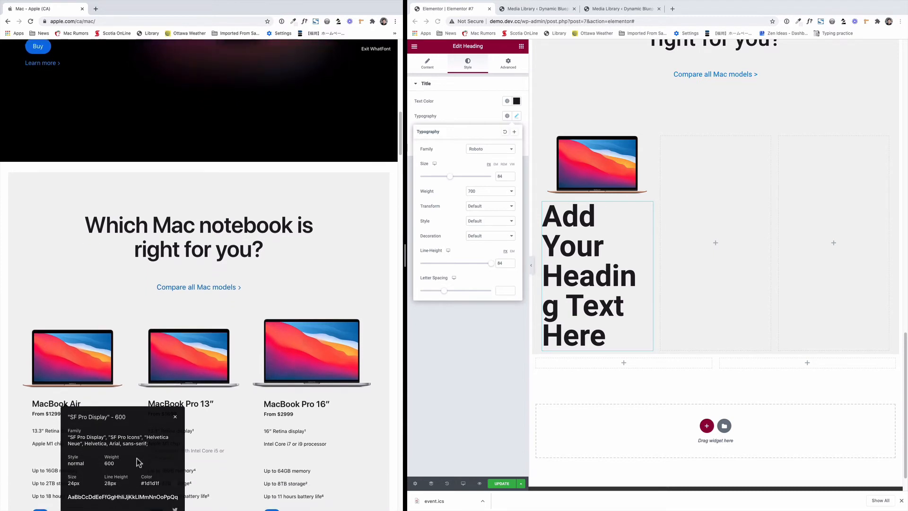
left_click(505, 176)
left_click_drag(504, 176, 488, 175)
type("24")
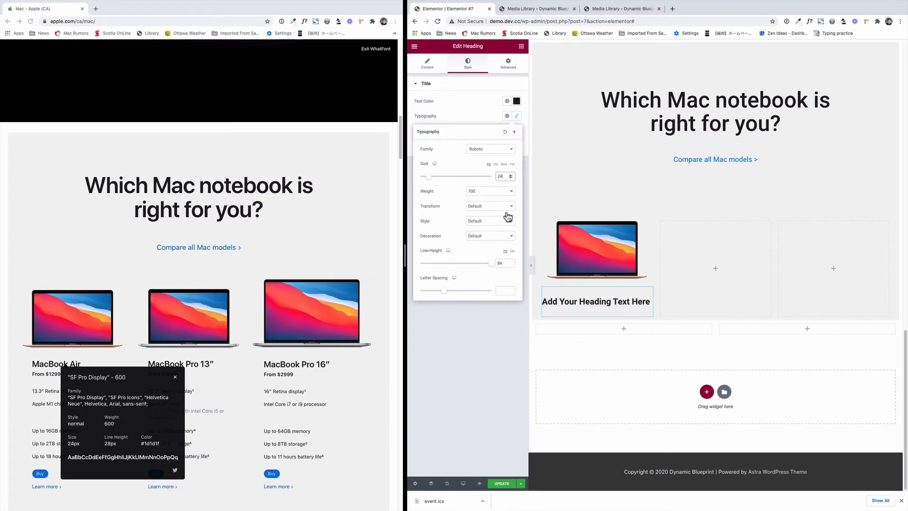
- Exit WhatFont and replace the placeholder heading's title with MacBook Air copied from the Apple page
left_click(428, 64)
left_click(372, 62)
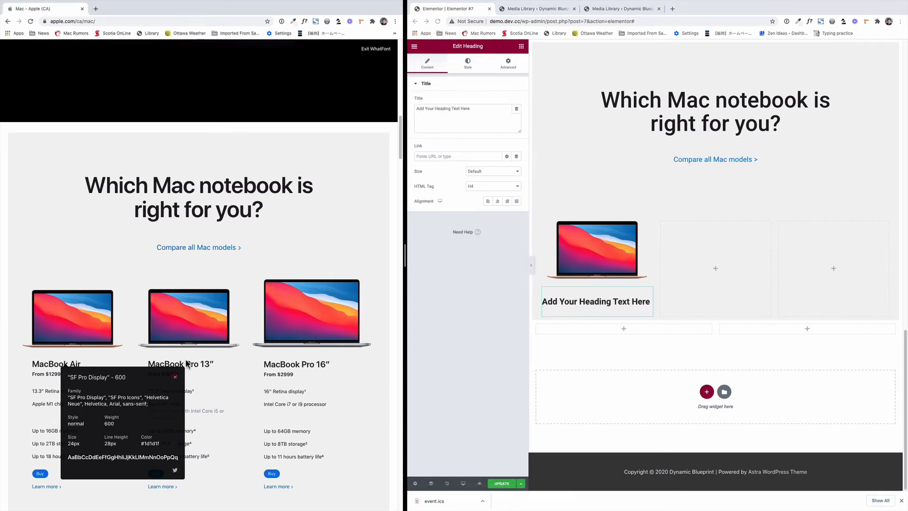
left_click(372, 49)
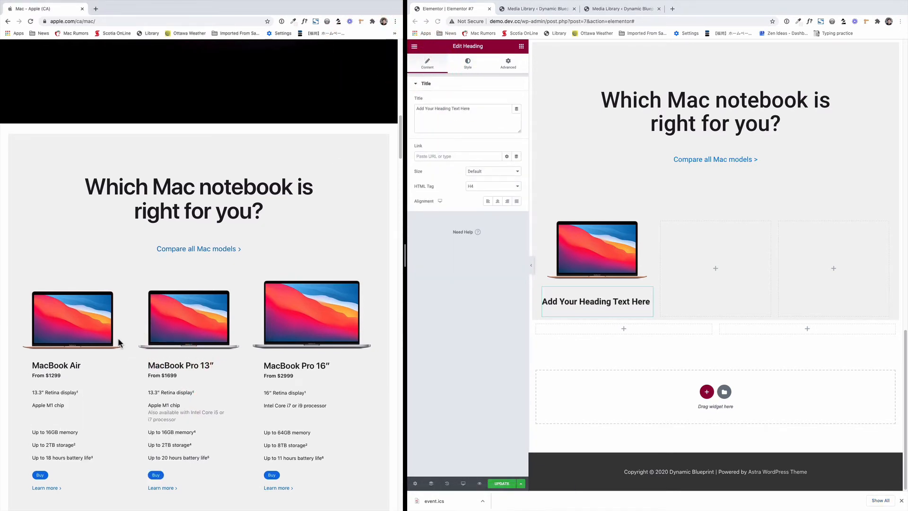
left_click(85, 367)
left_click_drag(86, 367, 29, 364)
key("ctrl+c")
left_click(615, 304)
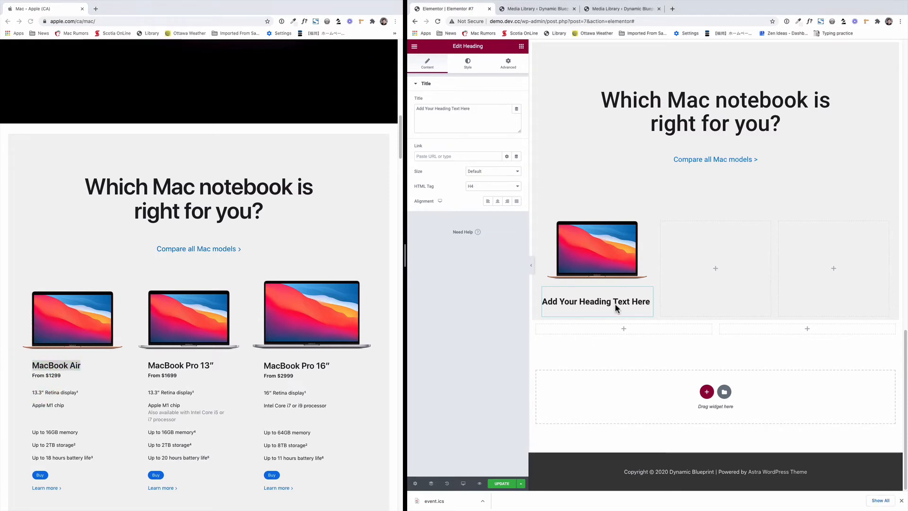
triple_click(470, 115)
key("ctrl+v")
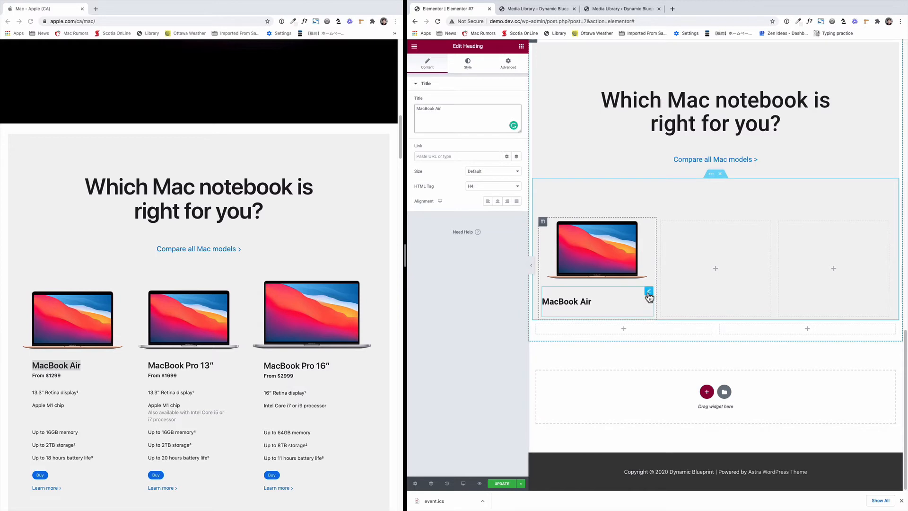
- Duplicate the MacBook Air heading and change the copy's title to From$1299
right_click(649, 294)
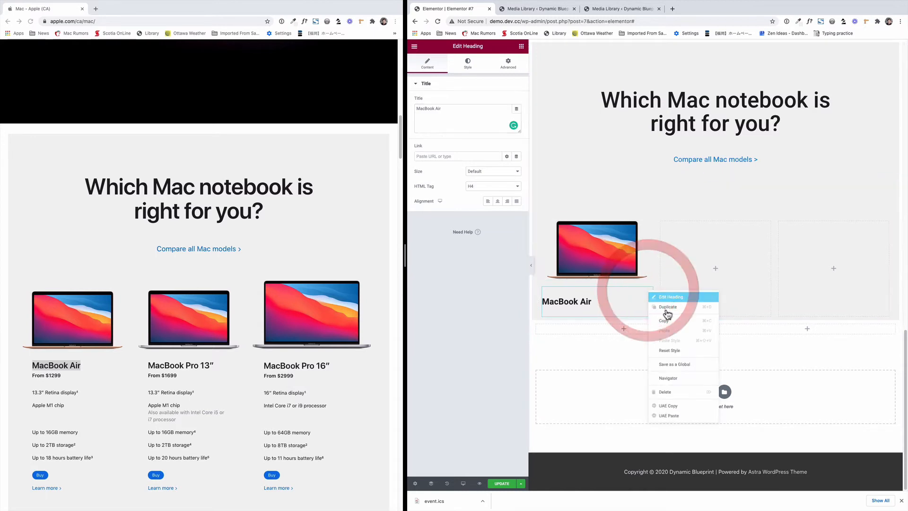
left_click(668, 307)
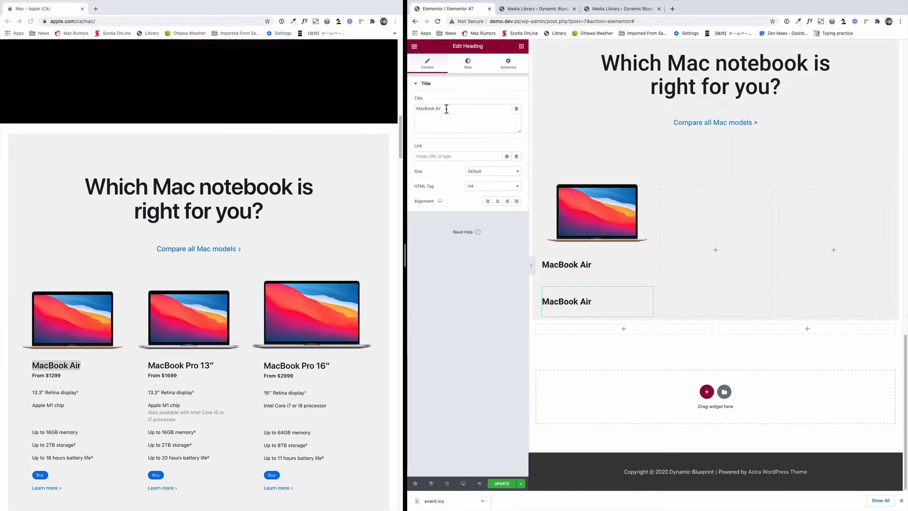
triple_click(416, 109)
type("From$1299")
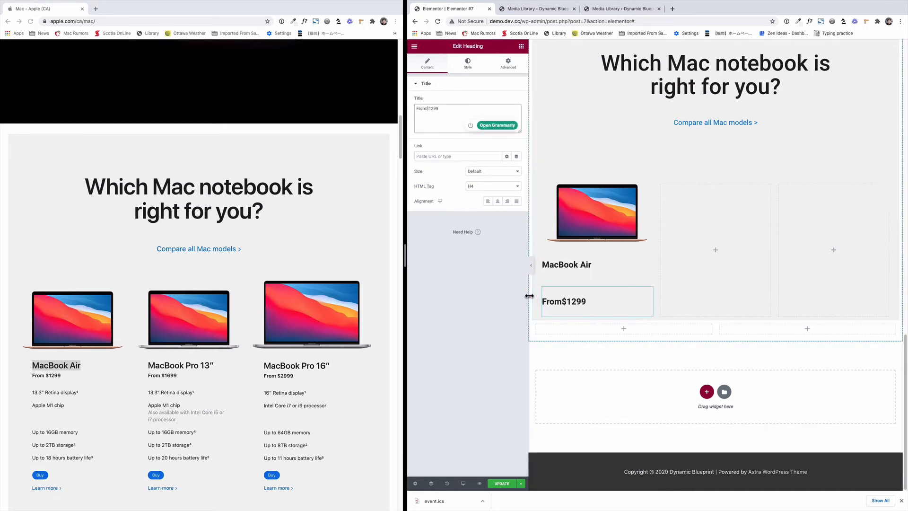
- Set the MacBook Air heading's font weight to 500 and its font size to 25 px
left_click(649, 256)
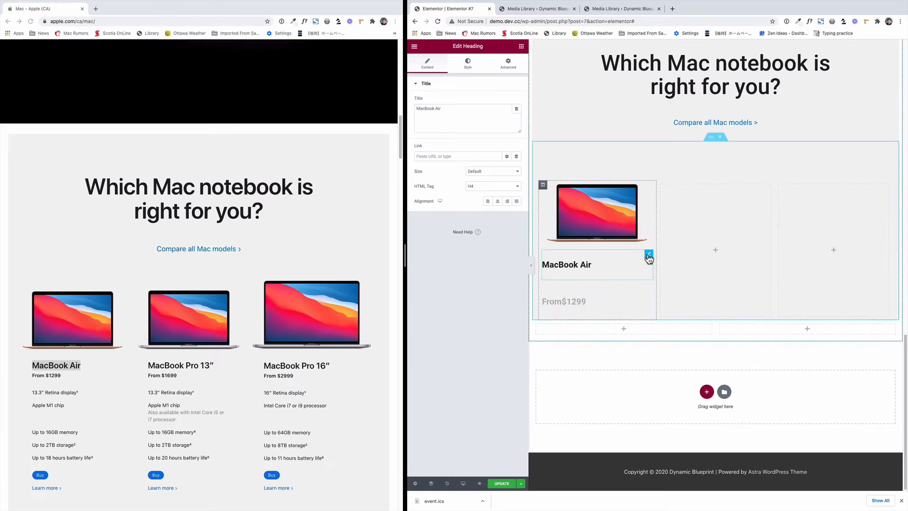
left_click(469, 65)
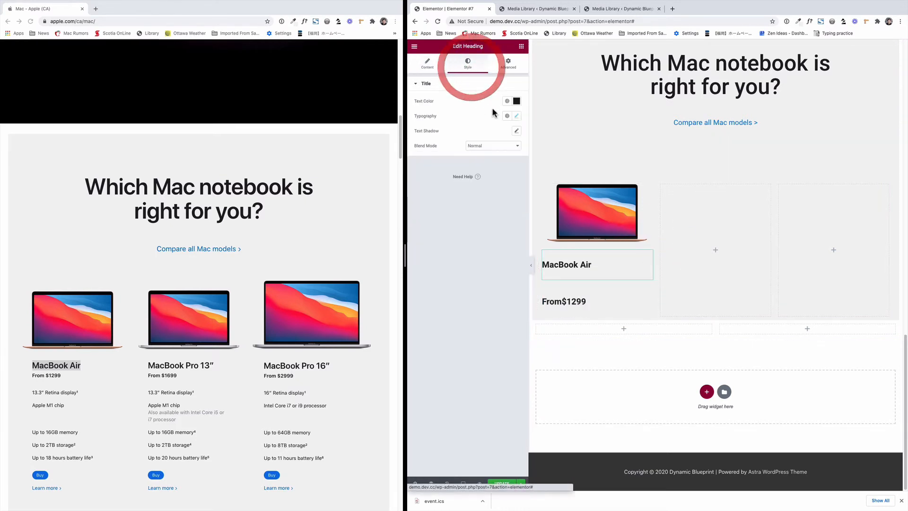
left_click(513, 117)
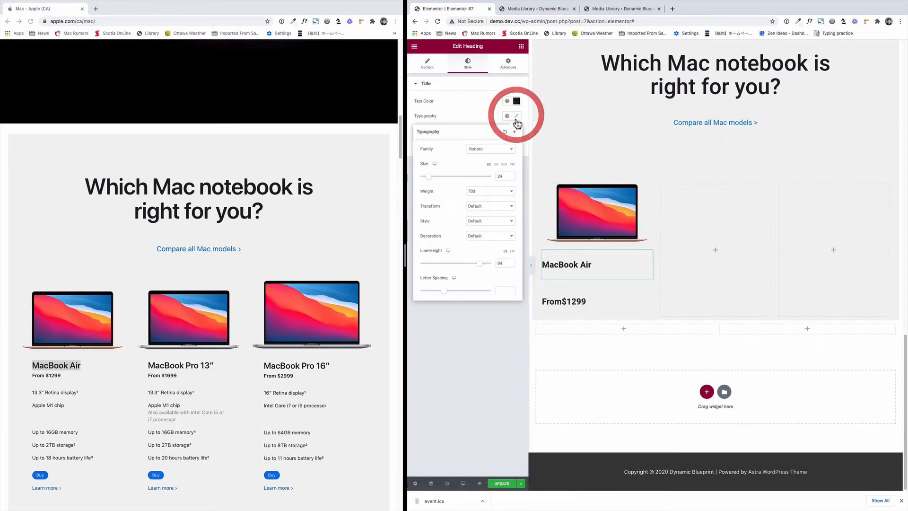
left_click(512, 194)
left_click(509, 184)
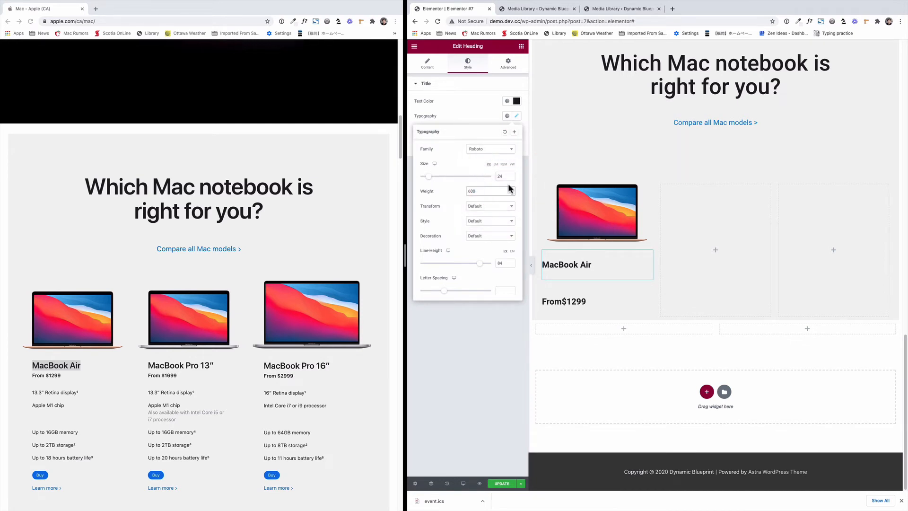
left_click(509, 189)
left_click(508, 183)
left_click(511, 174)
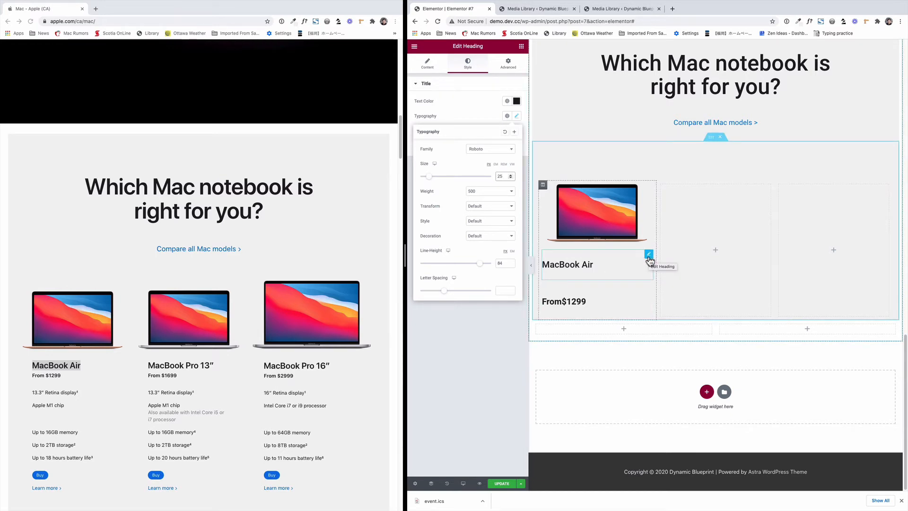
- Unlink the MacBook Air heading's padding values and set the left padding to 44 px
left_click(649, 256)
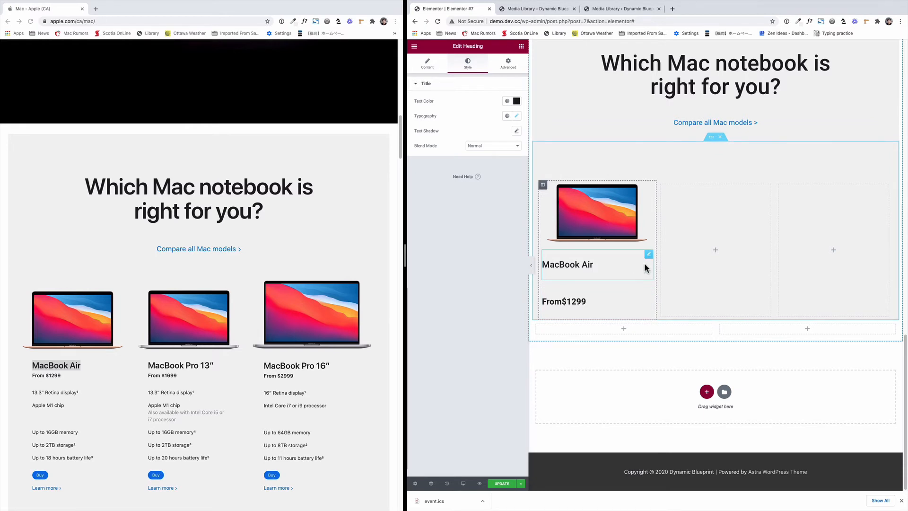
left_click(649, 258)
left_click(509, 64)
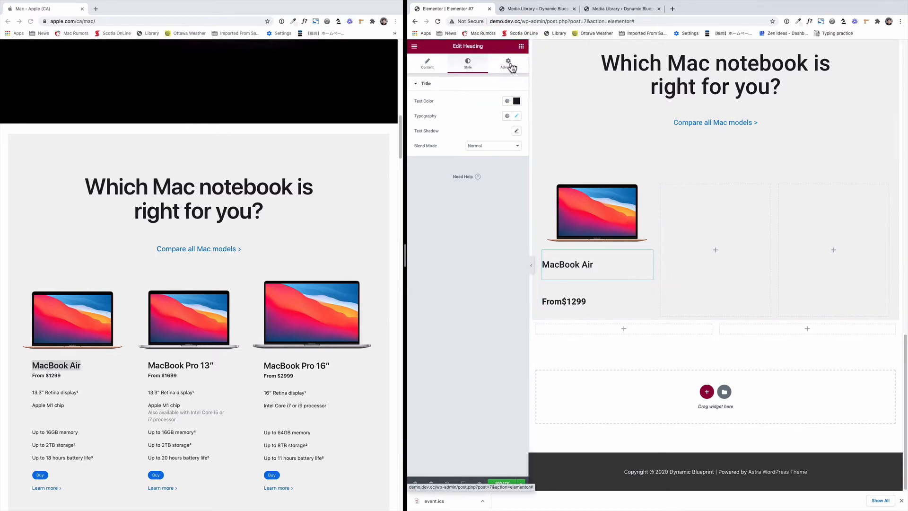
left_click(510, 146)
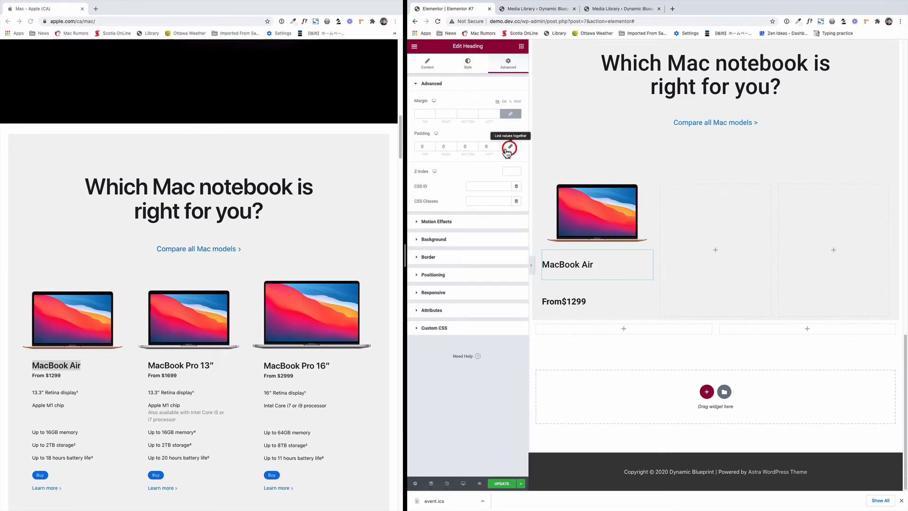
left_click_drag(496, 144, 495, 144)
- Replace the price heading with a fresh duplicate of the MacBook Air heading titled From $1299
right_click(650, 291)
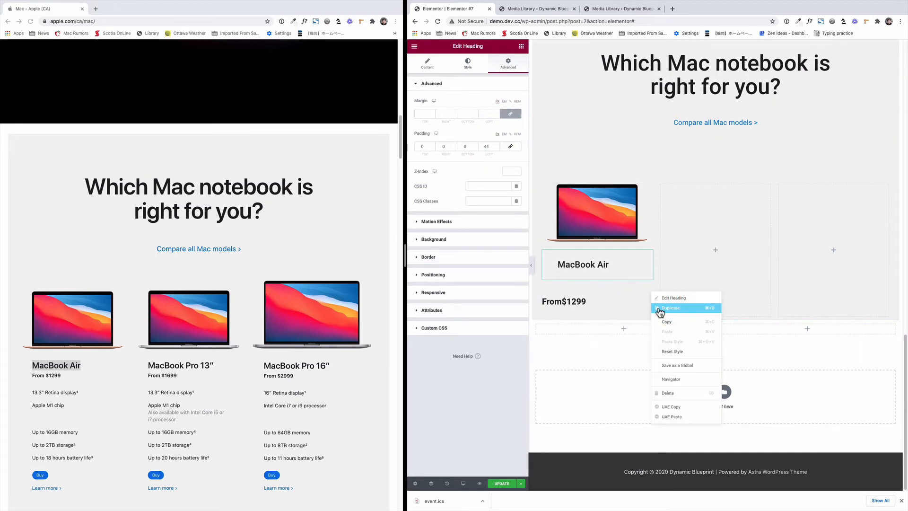
left_click(668, 393)
right_click(648, 291)
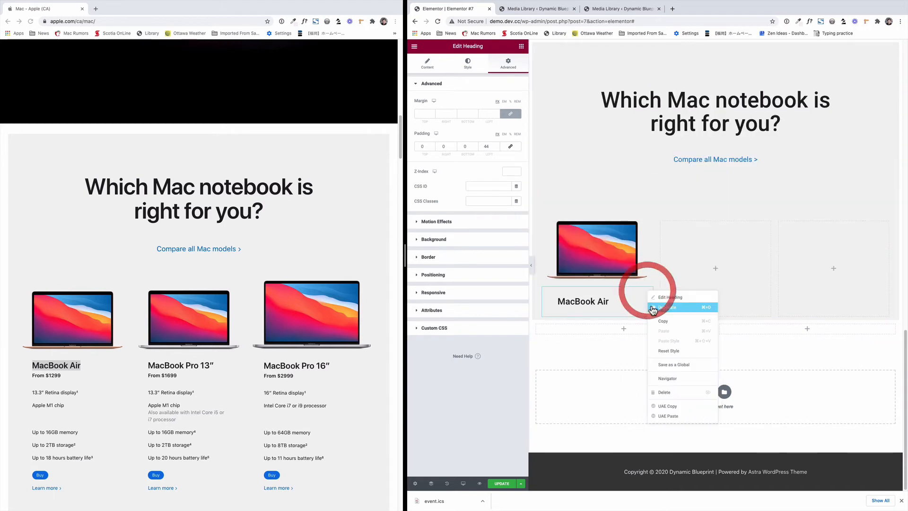
left_click(667, 310)
triple_click(456, 112)
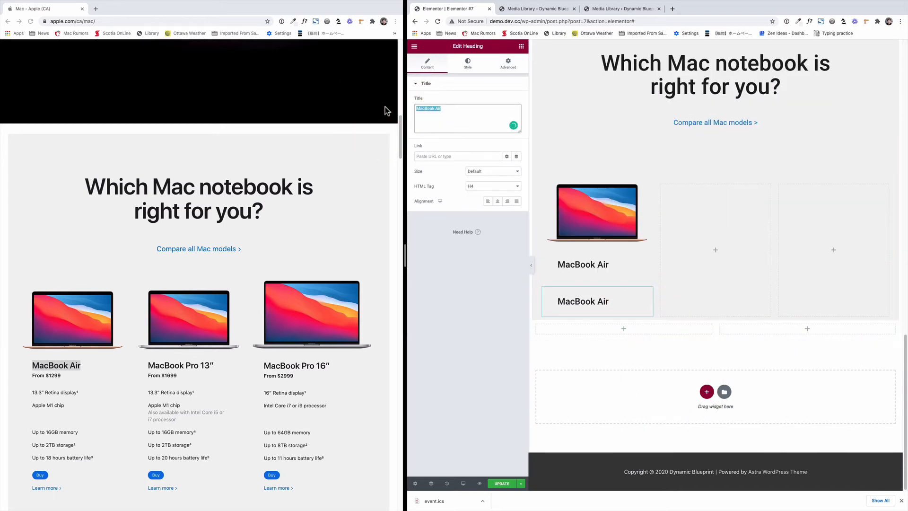
type("$1")
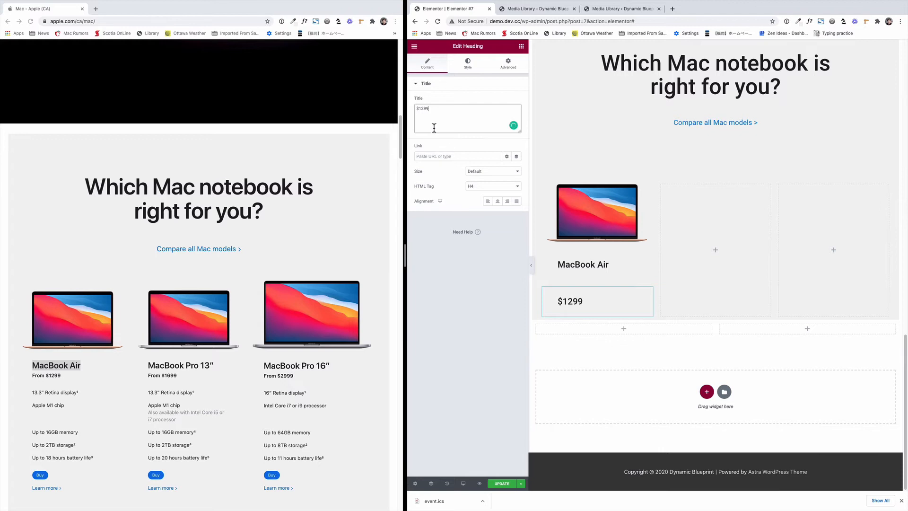
type("299")
left_click(416, 109)
type("From")
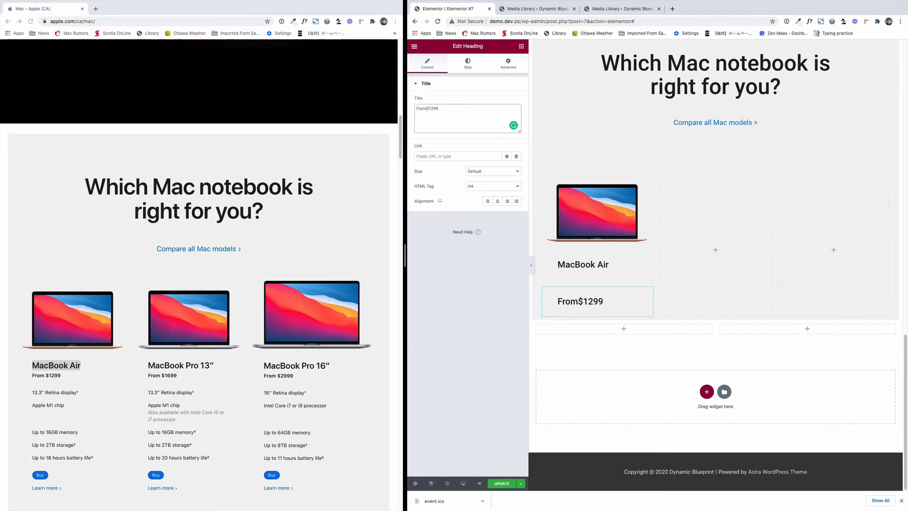
- Reduce the From $1299 heading's font size to resemble the price text on the Apple page
left_click(467, 63)
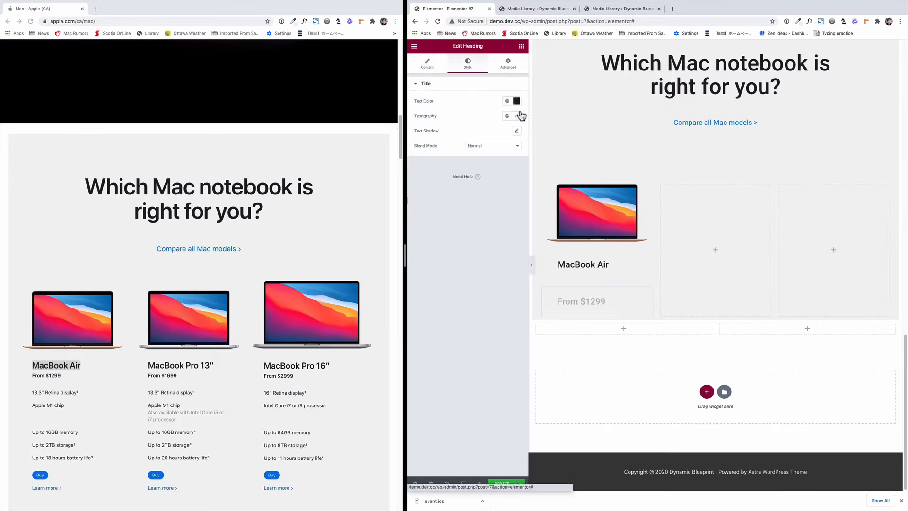
left_click(517, 117)
left_click(511, 178)
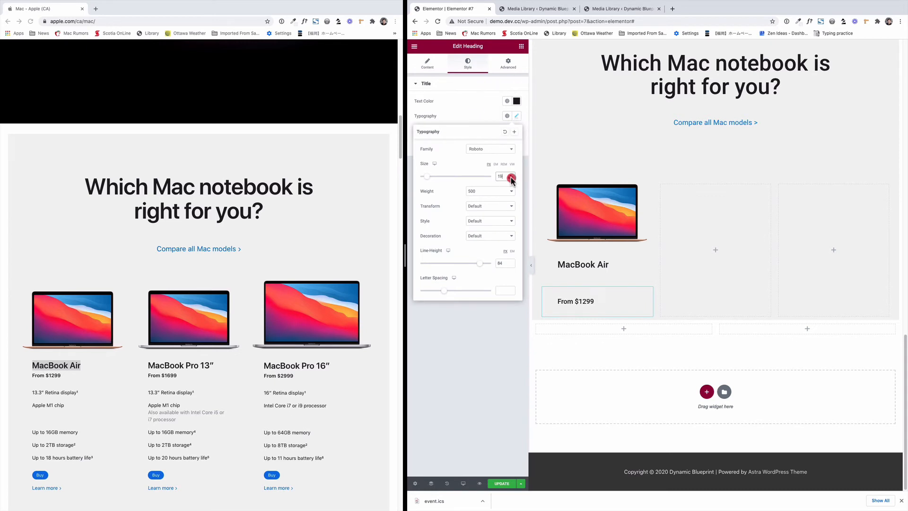
left_click(511, 175)
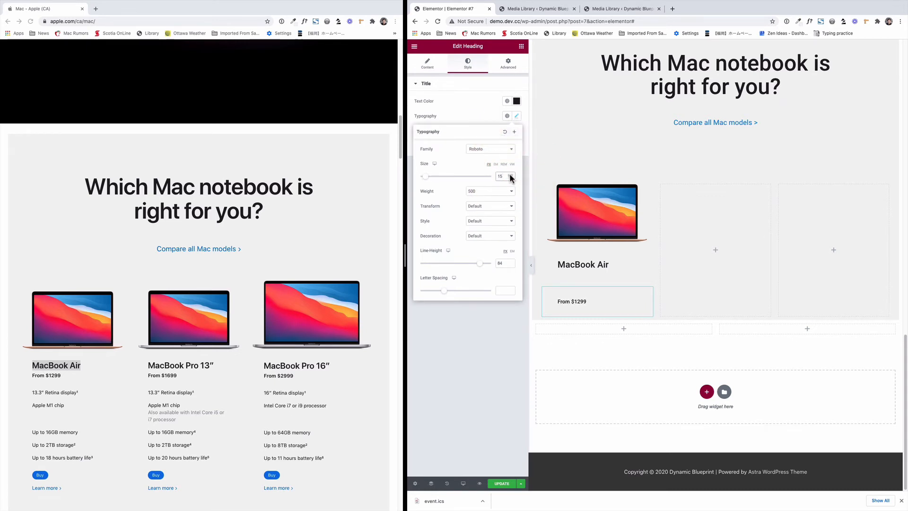
left_click(511, 175)
- Add a Text Editor widget below the From $1299 heading in the first column
left_click(521, 46)
left_click_drag(498, 152, 583, 319)
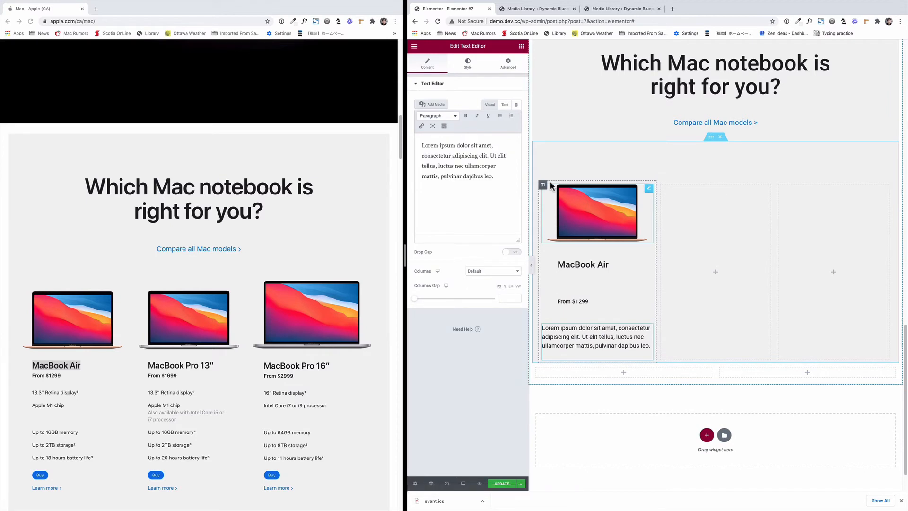
- Check the MacBook Air heading's padding, then unlink the Text Editor's padding values and set its left padding to 44 px
left_click(646, 252)
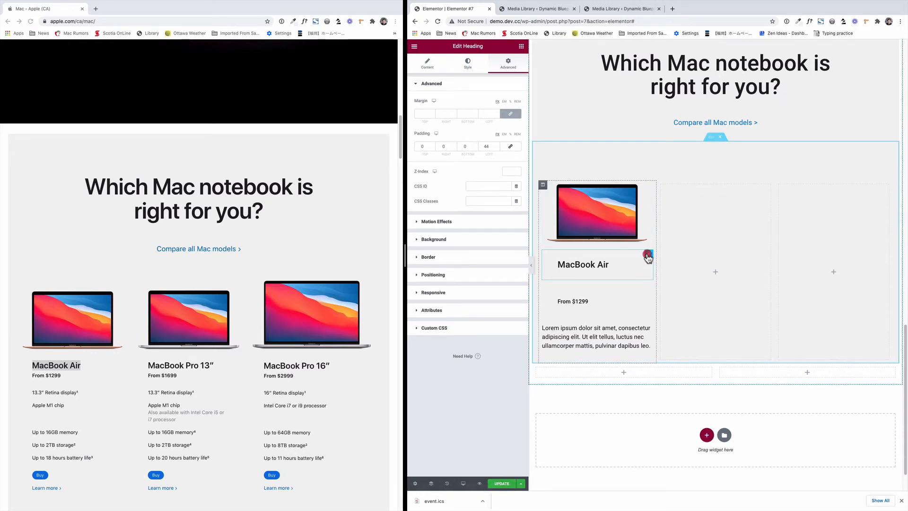
left_click(468, 64)
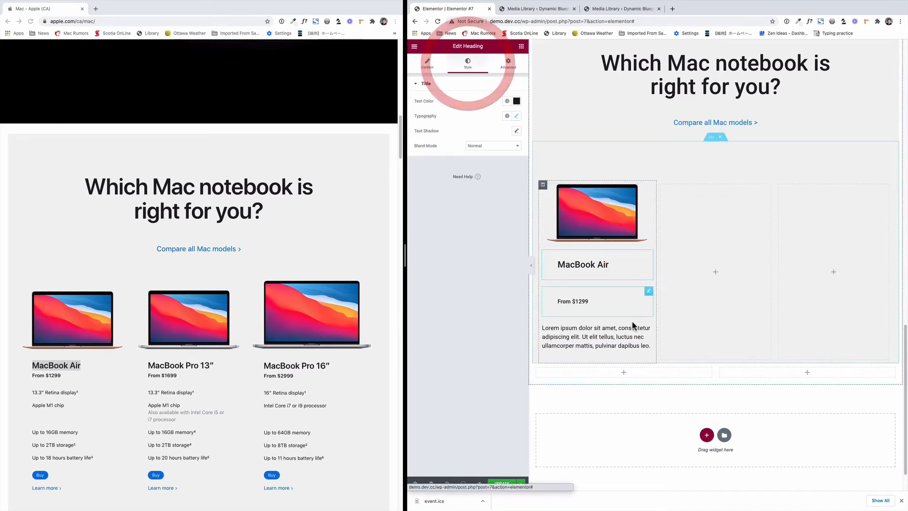
left_click(649, 327)
left_click(509, 64)
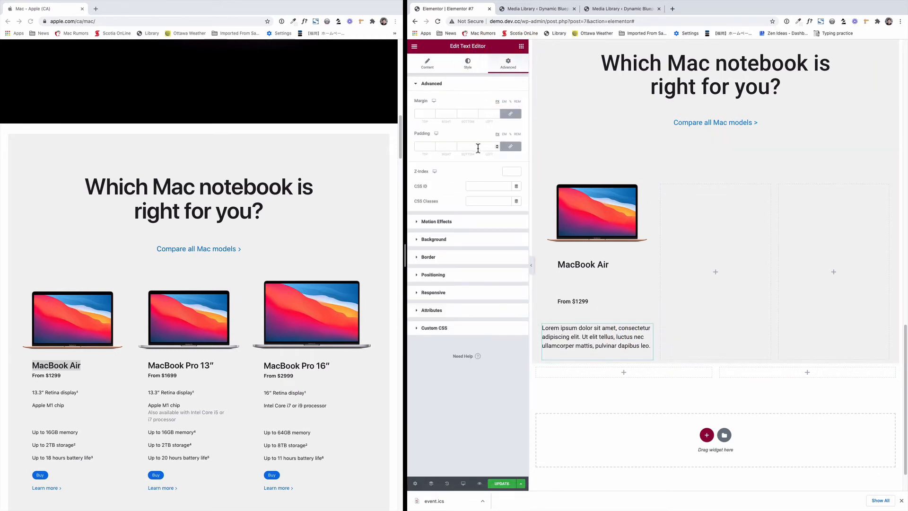
left_click(510, 148)
left_click(487, 147)
type("440")
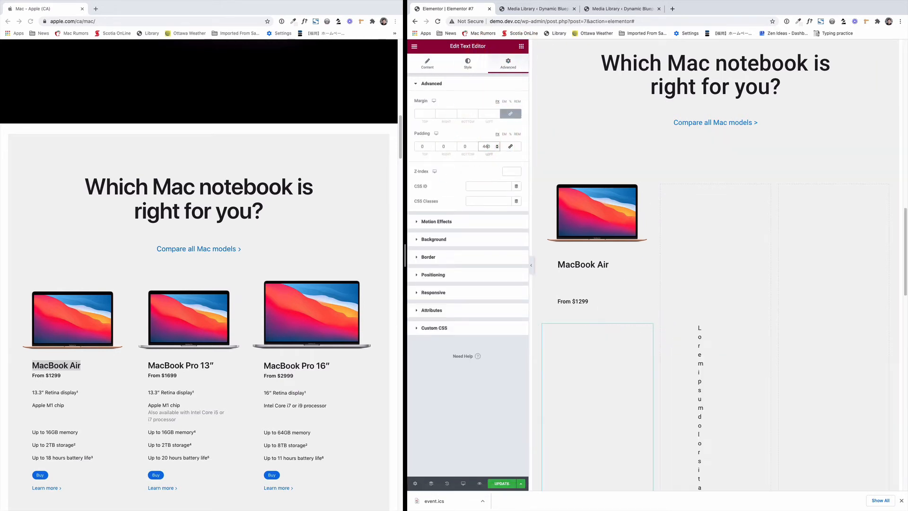
type("44")
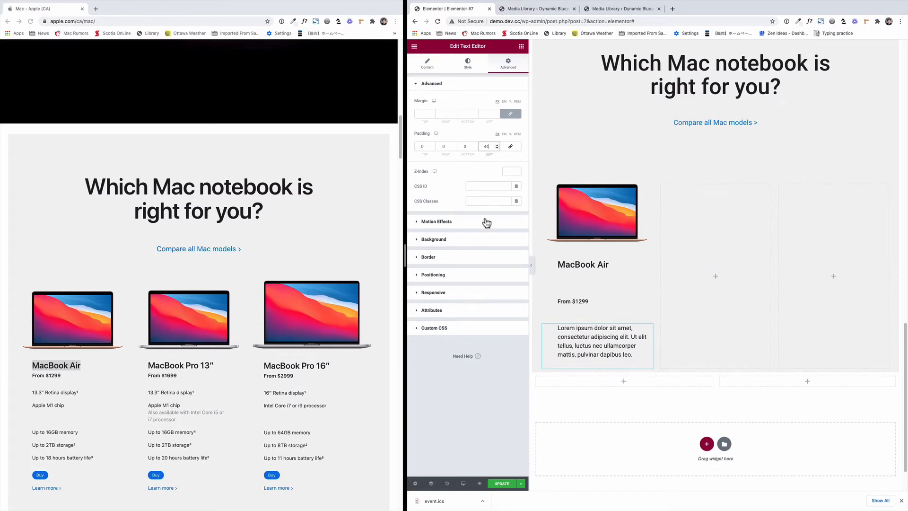
- Inspect the font of the 13.3" Retina display line on the Apple page and set the Text Editor's font size to 14 px
left_click(468, 63)
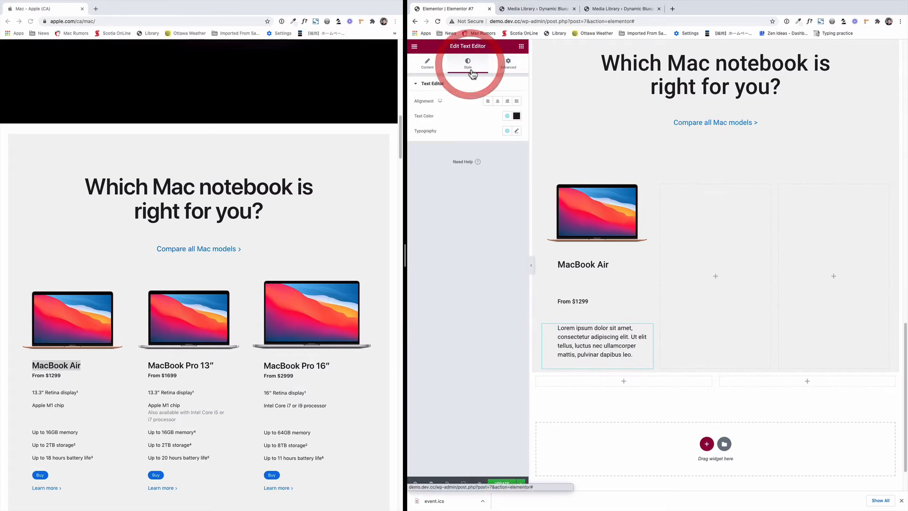
left_click(305, 21)
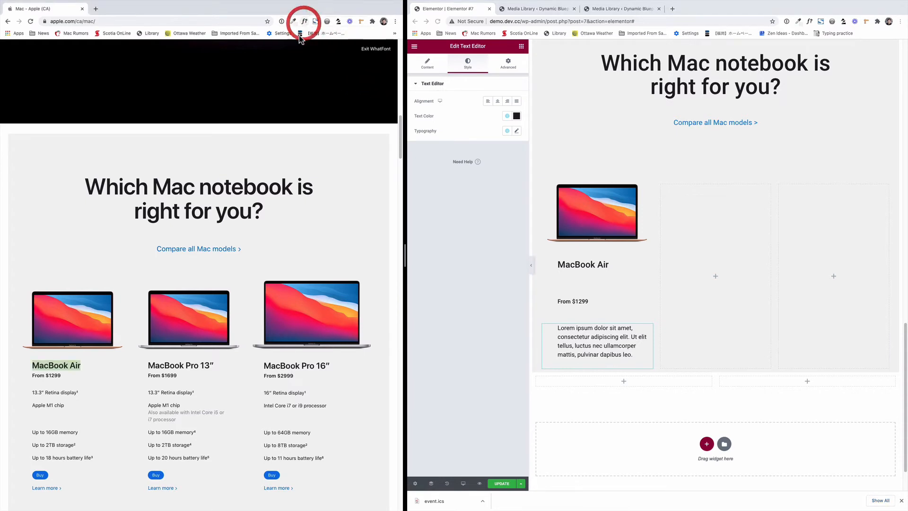
left_click(71, 395)
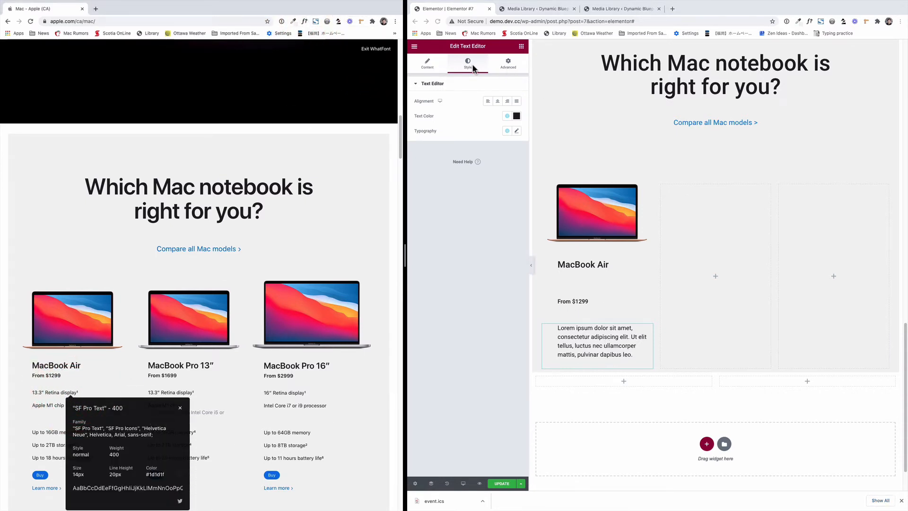
left_click(516, 132)
double_click(496, 192)
type("14")
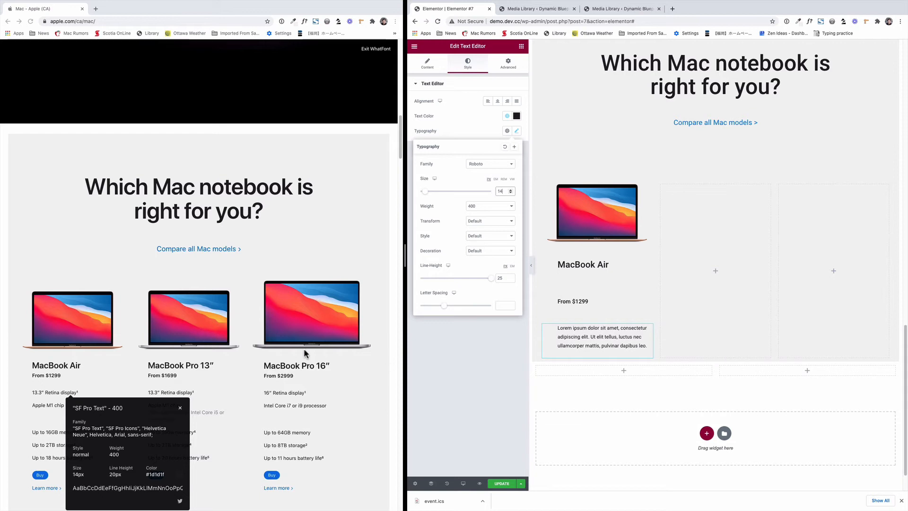
left_click(463, 90)
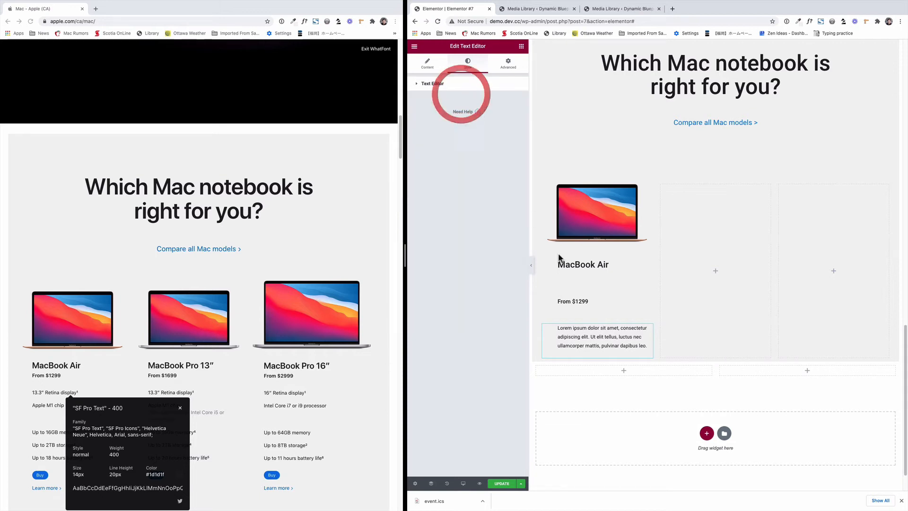
- Close the font inspector and replace the Text Editor's placeholder with the MacBook Air specification lines copied from the Apple page
left_click(430, 66)
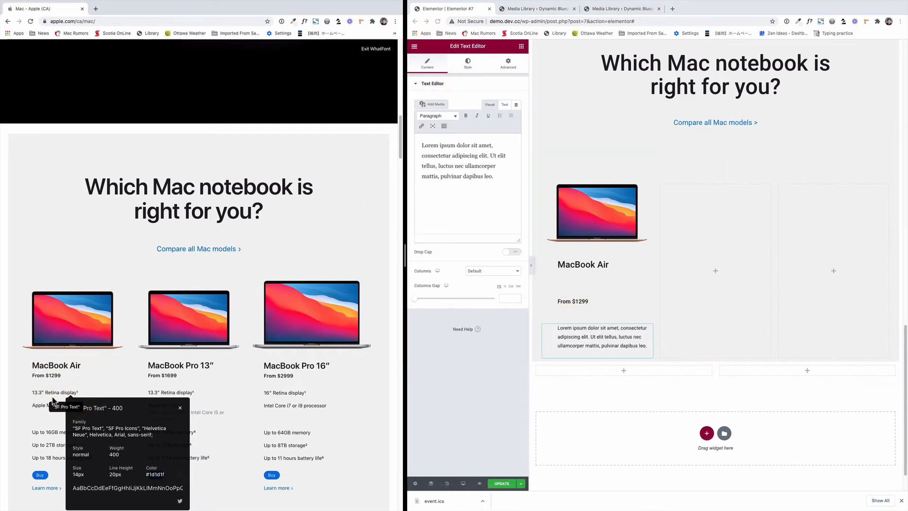
left_click(182, 408)
left_click(386, 50)
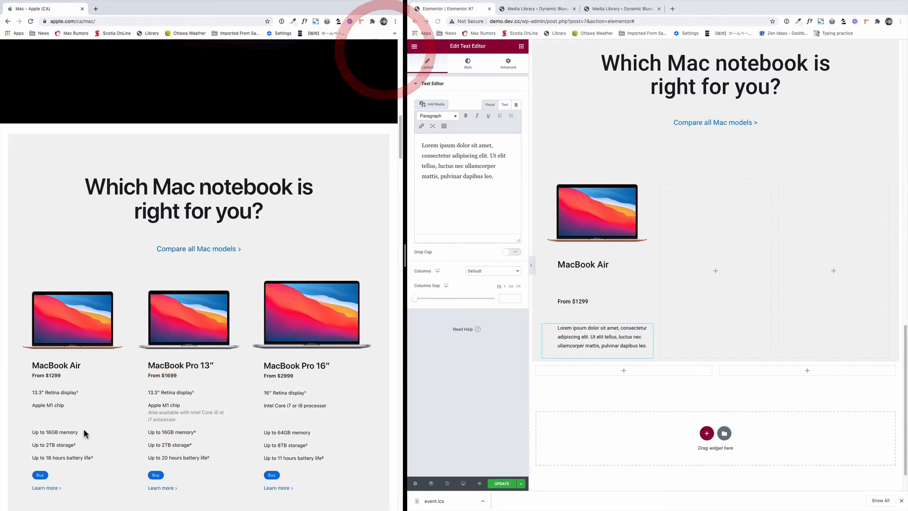
left_click(70, 391)
left_click(110, 466)
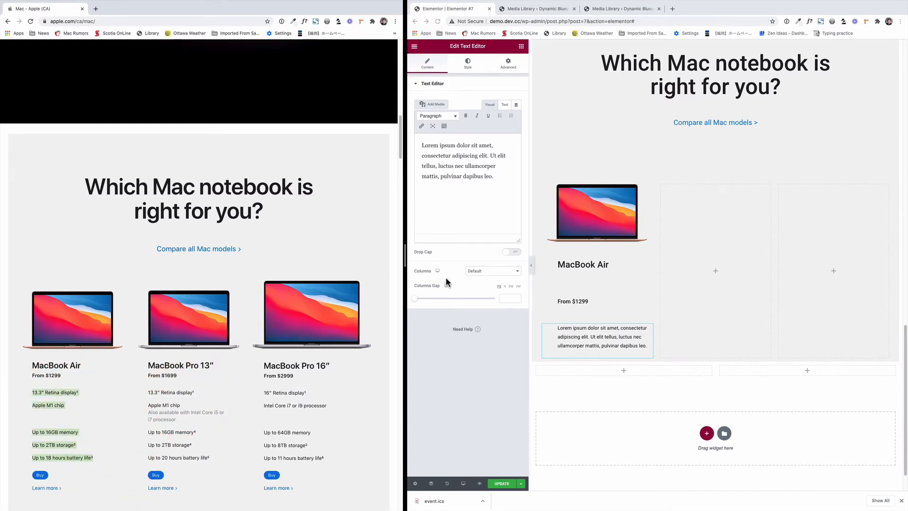
left_click_drag(458, 179, 509, 186)
type("13.3\" Retina display¹ Apple M1 chip Up to 16GB memory Up to 2TB storage² Up to 18 hours battery life³")
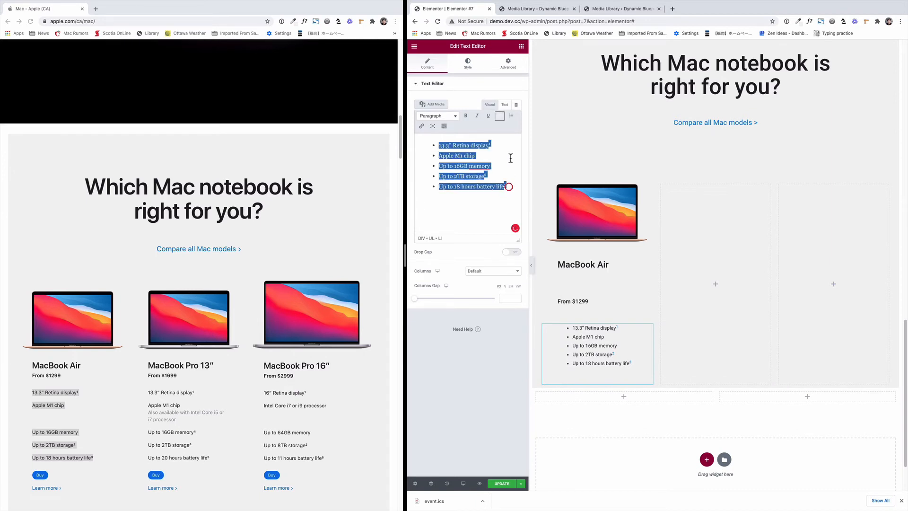
- Remove the bullet list formatting from the specification lines and insert an empty line after Apple M1 chip
left_click(500, 115)
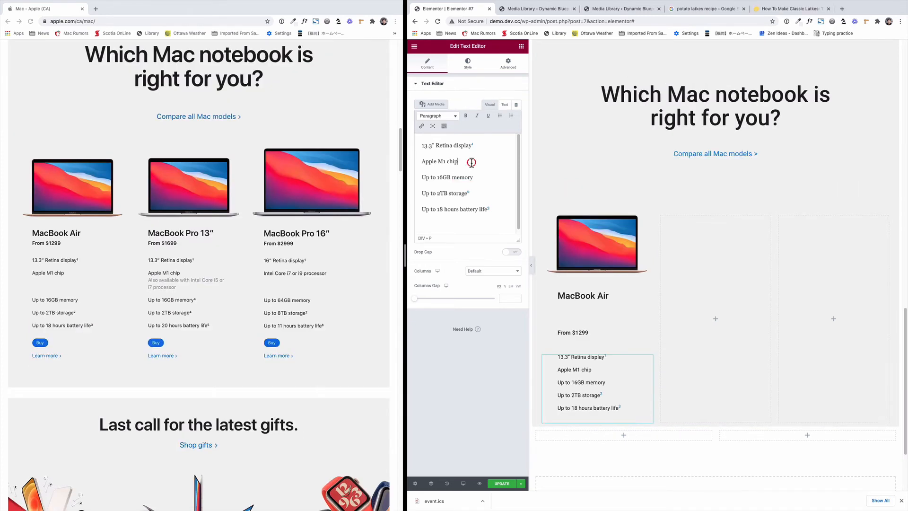
key("Return")
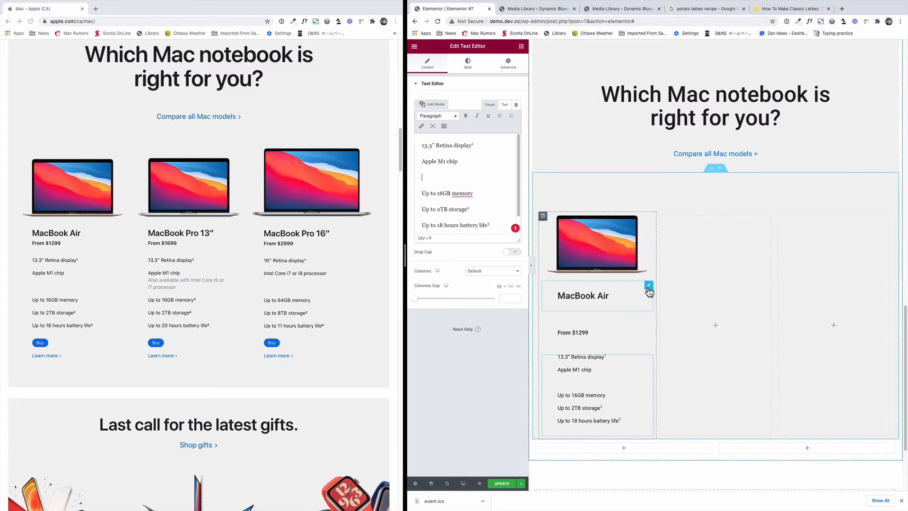
- Unlink the MacBook Air heading's margin values and give it a negative top margin to bring it closer to the laptop image
left_click(649, 291)
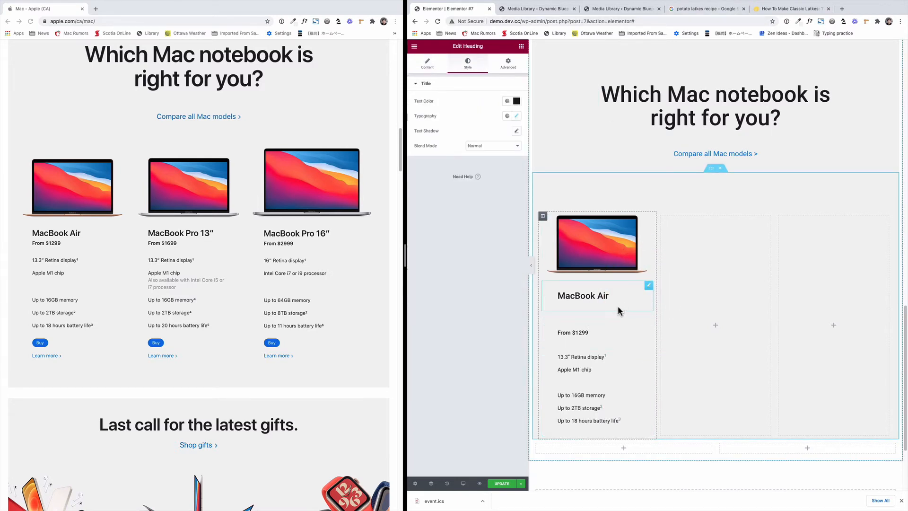
right_click(650, 289)
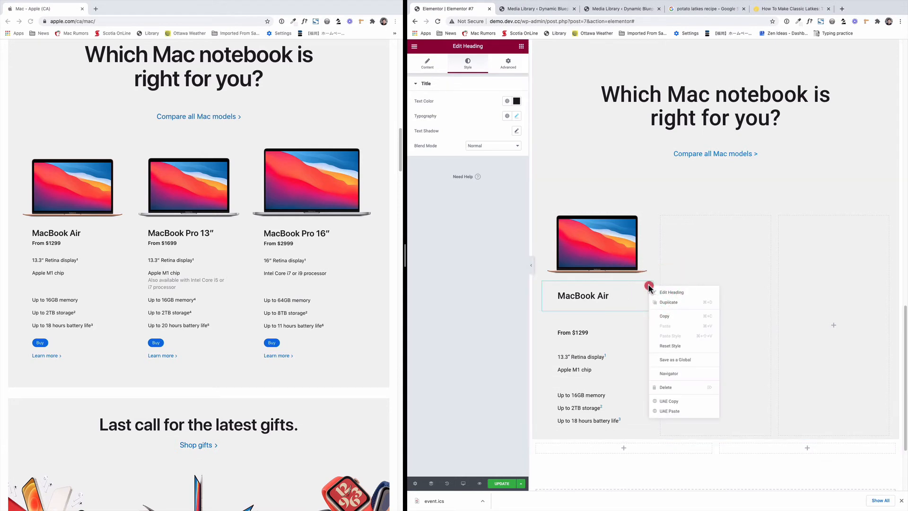
left_click(671, 294)
left_click(508, 67)
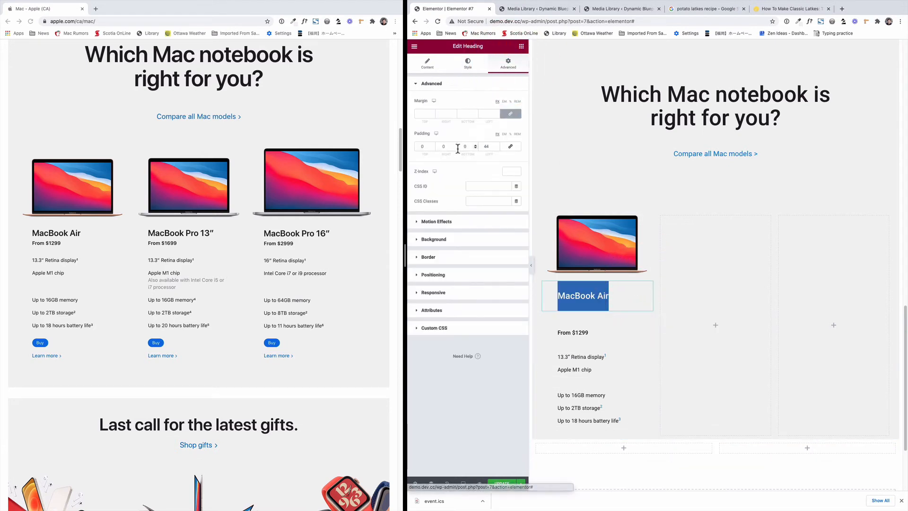
left_click(430, 146)
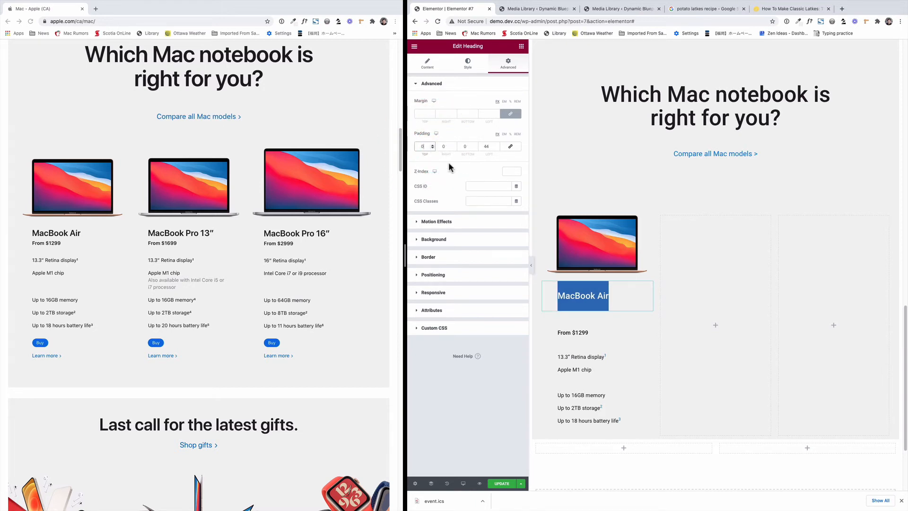
left_click(448, 127)
left_click(510, 114)
left_click(433, 115)
left_click(433, 115)
left_click(432, 116)
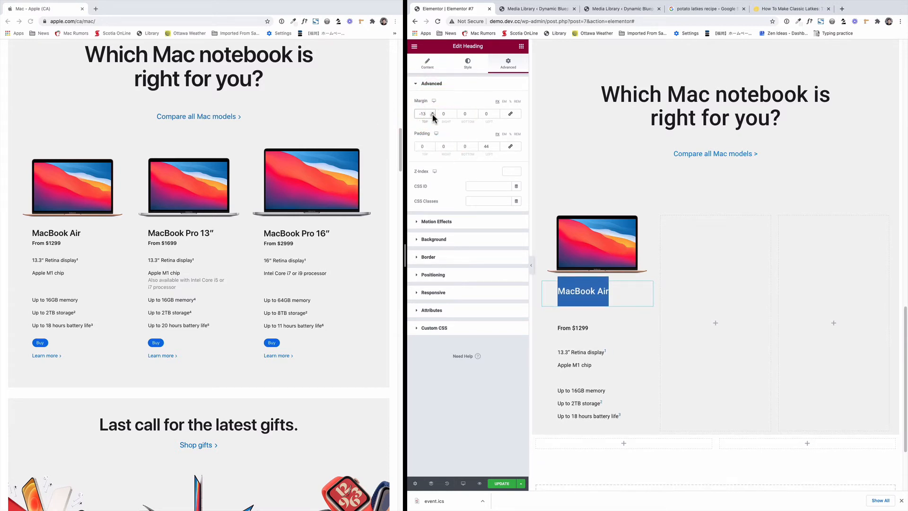
left_click(432, 116)
- Unlink the From $1299 heading's margin values and set its top margin to -77 px
left_click(623, 325)
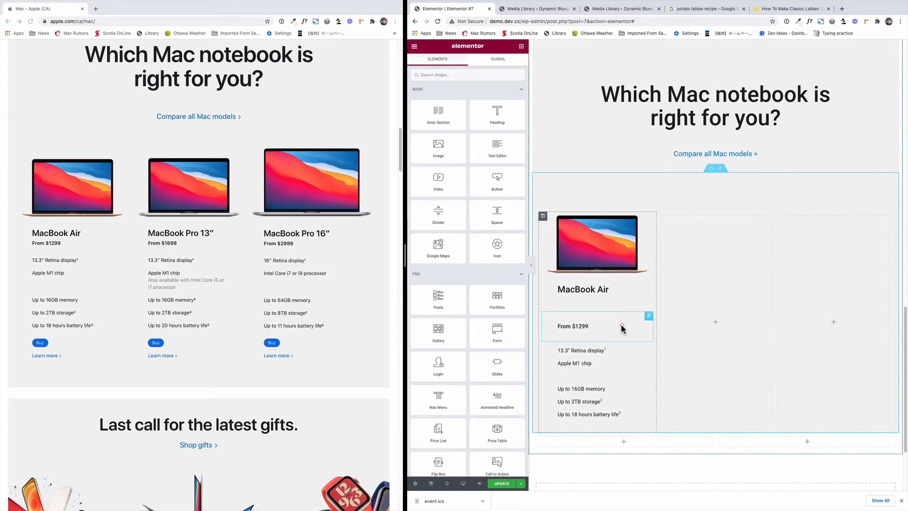
left_click(648, 319)
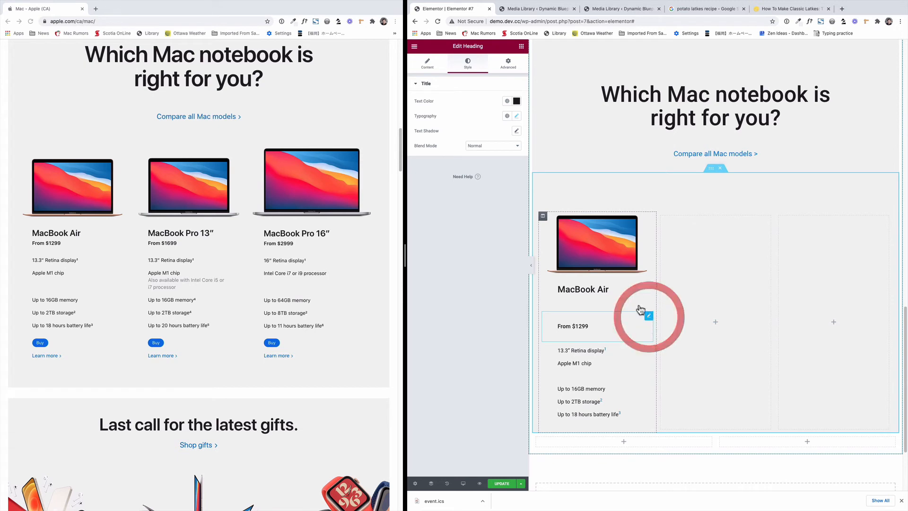
left_click(508, 63)
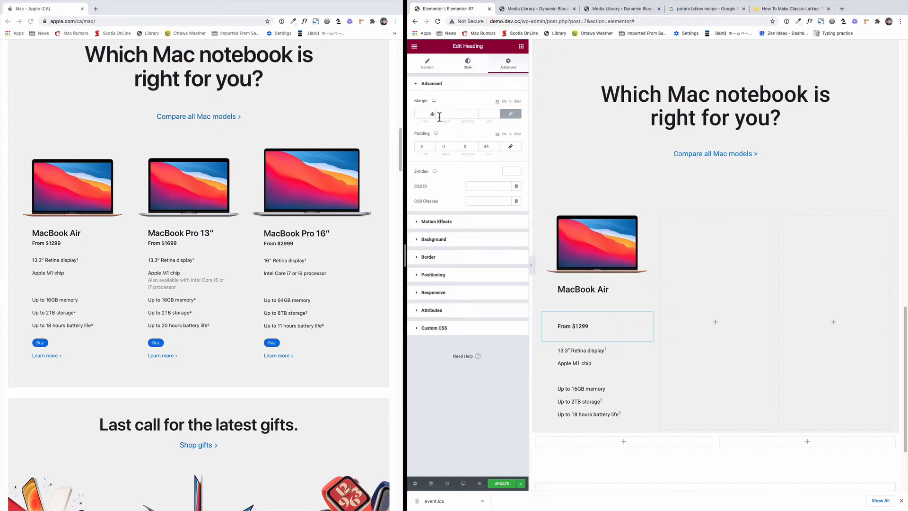
left_click(511, 114)
left_click(433, 116)
left_click(432, 116)
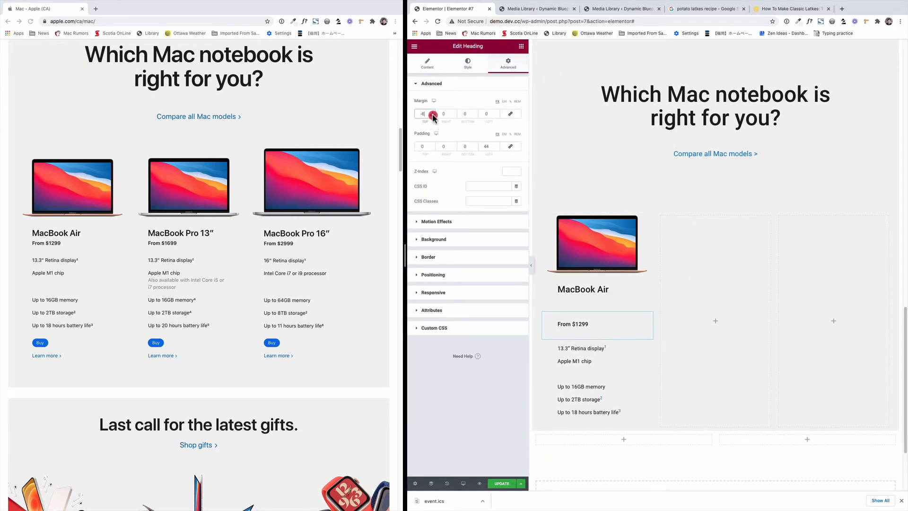
left_click(425, 114)
key("BackSpace")
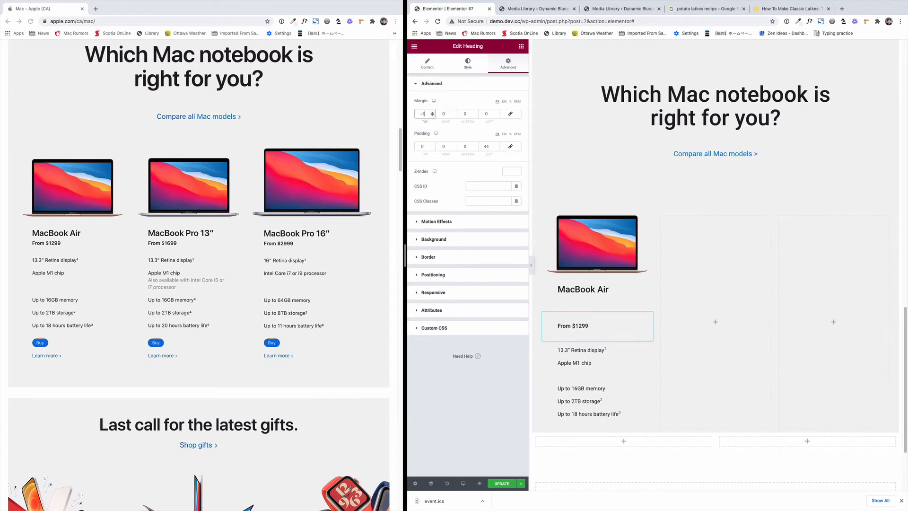
type("114")
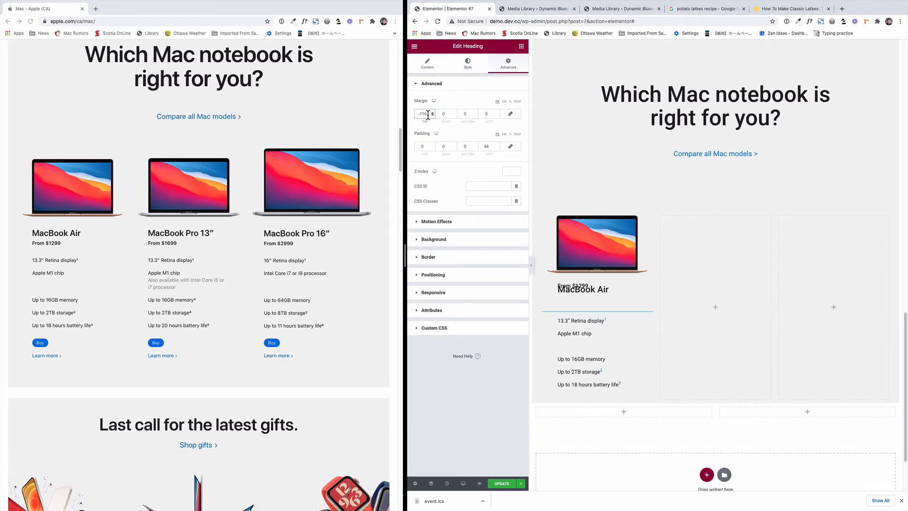
key("BackSpace")
key("BackSpace")
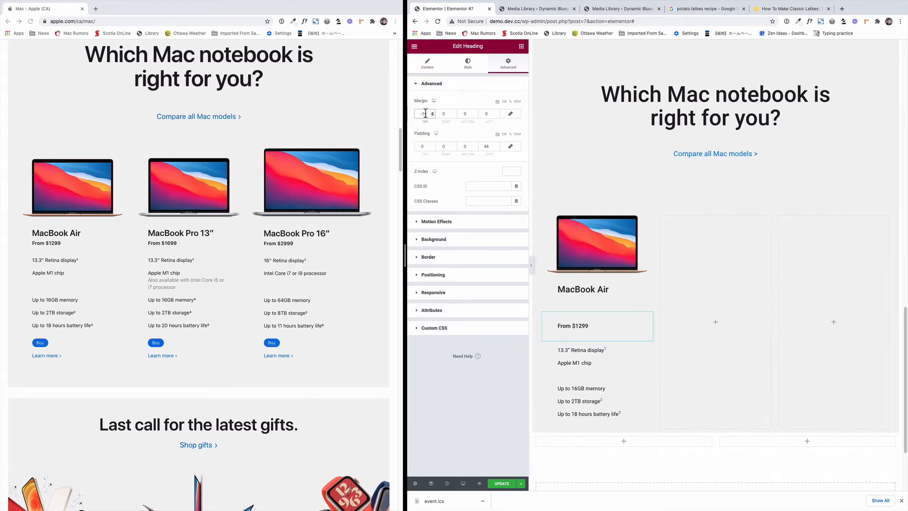
key("BackSpace")
type("77")
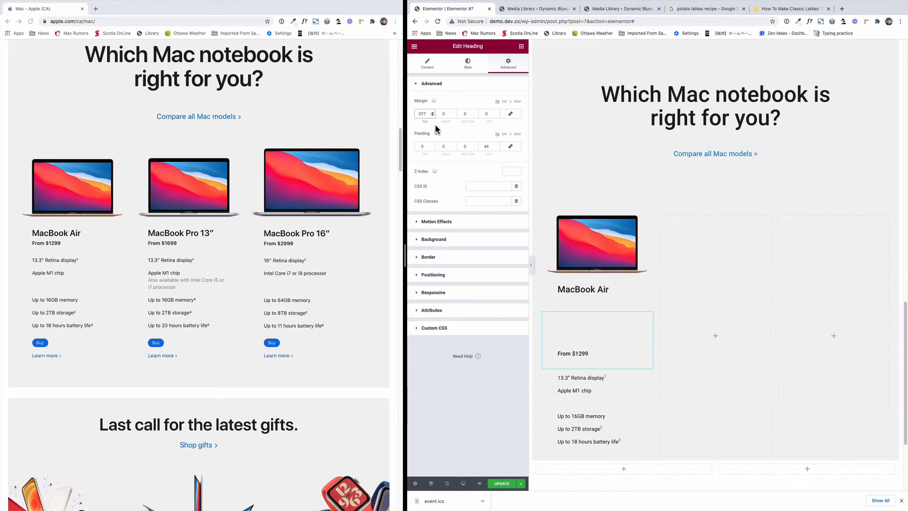
left_click_drag(422, 113, 413, 114)
type("-")
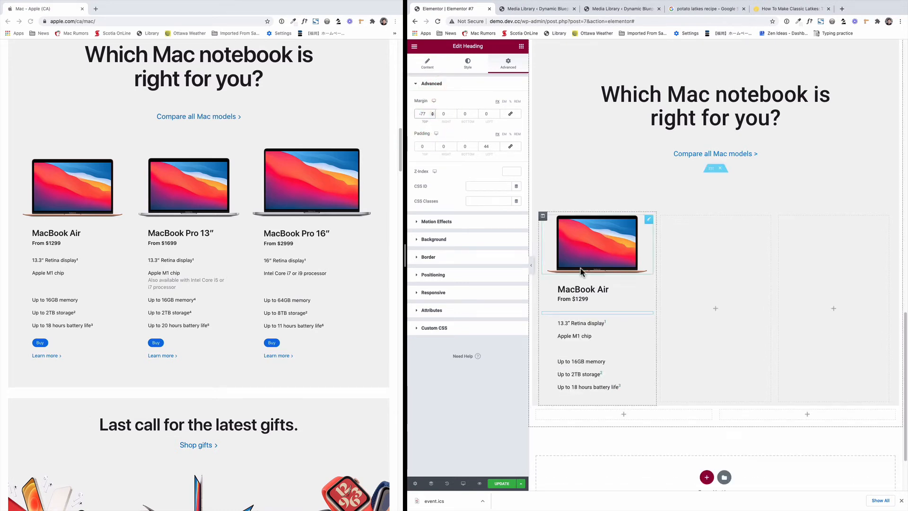
- Fine-tune the From $1299 heading's top margin to -74 px
scroll(585, 296, "down", 1)
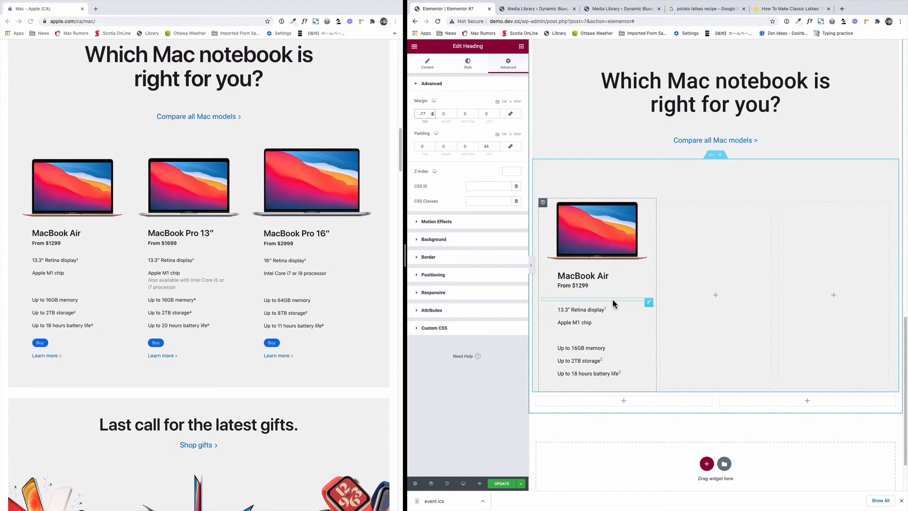
left_click(649, 300)
left_click(433, 112)
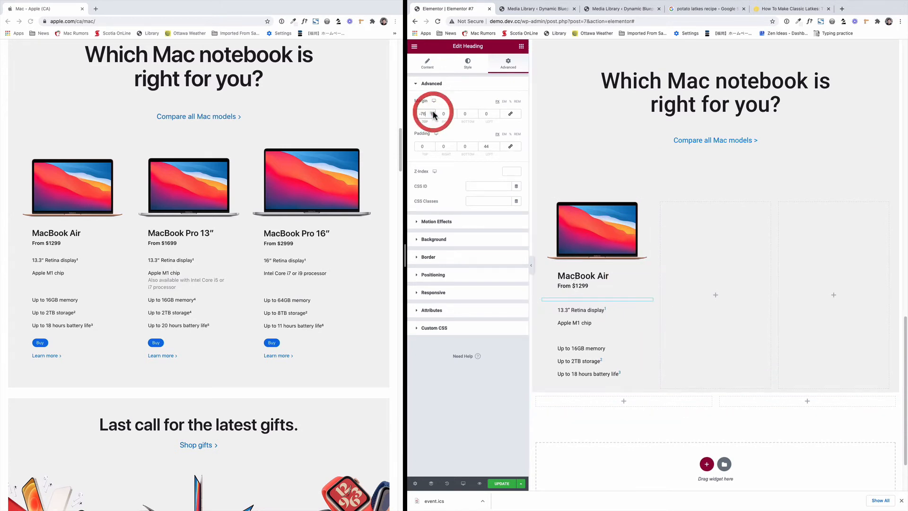
left_click(433, 113)
left_click(433, 112)
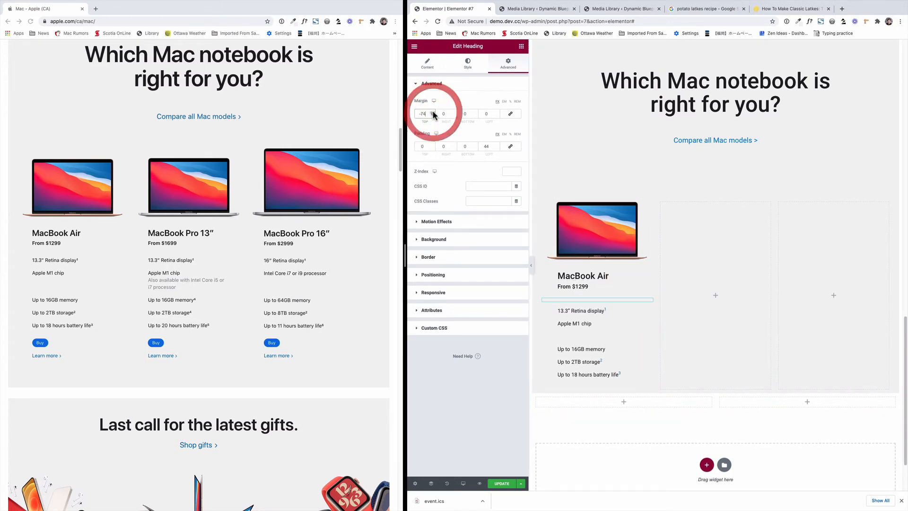
- Unlink the specification text's margin values, zero them and set its top margin to -19 px
left_click(611, 310)
left_click(509, 63)
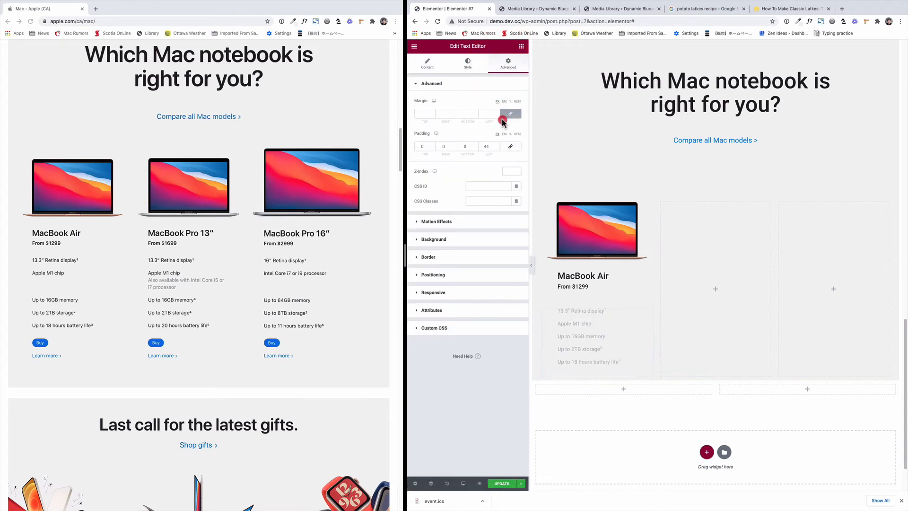
left_click(431, 114)
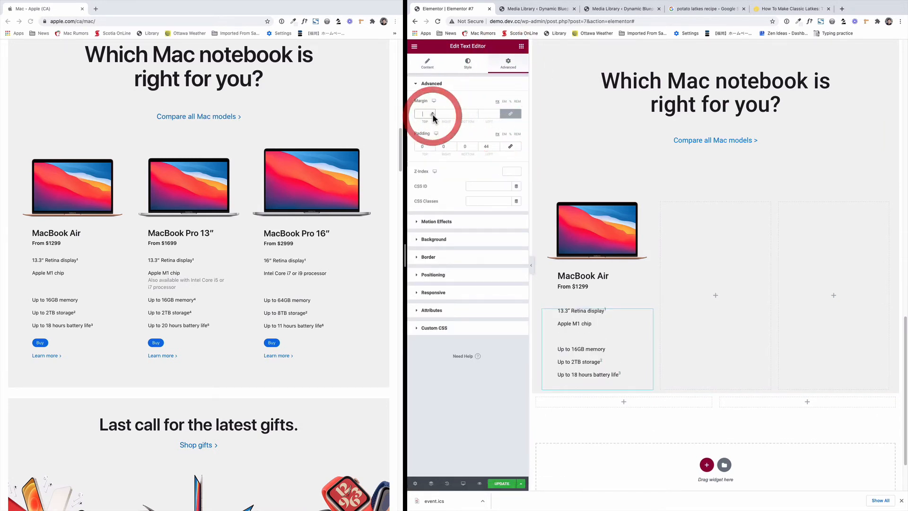
type("0")
left_click(511, 114)
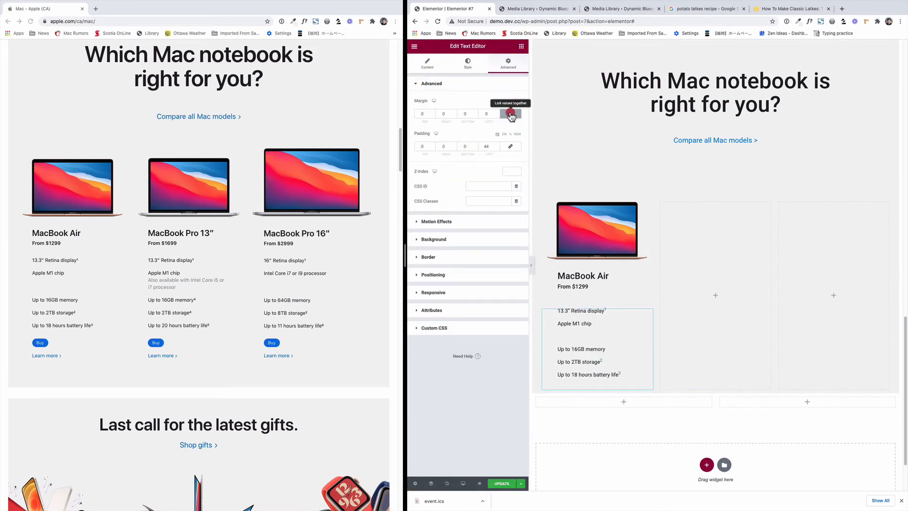
left_click(433, 115)
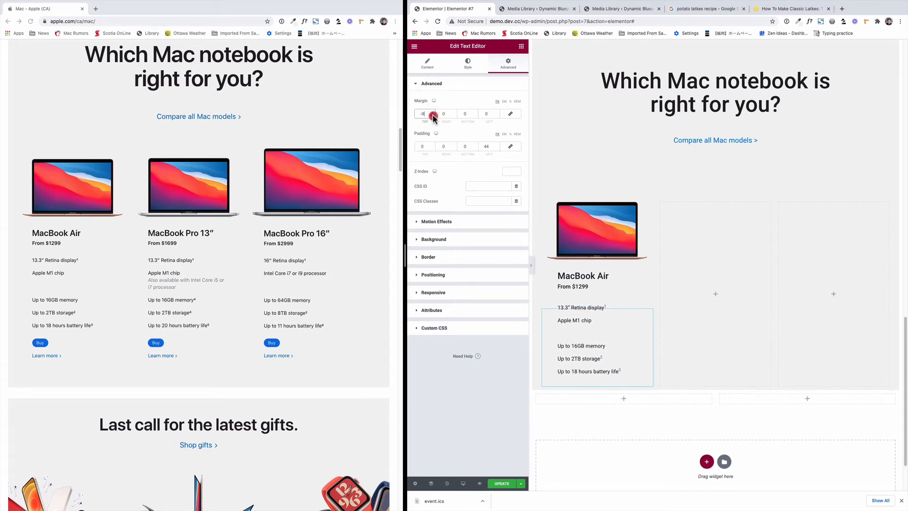
left_click(432, 115)
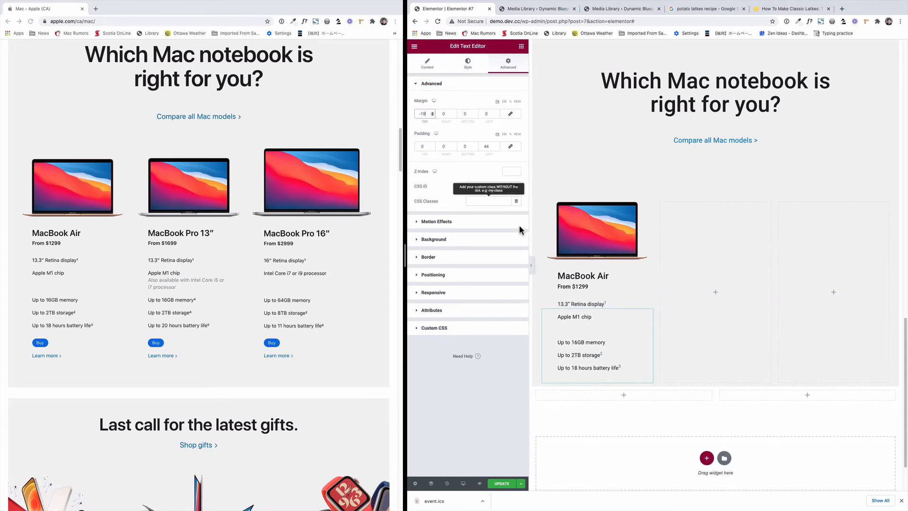
- Duplicate the Mac mini section's Buy button and move the copy below the MacBook Air specification text
left_click(521, 46)
left_click(497, 178)
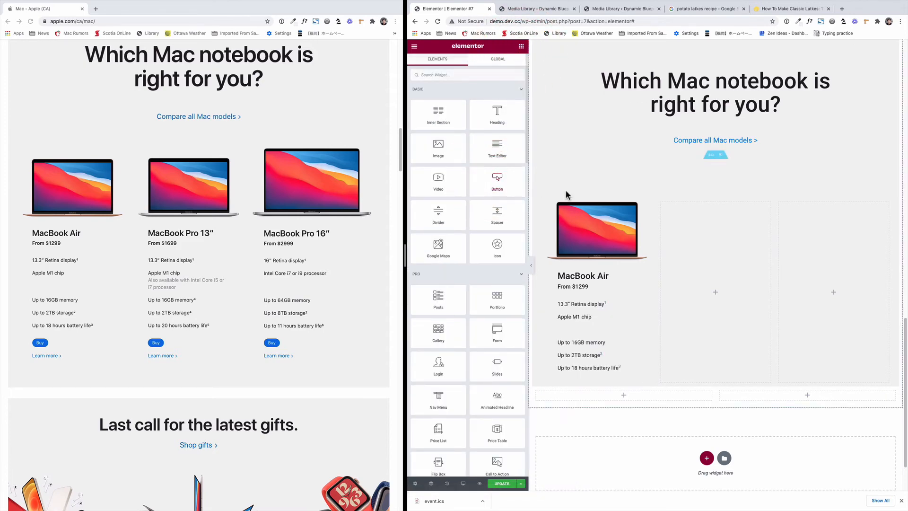
scroll(570, 194, "up", 5)
left_click(625, 147)
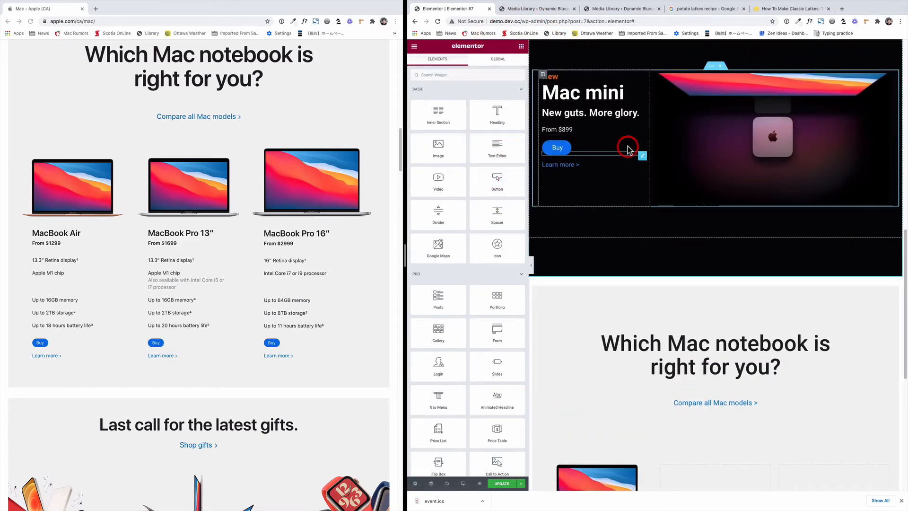
right_click(640, 150)
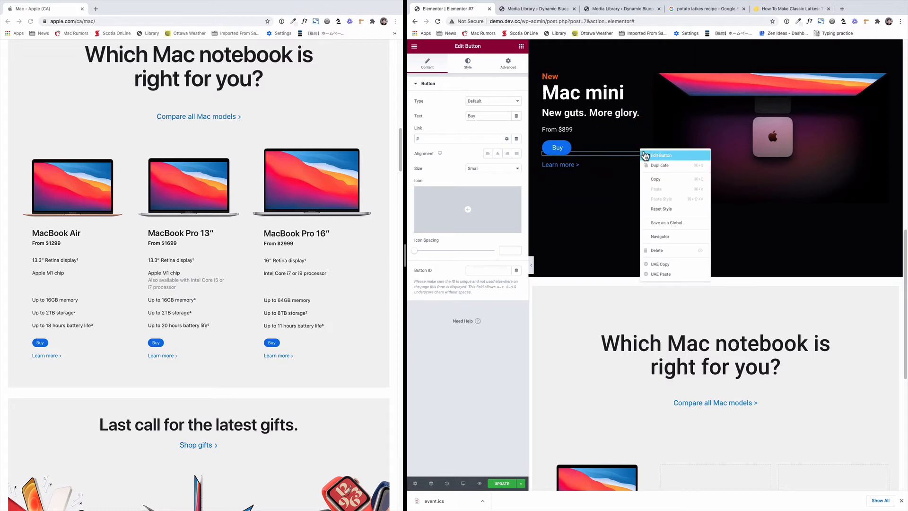
left_click(653, 166)
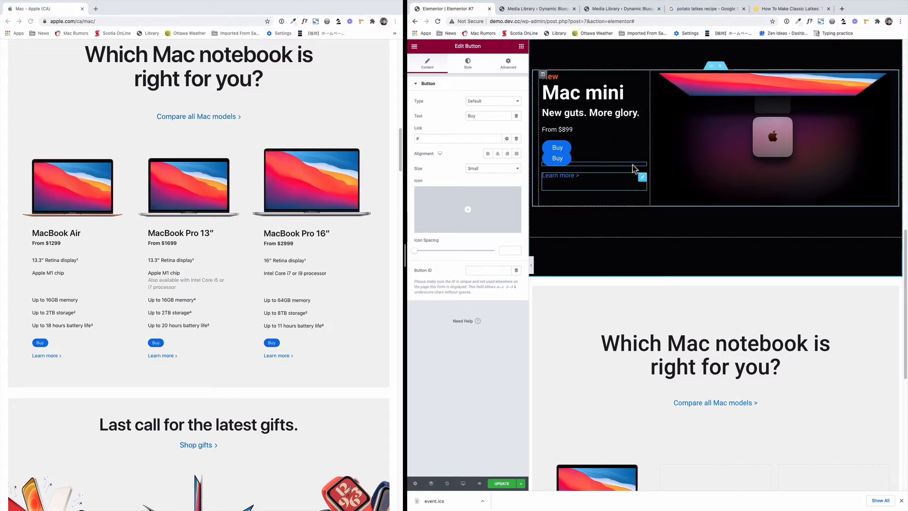
left_click(568, 164)
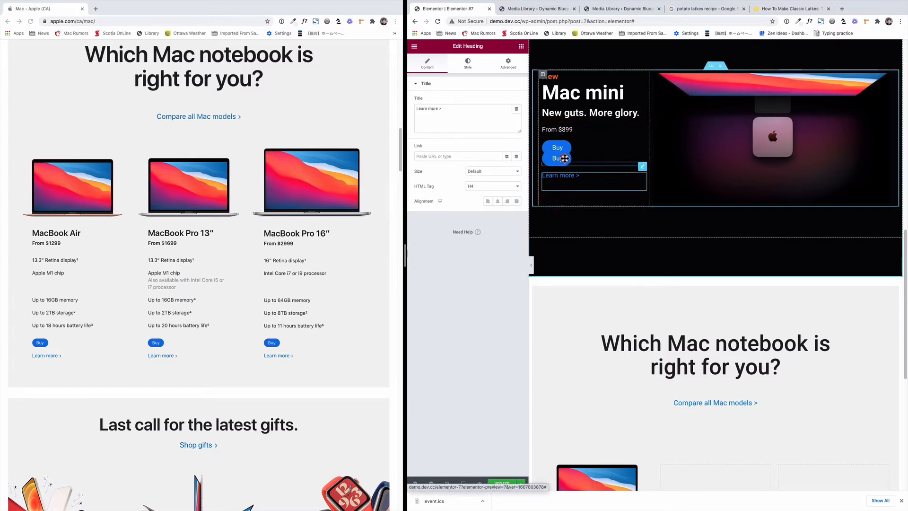
left_click_drag(560, 158, 583, 416)
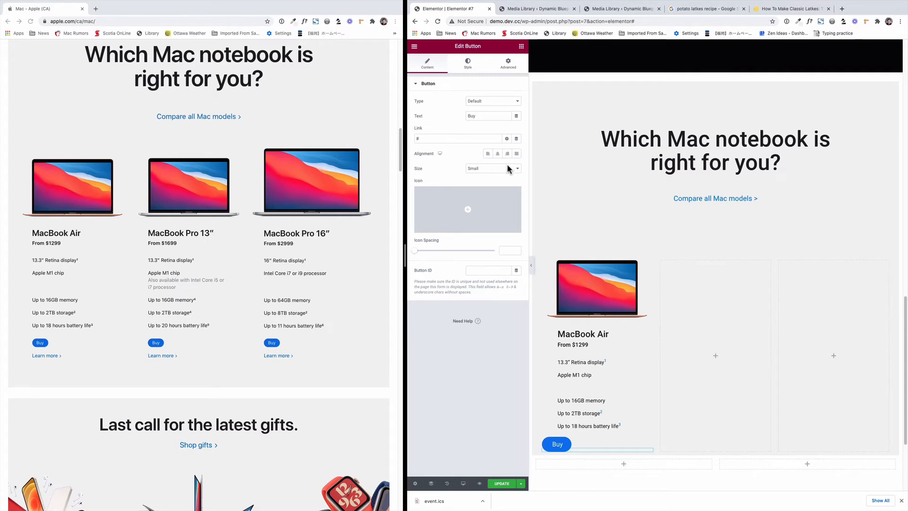
- Set the MacBook Air Buy button's size to Extra Small and its unlinked left padding to 44 px
left_click(492, 169)
left_click(495, 163)
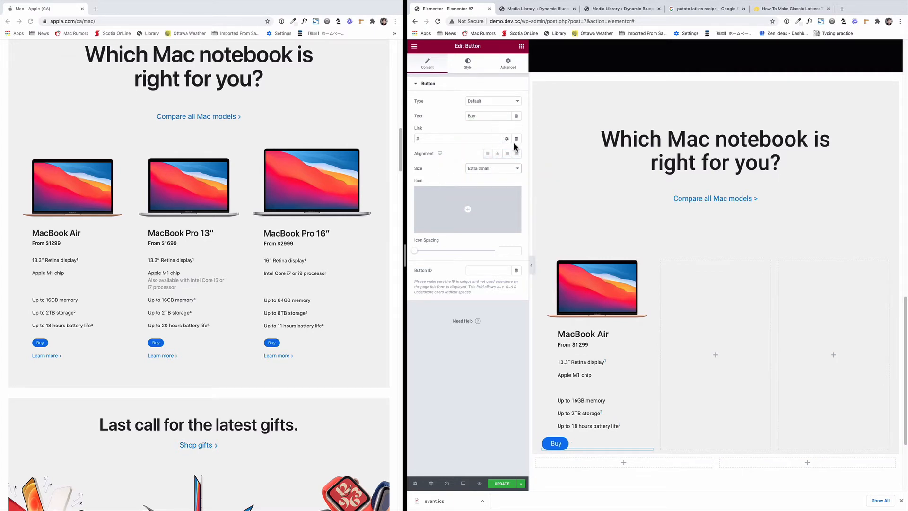
left_click(508, 63)
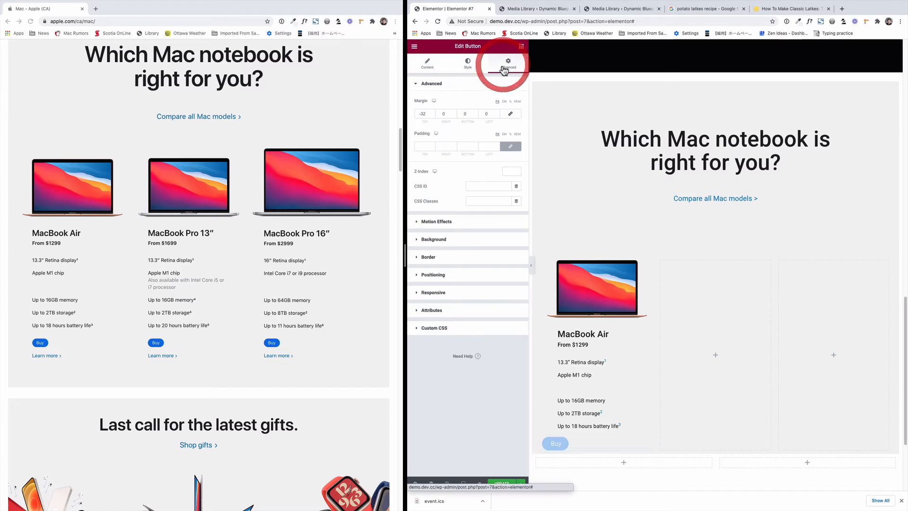
left_click(510, 146)
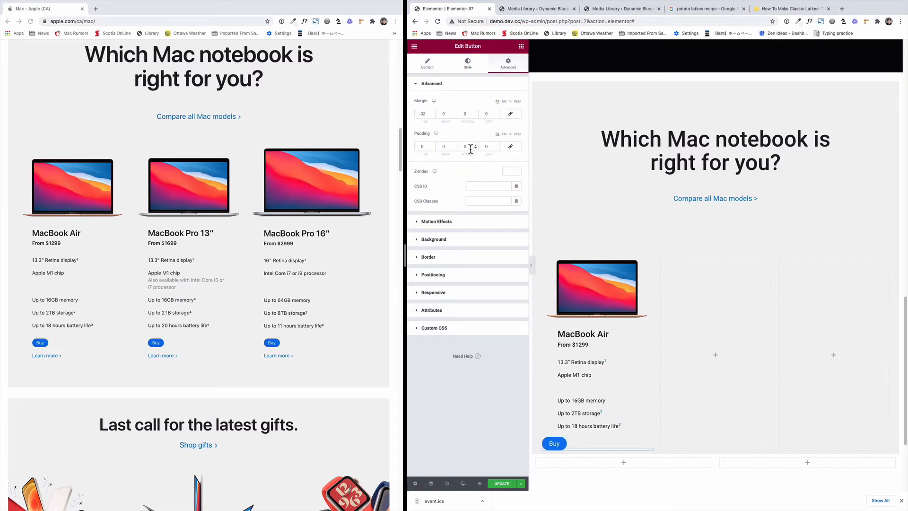
left_click(488, 146)
type("44")
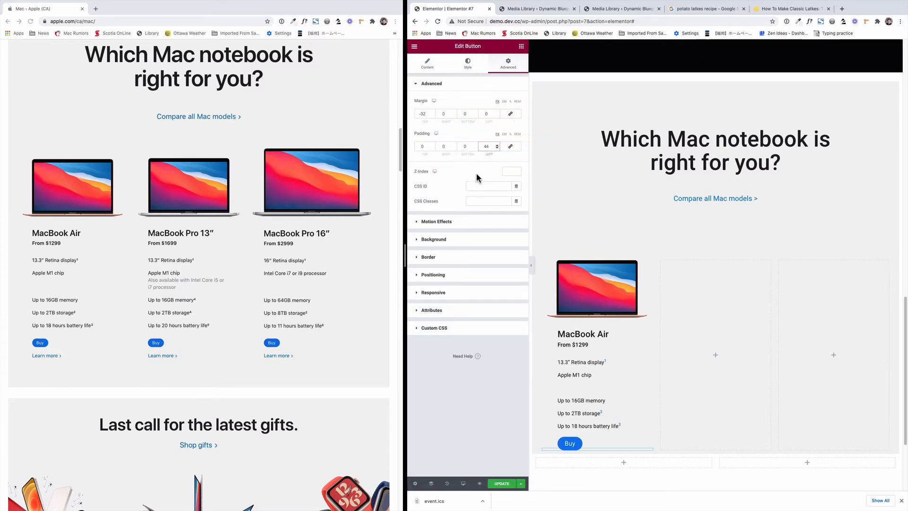
- Reduce the MacBook Air Buy button's font size to match the small Buy buttons on Apple's page
left_click(464, 89)
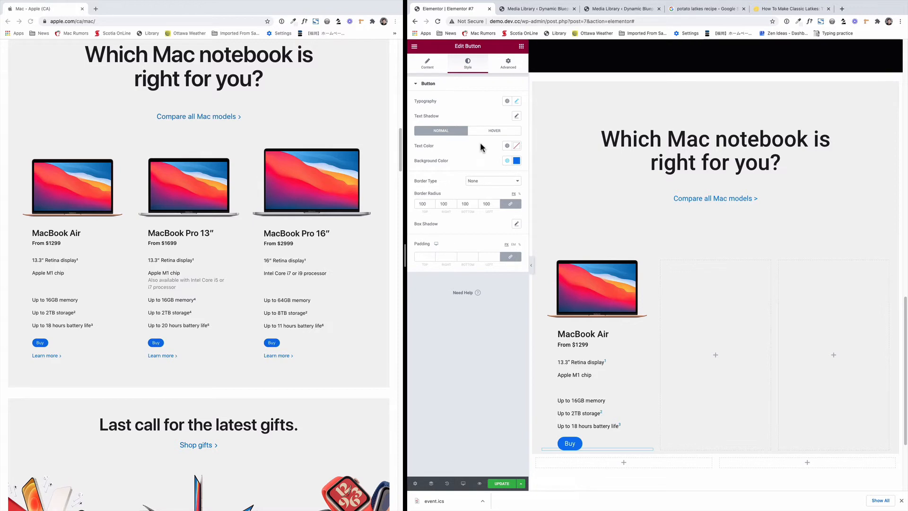
left_click(666, 4)
left_click(668, 19)
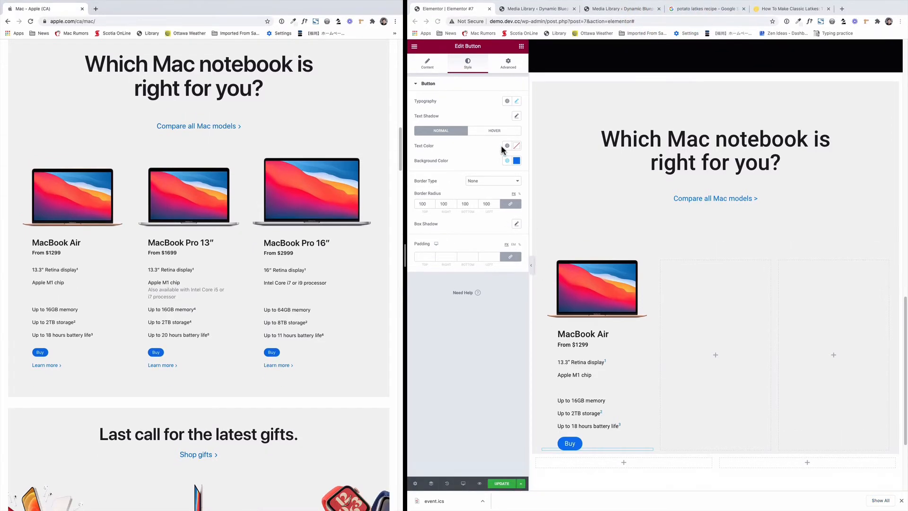
left_click(518, 103)
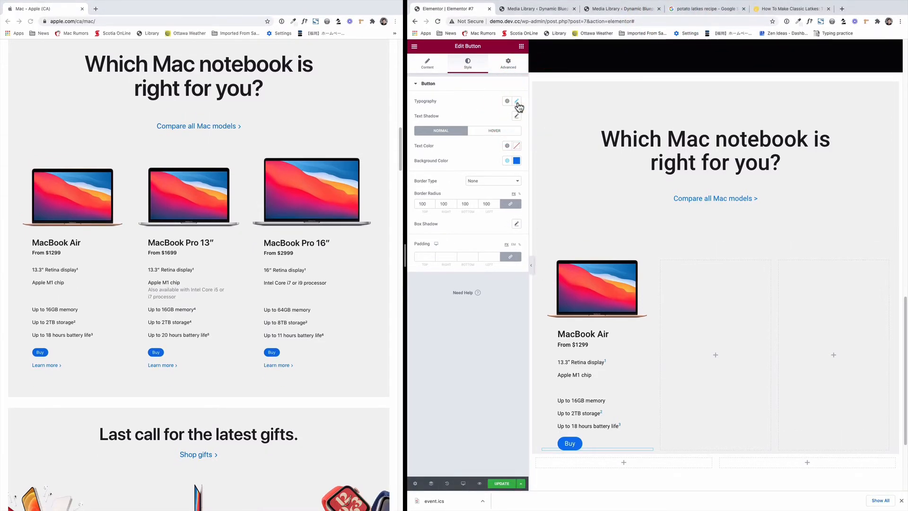
left_click(517, 105)
left_click(500, 161)
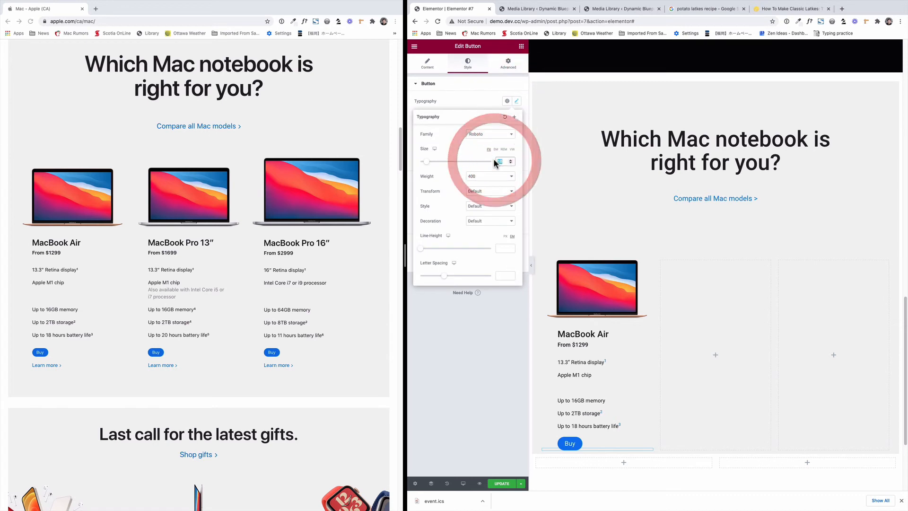
type("12")
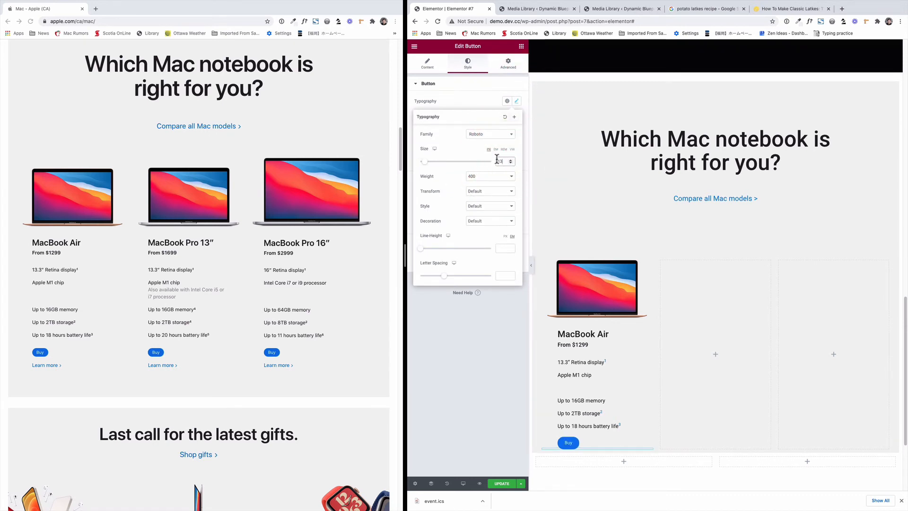
left_click(487, 101)
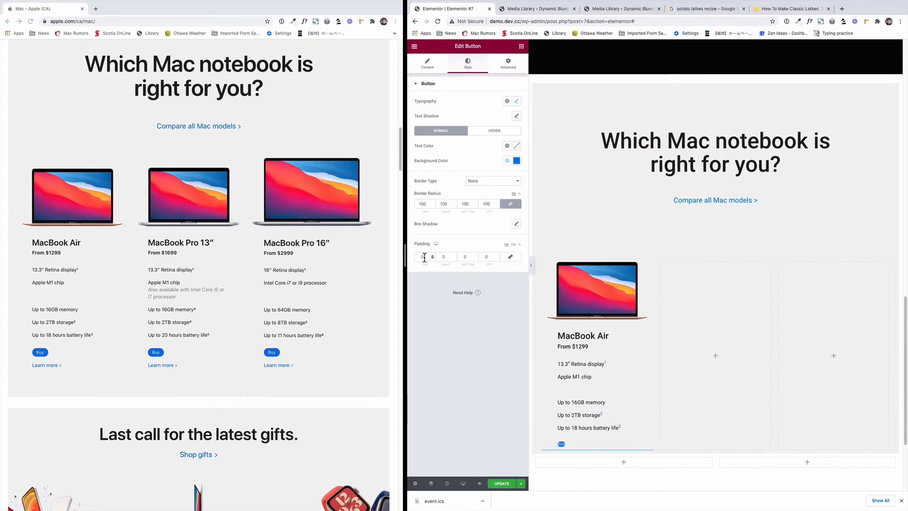
- Set the Buy button's inner padding to 12 px on all four sides, with the values unlinked
left_click_drag(424, 257, 417, 257)
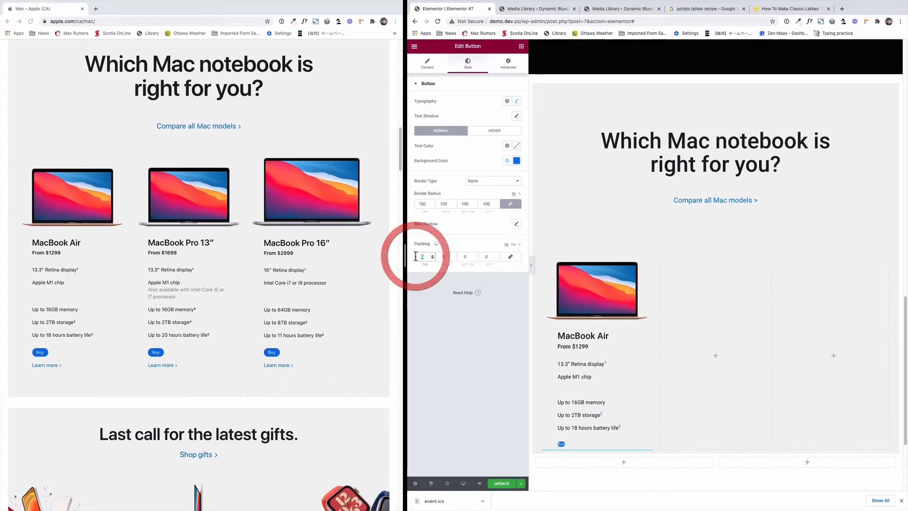
type("12")
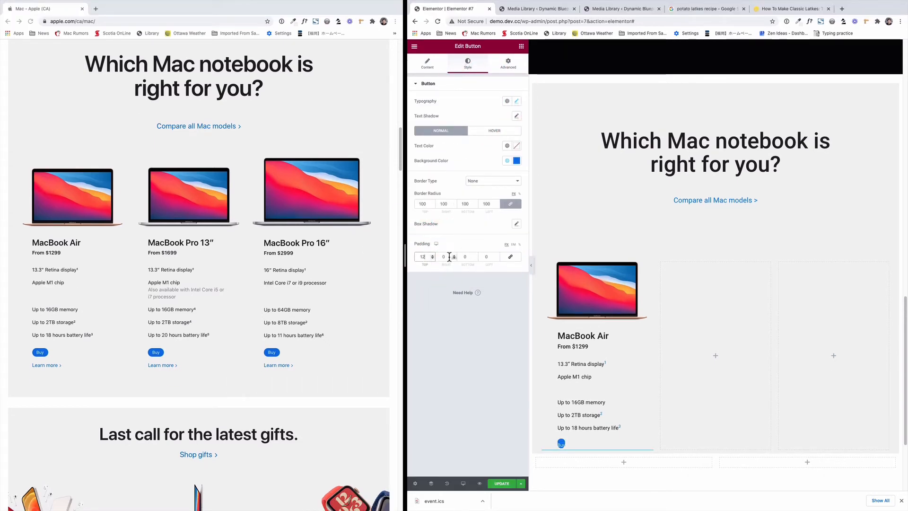
type("12")
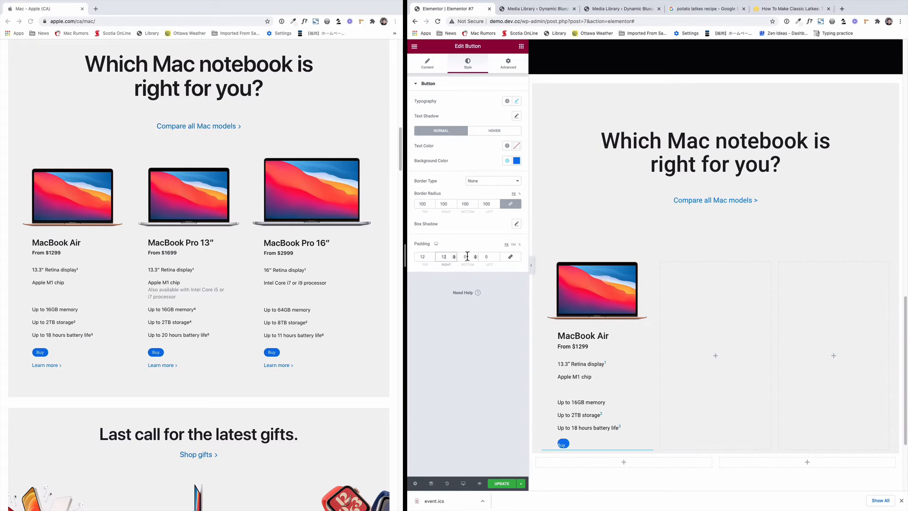
key("Tab")
type("12")
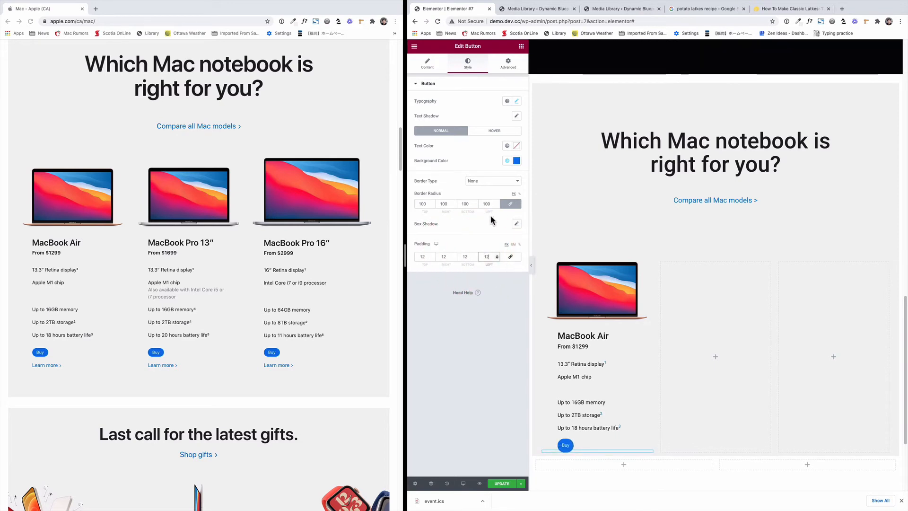
- Adjust the Buy button's border radius to 19 px on all corners
double_click(426, 204)
type("12")
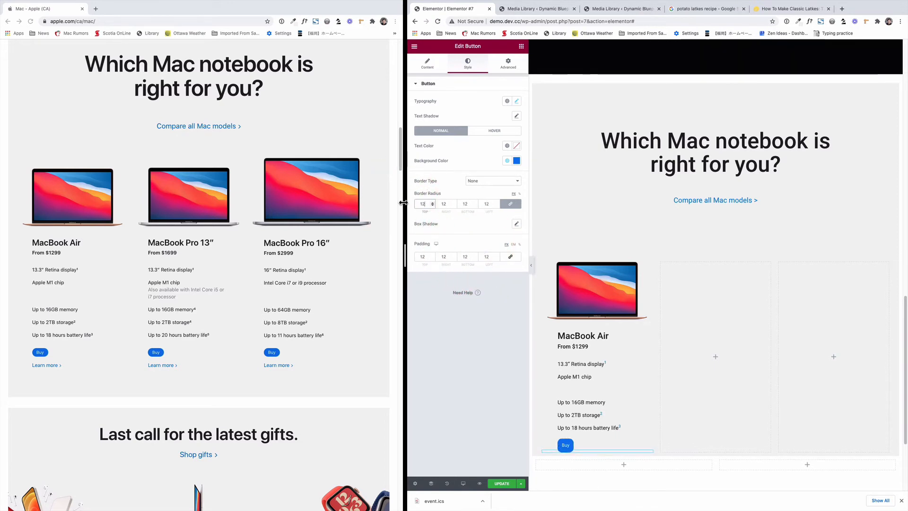
left_click(497, 206)
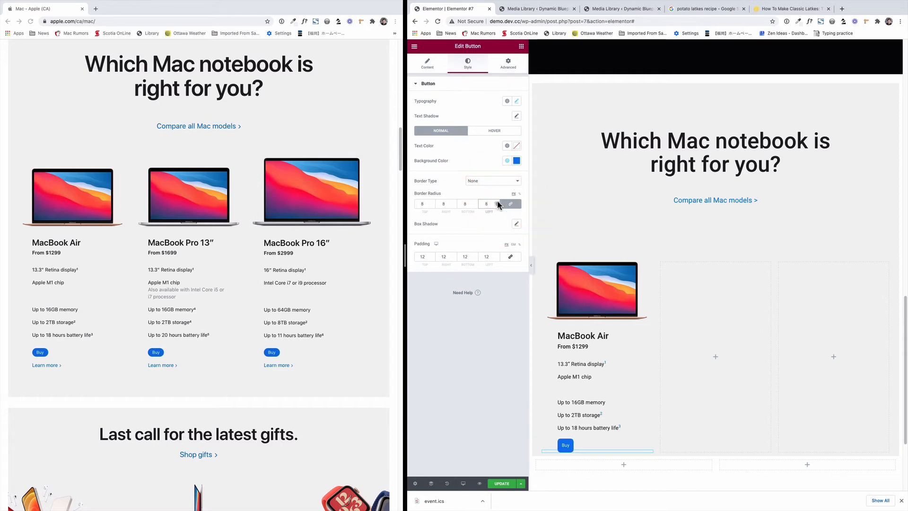
left_click(497, 202)
left_click(497, 202)
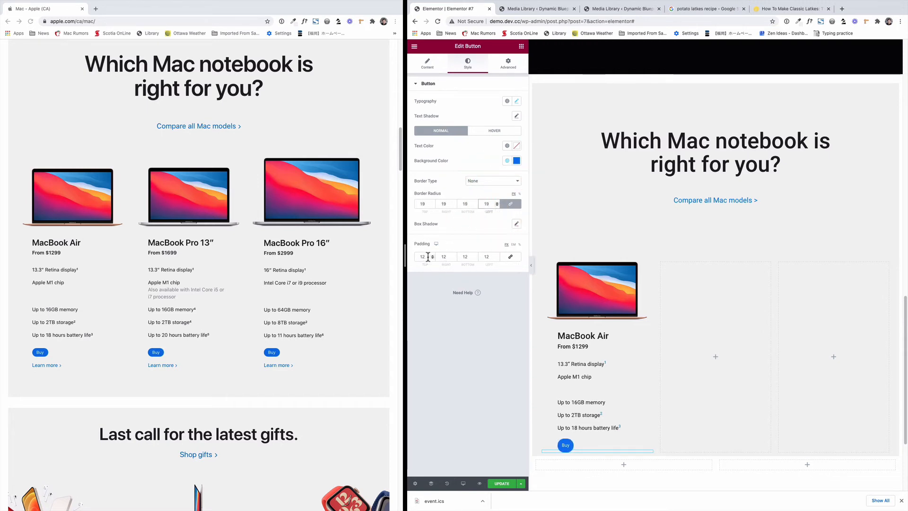
- Refine the Buy button's inner padding to 7 px top and bottom, 15 px right and 14 px left
left_click_drag(429, 257, 412, 257)
type("5")
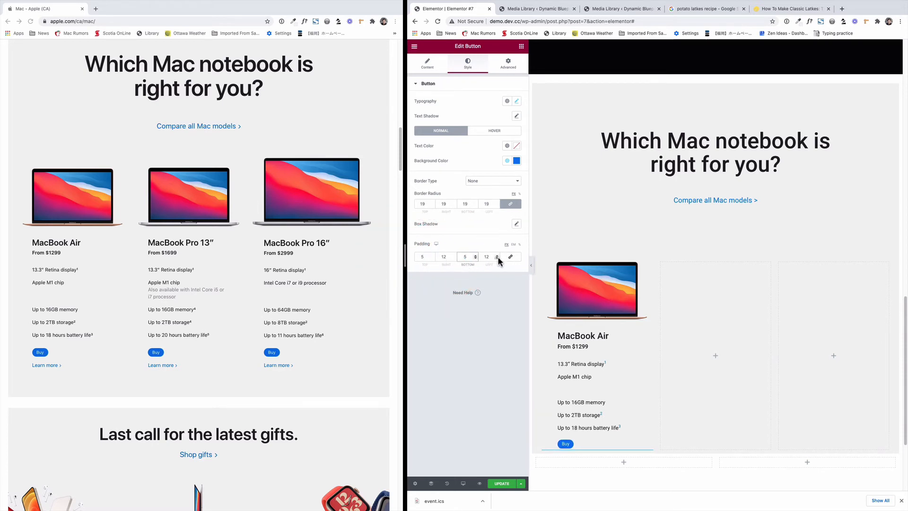
left_click(496, 256)
left_click(496, 255)
left_click(454, 255)
left_click(454, 255)
left_click(454, 256)
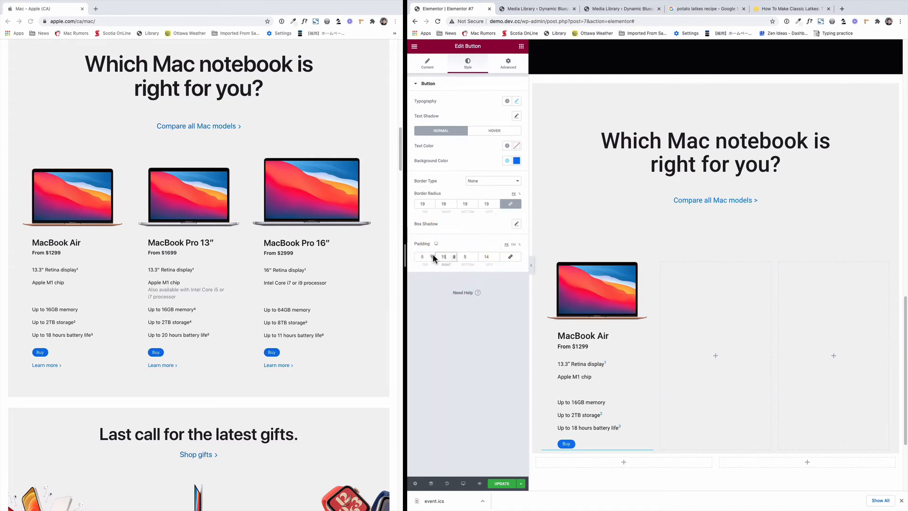
left_click(434, 256)
left_click(433, 256)
left_click(476, 255)
left_click(475, 255)
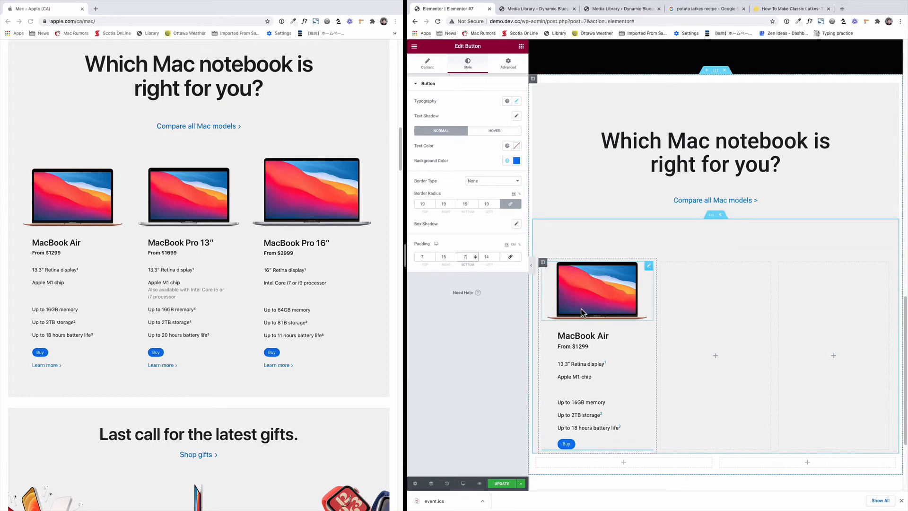
- Duplicate the Mac mini section's Learn more heading into the MacBook Air column and place it directly below the Buy button
scroll(689, 296, "up", 5)
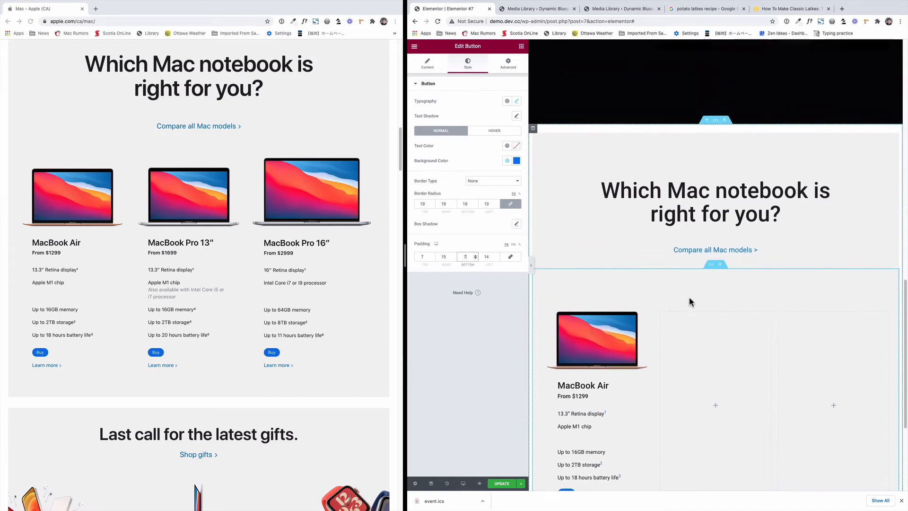
right_click(642, 152)
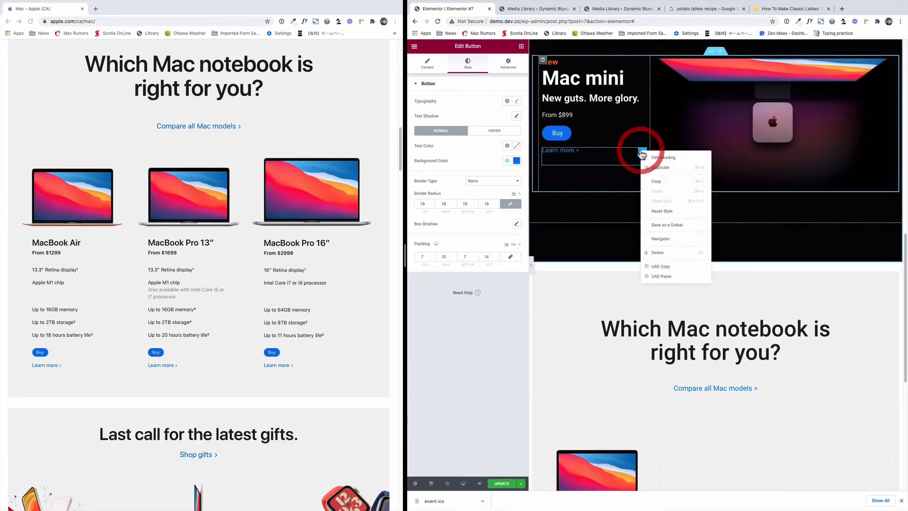
left_click(648, 174)
left_click_drag(638, 178, 600, 373)
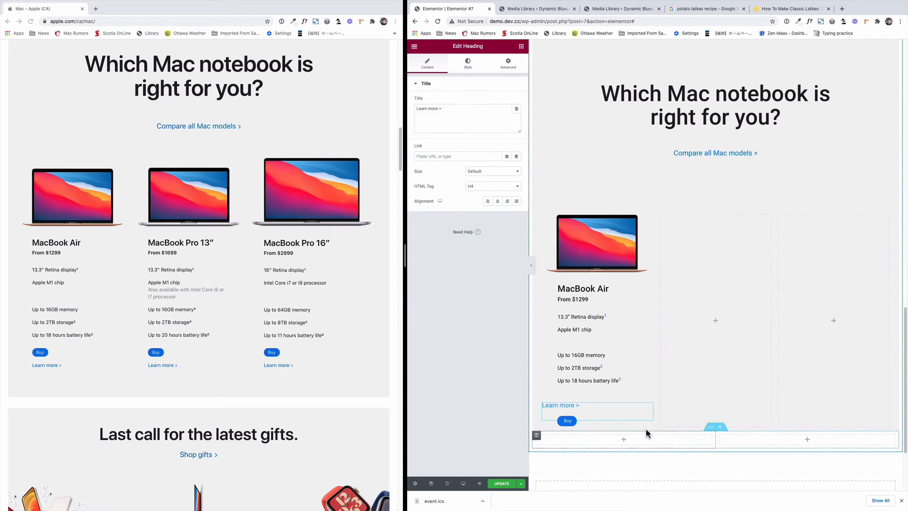
left_click_drag(568, 420, 590, 409)
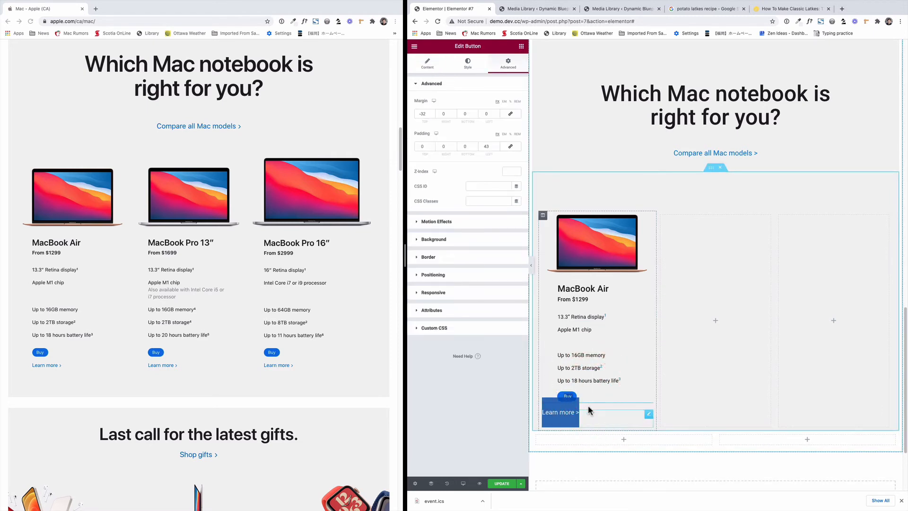
- Set the Learn more heading's padding to 44 px on the left and 0 on the other sides, with the values unlinked
left_click(648, 416)
left_click(506, 67)
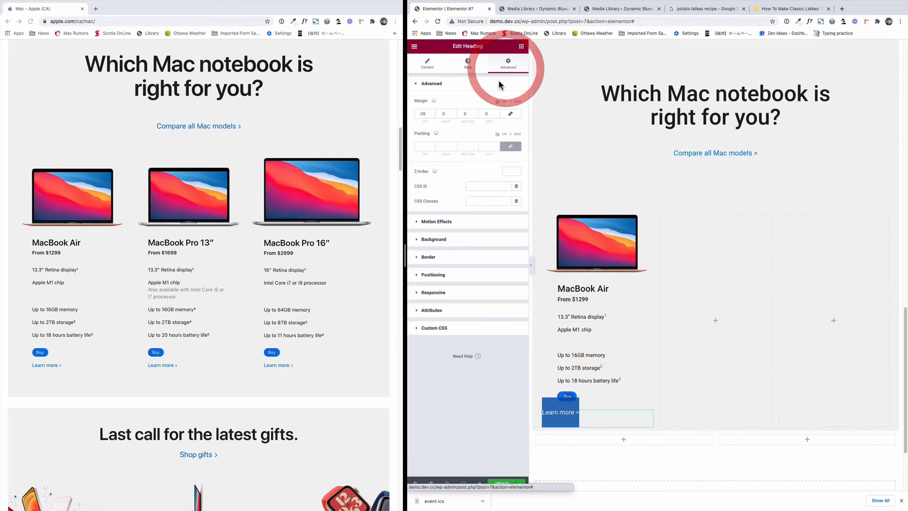
left_click(483, 145)
type("44")
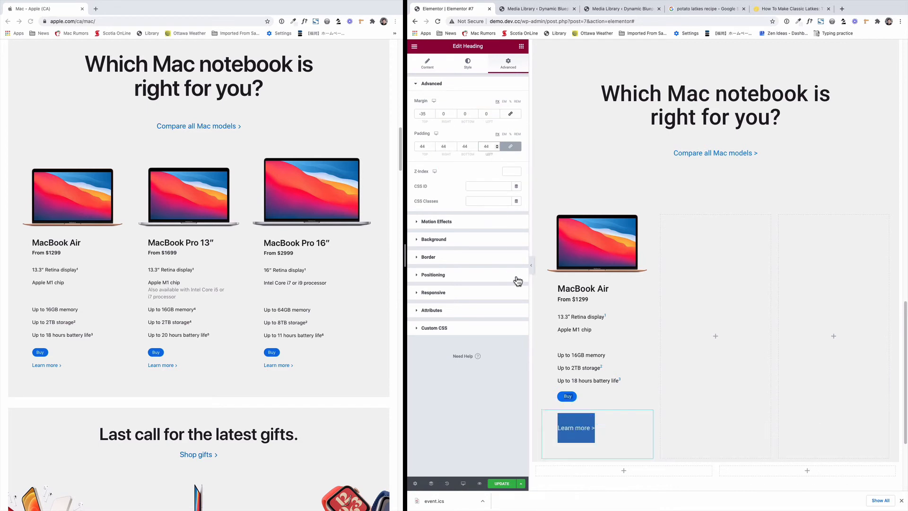
left_click(511, 147)
double_click(465, 146)
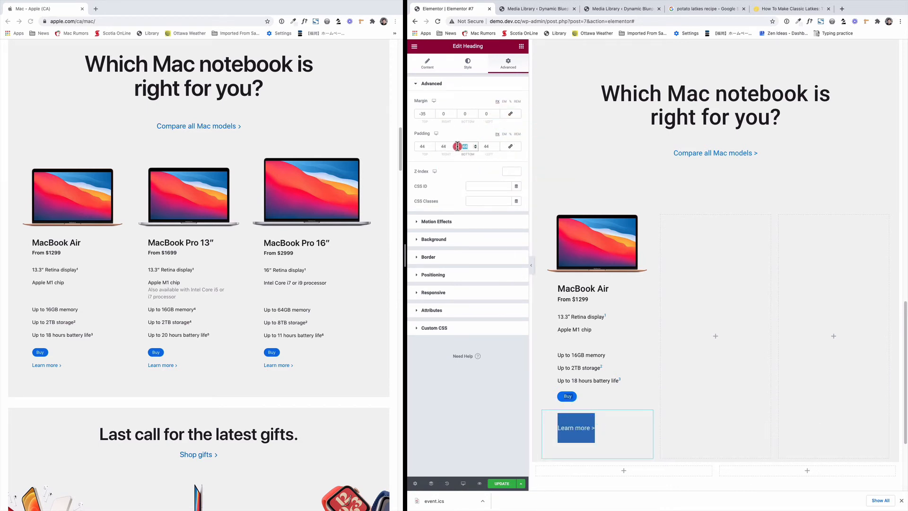
type("0")
double_click(426, 145)
type("0")
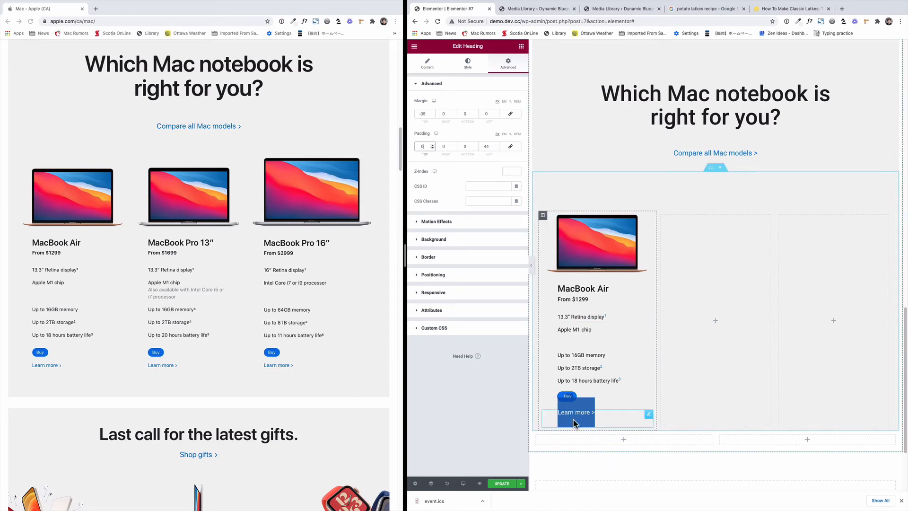
- Set the Learn more heading's font size to 14 px and update the page
left_click(468, 66)
left_click(517, 116)
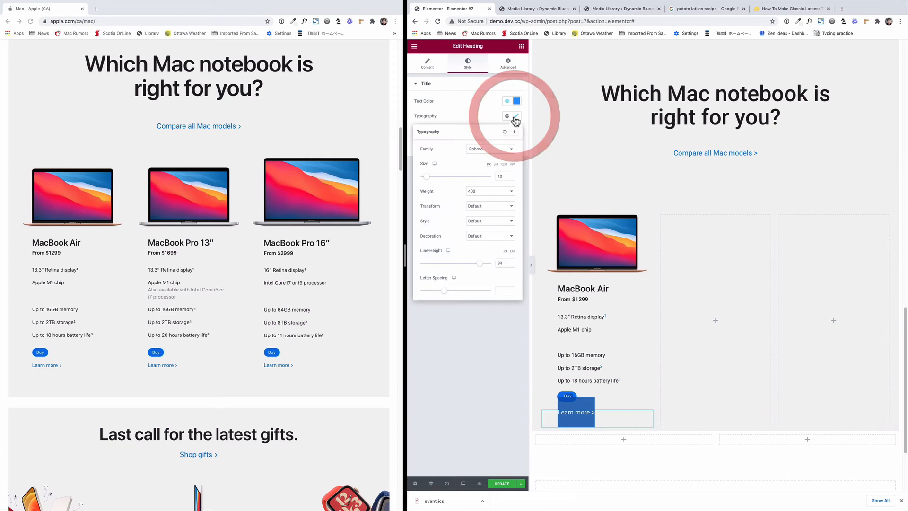
double_click(492, 175)
type("12")
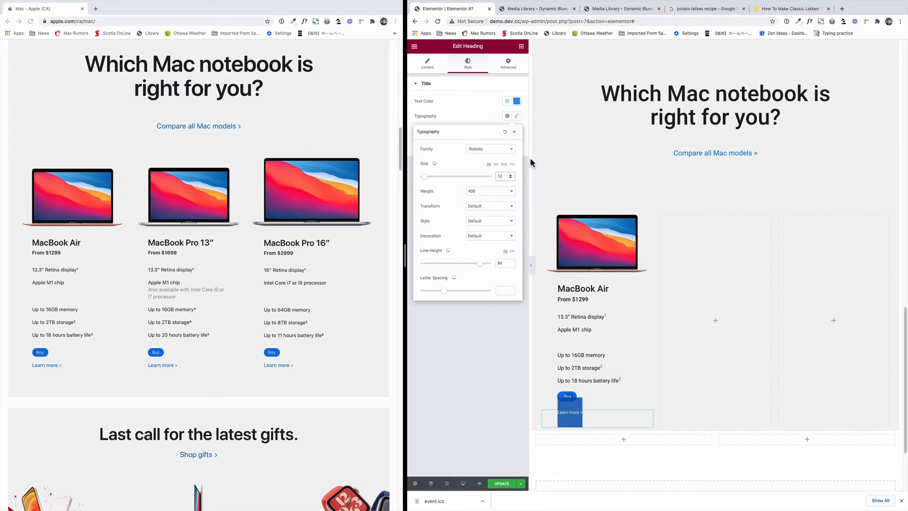
left_click(512, 175)
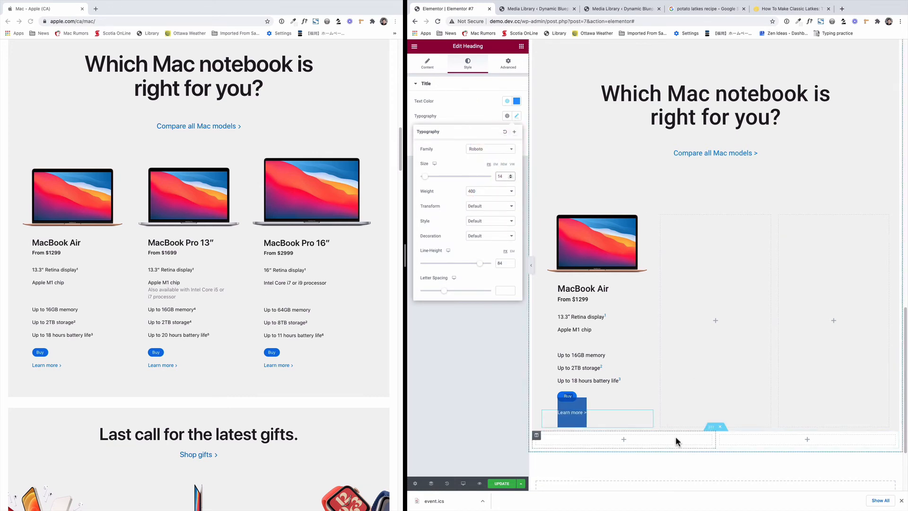
left_click(502, 483)
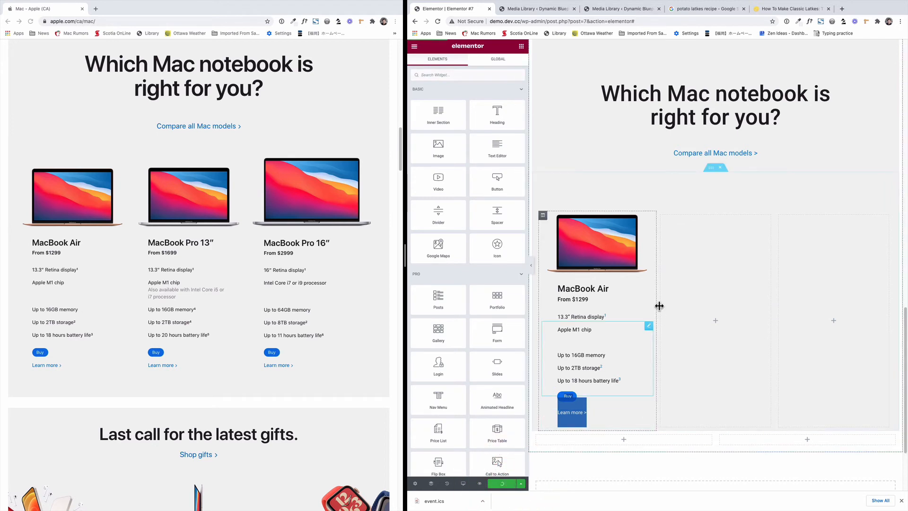
- Apply the global Accent colour to the Learn more heading's text
left_click(623, 238)
left_click(586, 350)
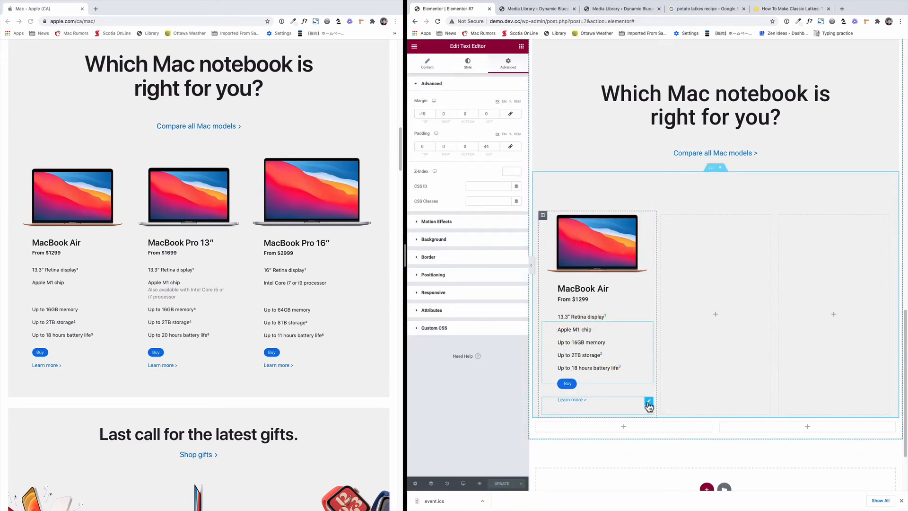
left_click(649, 401)
left_click(516, 101)
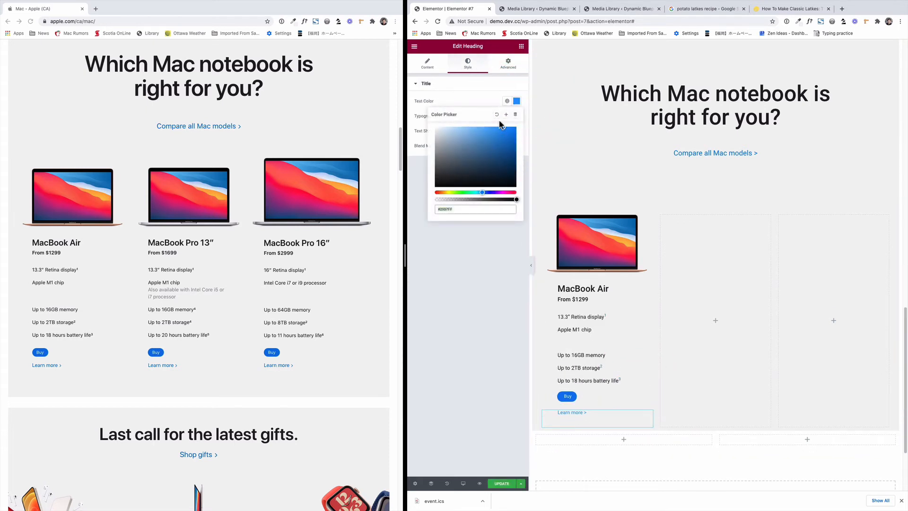
left_click(507, 101)
left_click(472, 215)
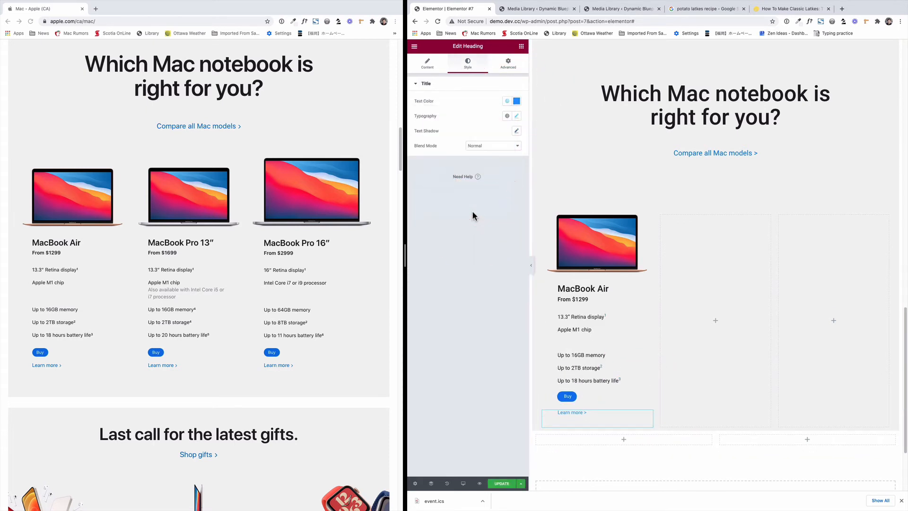
left_click(515, 102)
left_click(507, 101)
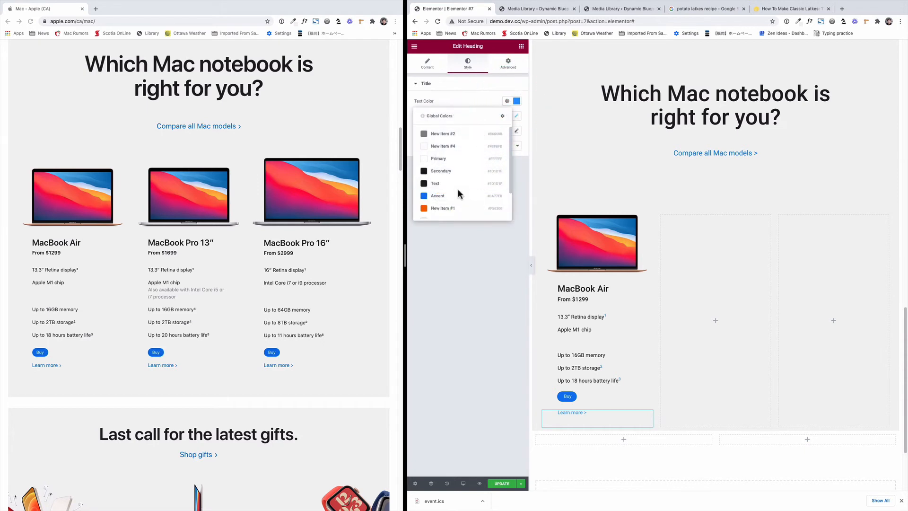
left_click(459, 196)
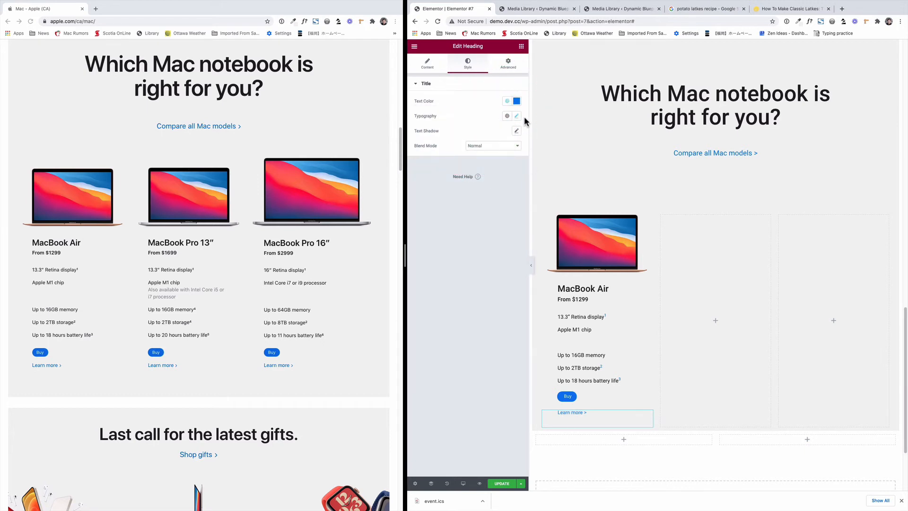
- Make the Learn more heading's top margin slightly more negative to pull it closer to the Buy button
left_click(508, 64)
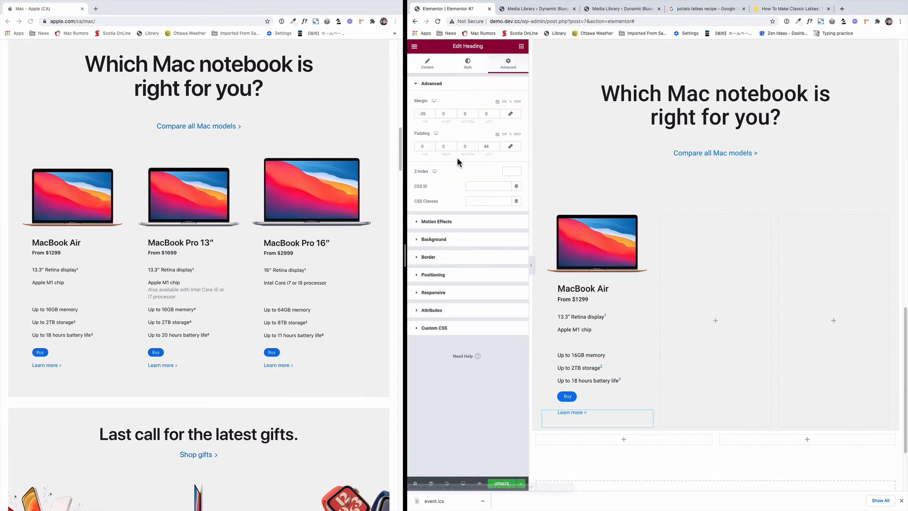
left_click(432, 115)
left_click(432, 116)
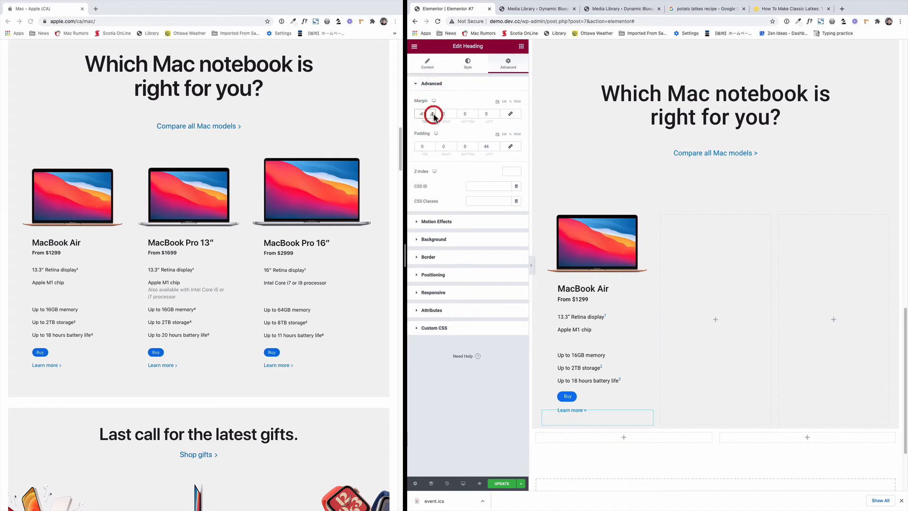
right_click(644, 220)
left_click(667, 234)
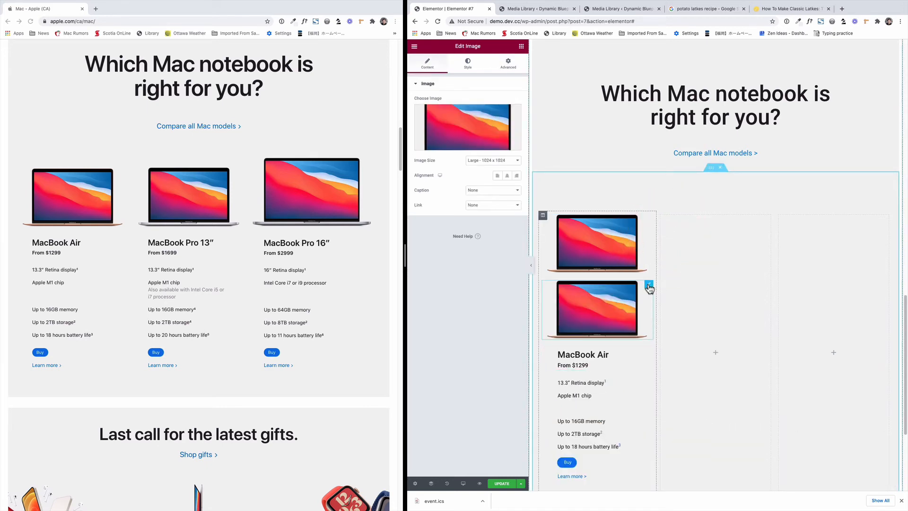
key("Delete")
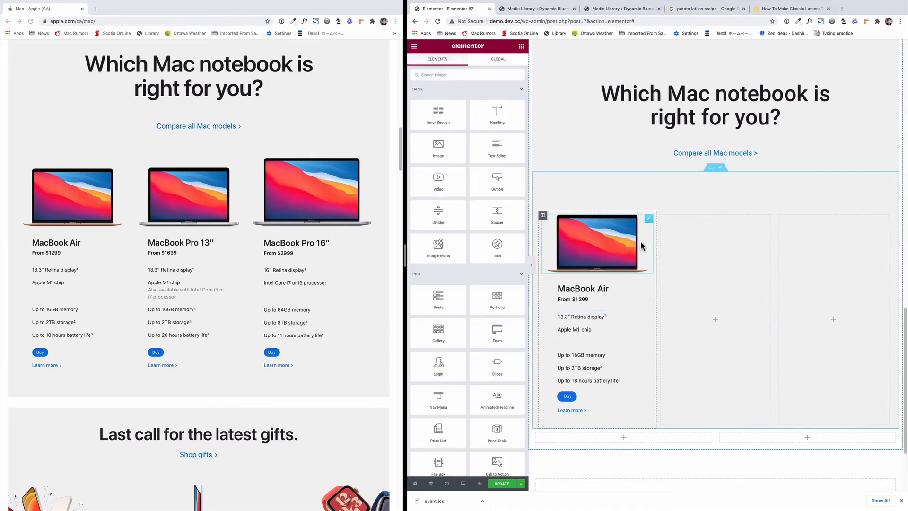
- Duplicate the whole MacBook Air column and delete the empty column beside the copy to keep a three-column layout
right_click(544, 217)
left_click(555, 230)
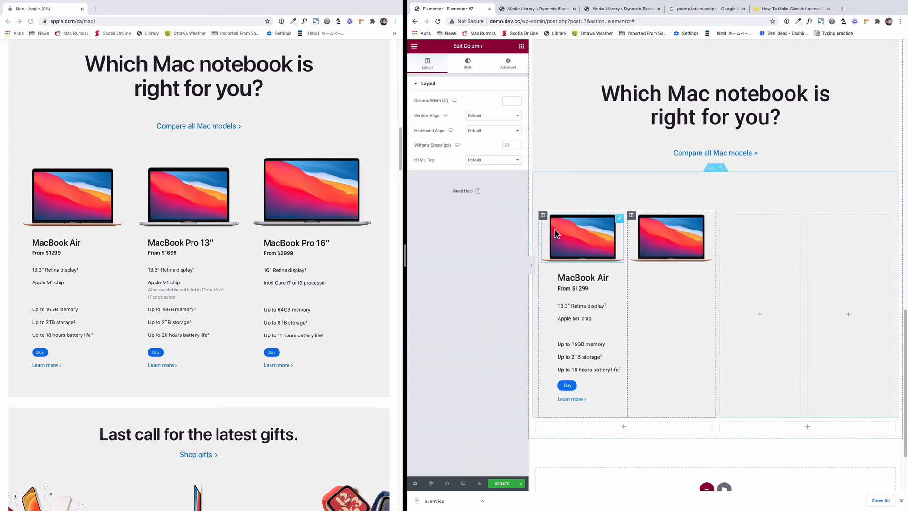
left_click(720, 216)
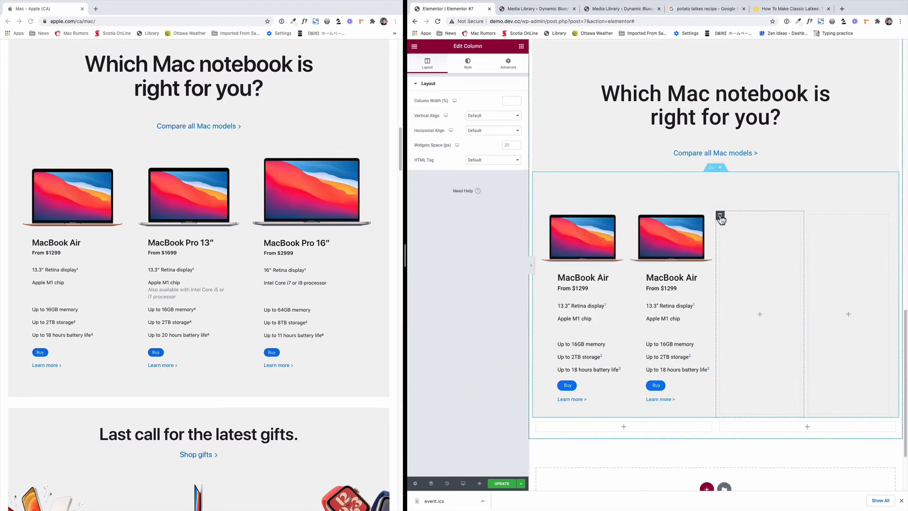
right_click(720, 218)
left_click(753, 314)
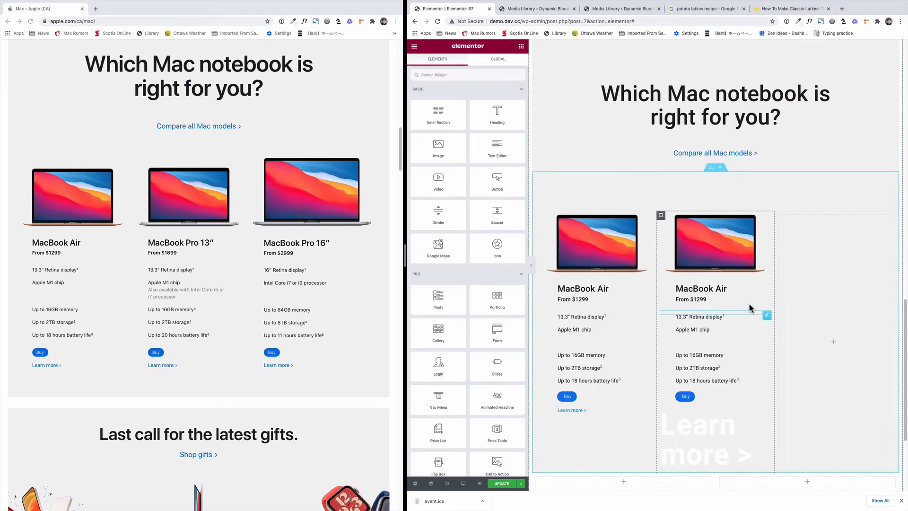
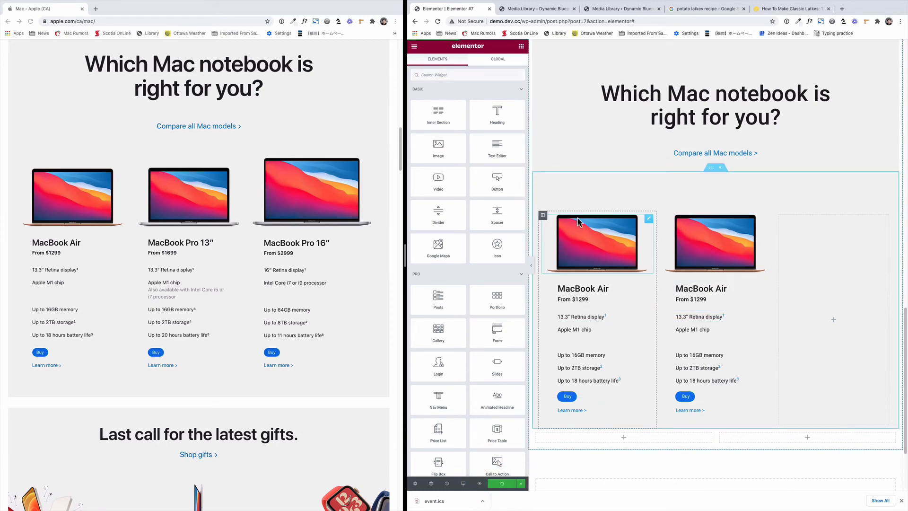
- Replace the laptop image in the duplicated column with the macbook_pro_13 image from the media library
left_click(694, 243)
left_click(483, 122)
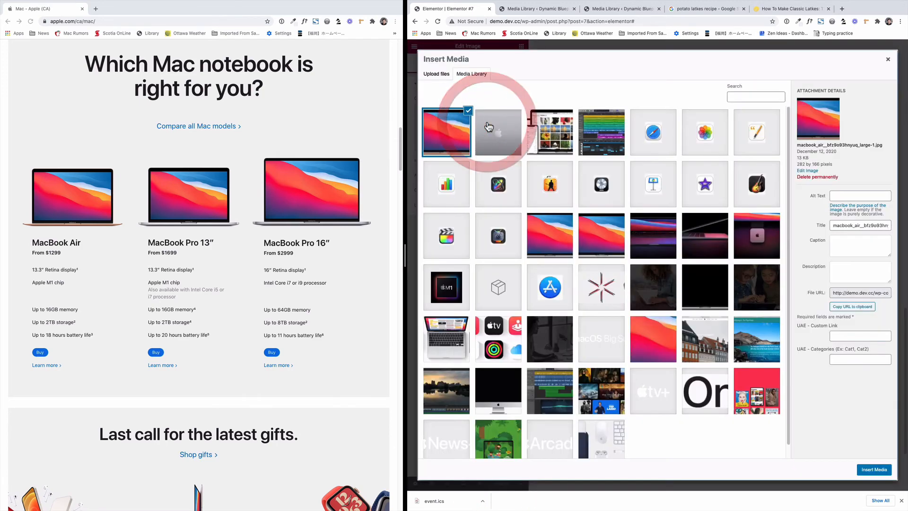
left_click(567, 234)
left_click(600, 239)
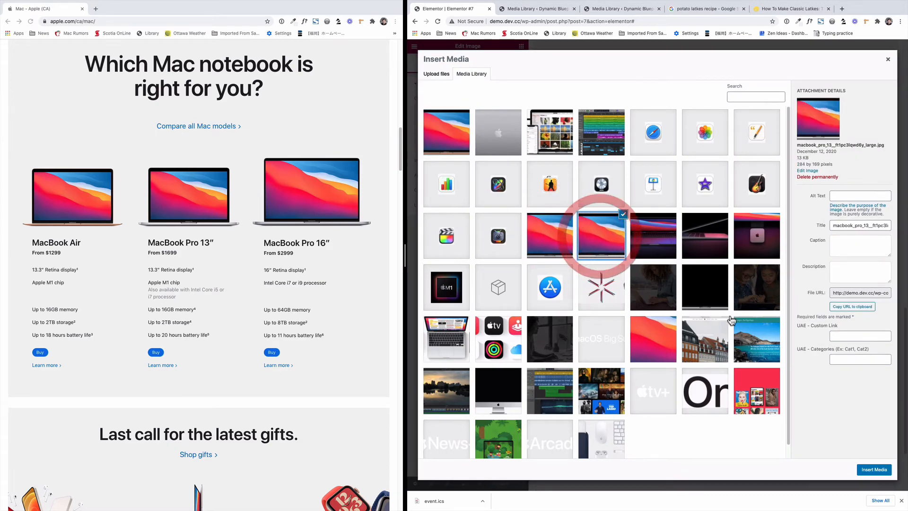
left_click(874, 470)
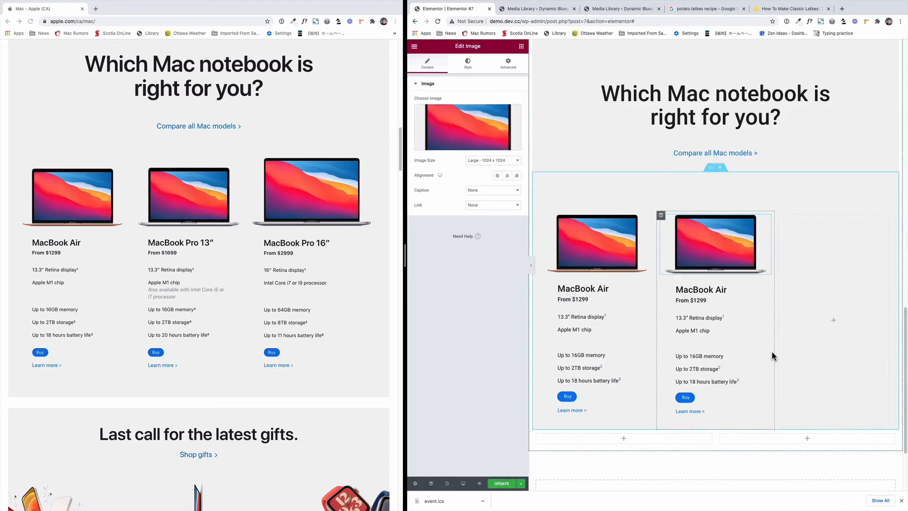
- Change the duplicated column's title to "MacBook Pro 13”", copied from Apple's page
left_click_drag(215, 242, 156, 237)
key("super+c")
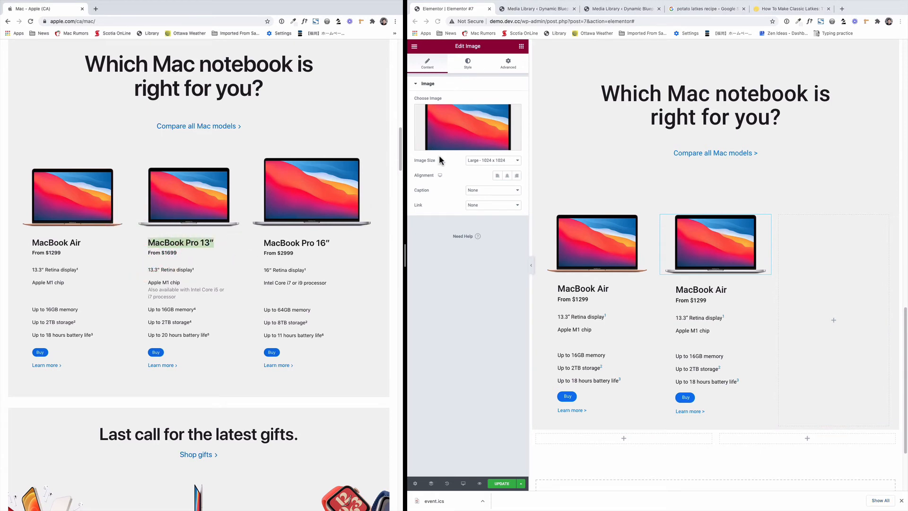
left_click(698, 299)
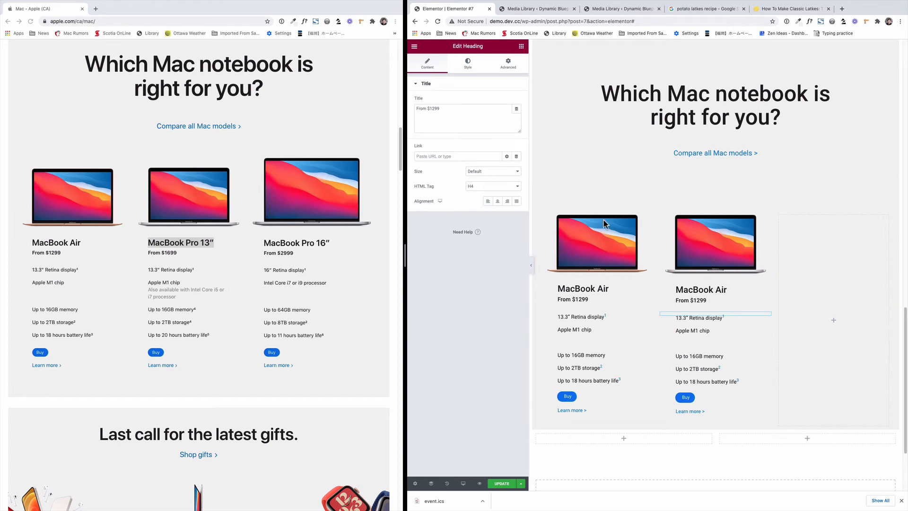
left_click(705, 287)
left_click_drag(446, 108, 389, 109)
key("super+v")
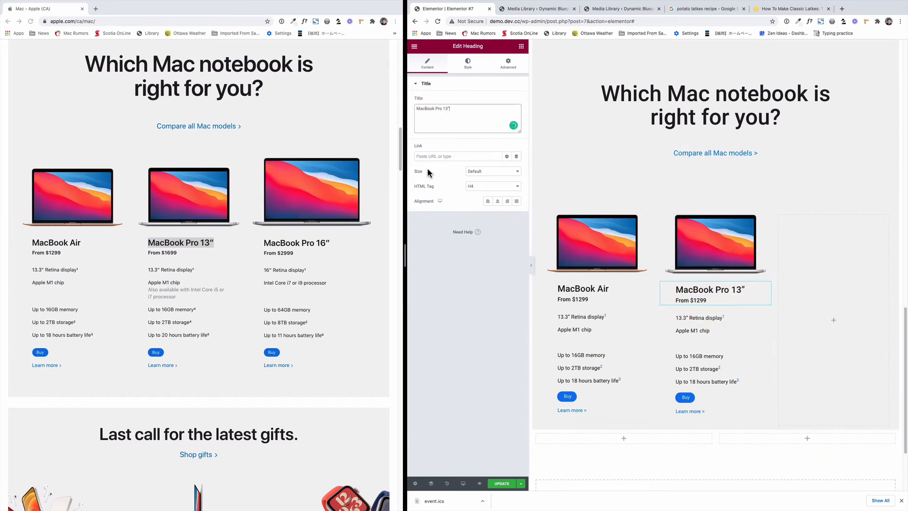
- Change the MacBook Pro 13” column's price heading to "From $1699"
left_click(177, 256)
left_click(484, 122)
left_click(702, 300)
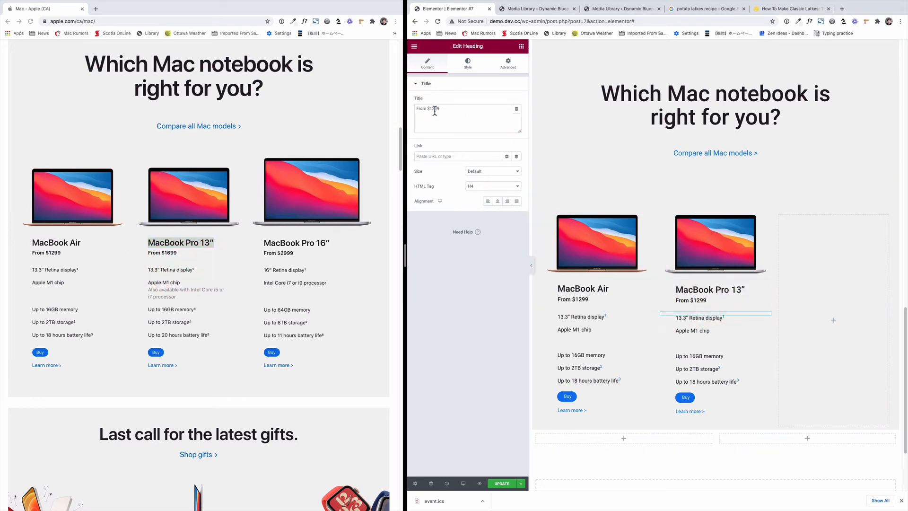
- Copy Apple's "Also available with Intel Core i5 or i7 processor" note beneath Apple M1 chip in the MacBook Pro 13” text
left_click_drag(179, 298, 148, 289)
key("super+c")
left_click(661, 330)
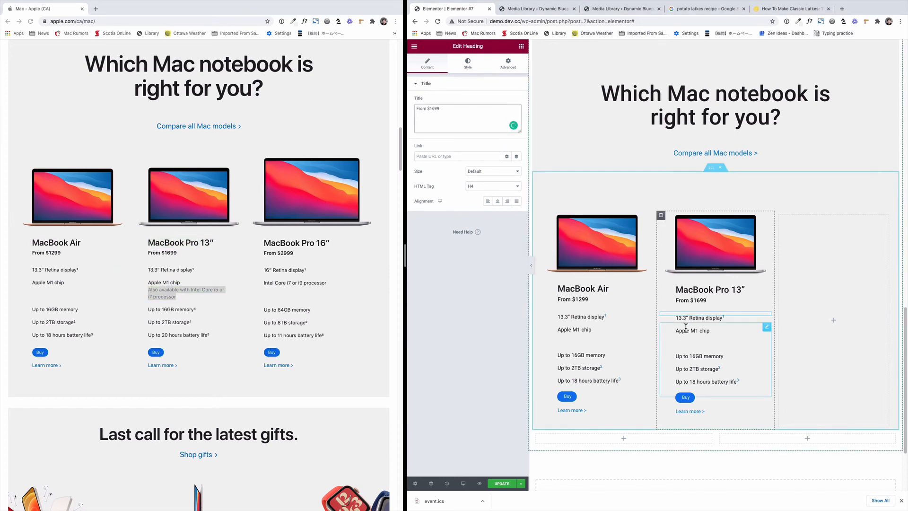
left_click(468, 162)
key("super+v")
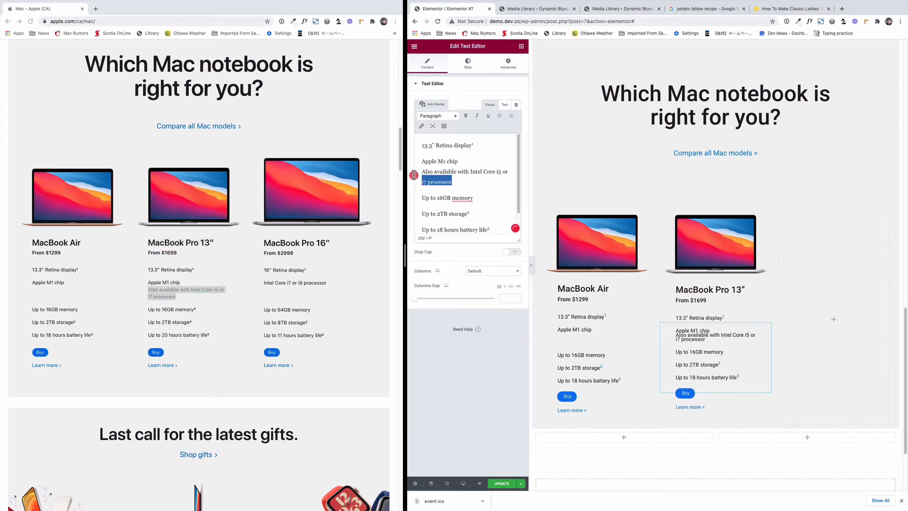
- Colour the "Also available with Intel Core i5 or i7 processor" note grey in the text editor
left_click_drag(414, 175, 415, 170)
key("super+c")
left_click(444, 126)
left_click(452, 138)
left_click(503, 171)
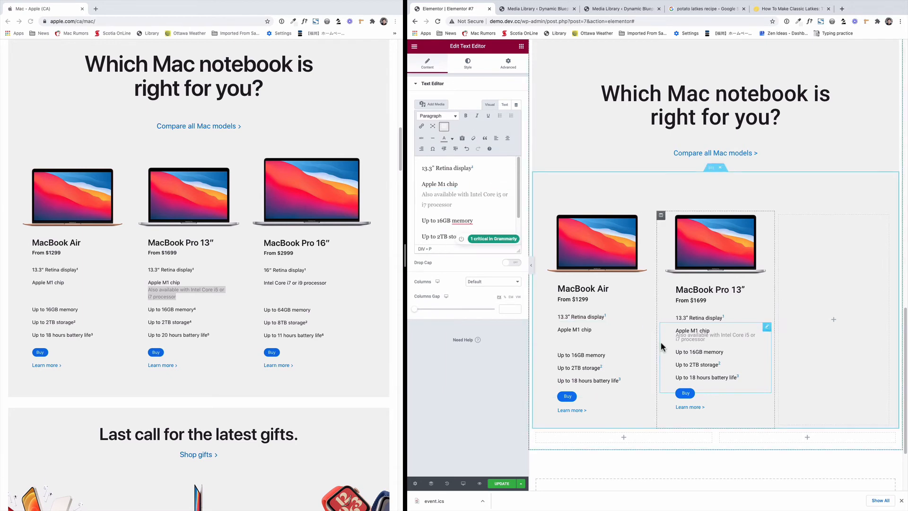
- Try to remove the Intel processor note and paste it back as a separate paragraph below Apple M1 chip
left_click_drag(458, 204, 414, 189)
key("BackSpace")
key("Return")
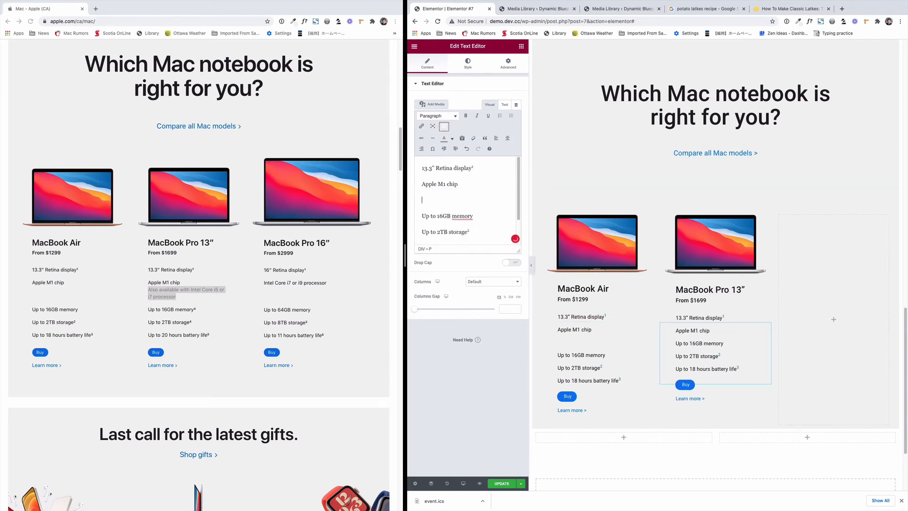
key("super+v")
left_click(422, 199)
key("BackSpace")
key("Return")
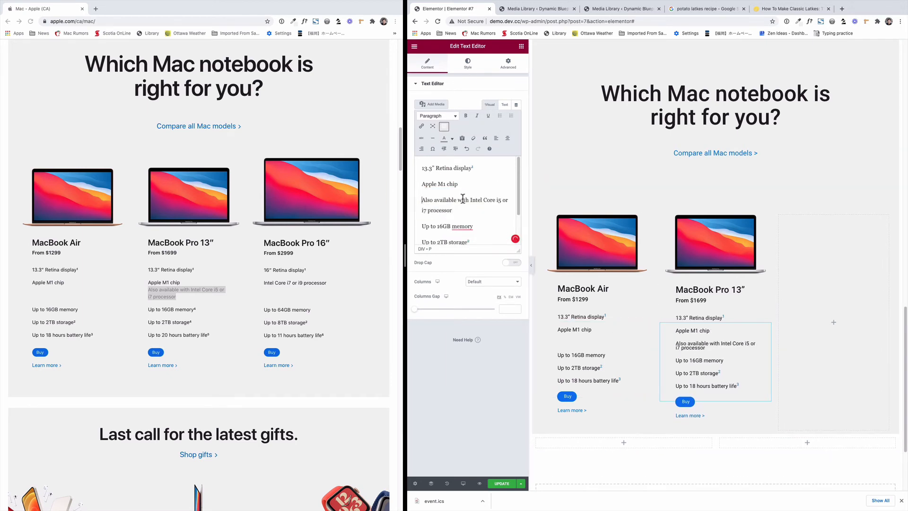
- Undo the removal and re-pasting of the Intel processor note
key("super+z")
key("super+z")
key("super+z")
key("super+z")
key("super+z")
- Set the line height of the MacBook Pro 13” specification text to 18 px
left_click(468, 180)
left_click(468, 63)
left_click(517, 132)
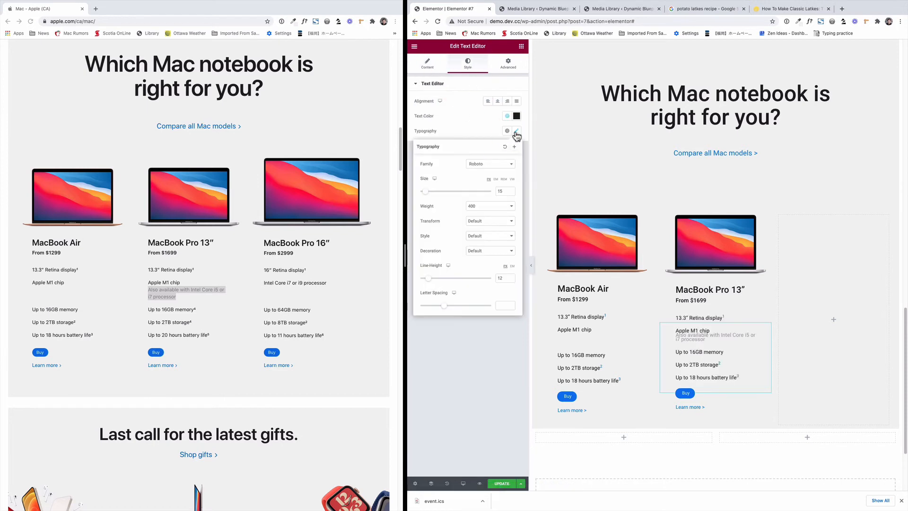
left_click(511, 276)
left_click(511, 276)
left_click(510, 276)
left_click(511, 276)
left_click(511, 276)
left_click(511, 276)
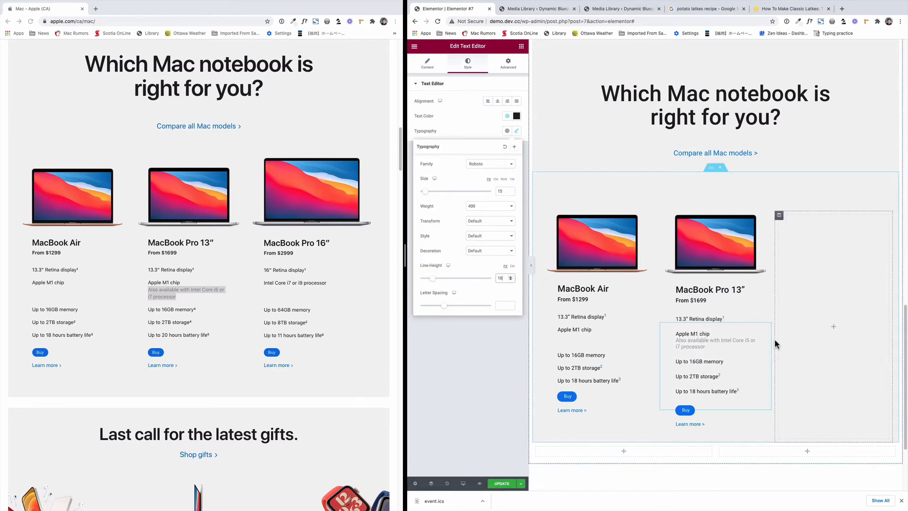
- Copy the MacBook Pro 13” specification text's style onto the MacBook Air specification text
right_click(767, 326)
left_click(781, 358)
right_click(647, 326)
left_click(680, 375)
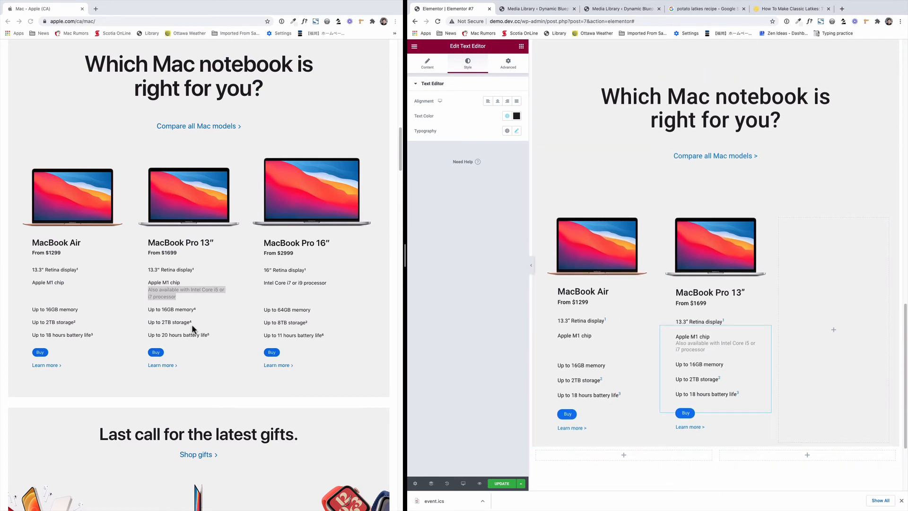
- Set the MacBook Pro 13” battery life to 20 hours and replace the empty third column with a duplicate of this column
left_click(427, 63)
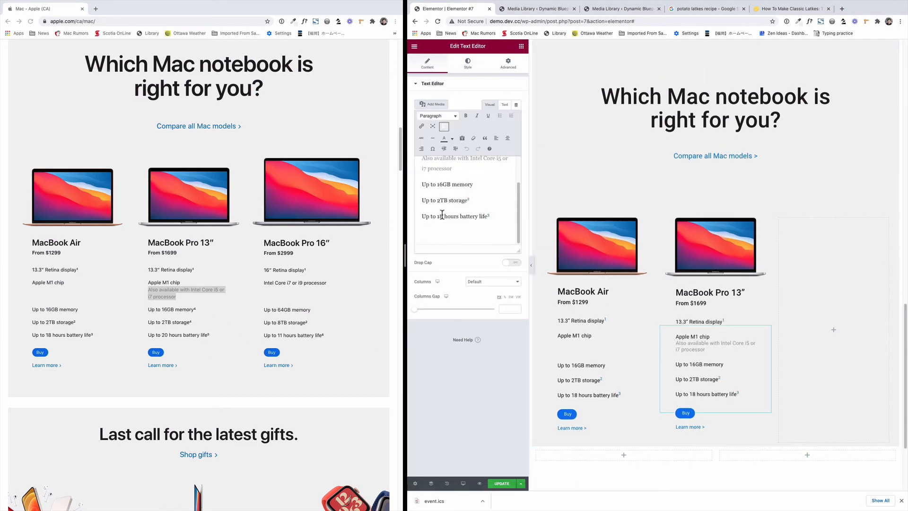
right_click(661, 216)
left_click(677, 235)
right_click(810, 222)
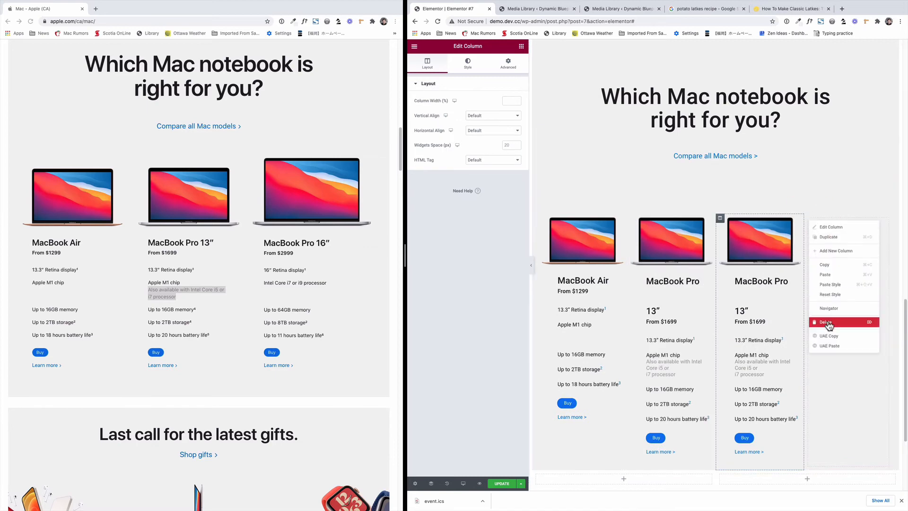
left_click(819, 341)
- Replace the laptop image in the third column with the MacBook Pro 16” image from the media library
left_click(815, 253)
left_click(468, 133)
left_click(602, 234)
left_click(874, 468)
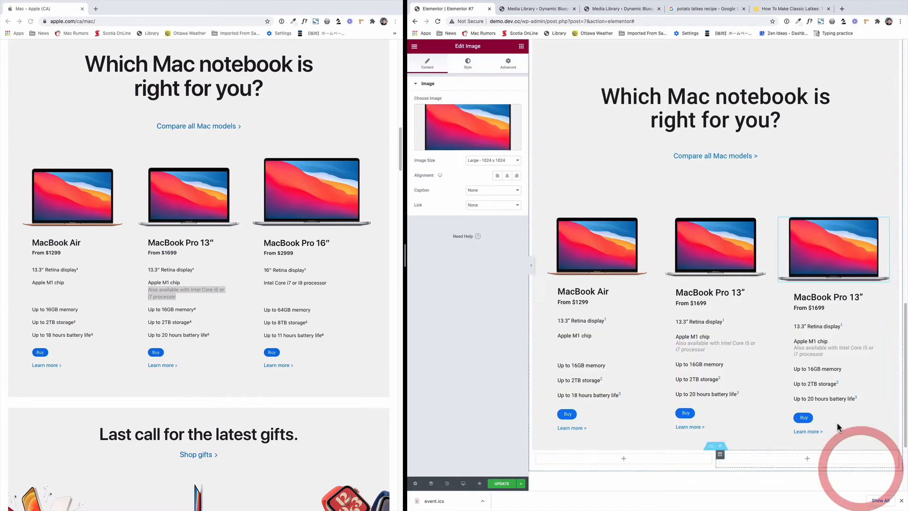
- Change the third column's price to From $2999 and its heading to MacBook Pro 16”
left_click(852, 306)
double_click(434, 109)
type("2999")
left_click(856, 294)
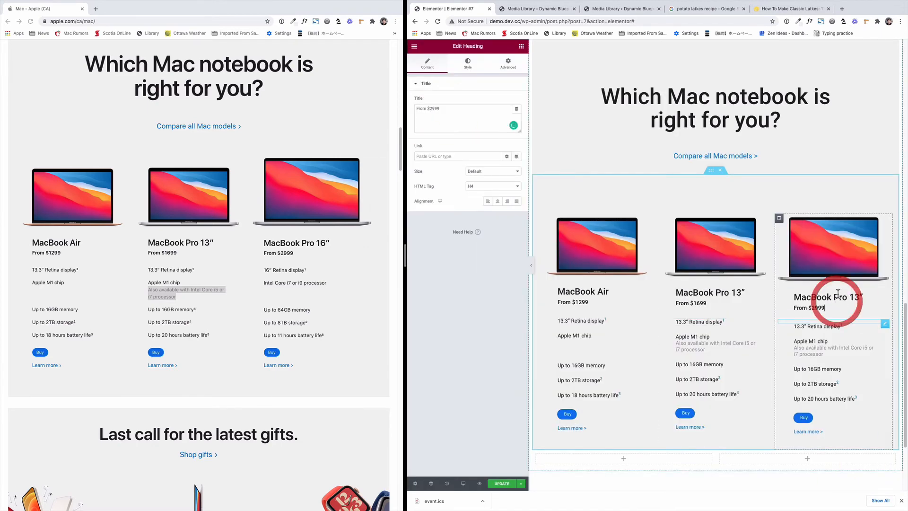
left_click(851, 297)
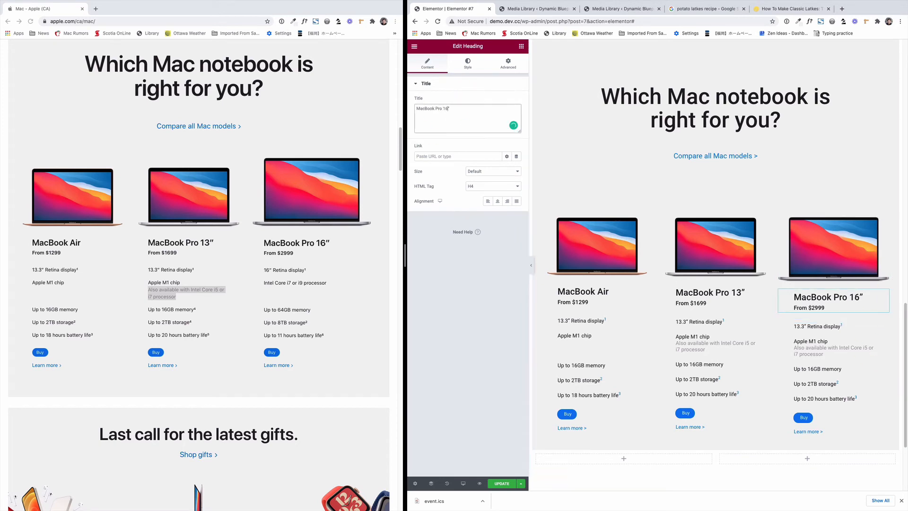
- Change the display line in the third column's specification text to 16” Retina display
left_click(823, 341)
double_click(428, 168)
type("16” Retina display¹")
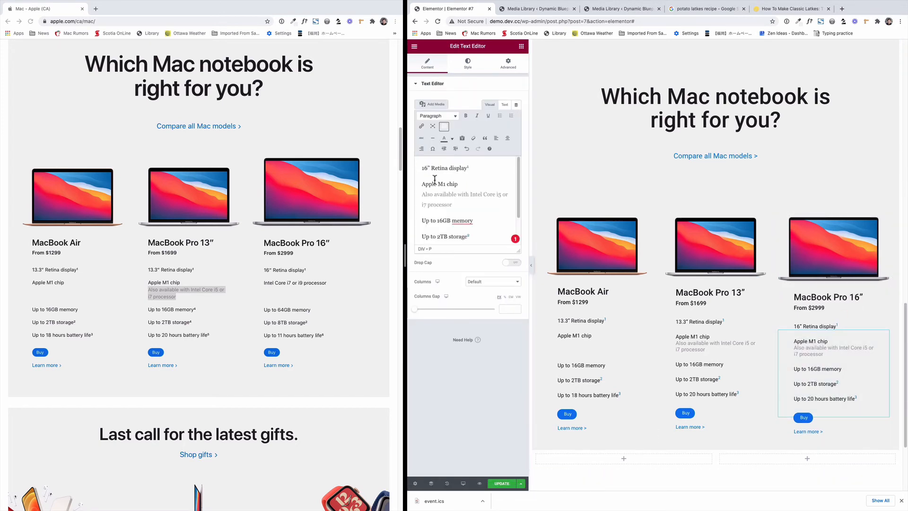
- Replace the remaining third-column specifications with the MacBook Pro 16” processor, memory, storage and battery lines copied from Apple's page
left_click(264, 283)
left_click_drag(264, 284, 330, 337)
key("super+c")
left_click_drag(421, 184, 489, 243)
key("super+v")
- Turn the pasted specification bullets into plain paragraphs and add an empty line below the Intel processor line
left_click(439, 185)
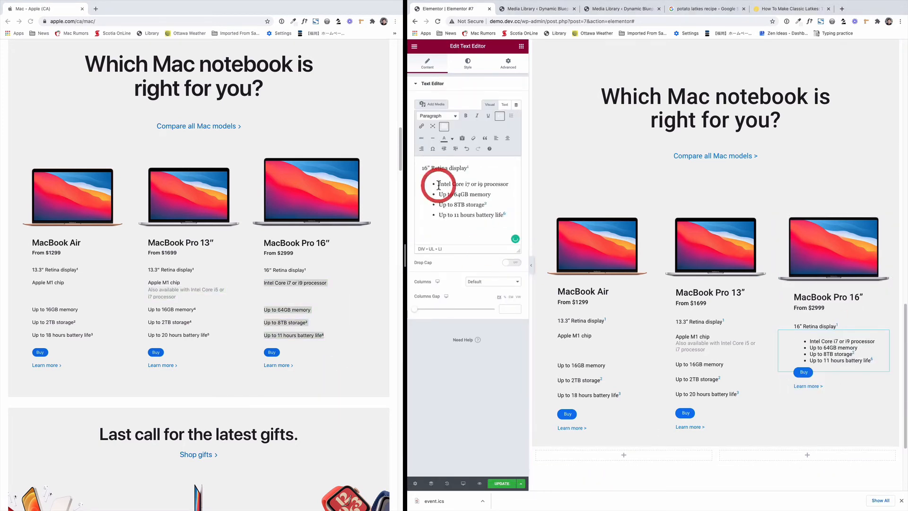
key("BackSpace")
left_click(438, 201)
key("BackSpace")
left_click(439, 217)
key("BackSpace")
left_click(438, 232)
key("BackSpace")
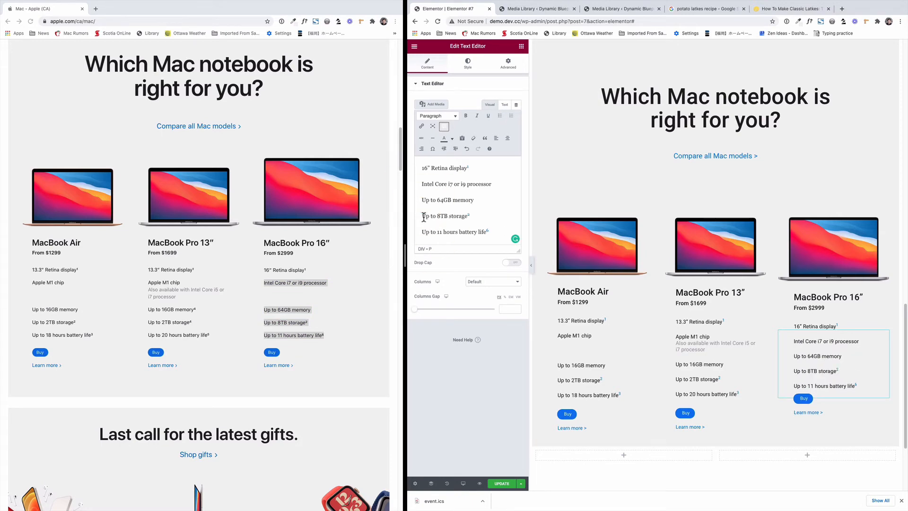
left_click(422, 201)
key("Return")
left_click(852, 439)
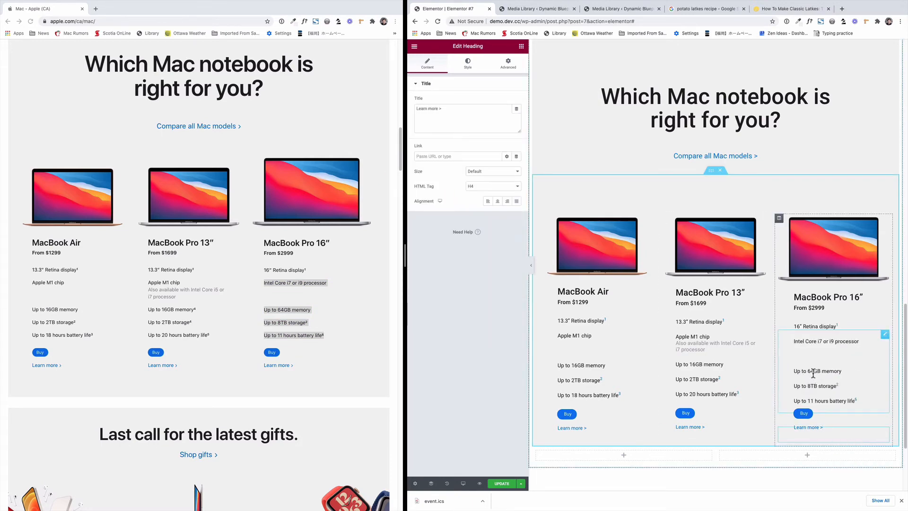
- Copy the MacBook Pro 13” specification text's style onto the MacBook Pro 16” specification text
left_click(782, 349)
scroll(497, 191, "down", 2)
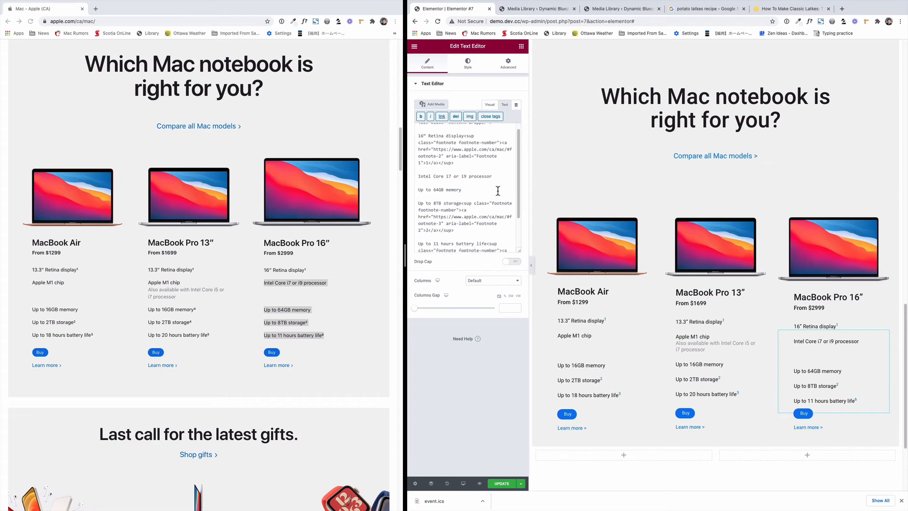
right_click(767, 331)
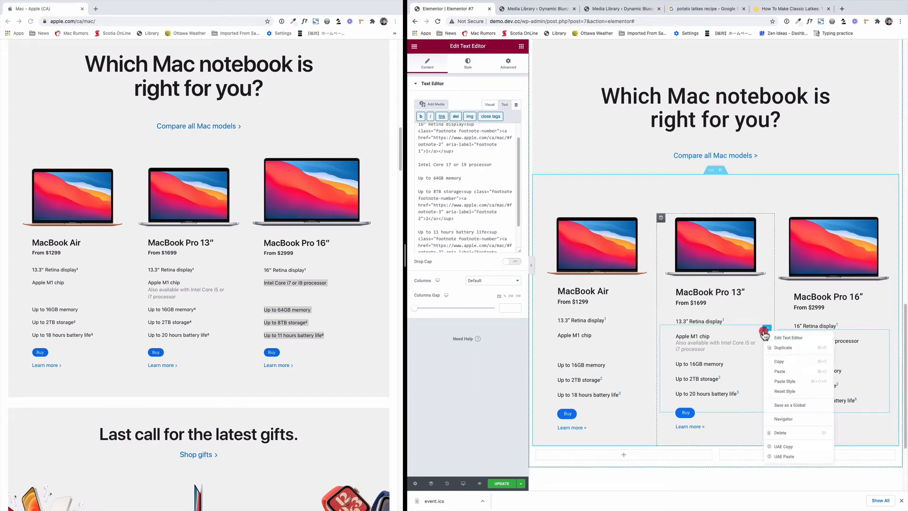
left_click(774, 361)
right_click(886, 338)
left_click(854, 387)
scroll(811, 367, "down", 1)
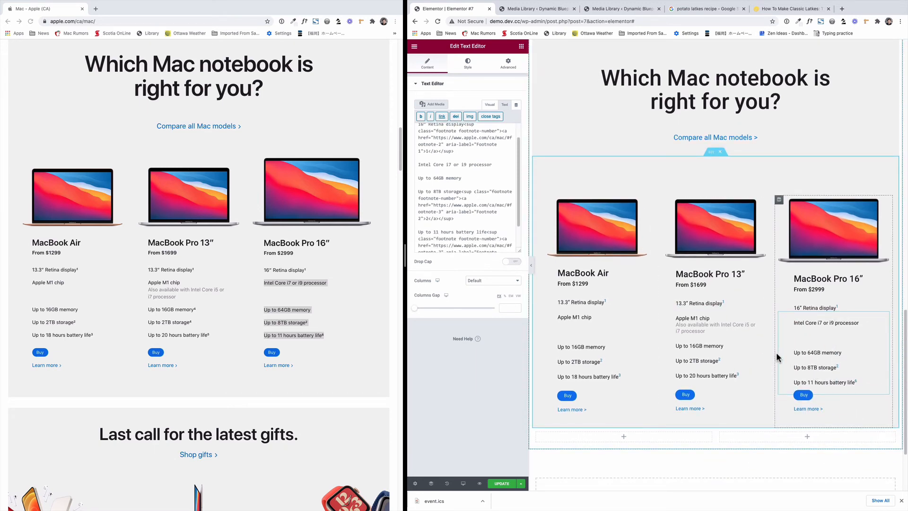
- Set the top padding of the inner section holding the three notebook columns to 39 px
left_click(737, 346)
scroll(795, 374, "down", 3)
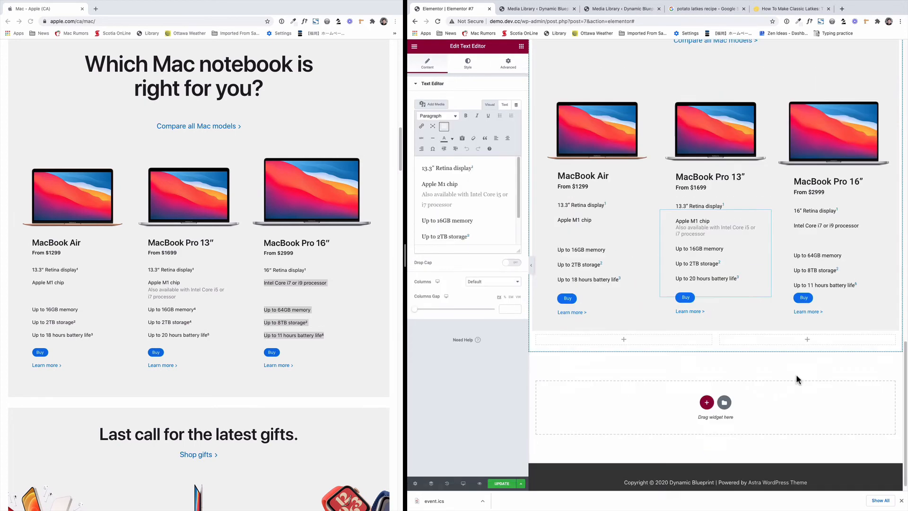
scroll(645, 355, "up", 6)
scroll(253, 247, "up", 4)
scroll(253, 247, "down", 1)
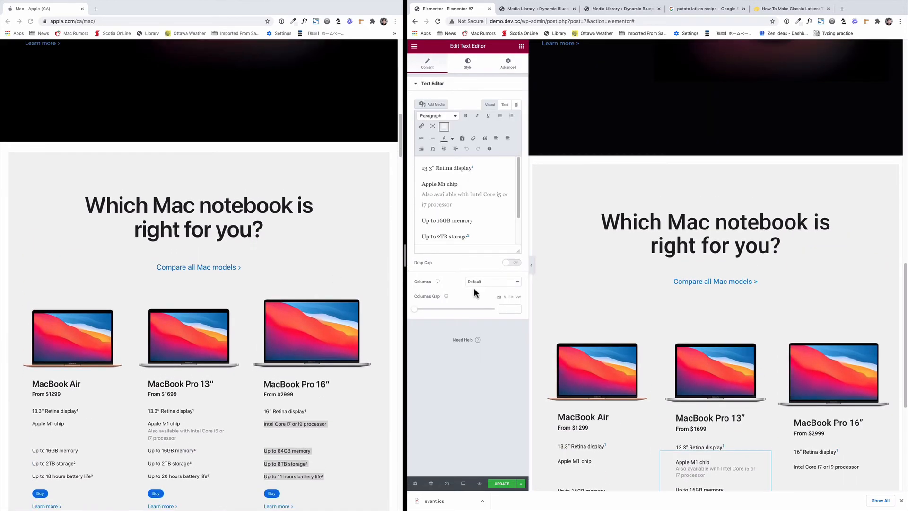
left_click(712, 298)
left_click(507, 65)
left_click_drag(427, 146, 413, 146)
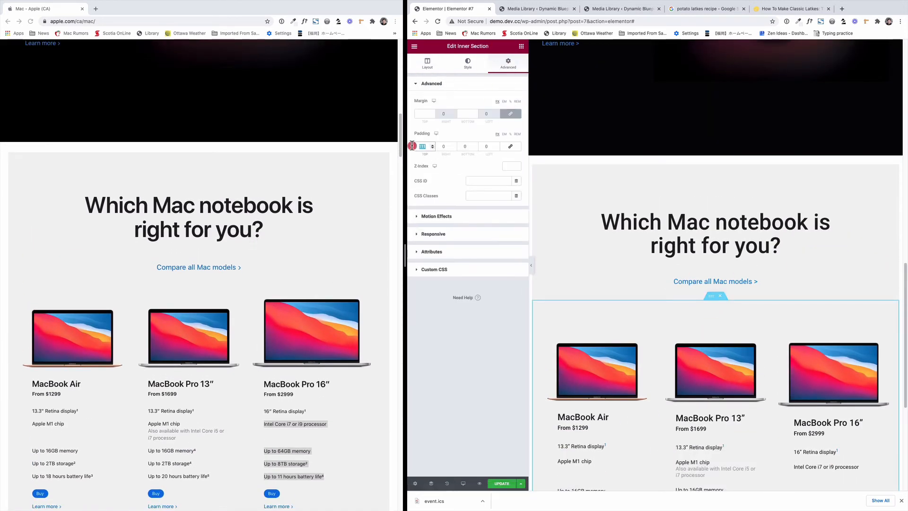
type("77")
scroll(548, 221, "down", 1)
left_click(432, 148)
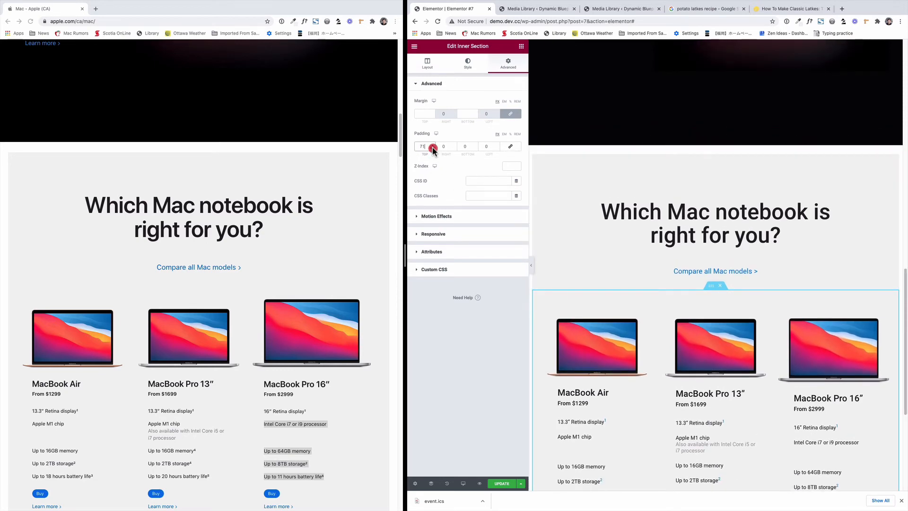
scroll(632, 263, "down", 3)
scroll(288, 271, "down", 5)
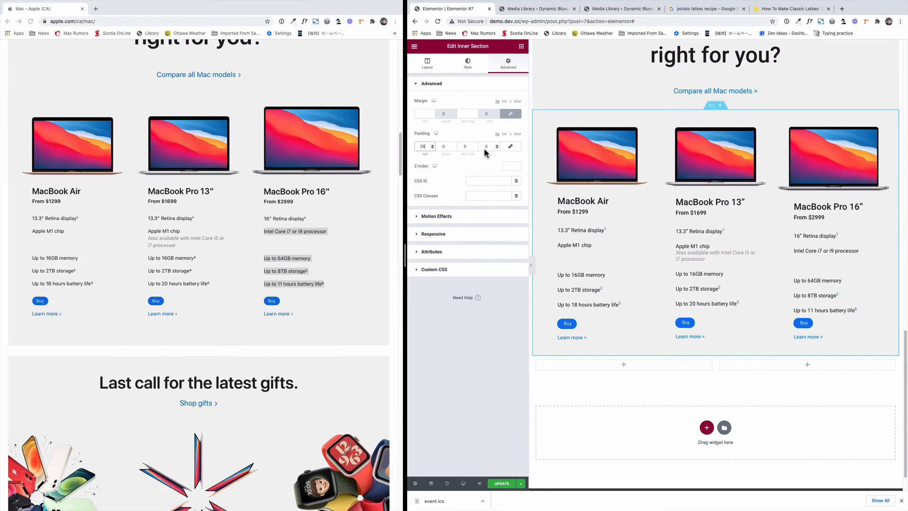
- Set the notebook inner section's bottom padding to 31 px and update the page
double_click(465, 146)
type("15")
scroll(637, 174, "down", 1)
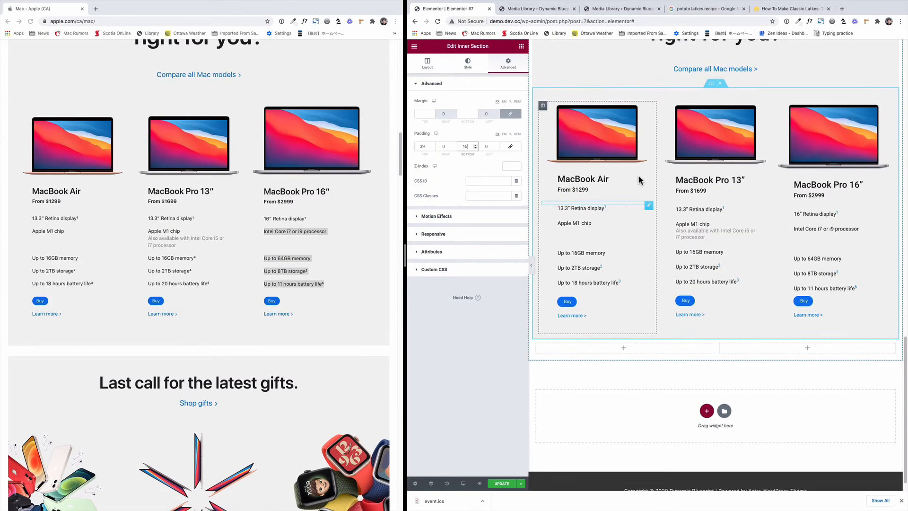
left_click(475, 145)
scroll(616, 364, "down", 1)
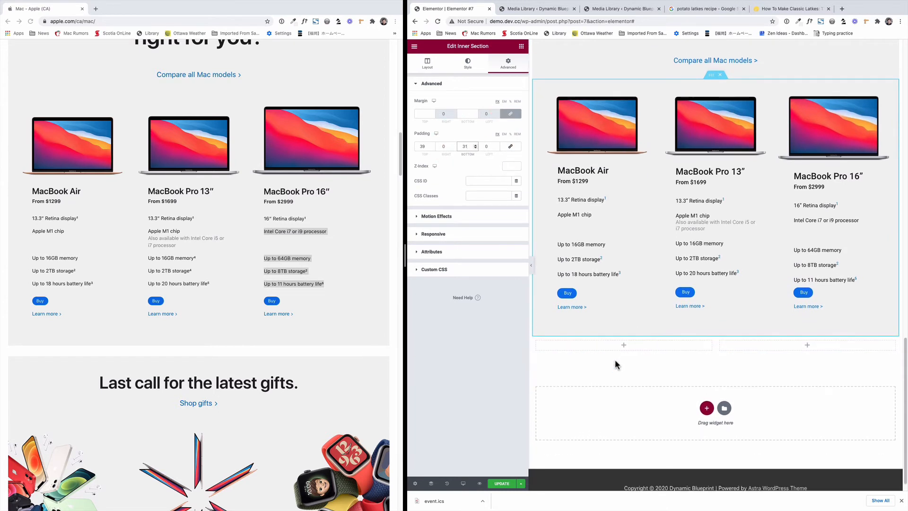
left_click(505, 483)
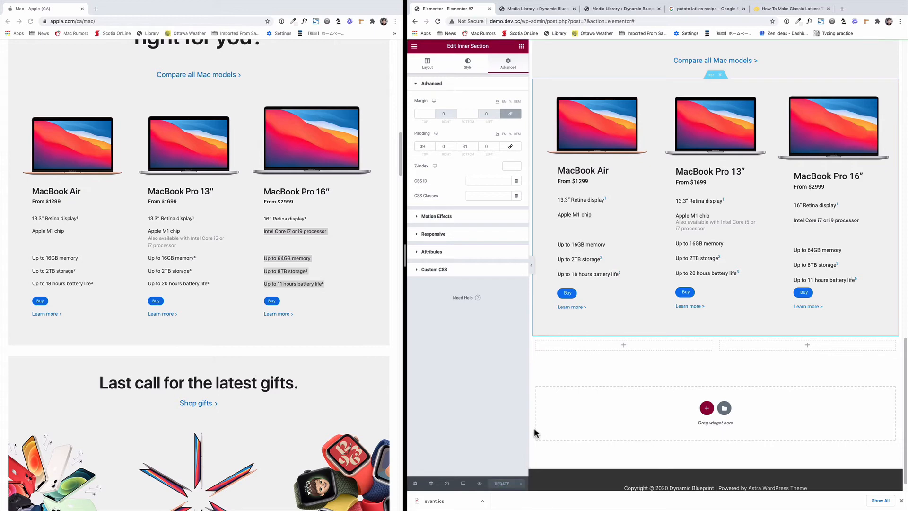
- Preview the page and compare its M1 welcome and MacBook Air sections with Apple's original
left_click(480, 484)
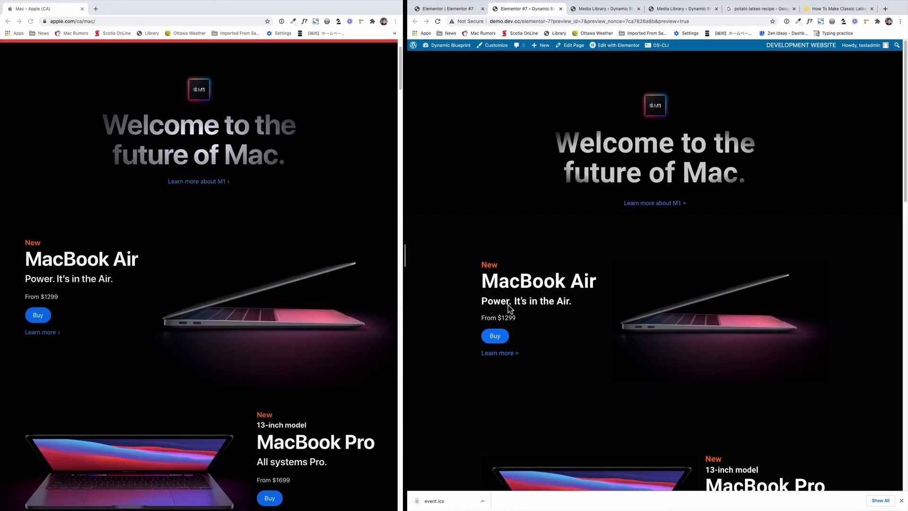
scroll(508, 306, "down", 1)
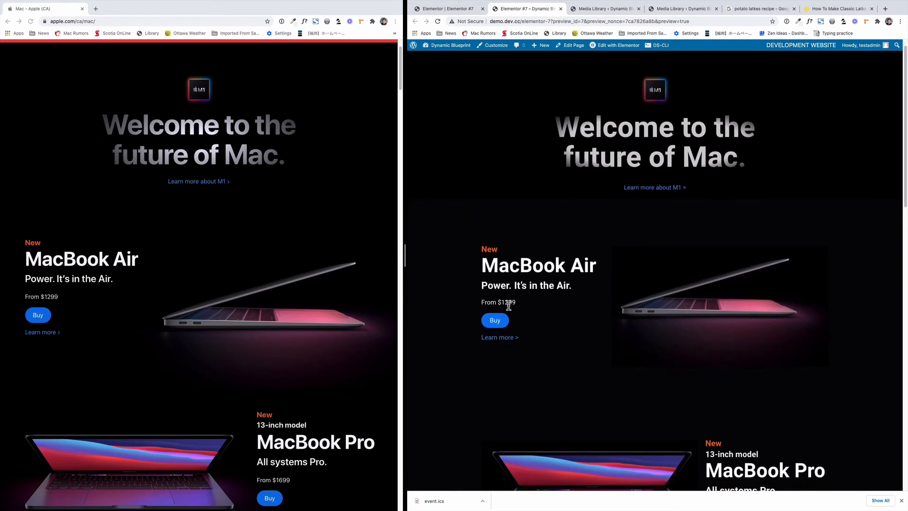
scroll(508, 306, "down", 2)
scroll(389, 311, "down", 3)
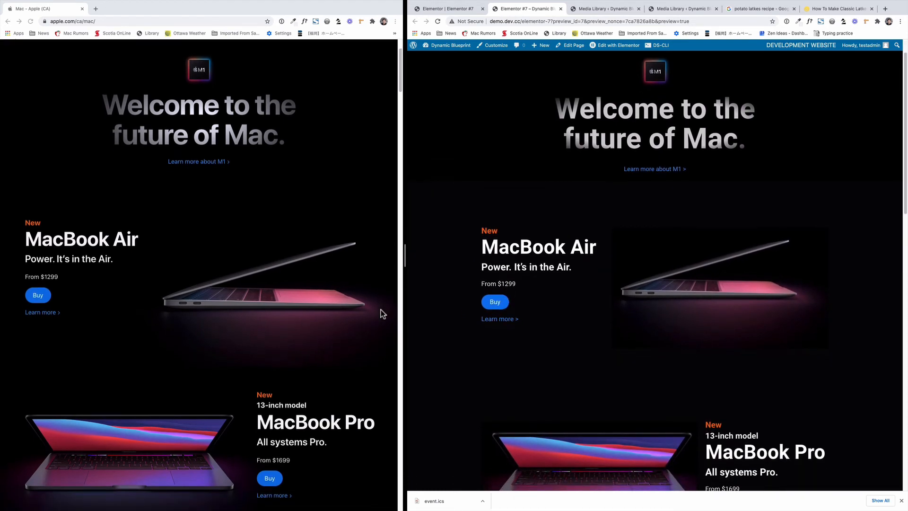
scroll(501, 317, "down", 2)
scroll(351, 313, "down", 2)
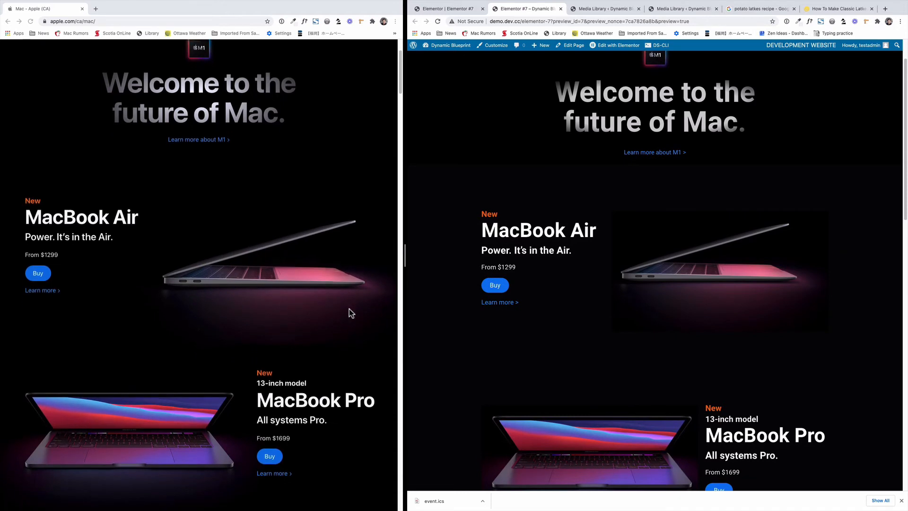
scroll(521, 311, "down", 1)
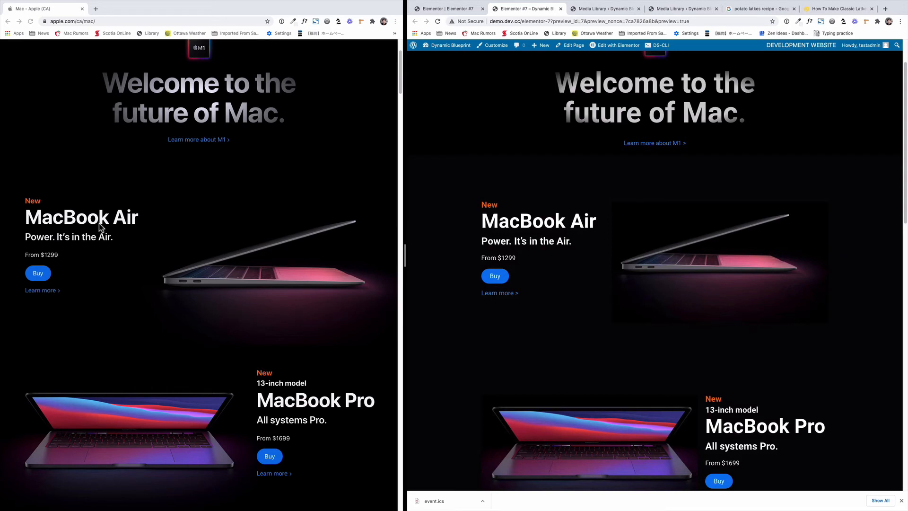
scroll(101, 226, "down", 1)
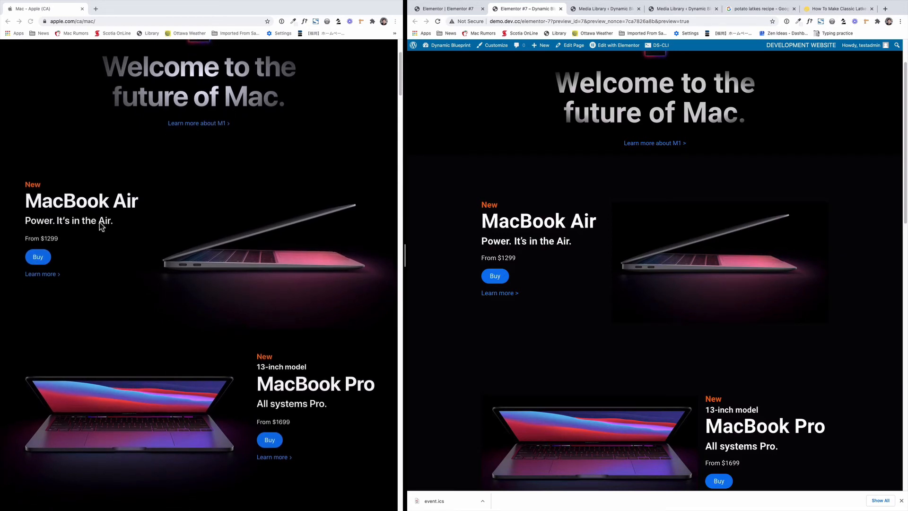
- Inspect the font of the MacBook Air heading on Apple's page with WhatFont, and close its details
scroll(319, 82, "up", 2)
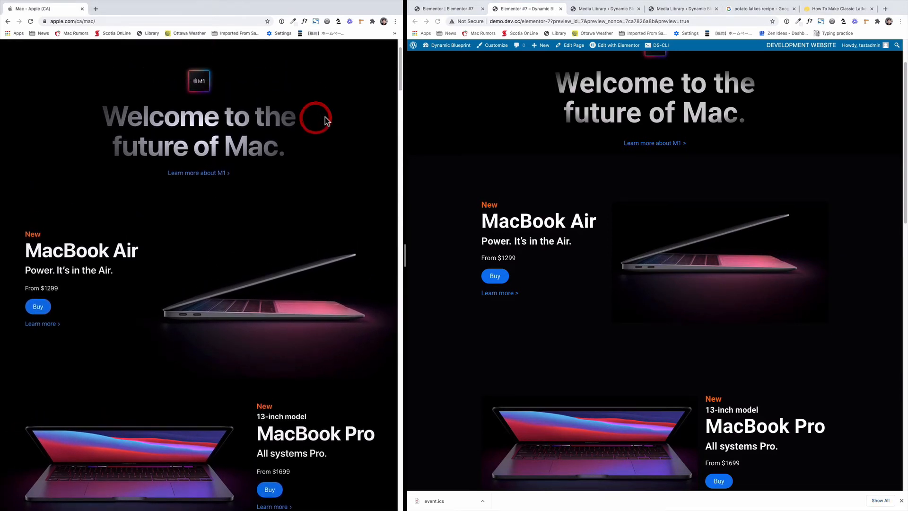
scroll(325, 117, "up", 3)
left_click(305, 21)
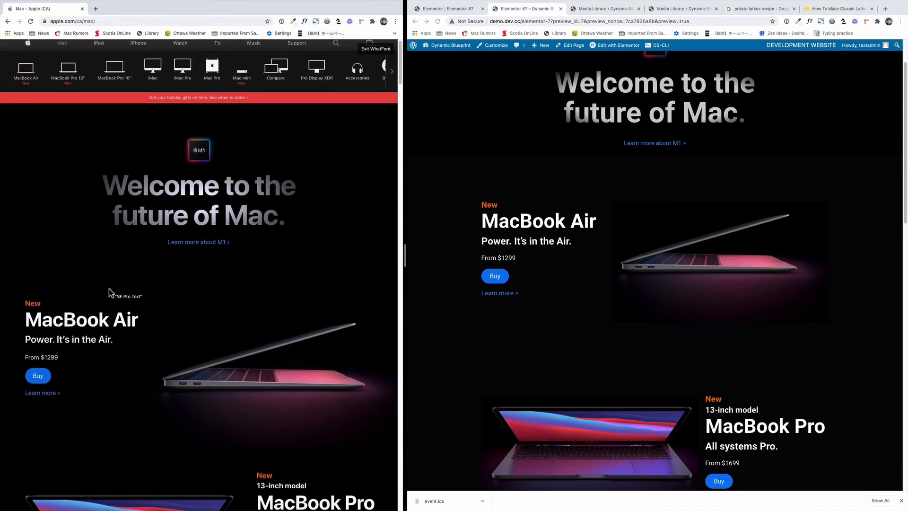
left_click(75, 318)
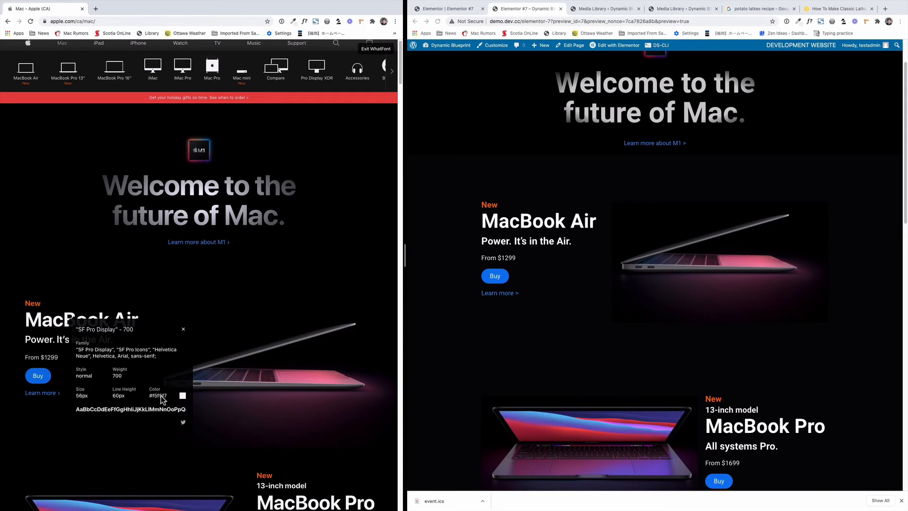
scroll(486, 230, "down", 1)
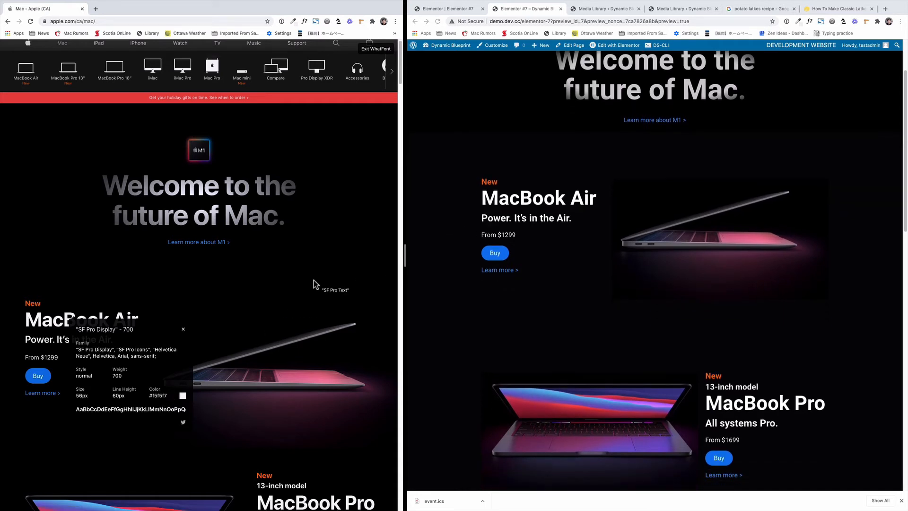
scroll(314, 280, "down", 2)
scroll(313, 281, "down", 2)
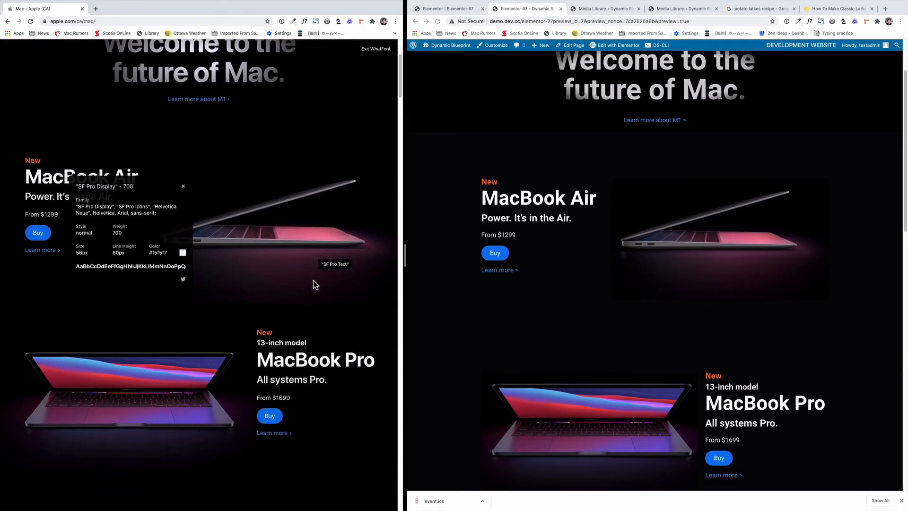
scroll(439, 302, "down", 2)
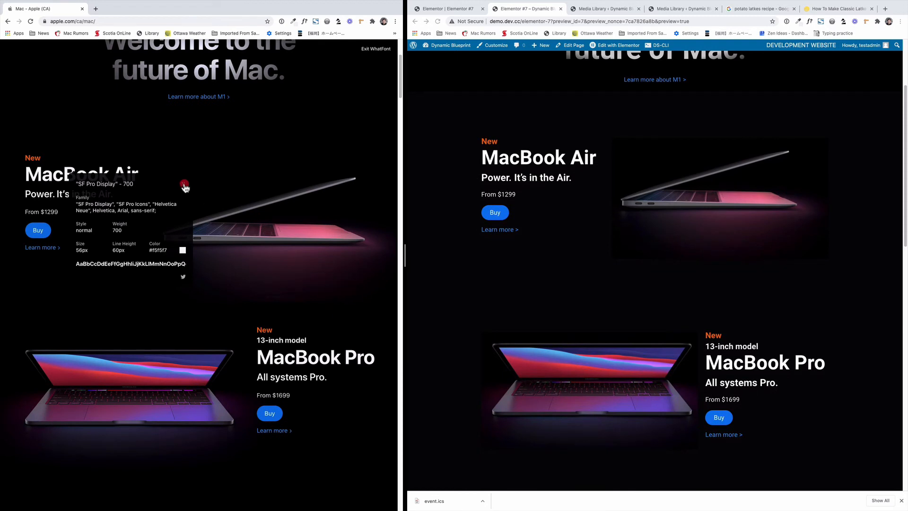
left_click(184, 184)
- Compare the MacBook Pro and Mac mini sections of the preview with Apple's original page
scroll(487, 321, "down", 3)
scroll(273, 324, "down", 5)
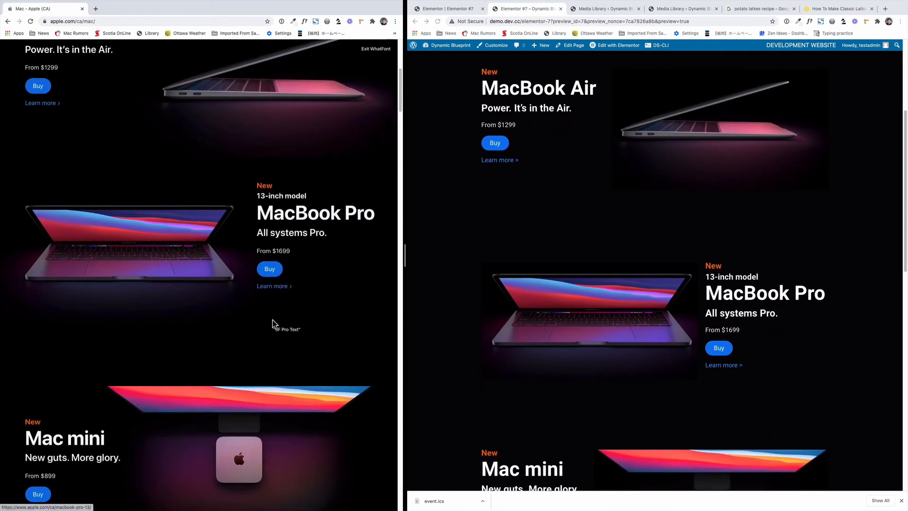
scroll(487, 329, "down", 5)
scroll(316, 325, "down", 5)
scroll(489, 330, "down", 2)
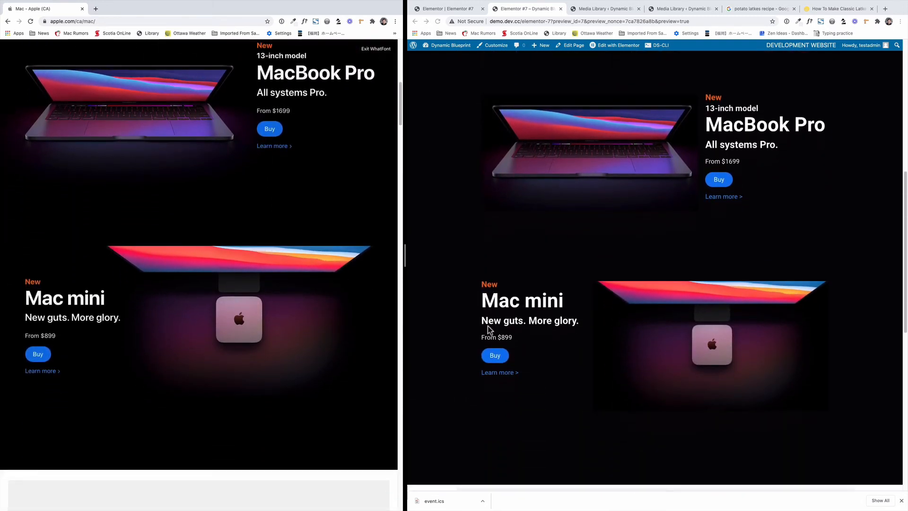
- Compare the Mac mini and "Which Mac notebook is right for you?" sections of the preview with Apple's original page
scroll(489, 330, "down", 3)
scroll(294, 319, "down", 5)
scroll(507, 326, "down", 2)
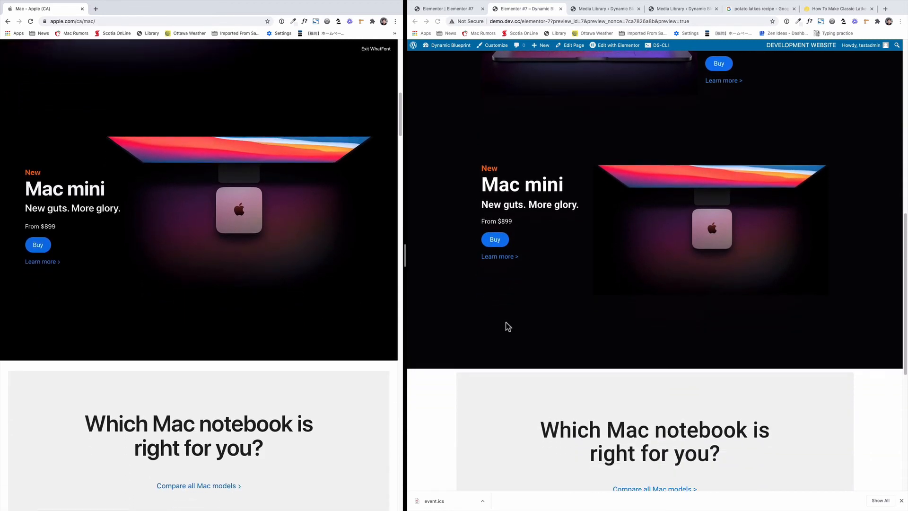
scroll(507, 327, "down", 4)
scroll(353, 323, "down", 5)
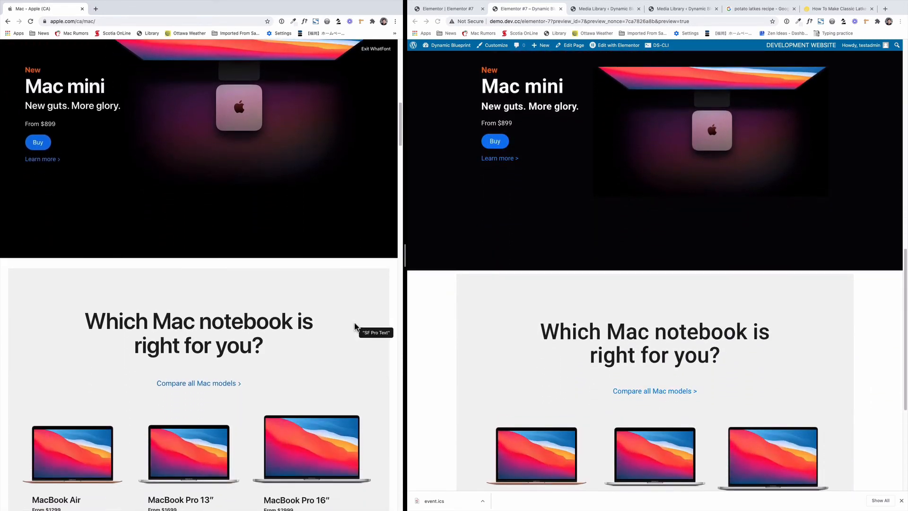
scroll(507, 326, "down", 3)
scroll(305, 326, "down", 4)
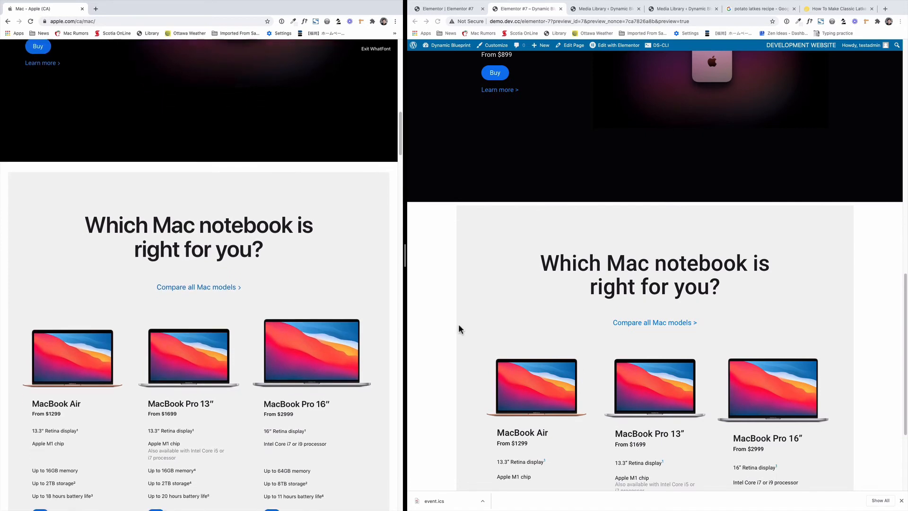
scroll(459, 325, "down", 1)
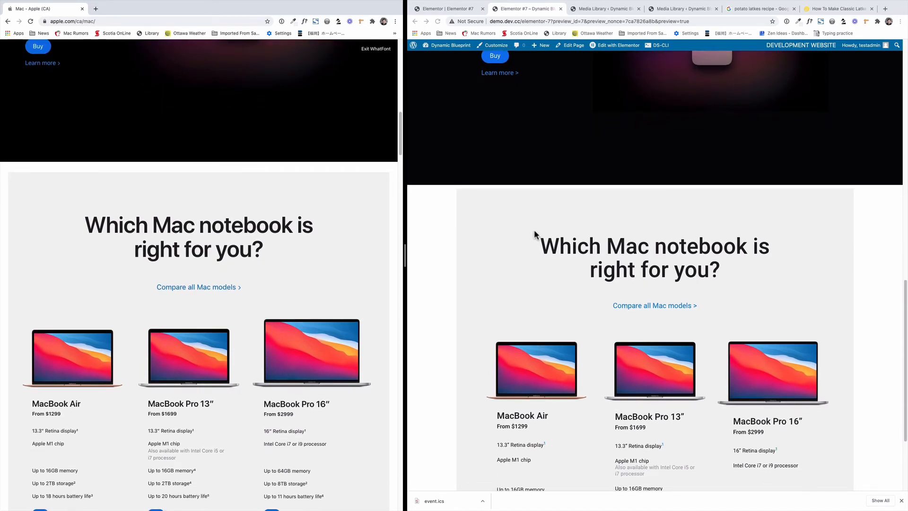
scroll(535, 232, "down", 1)
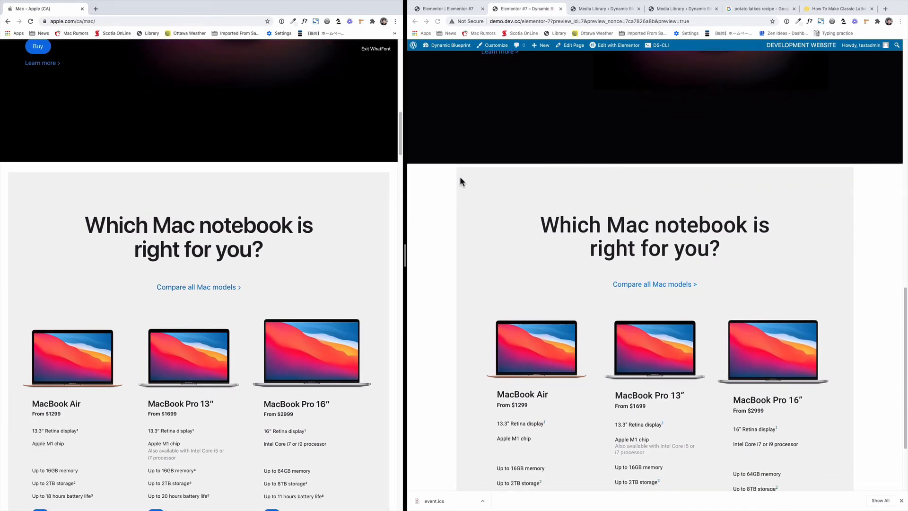
scroll(355, 229, "down", 3)
scroll(427, 232, "down", 3)
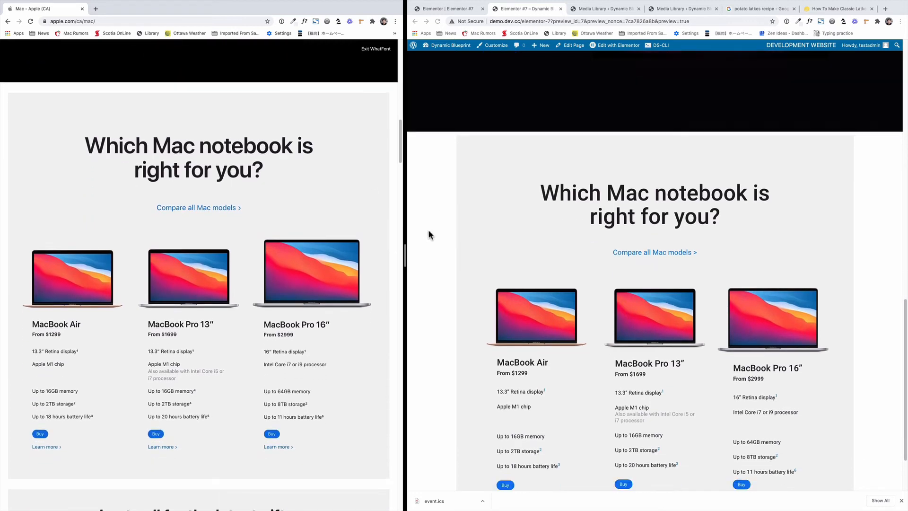
scroll(385, 233, "down", 3)
scroll(447, 232, "down", 1)
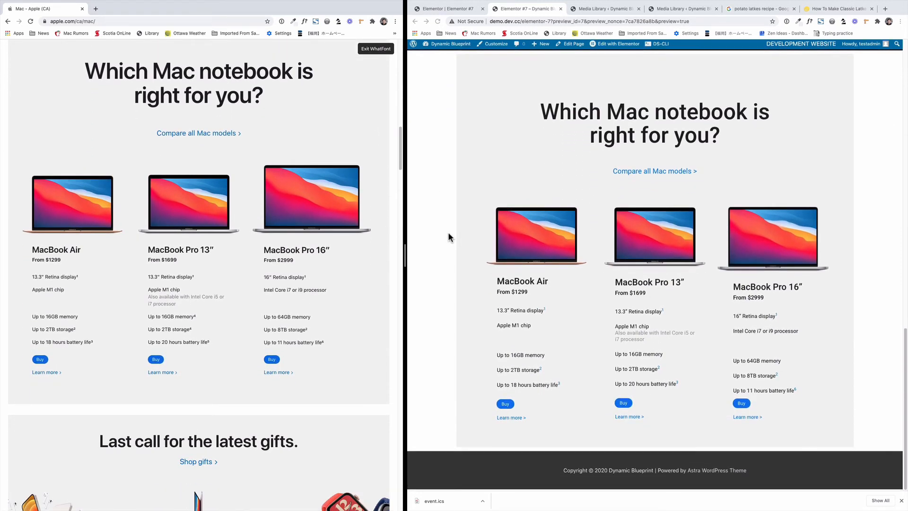
mouse_move(695, 10)
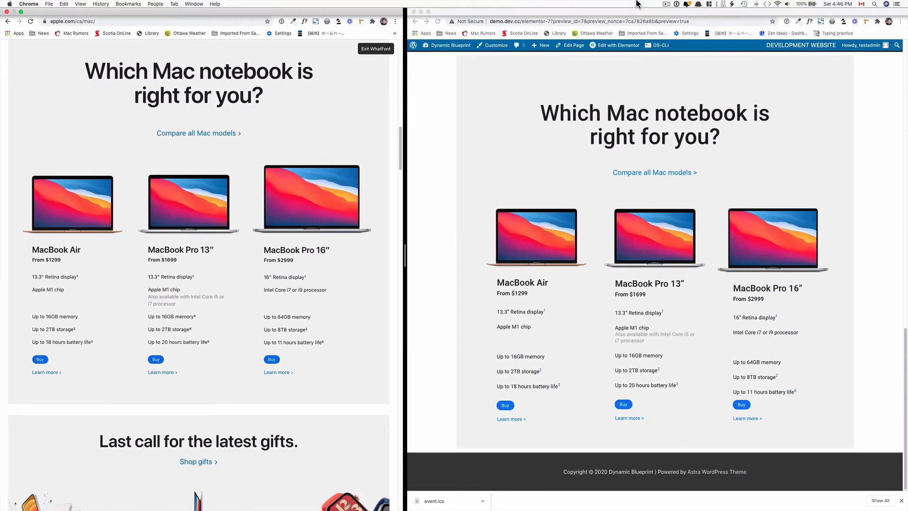
left_click(667, 4)
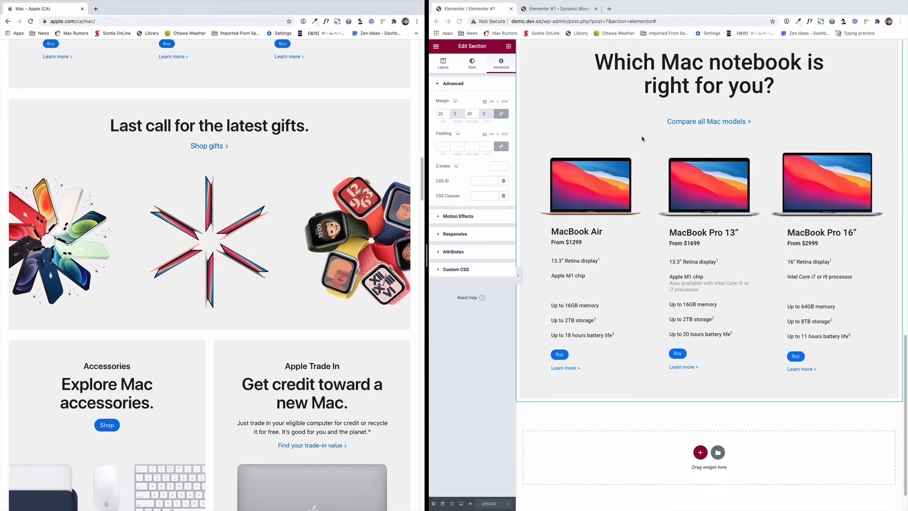
- Duplicate the "Which Mac notebook is right for you?" section in the Elementor editor
scroll(642, 138, "down", 3)
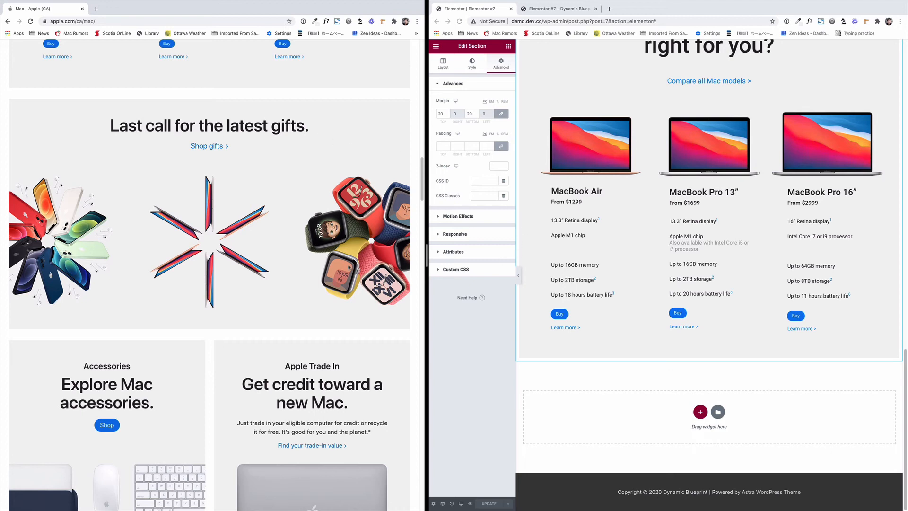
scroll(712, 189, "up", 4)
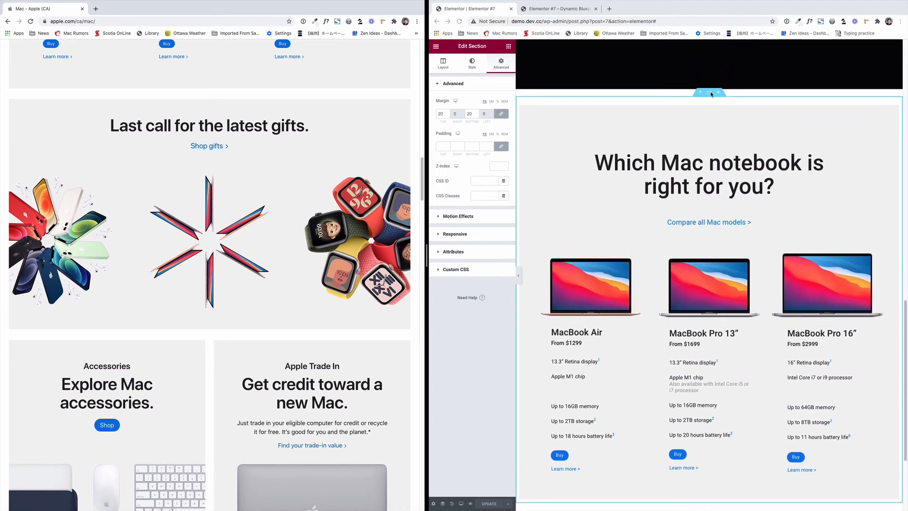
right_click(712, 103)
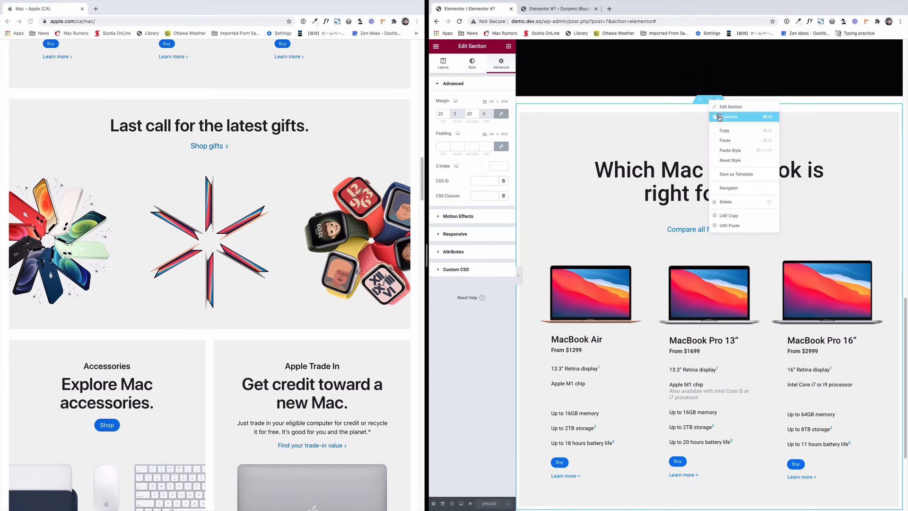
left_click(722, 117)
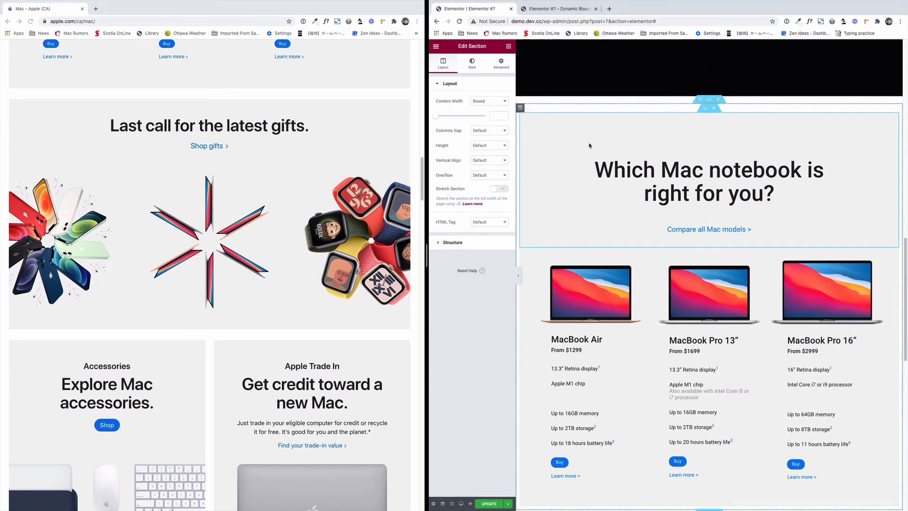
- Replace the duplicated section's heading with "Last call for the latest gifts." copied from Apple's page
scroll(564, 182, "down", 7)
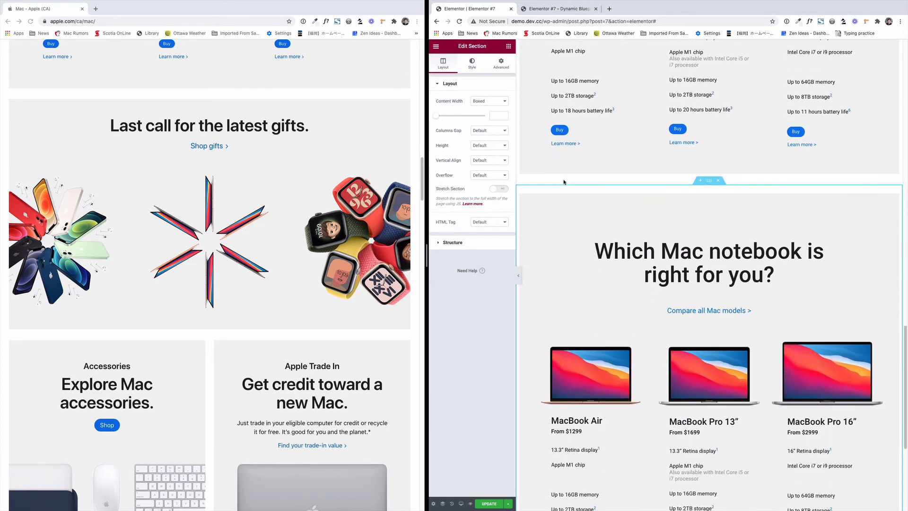
scroll(564, 182, "down", 3)
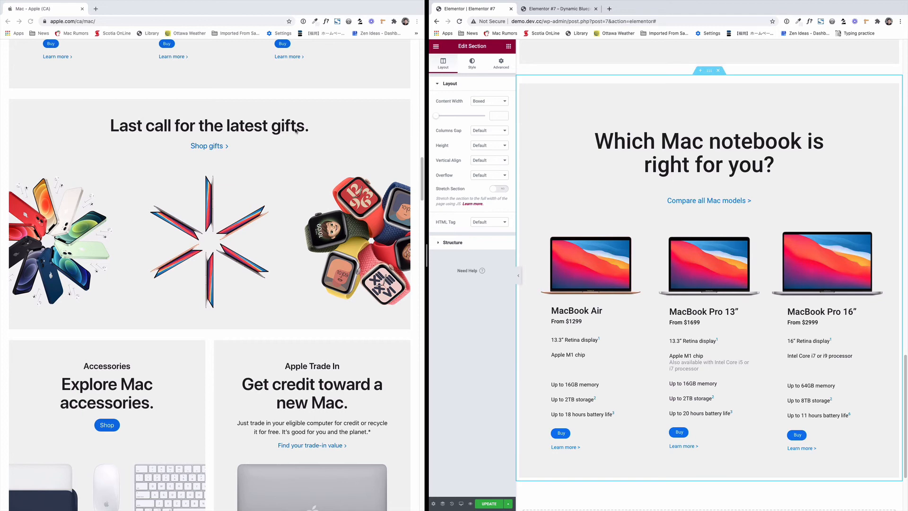
left_click_drag(295, 126, 112, 125)
key("super+c")
left_click(658, 156)
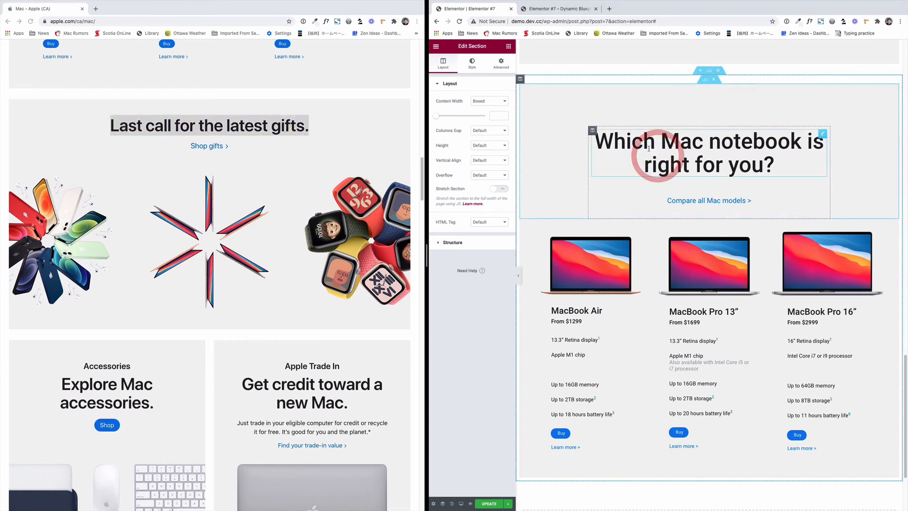
key("super+v")
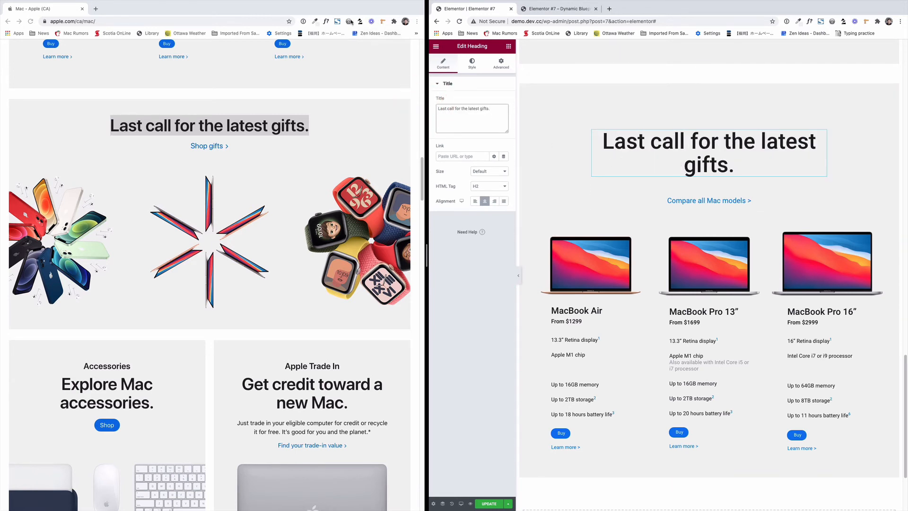
- Inspect Apple's gifts heading with WhatFont and set the duplicated section's heading font size to 47 px
left_click(326, 22)
left_click(291, 129)
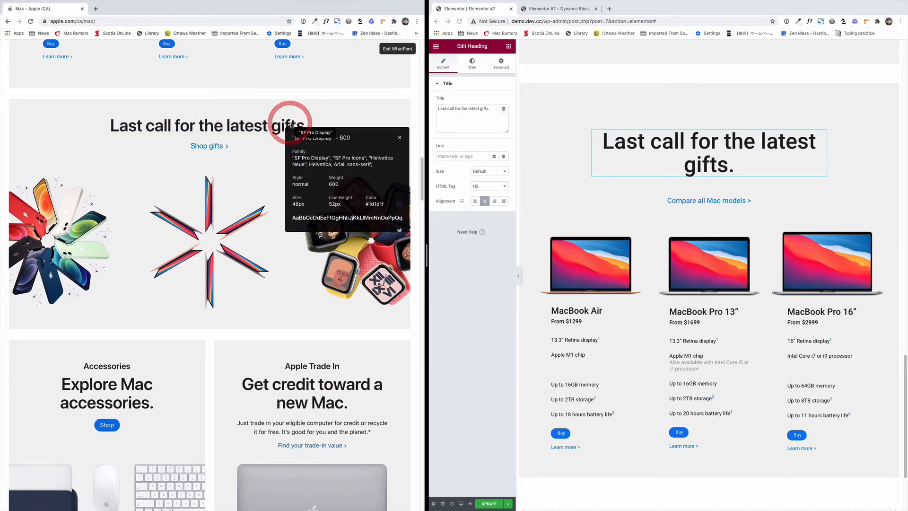
left_click(631, 150)
left_click(471, 64)
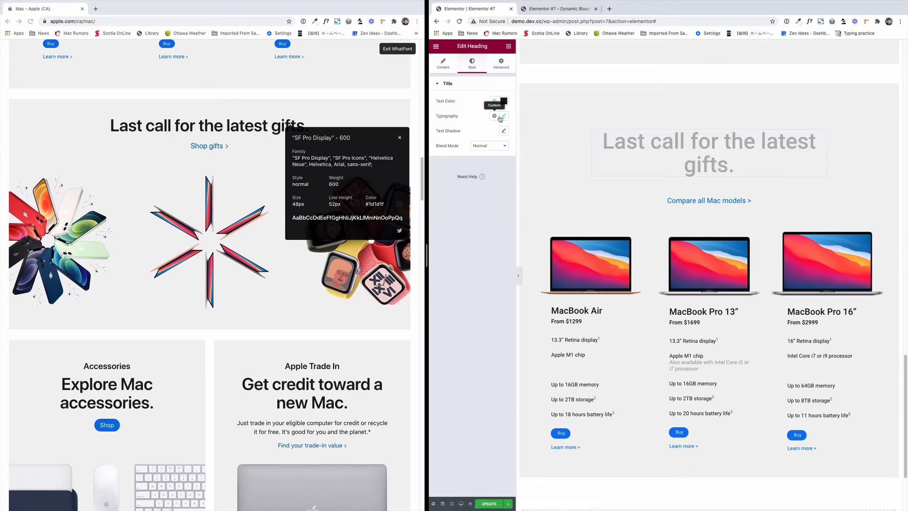
left_click(505, 117)
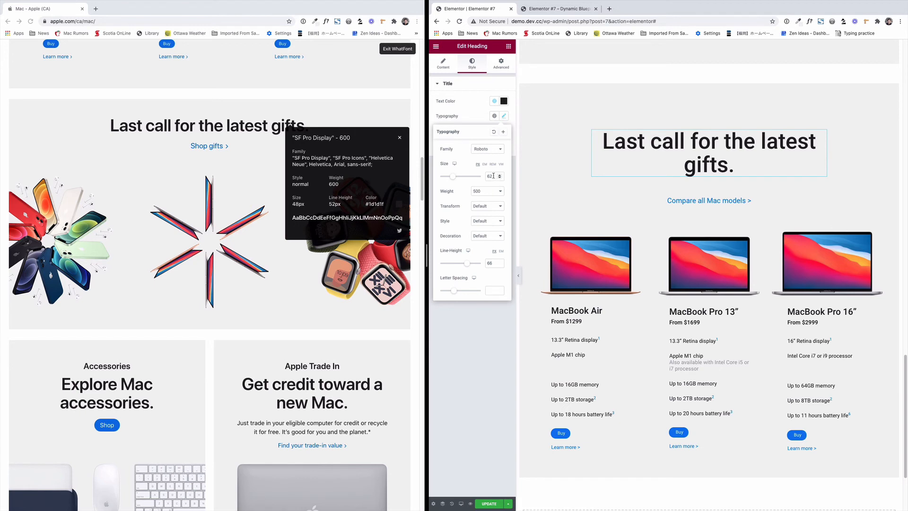
double_click(493, 176)
type("48")
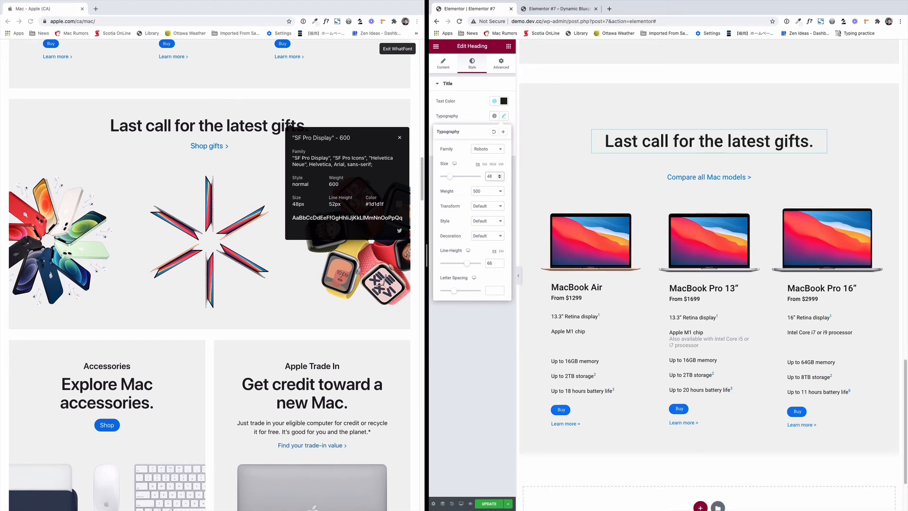
left_click(500, 178)
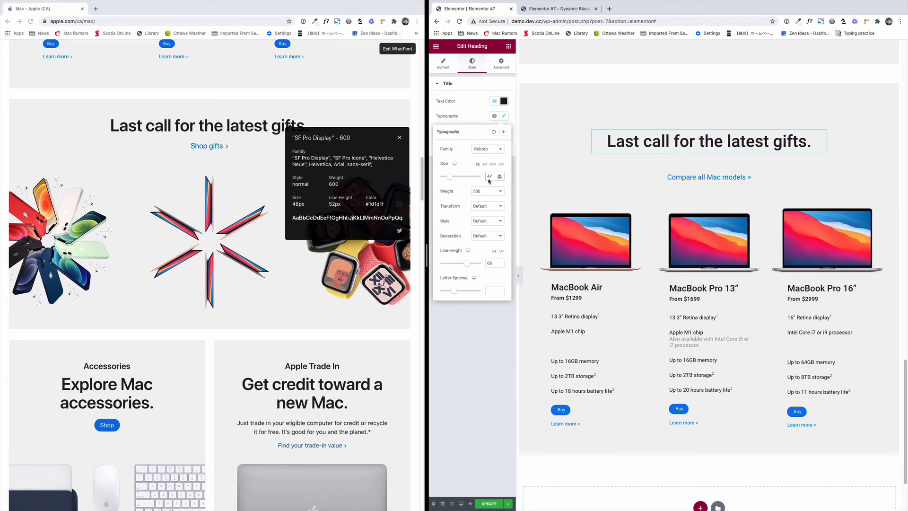
- Change the "Compare all Mac models >" text under the gifts heading to "Shop gifts >"
left_click(680, 176)
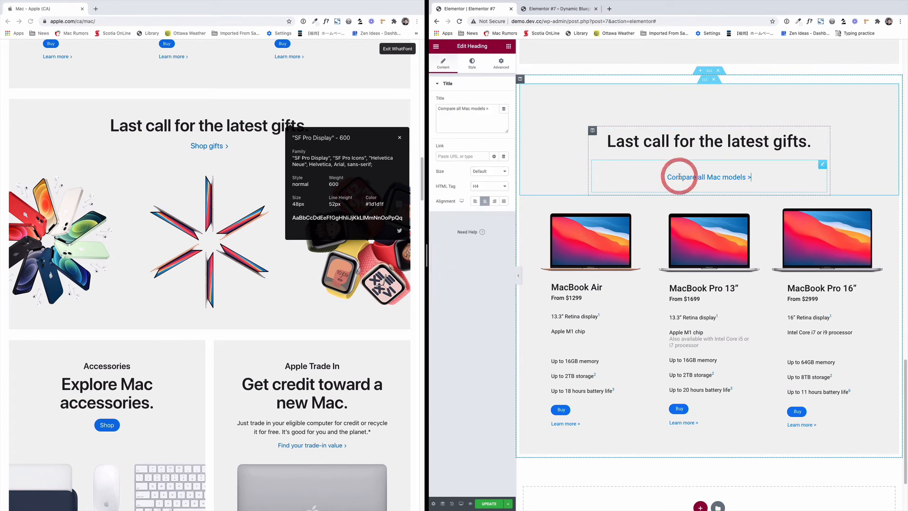
left_click(227, 142)
left_click_drag(483, 109, 426, 105)
type("Shop gifts")
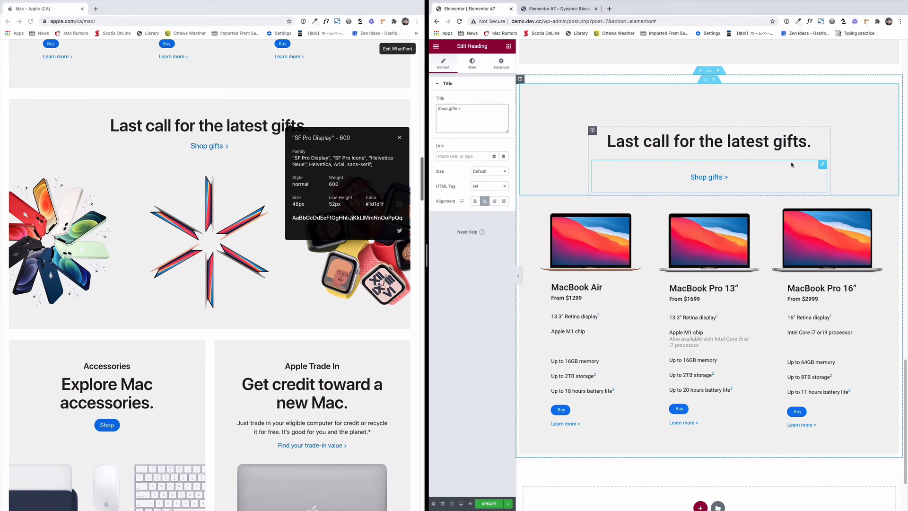
- Set the top margin of the "Shop gifts >" heading to -32 px
left_click_drag(820, 165, 819, 166)
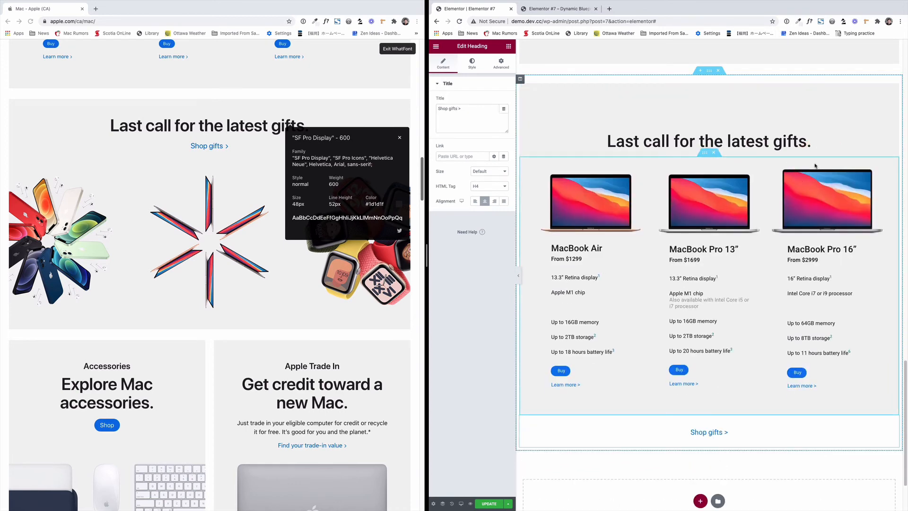
key("ctrl+z")
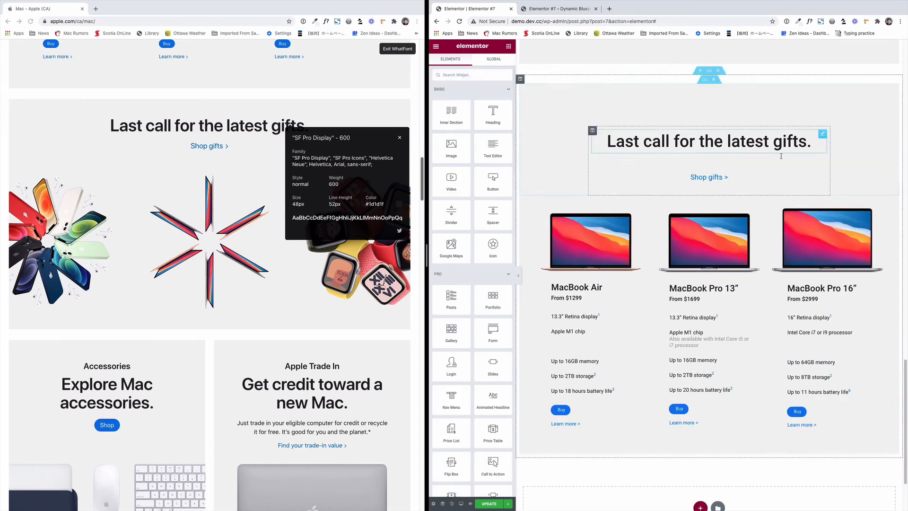
right_click(823, 166)
left_click(824, 166)
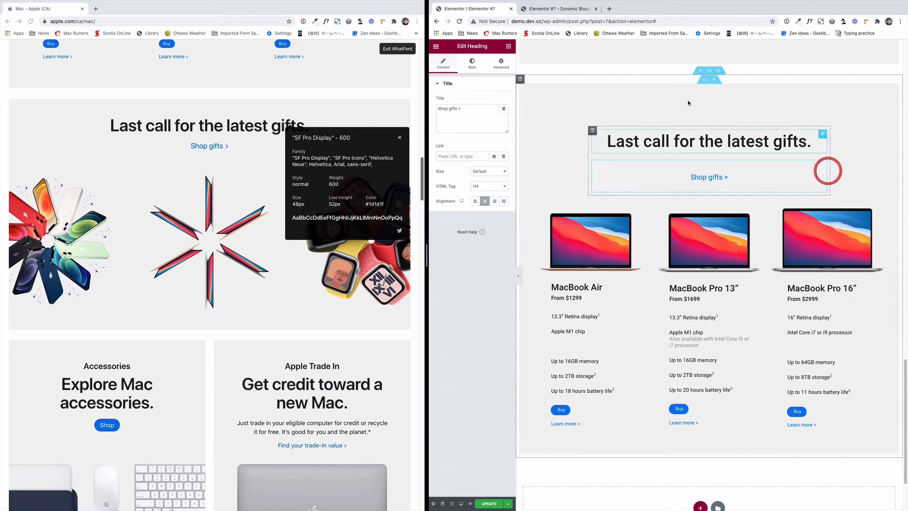
left_click(494, 67)
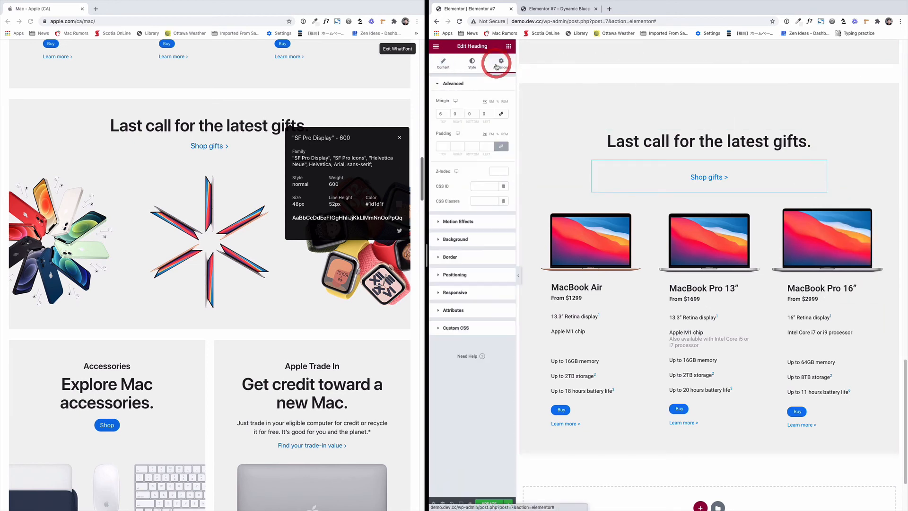
left_click(448, 116)
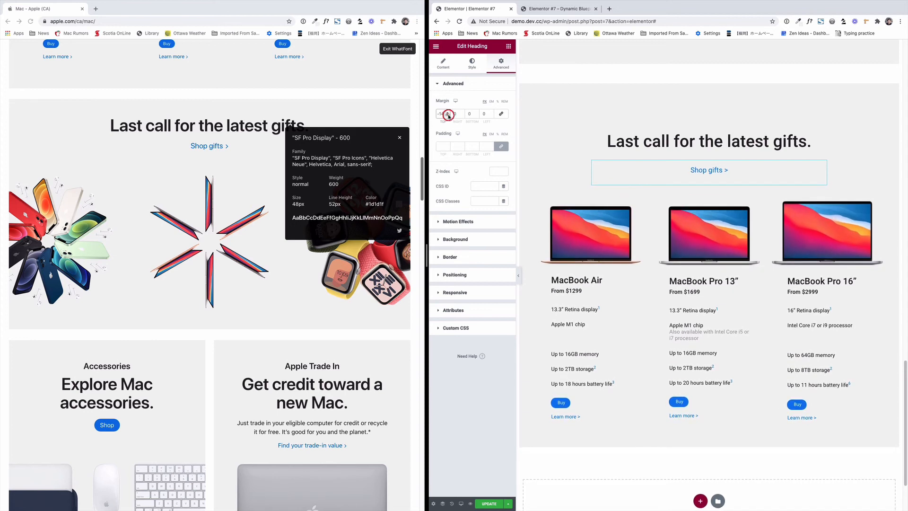
left_click_drag(449, 117, 448, 116)
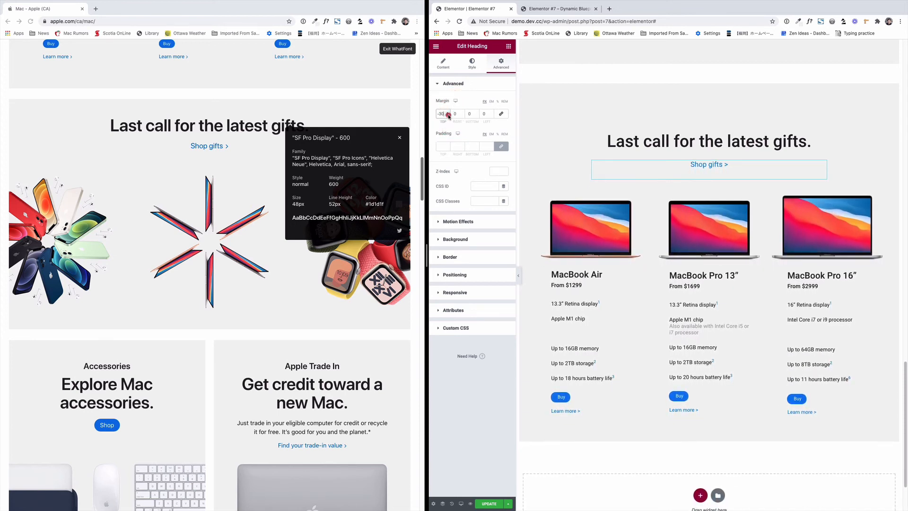
left_click(448, 116)
left_click(449, 116)
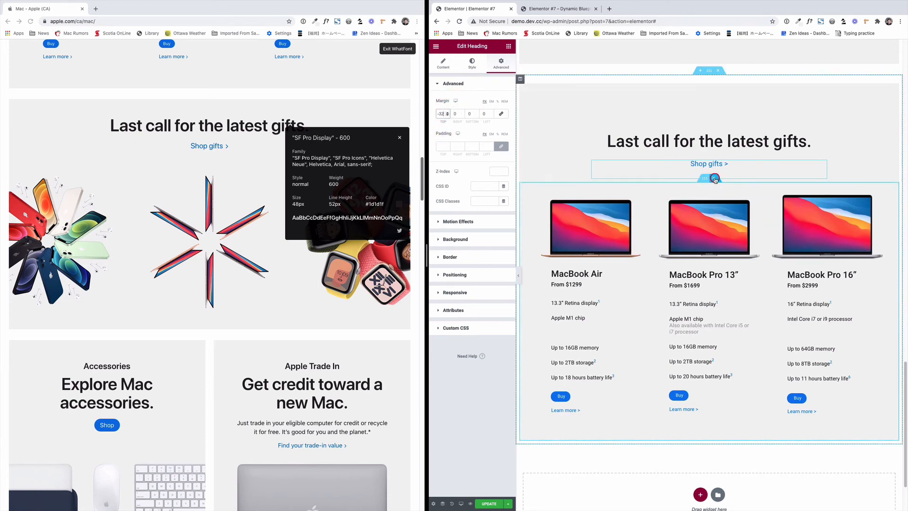
- Delete the inner section with the three notebook columns from the gifts section
left_click(714, 179)
scroll(714, 181, "up", 3)
scroll(714, 183, "down", 3)
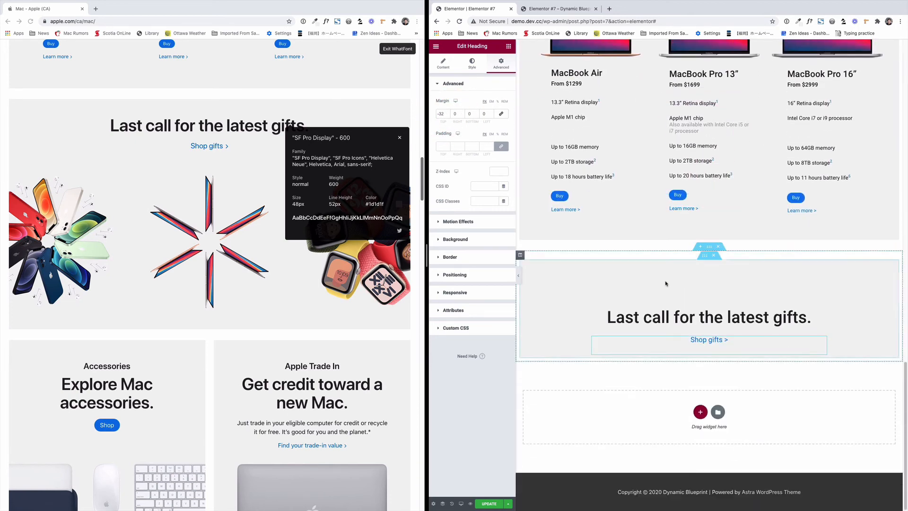
- Add an inner section below the "Shop gifts >" heading and delete one of its two columns
left_click(509, 46)
left_click_drag(451, 114, 704, 360)
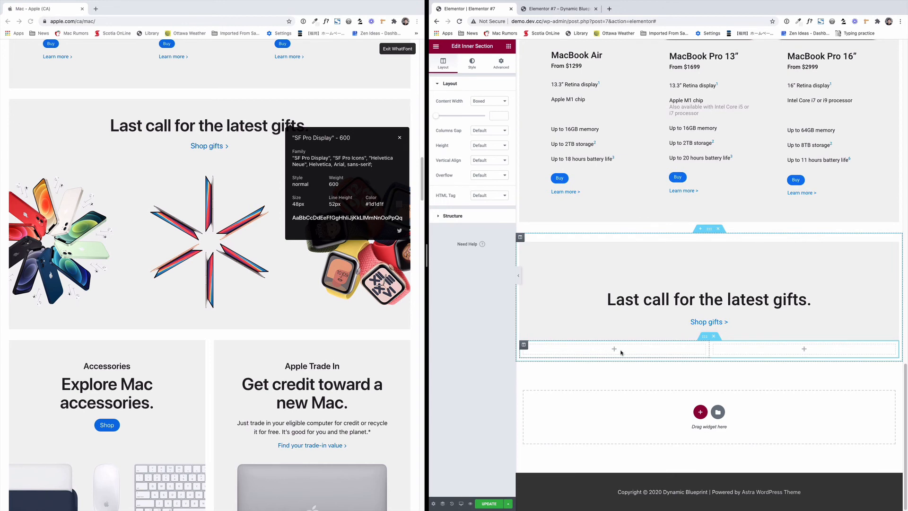
right_click(524, 346)
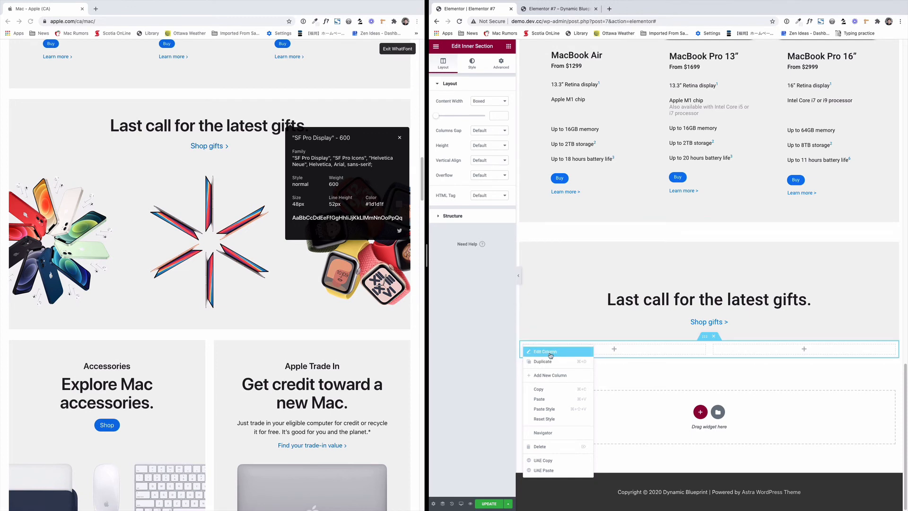
left_click(558, 446)
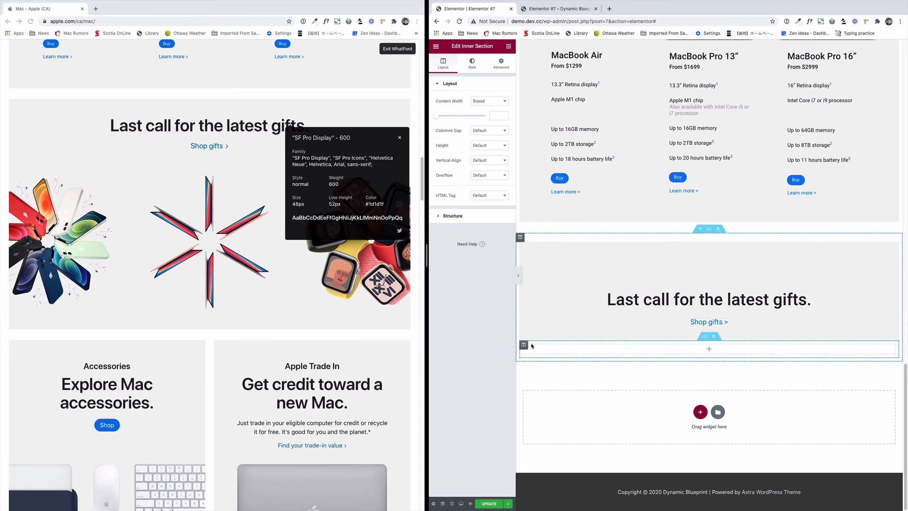
- Set the background color of the new inner section's column to the global "Background colour"
left_click(525, 345)
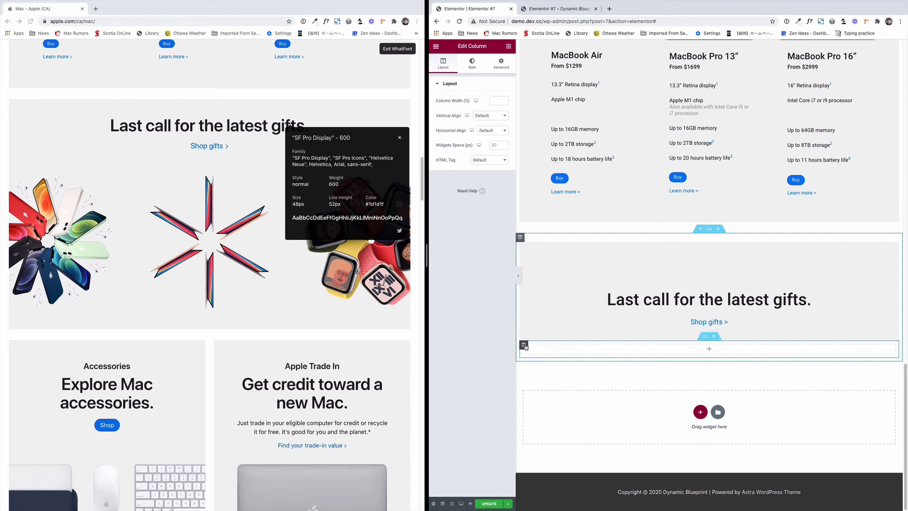
left_click(472, 64)
left_click(484, 116)
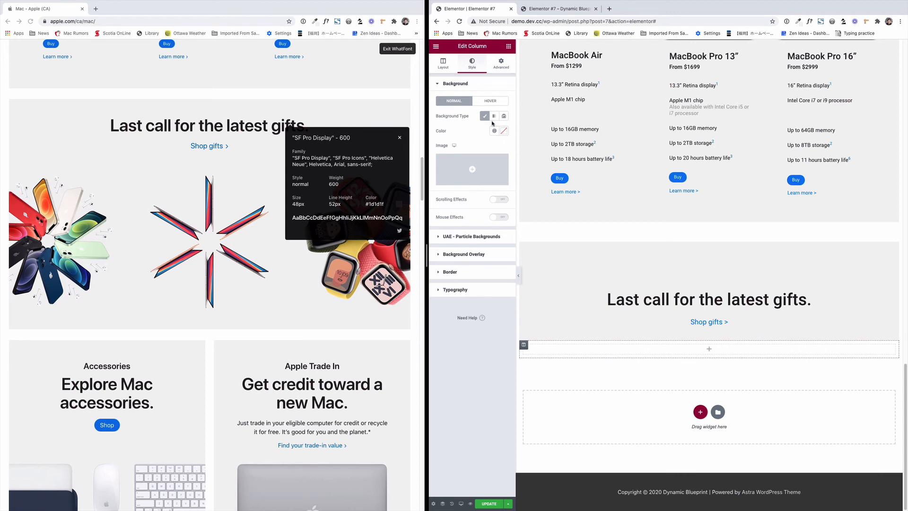
left_click(494, 130)
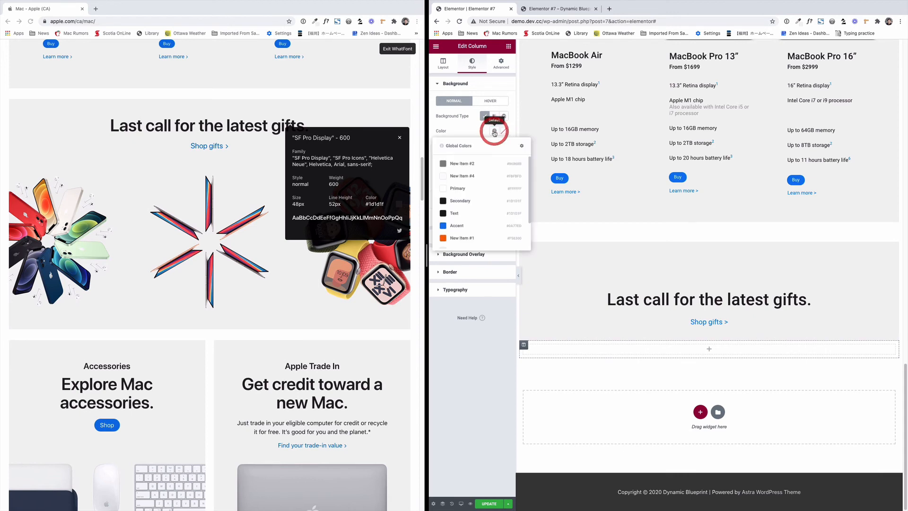
left_click(468, 215)
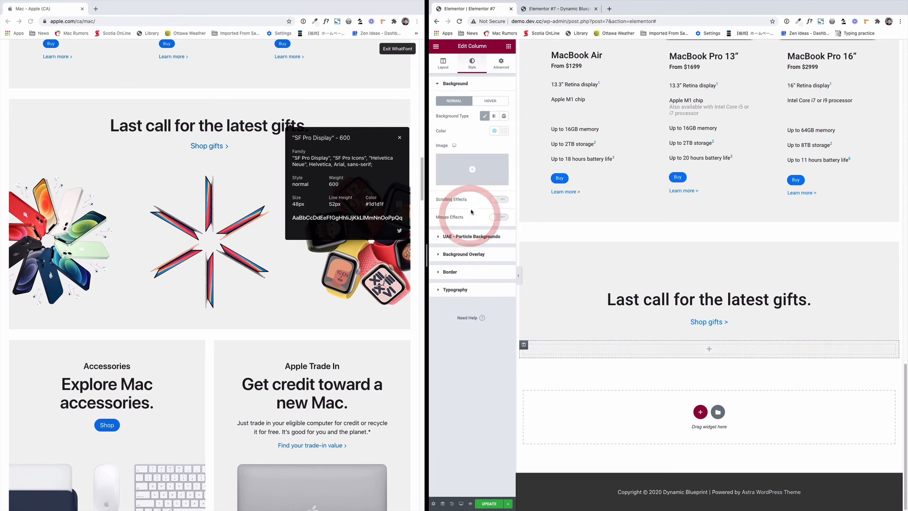
- Add the gifts picture from the media library as the column's background image, with position Center Center and size Cover
left_click(473, 169)
scroll(621, 270, "down", 3)
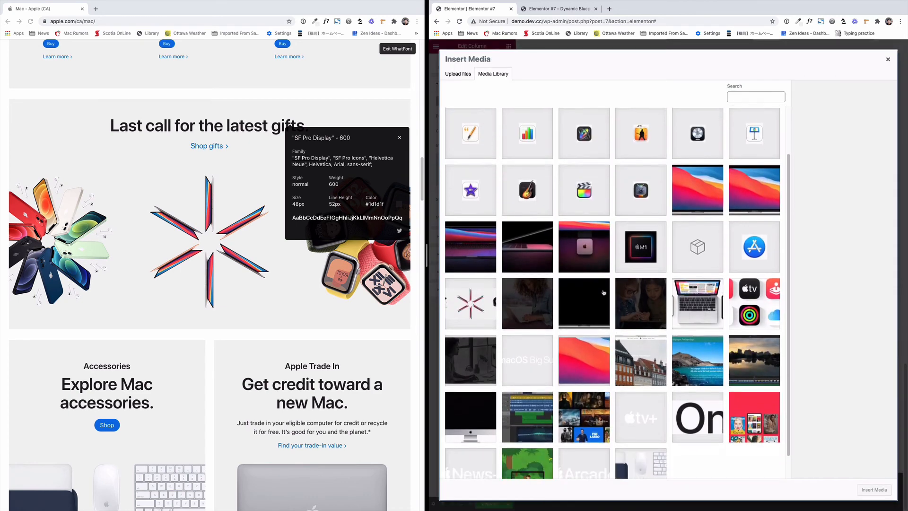
left_click(460, 335)
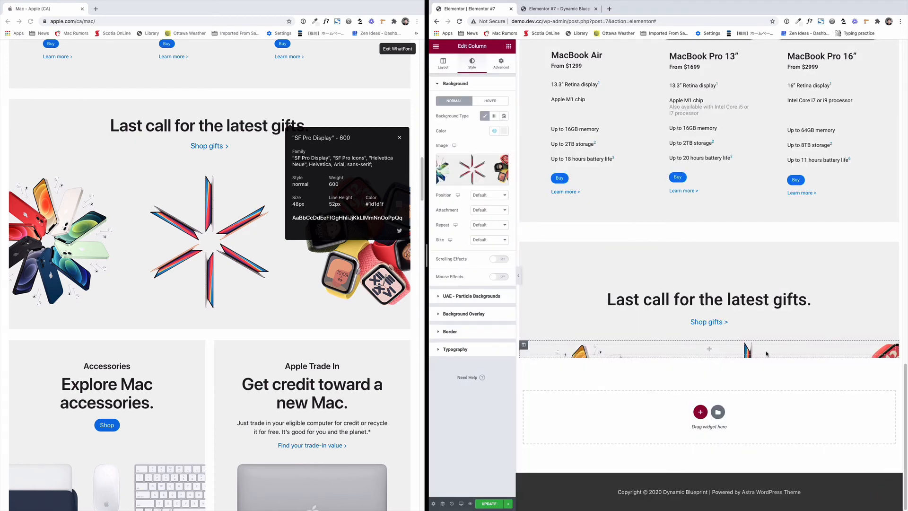
left_click(489, 196)
left_click(493, 201)
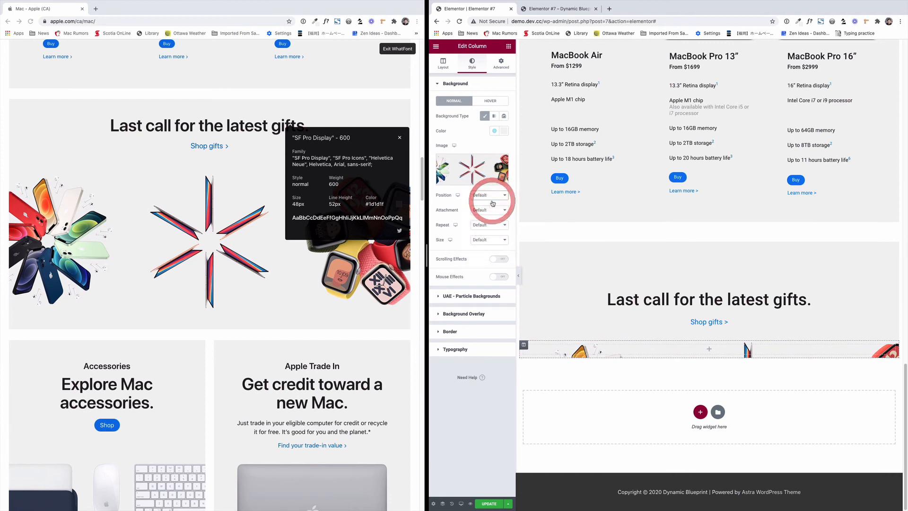
left_click(490, 242)
left_click(493, 252)
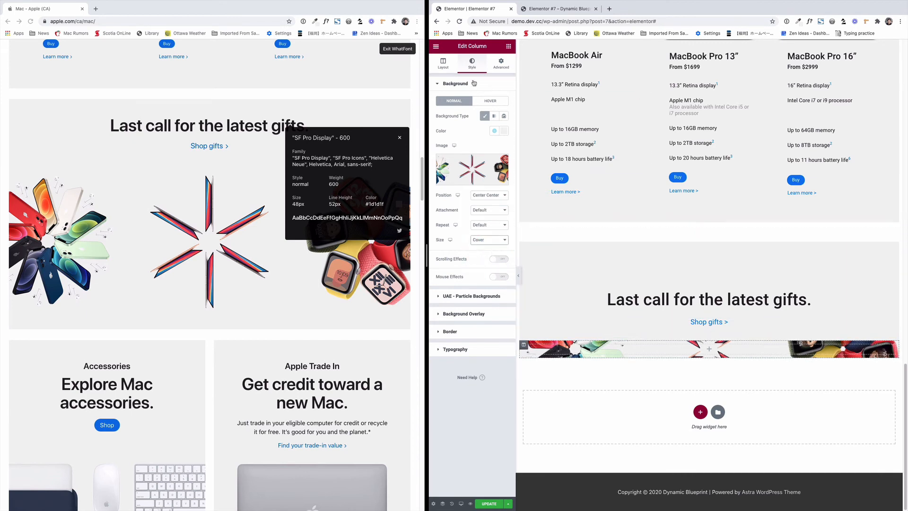
- Set the height of the picture's inner section to Min Height with a minimum height of 421 px
left_click(444, 65)
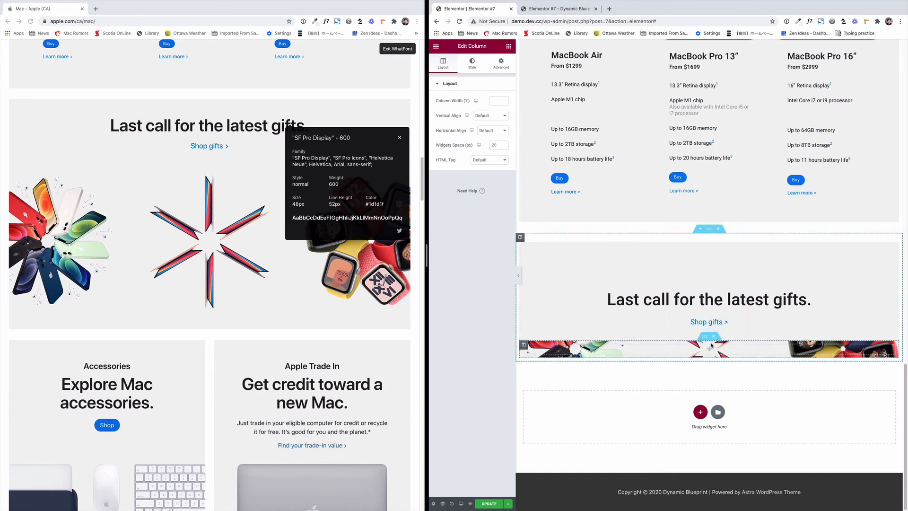
left_click(657, 233)
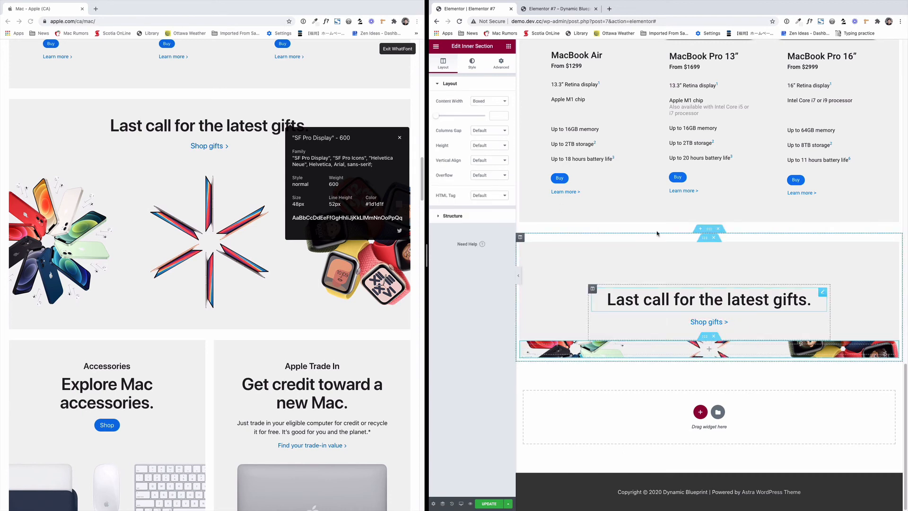
left_click(480, 150)
left_click(480, 162)
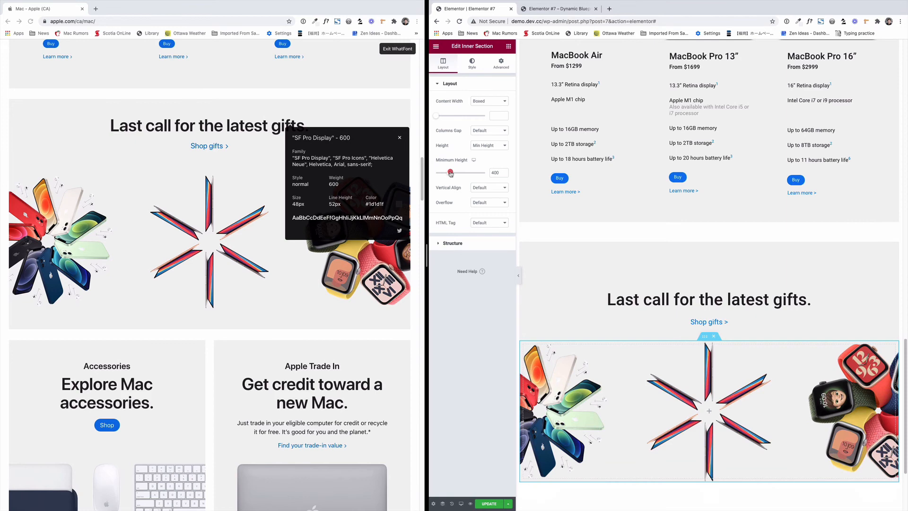
left_click_drag(450, 173, 452, 174)
scroll(639, 244, "down", 5)
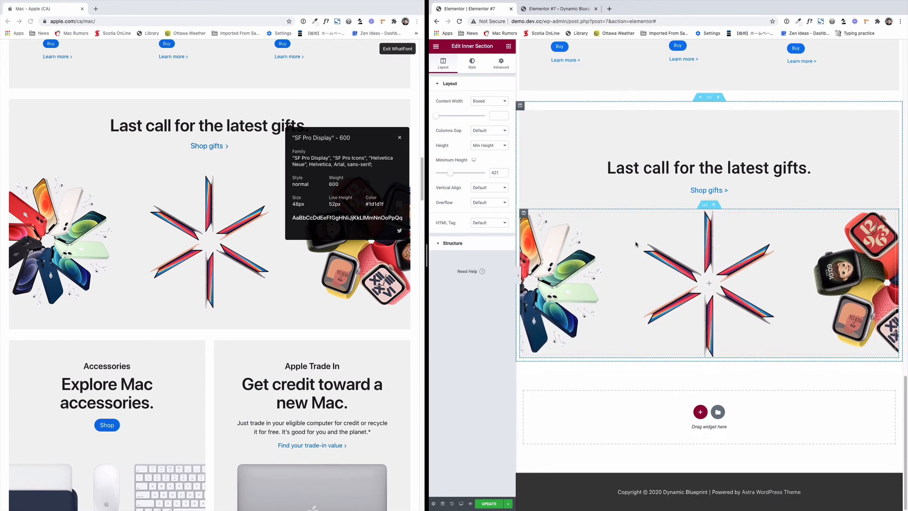
- Lower the minimum height of the picture's inner section to 411 px
left_click(504, 175)
left_click(504, 174)
left_click(504, 174)
left_click(504, 174)
left_click(504, 174)
left_click(505, 175)
left_click(504, 174)
left_click(504, 175)
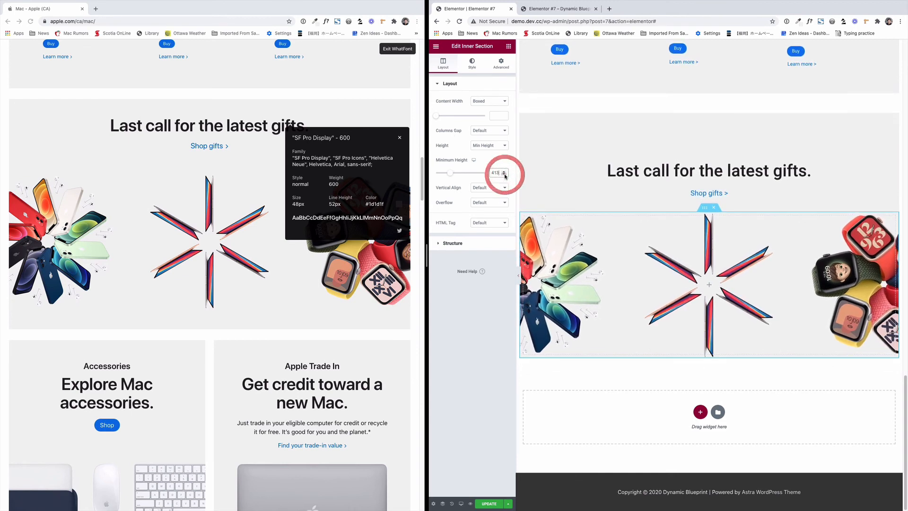
left_click(505, 174)
left_click(505, 174)
- Measure the height of the gifts picture on Apple's page and reduce the inner section's minimum height towards it
left_click(383, 21)
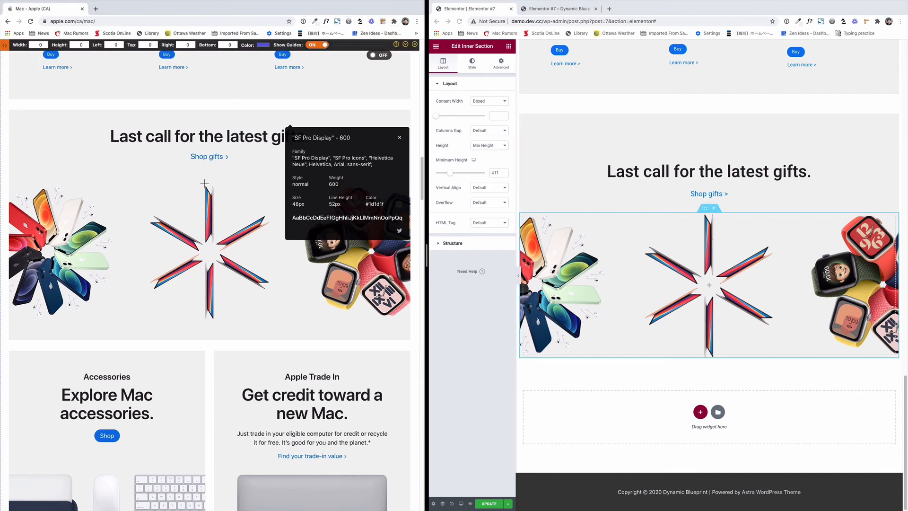
left_click_drag(204, 184, 219, 318)
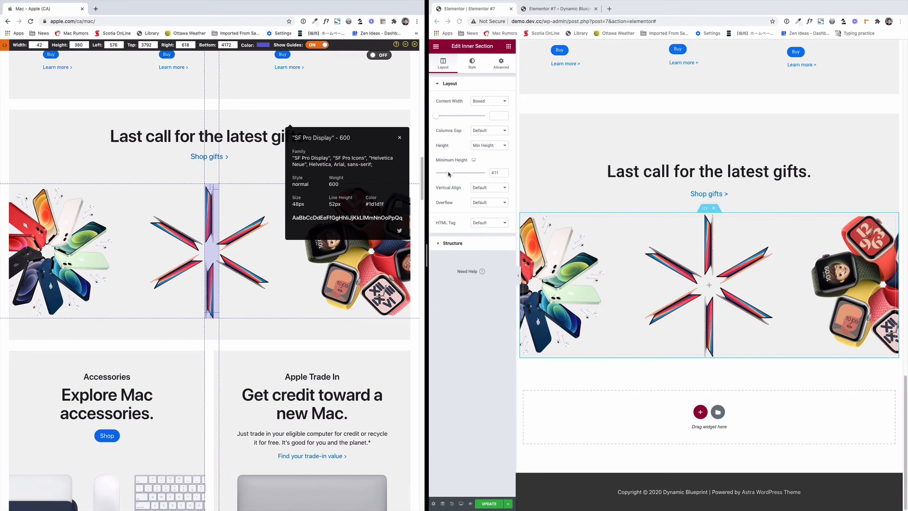
left_click_drag(449, 174, 445, 173)
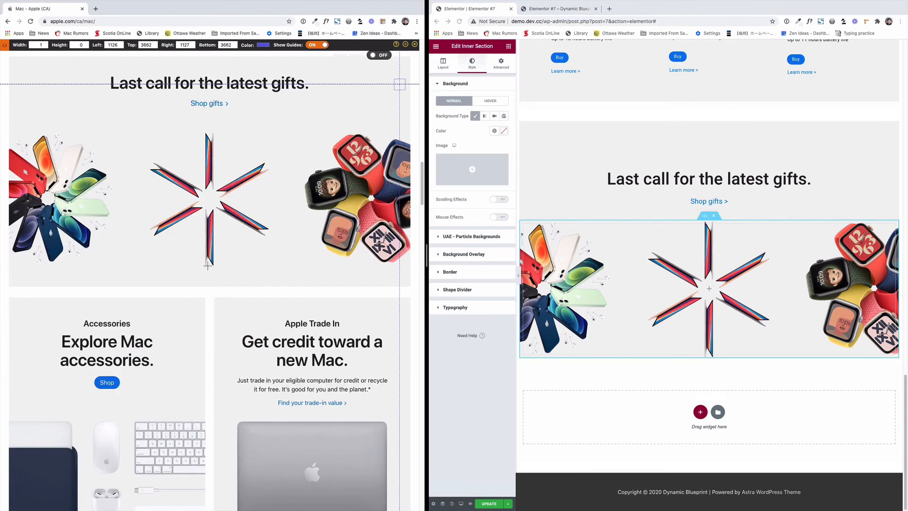
- Measure the gap below the gifts picture on Apple's page and set the inner section's bottom padding to 60 px
left_click_drag(205, 266, 214, 286)
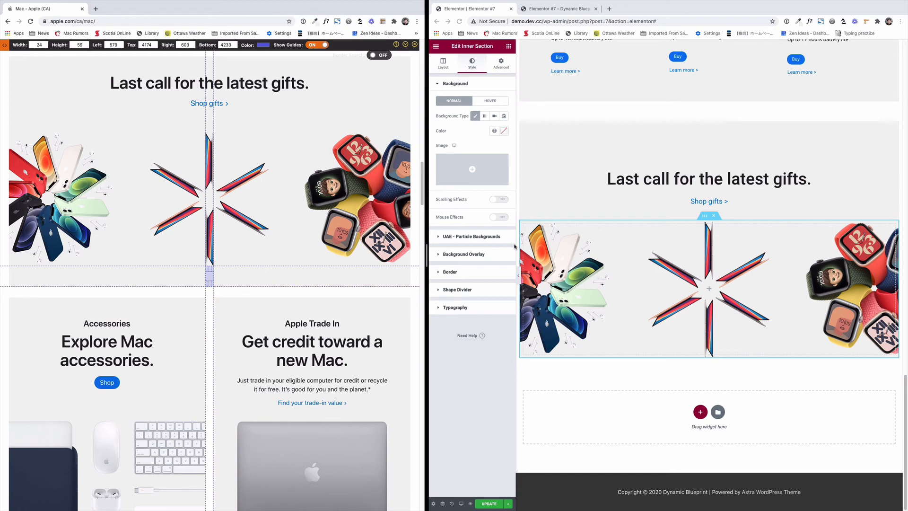
left_click(706, 216)
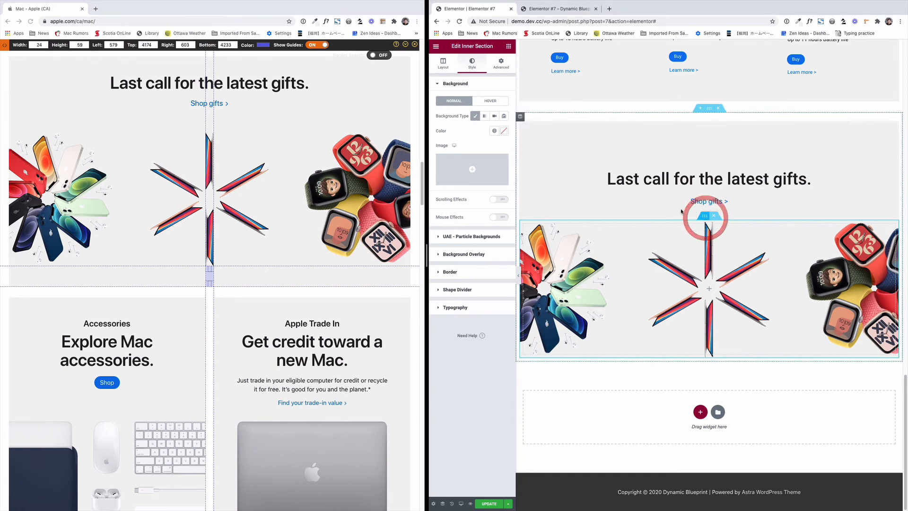
left_click(501, 63)
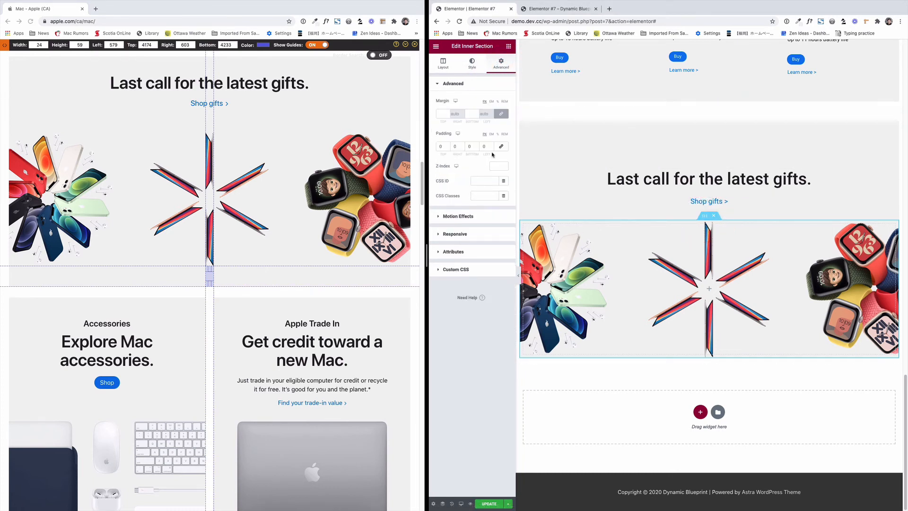
left_click(465, 146)
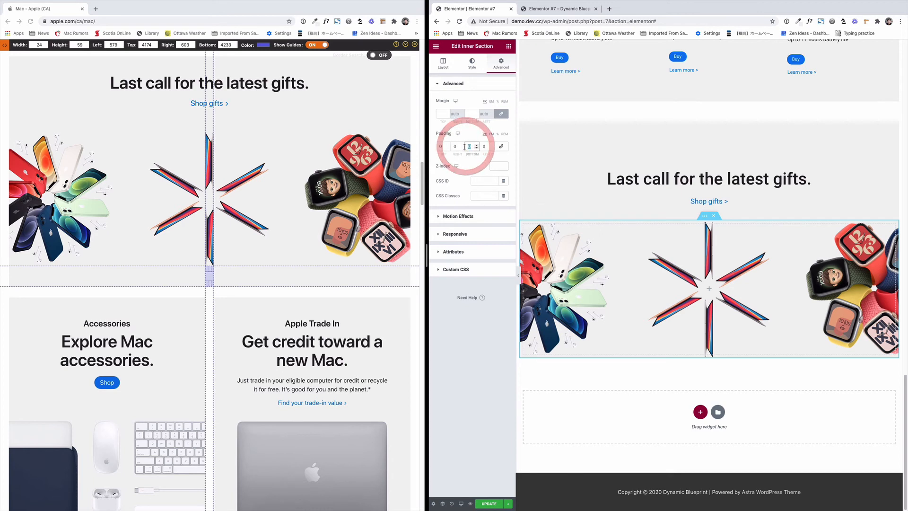
type("6")
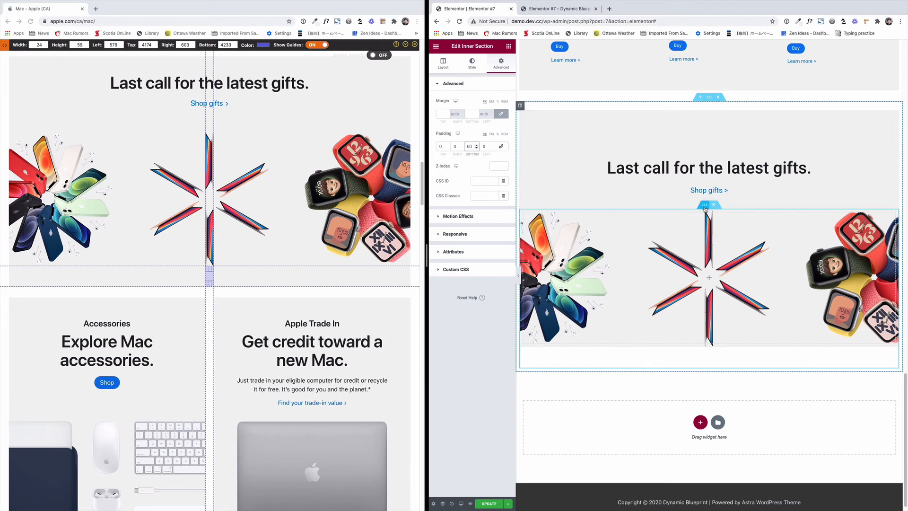
- Set the background color of the picture's inner section to the global "Background colour"
left_click(474, 66)
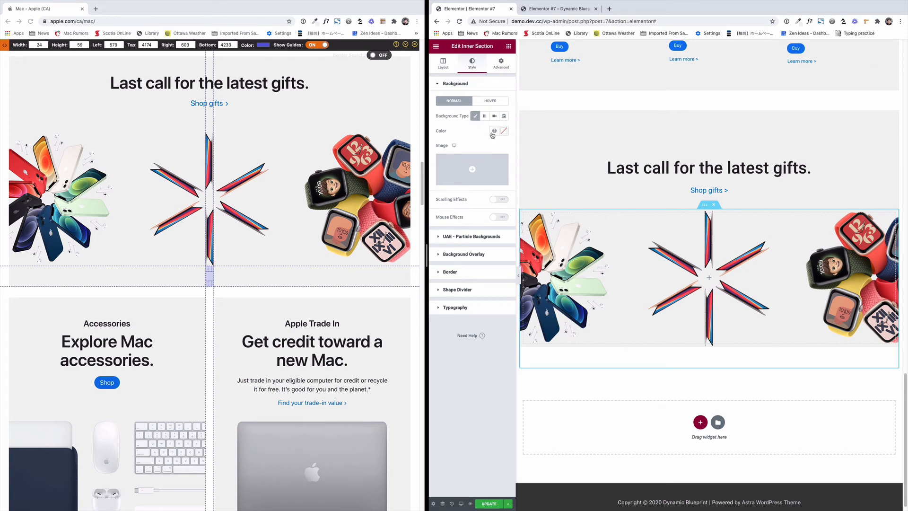
left_click(495, 131)
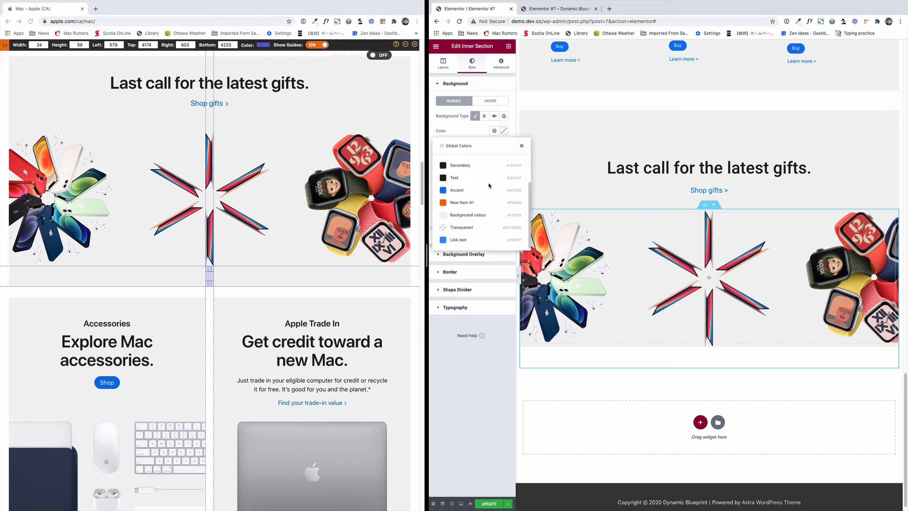
left_click(478, 214)
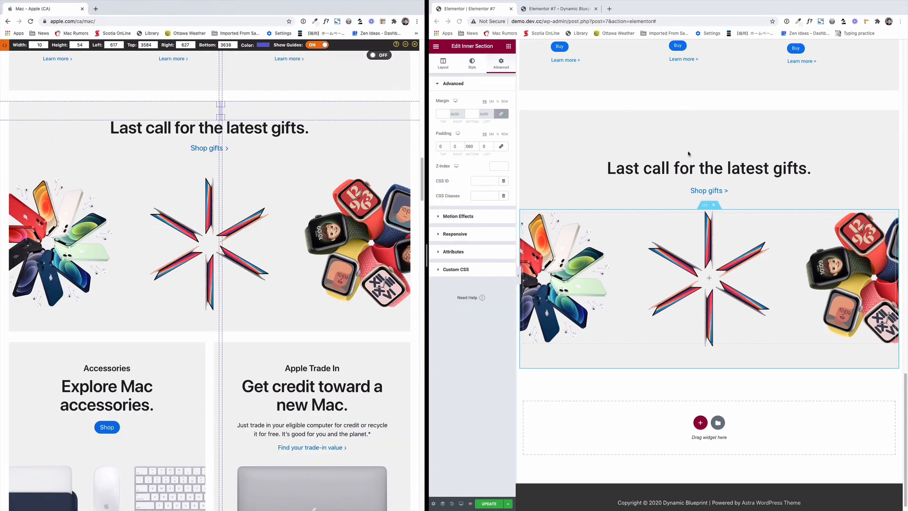
- Set the top padding of the inner section holding the "Last call for the latest gifts." heading to 48 px
left_click(700, 117)
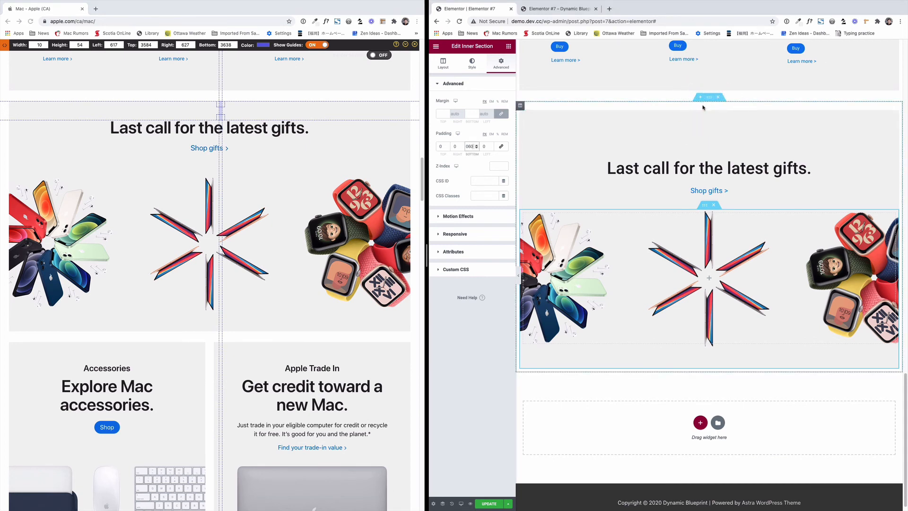
left_click(701, 106)
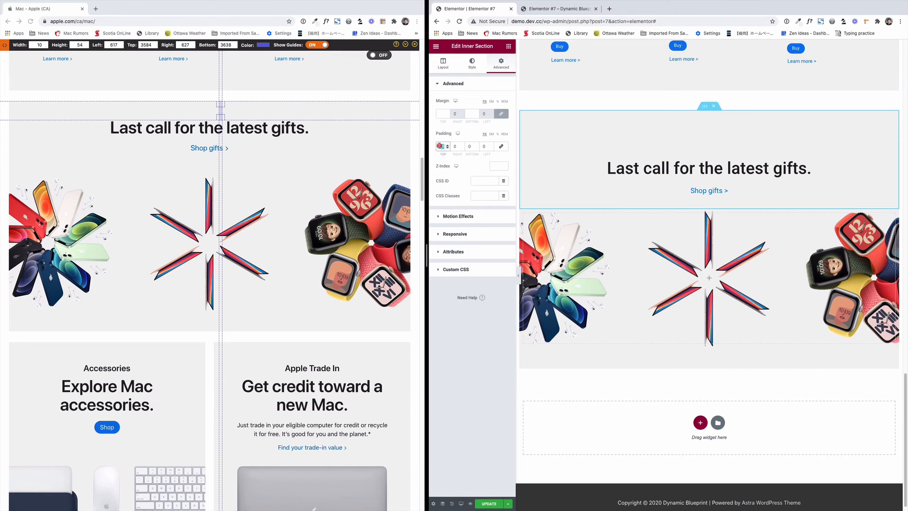
double_click(440, 146)
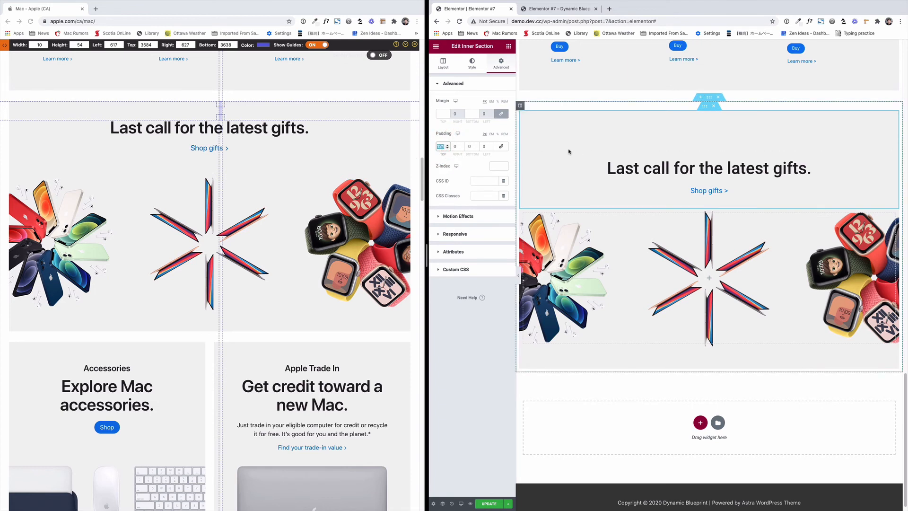
type("60")
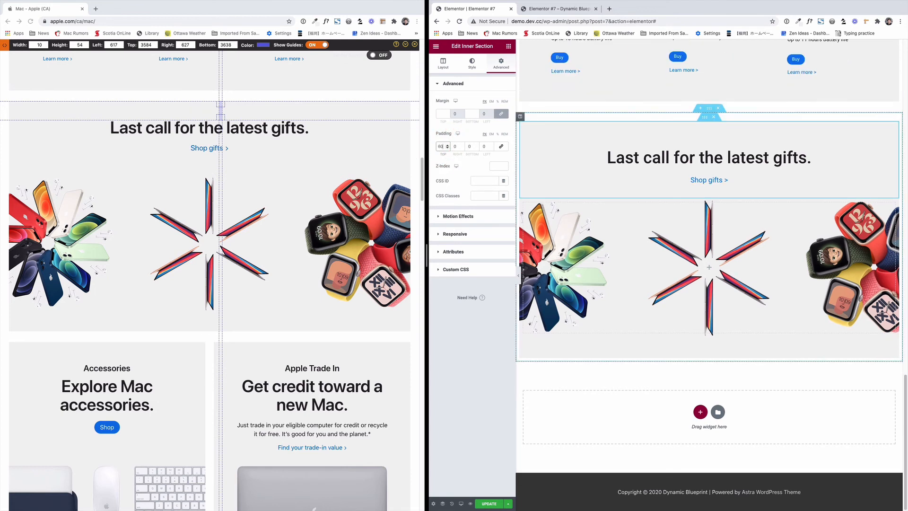
left_click(448, 149)
left_click(448, 150)
left_click(448, 150)
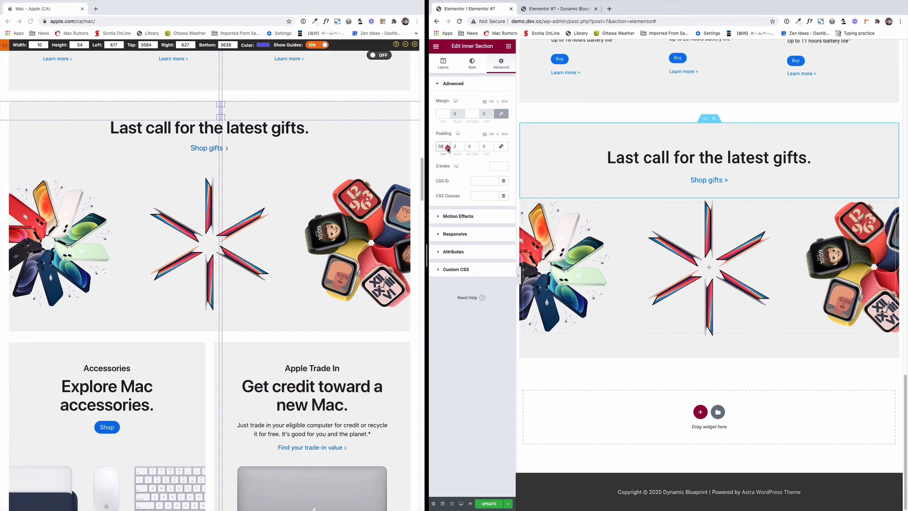
left_click(448, 149)
left_click(448, 149)
left_click(447, 149)
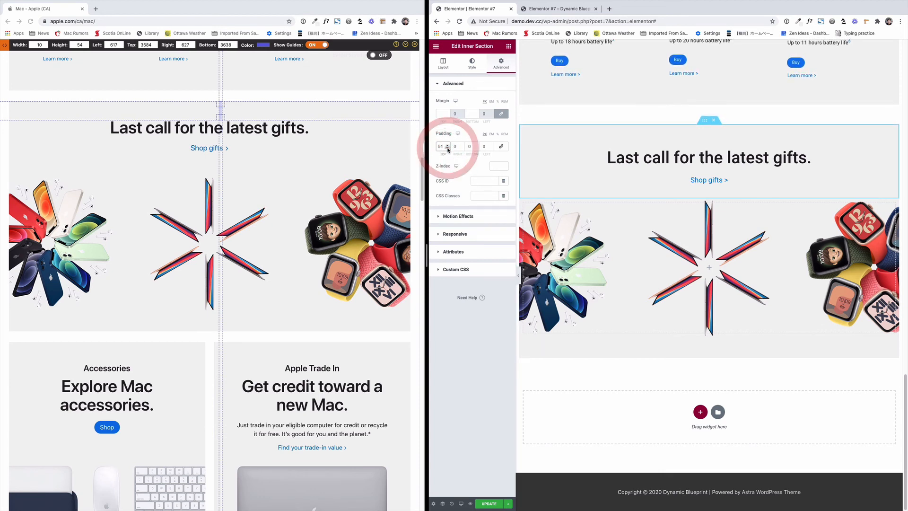
scroll(408, 184, "down", 1)
scroll(408, 184, "up", 2)
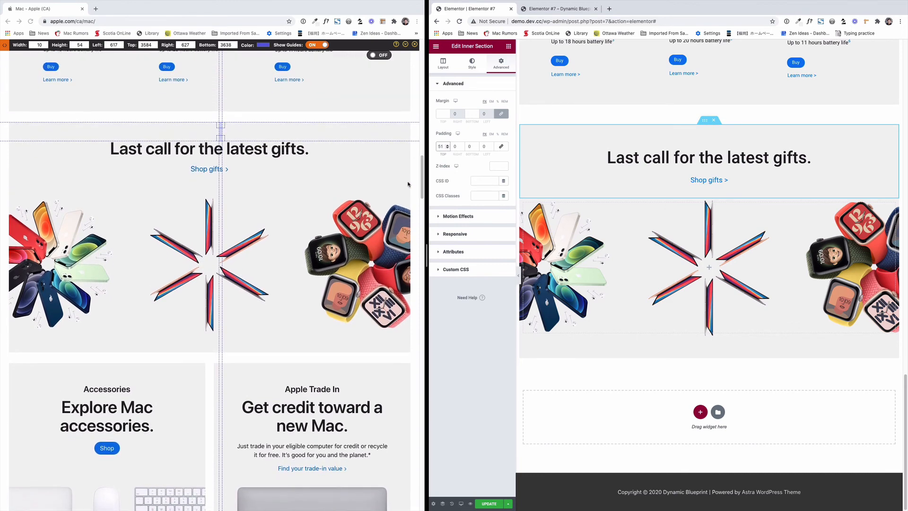
scroll(408, 185, "down", 1)
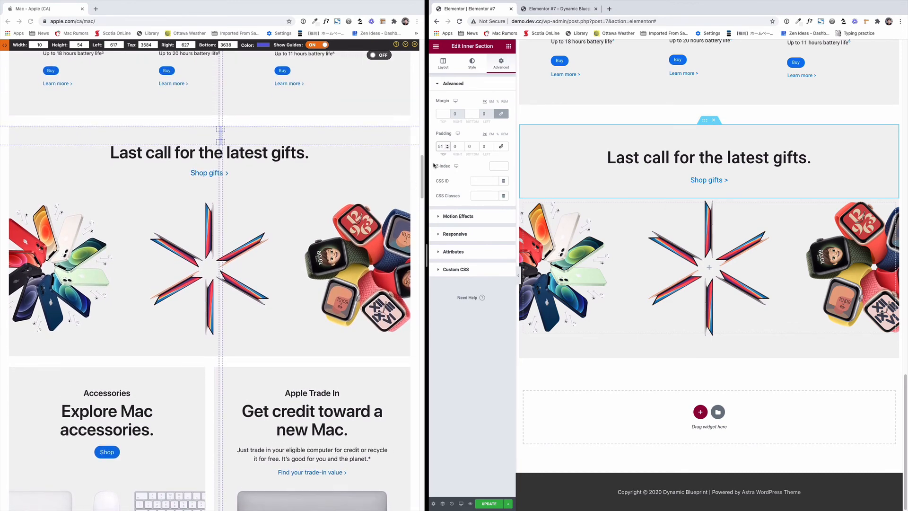
left_click(447, 149)
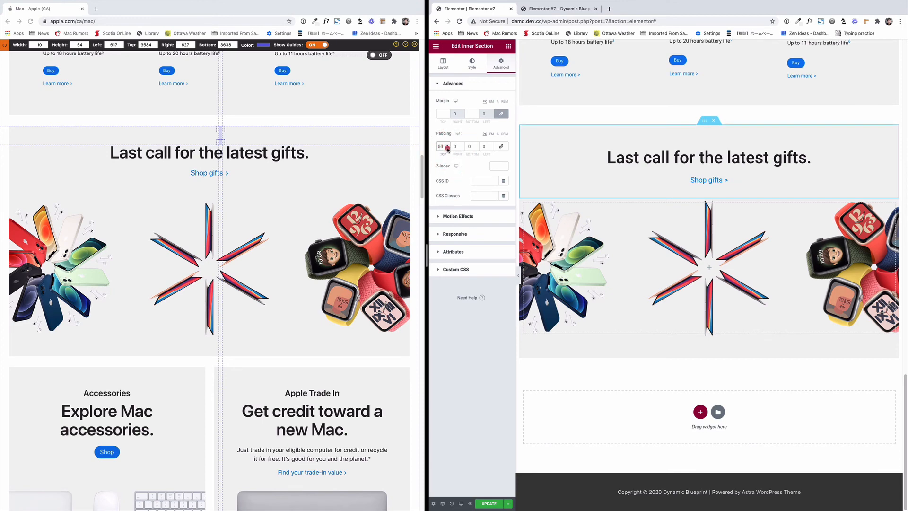
left_click(448, 149)
left_click(448, 149)
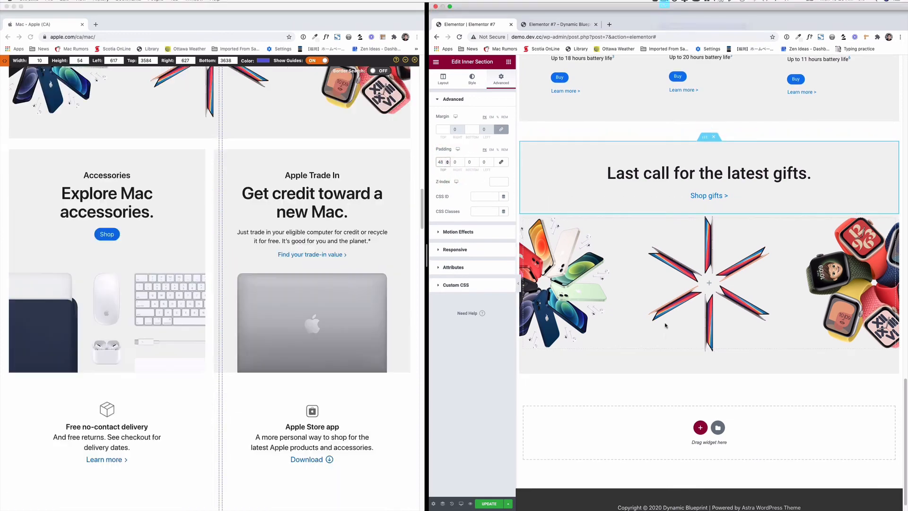
- Add a new section with two equal columns below the "Last call for the latest gifts." section
left_click(700, 412)
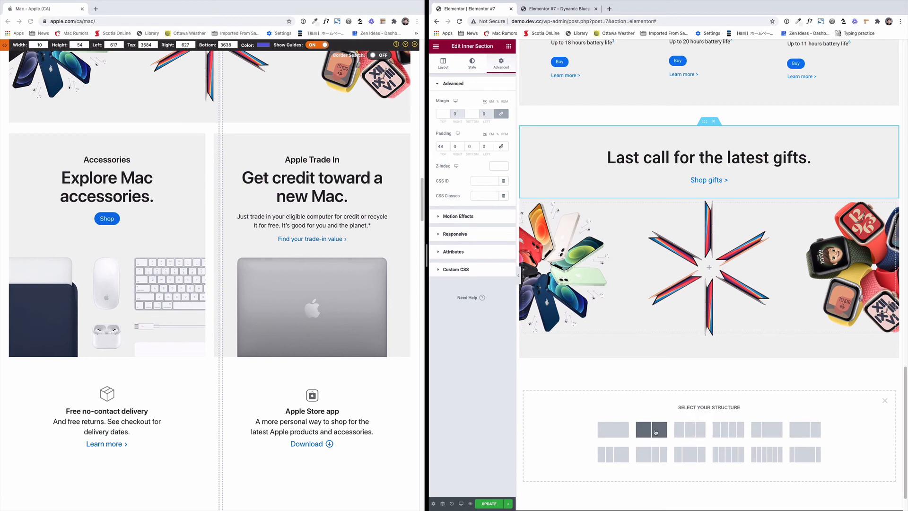
left_click(651, 430)
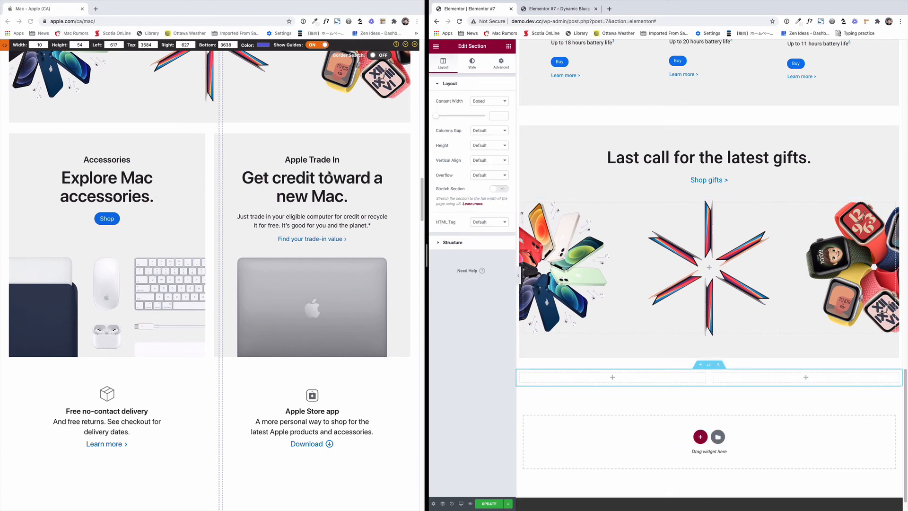
scroll(686, 404, "down", 1)
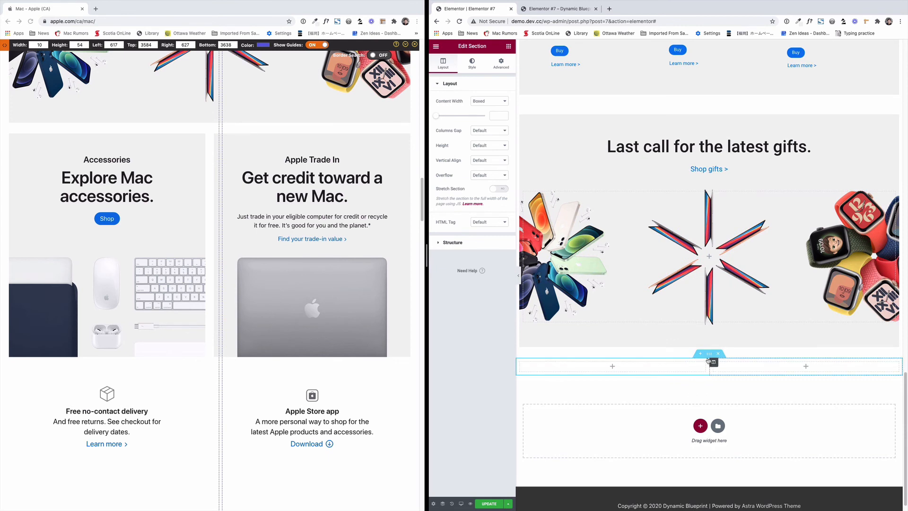
- Give the new section's left column a classic background in the global "Background colour"
left_click(521, 361)
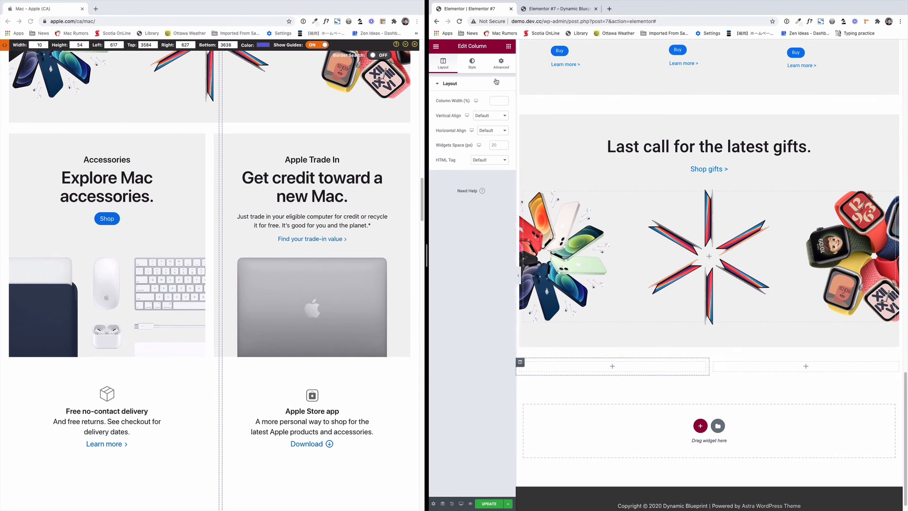
left_click(472, 64)
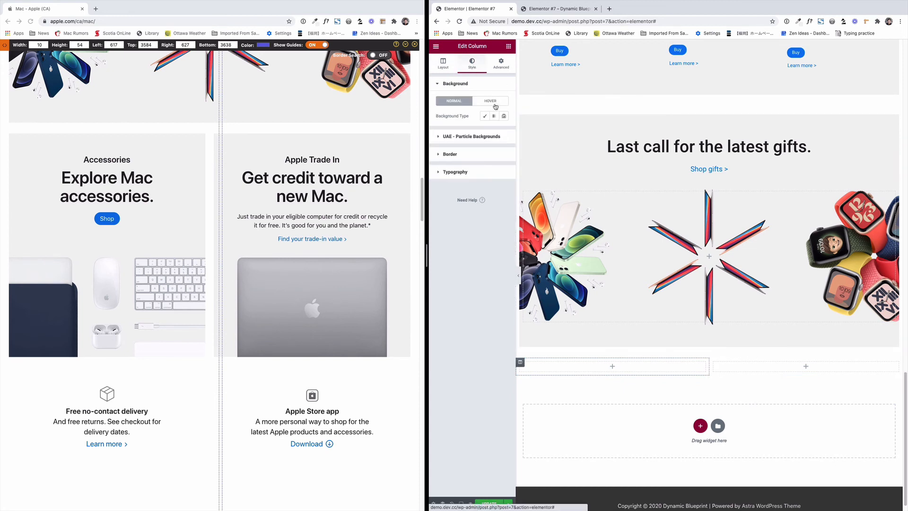
left_click(483, 116)
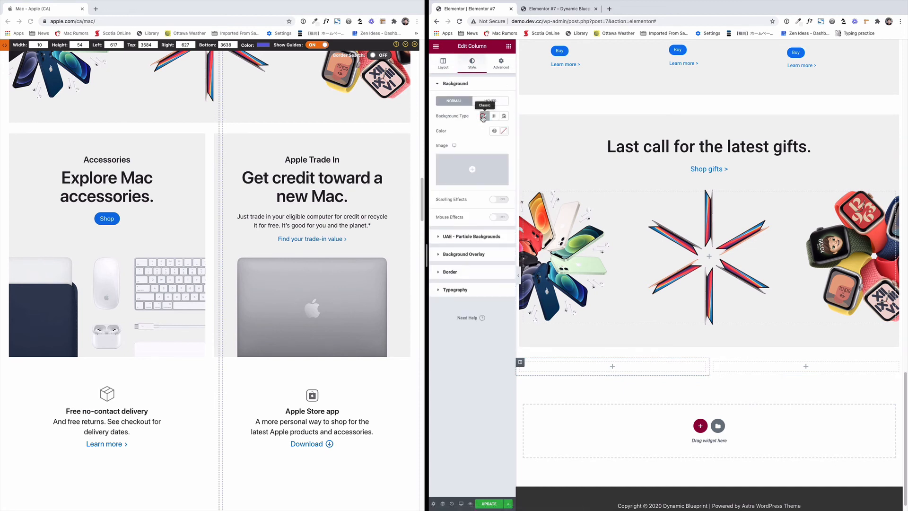
left_click(495, 131)
left_click(463, 188)
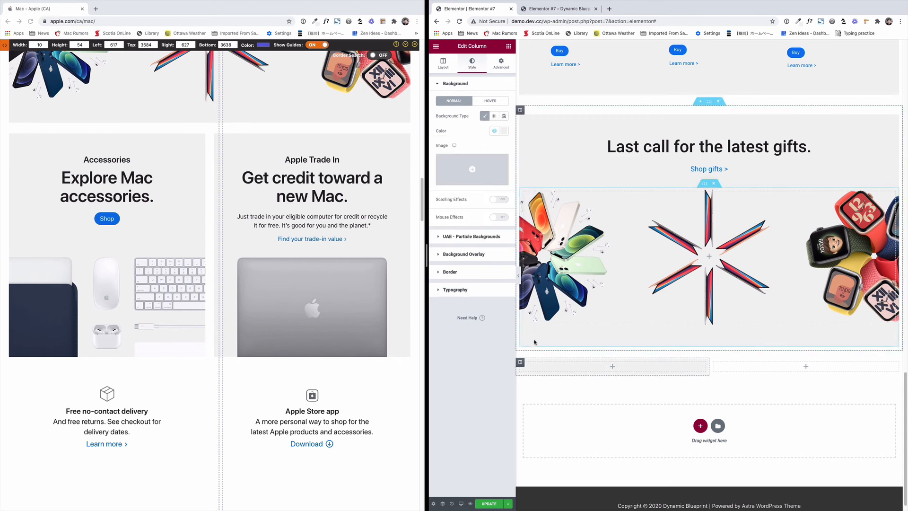
- Add a Heading widget to the left column and move a duplicate of the "Last call for the latest gifts." heading above it
left_click(508, 46)
left_click_drag(493, 114, 602, 372)
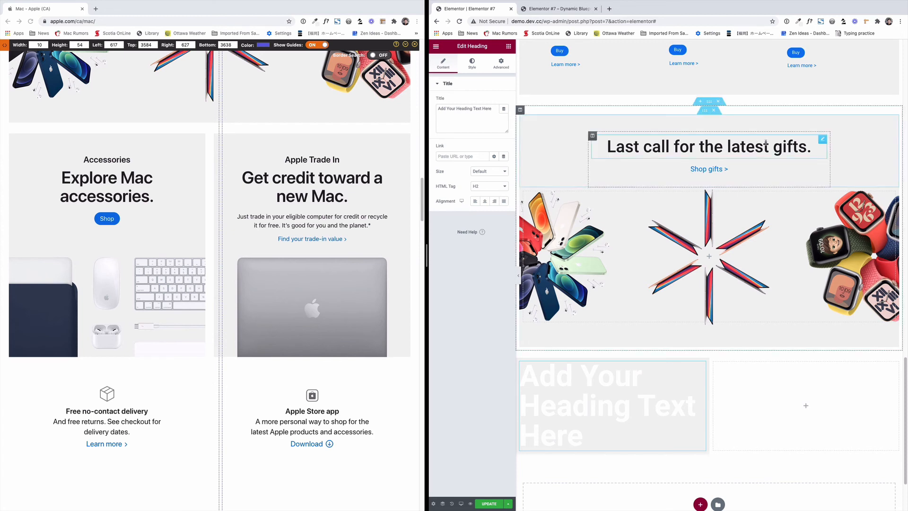
right_click(824, 141)
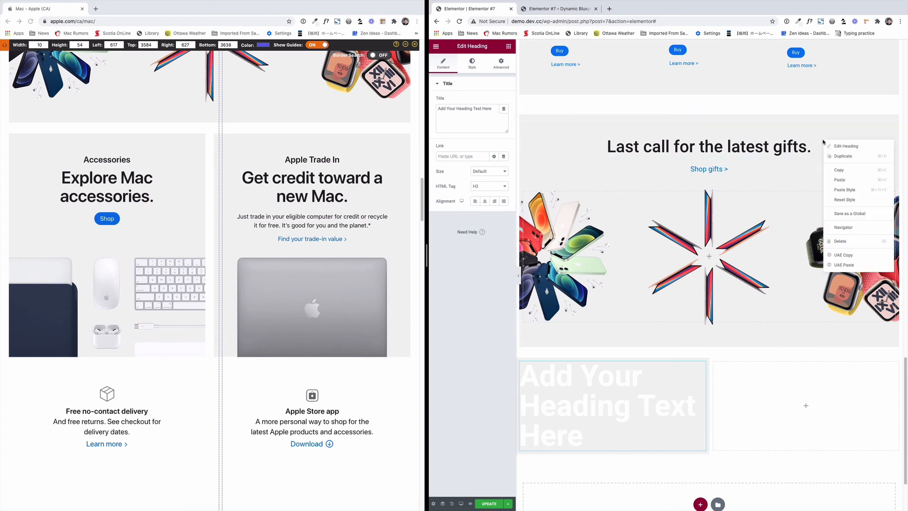
left_click(843, 156)
left_click_drag(822, 171, 616, 398)
- Delete the placeholder heading from the left column and duplicate the "Last call for the latest gifts." heading there
scroll(329, 307, "up", 5)
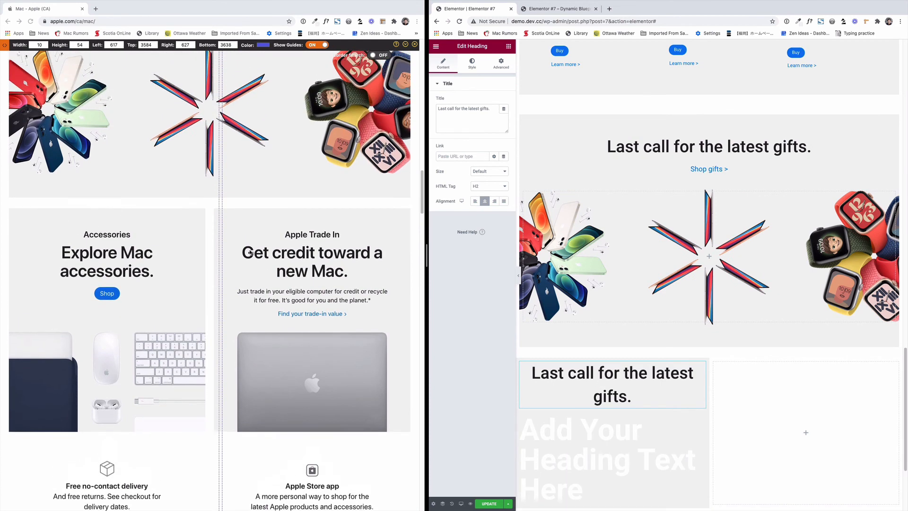
scroll(118, 362, "down", 1)
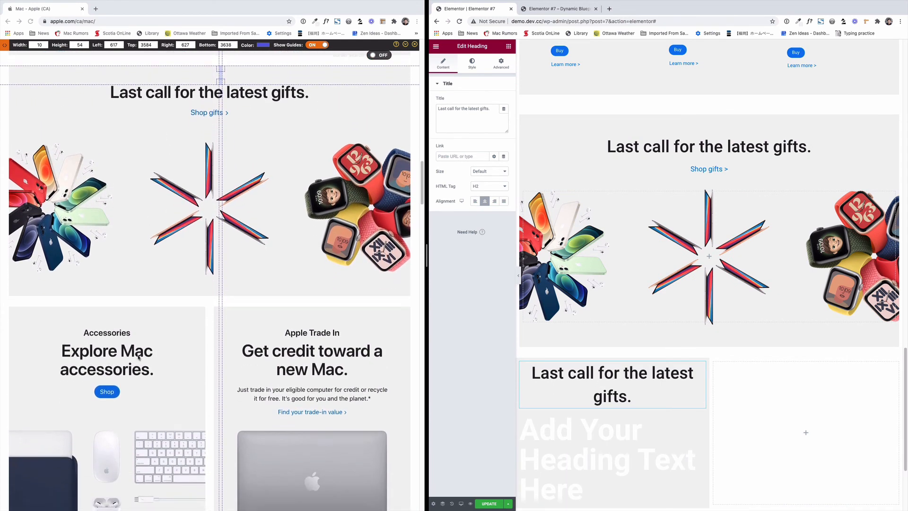
scroll(138, 358, "down", 1)
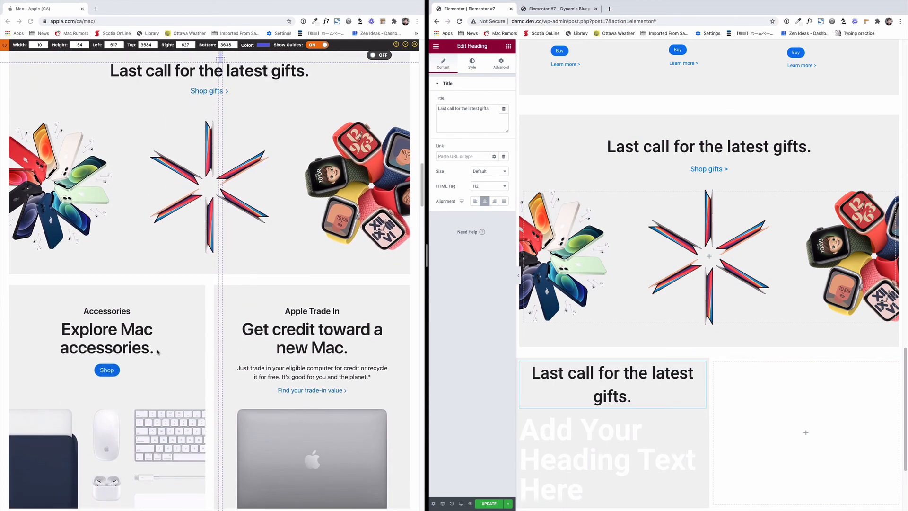
scroll(626, 363, "down", 2)
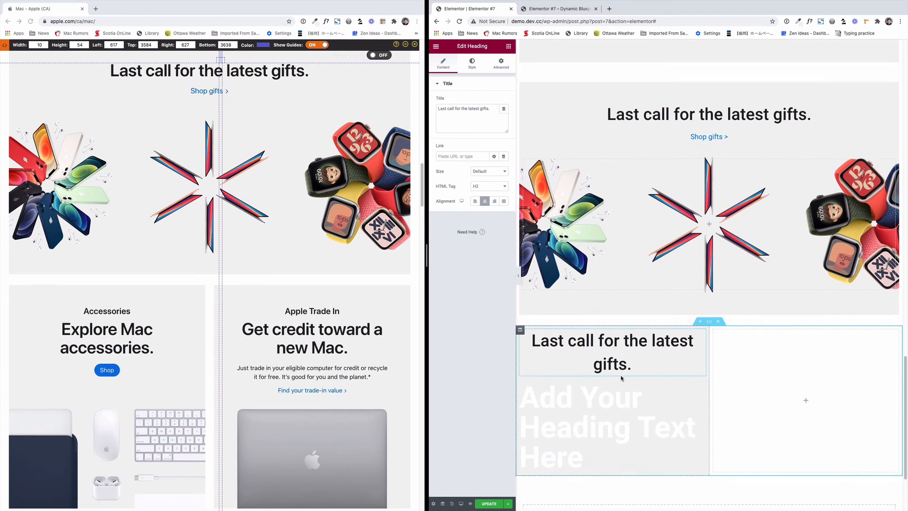
scroll(626, 363, "down", 2)
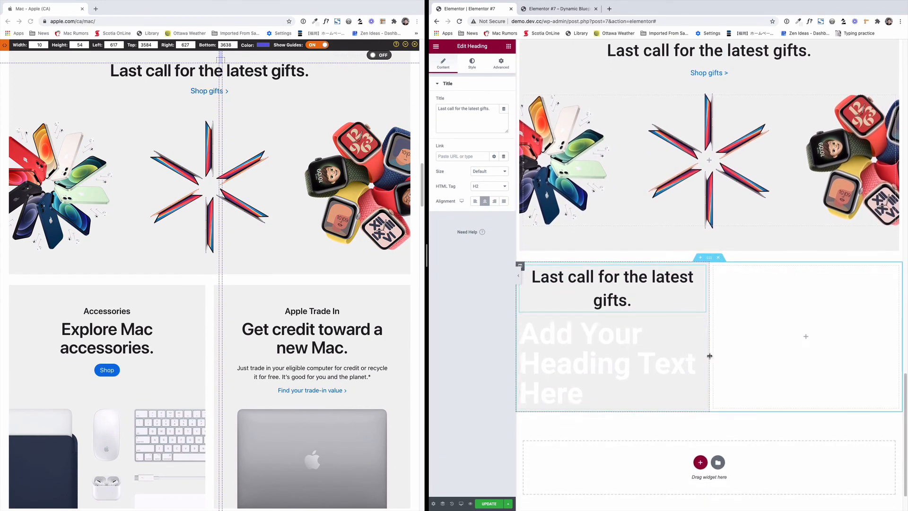
right_click(699, 325)
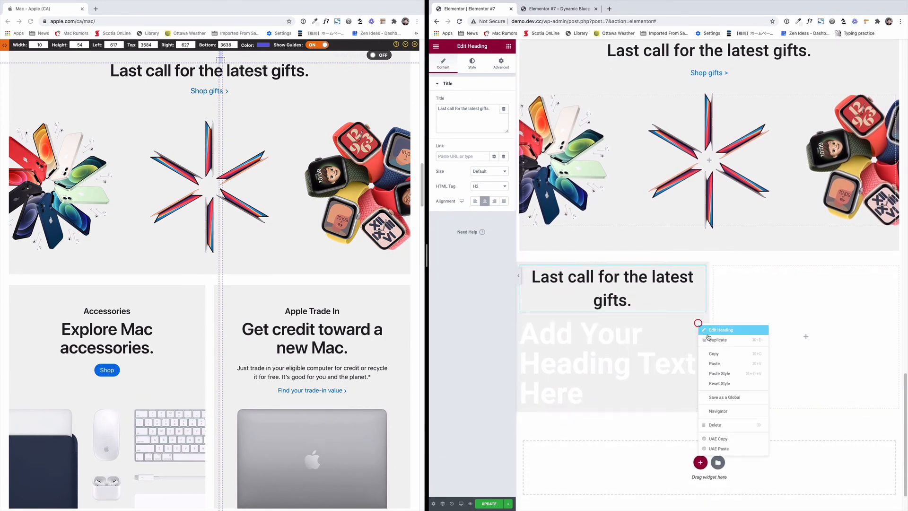
left_click(722, 425)
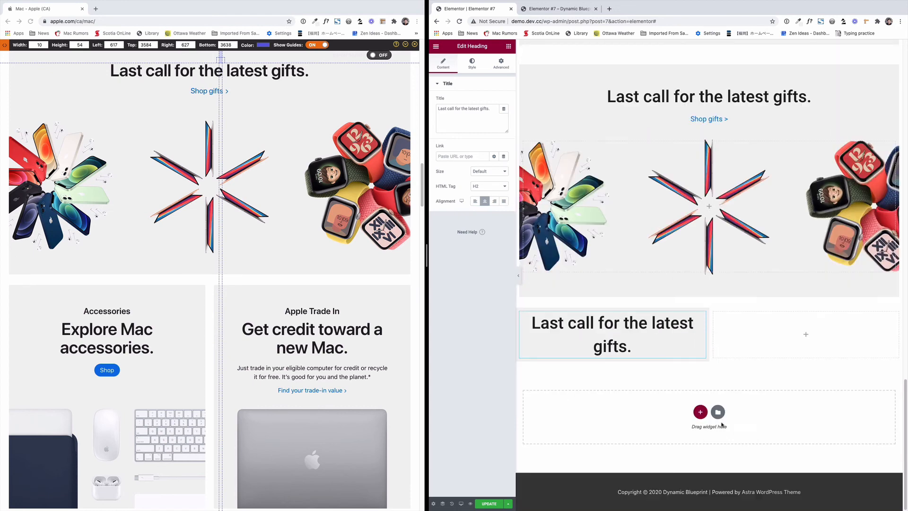
right_click(701, 325)
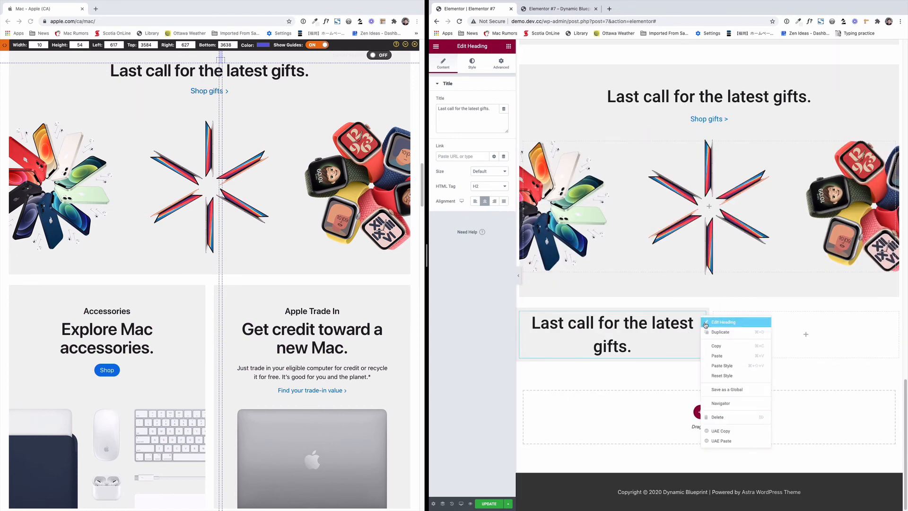
left_click(719, 329)
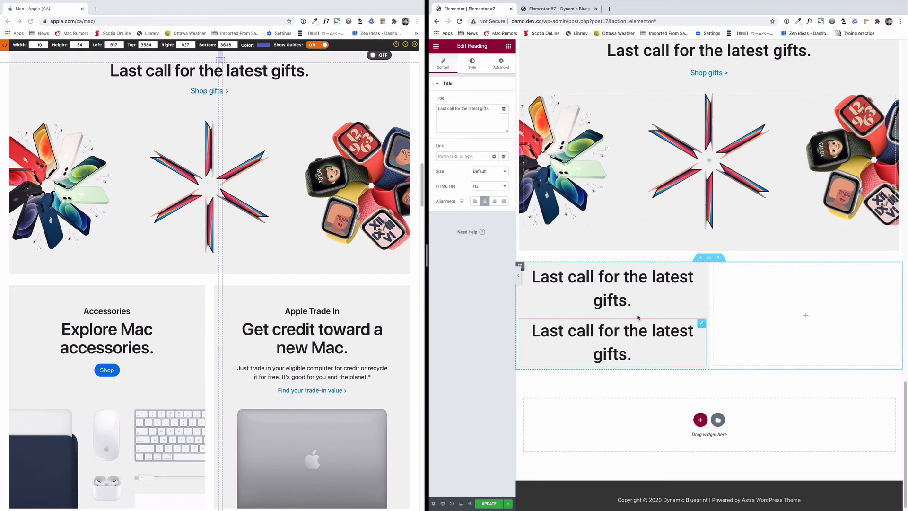
- Close the page ruler and the WhatFont overlay on Apple's page
left_click(137, 313)
left_click_drag(138, 310, 117, 312)
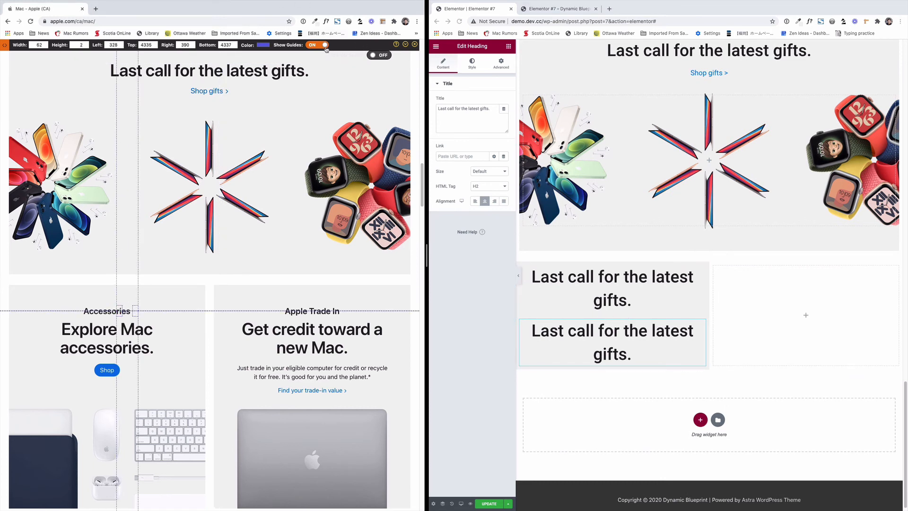
left_click(414, 44)
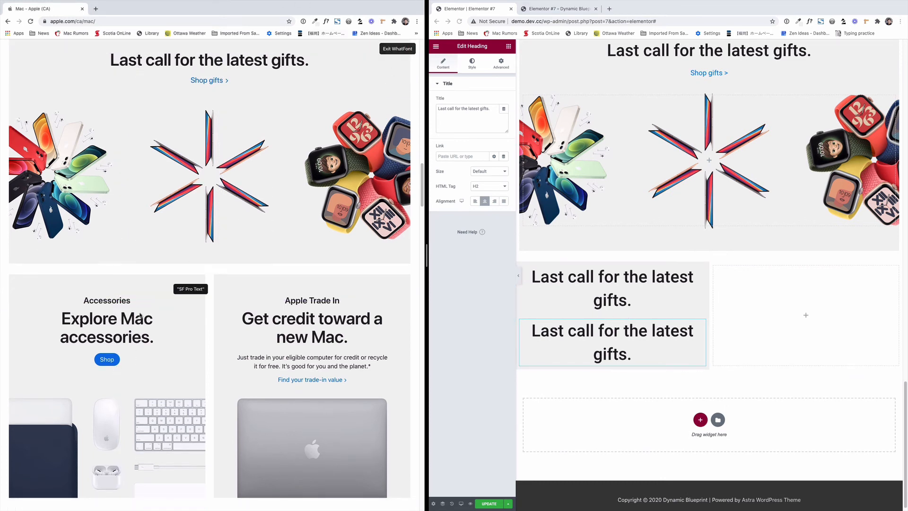
key("Escape")
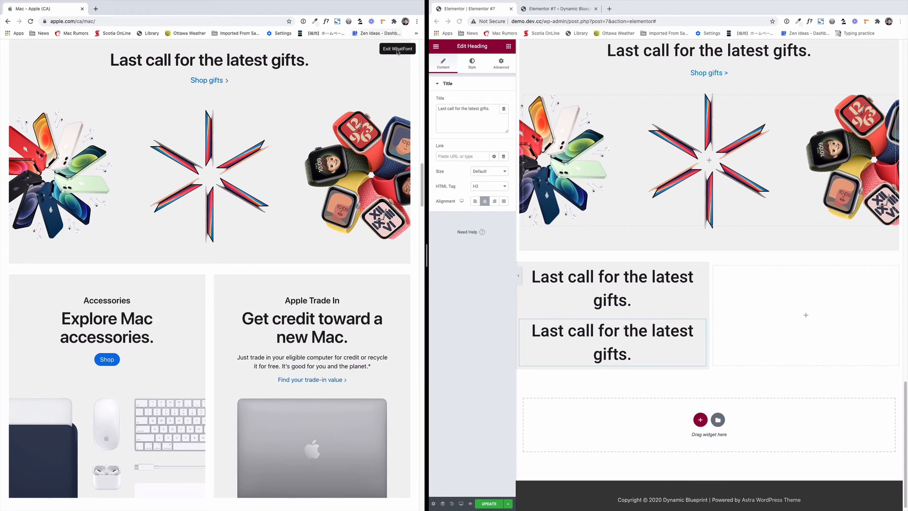
- Replace the left column's first heading text with "Accessories", copied from Apple's page
left_click_drag(131, 300, 85, 300)
key("ctrl+c")
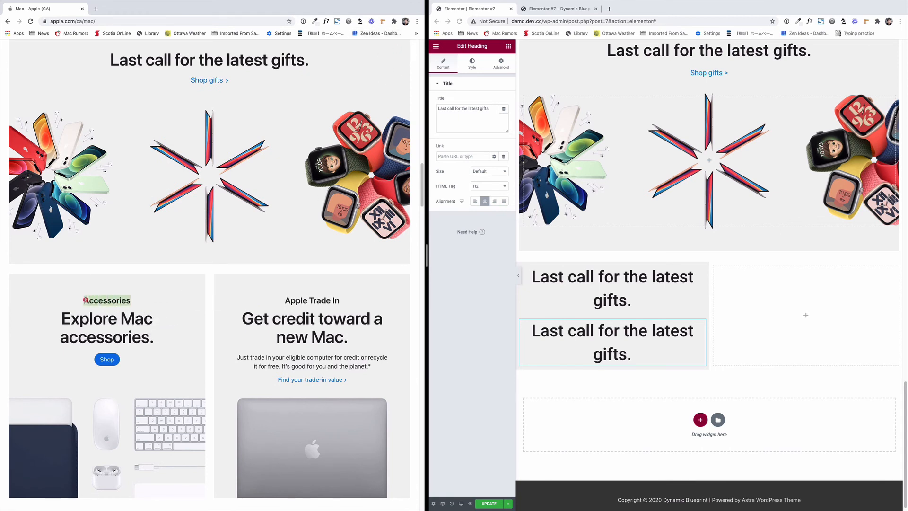
left_click(600, 274)
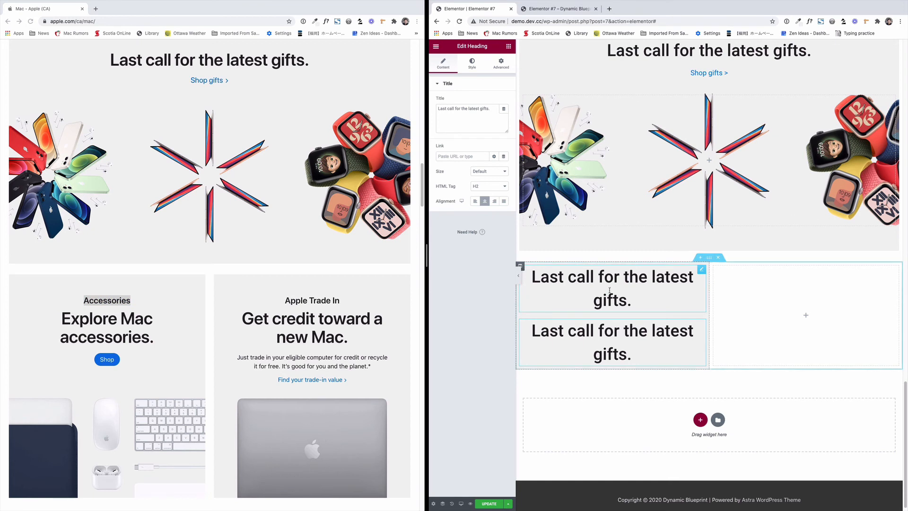
left_click(629, 300)
double_click(475, 108)
key("ctrl+a")
key("ctrl+v")
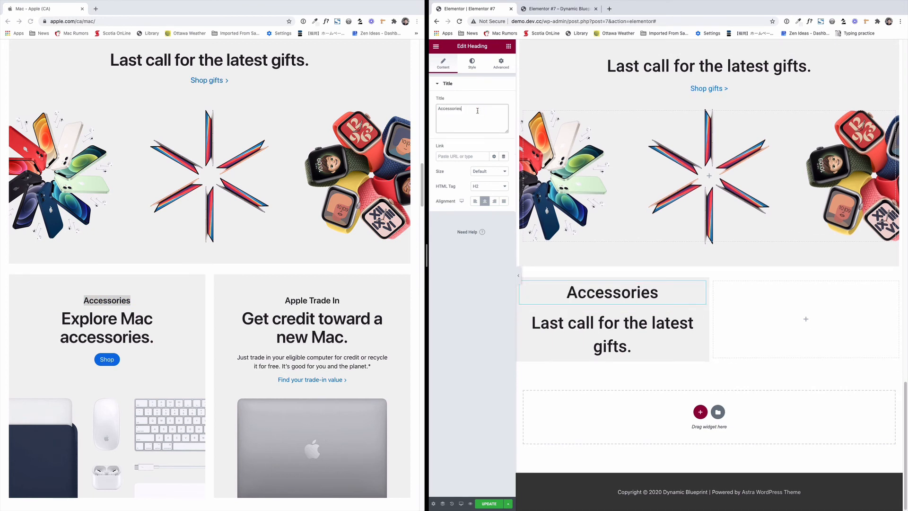
- Inspect the font of "Accessories" on Apple's page and set the matching heading's font size to 24 px
scroll(360, 71, "up", 2)
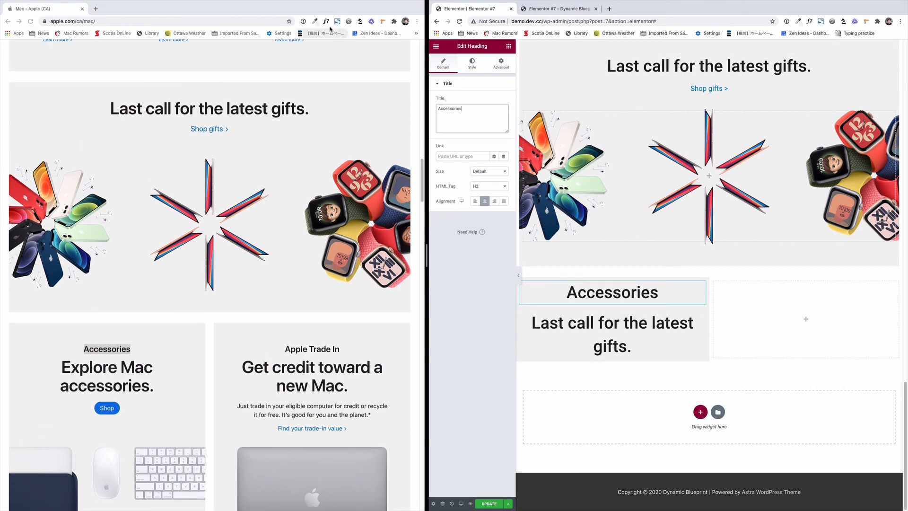
left_click(326, 21)
left_click(120, 356)
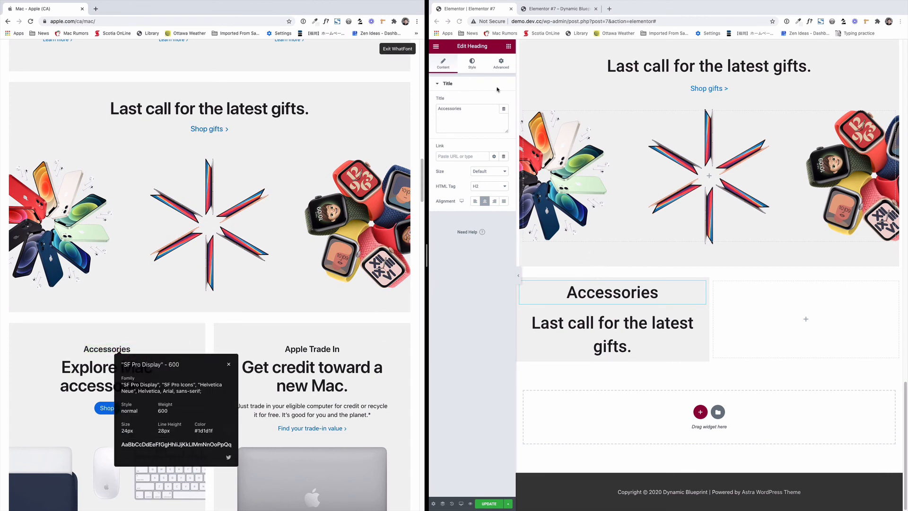
left_click(474, 68)
left_click(473, 69)
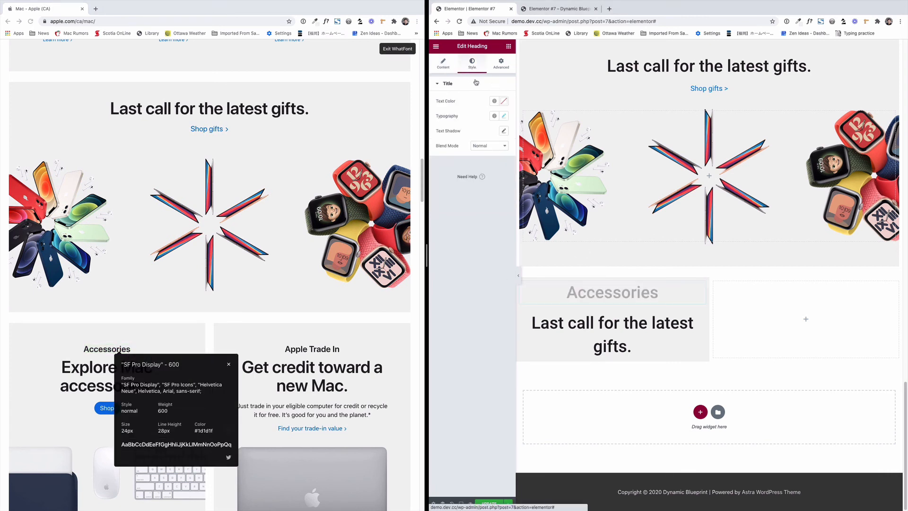
left_click(503, 117)
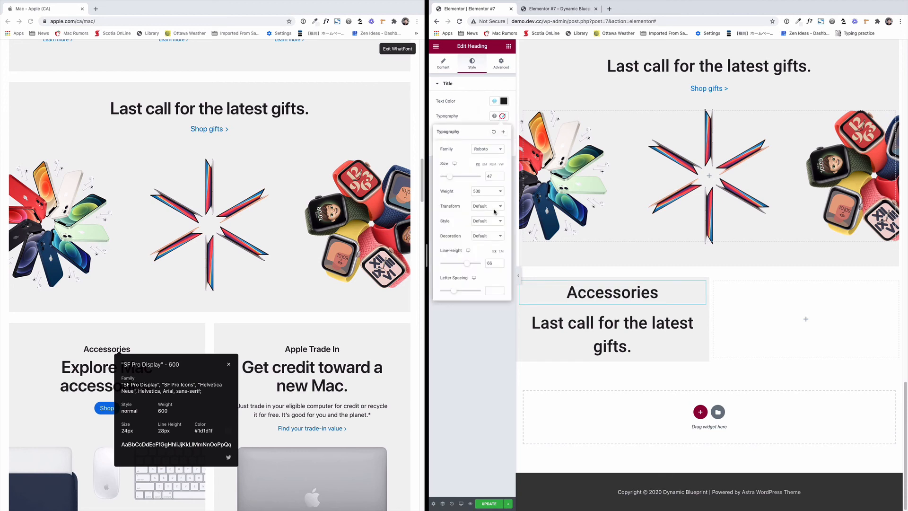
type("24")
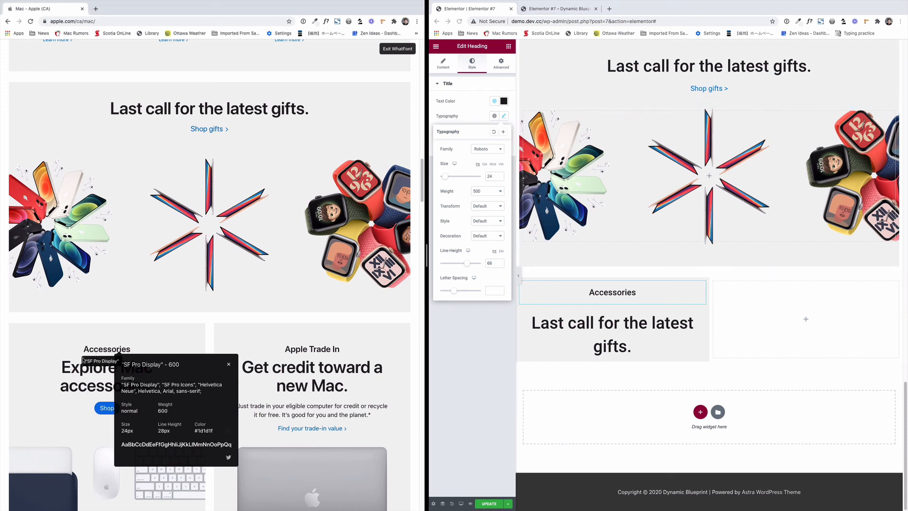
left_click(397, 49)
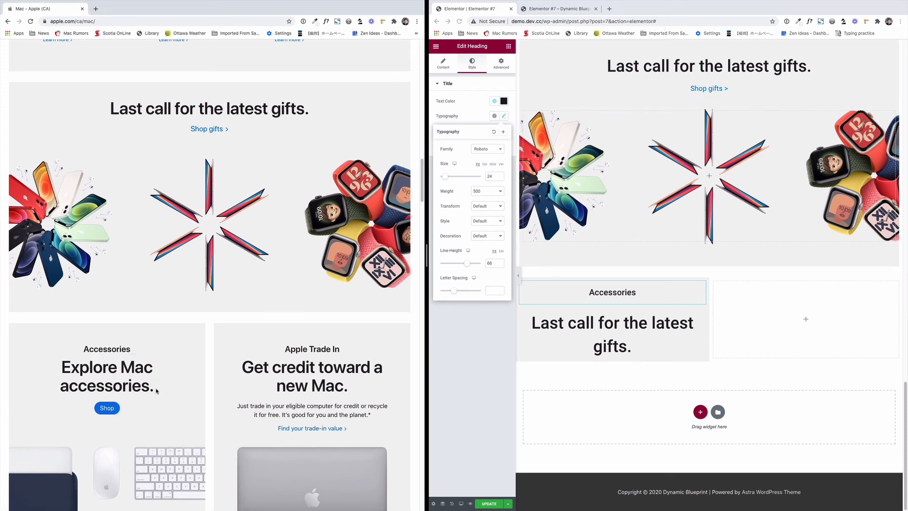
- Replace the left column's second heading text with "Explore Mac accessories.", copied from Apple's page
left_click_drag(156, 391, 66, 366)
key("super+c")
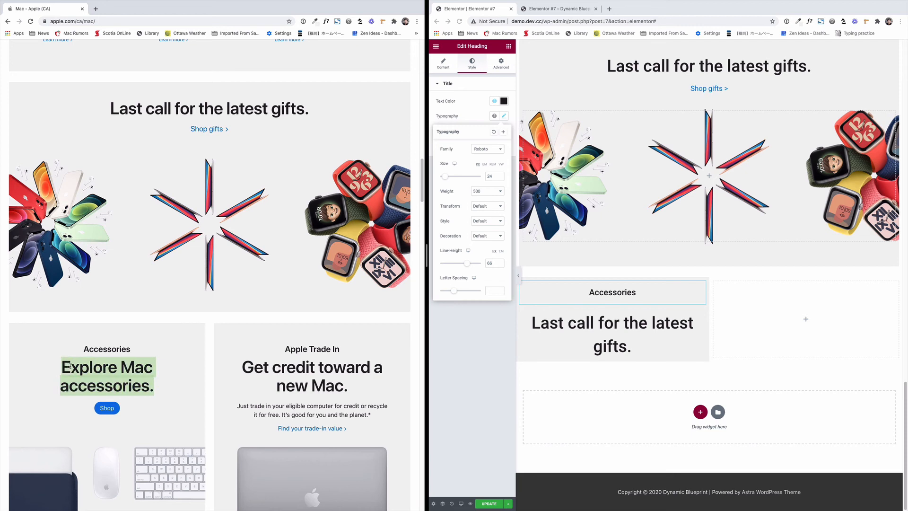
left_click(609, 355)
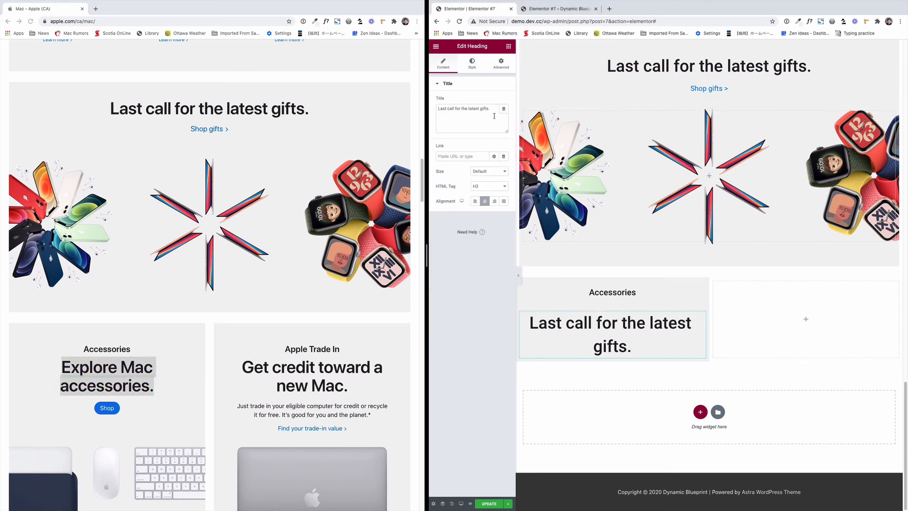
left_click(633, 347)
left_click_drag(490, 109, 432, 112)
key("super+v")
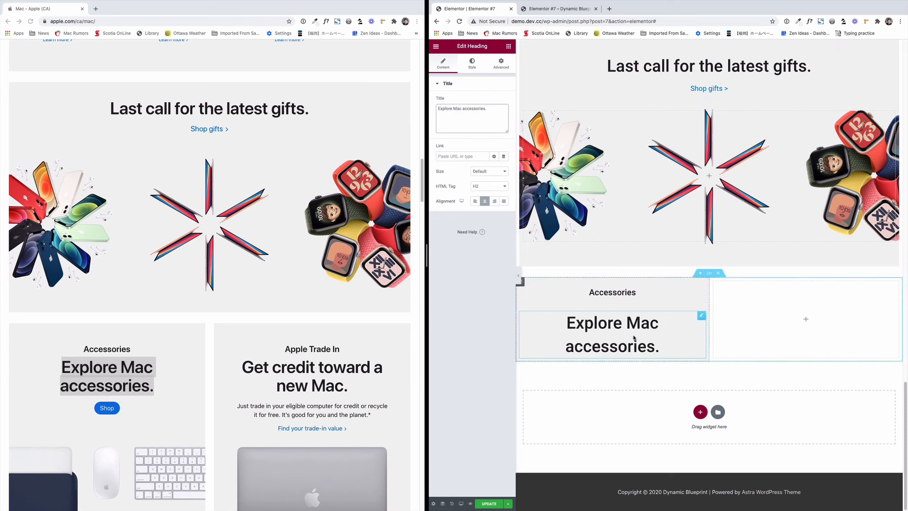
scroll(261, 379, "down", 1)
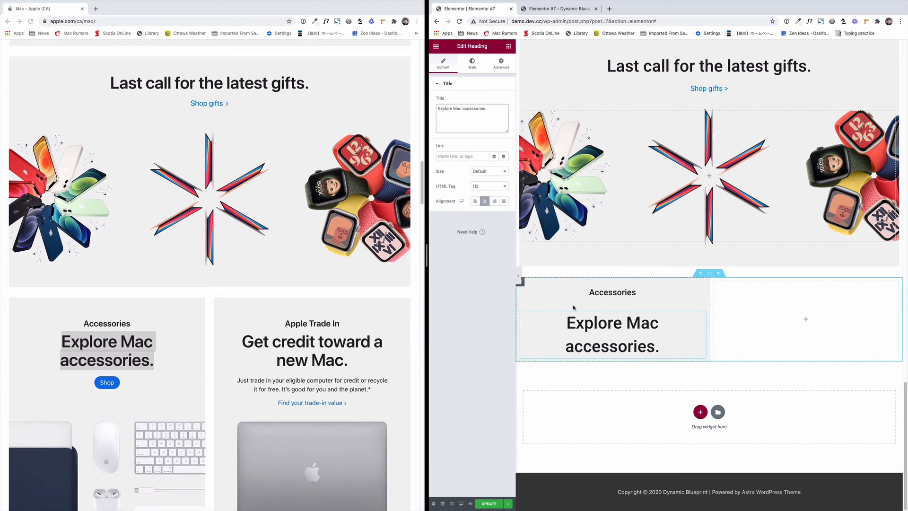
scroll(109, 382, "up", 1)
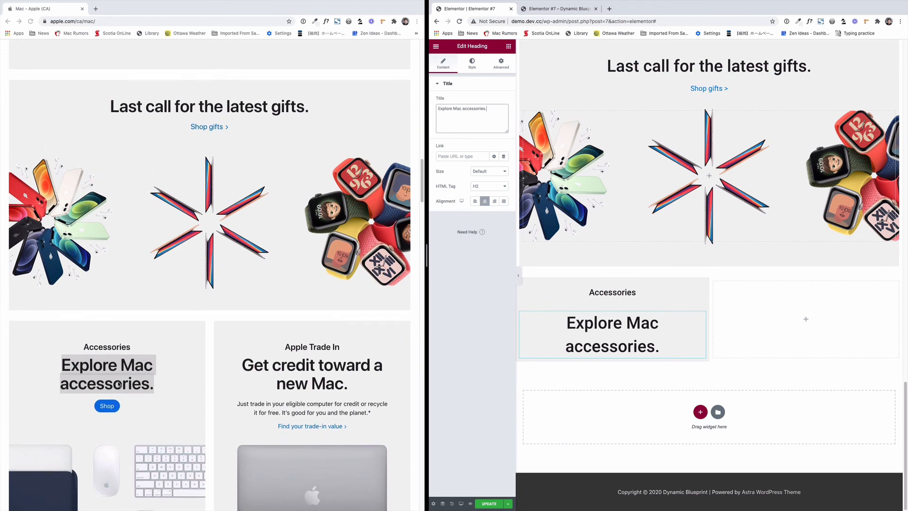
- Duplicate the Mac mini section's Buy button and move the copy below the "Explore Mac accessories." heading
scroll(118, 384, "up", 3)
scroll(531, 350, "up", 15)
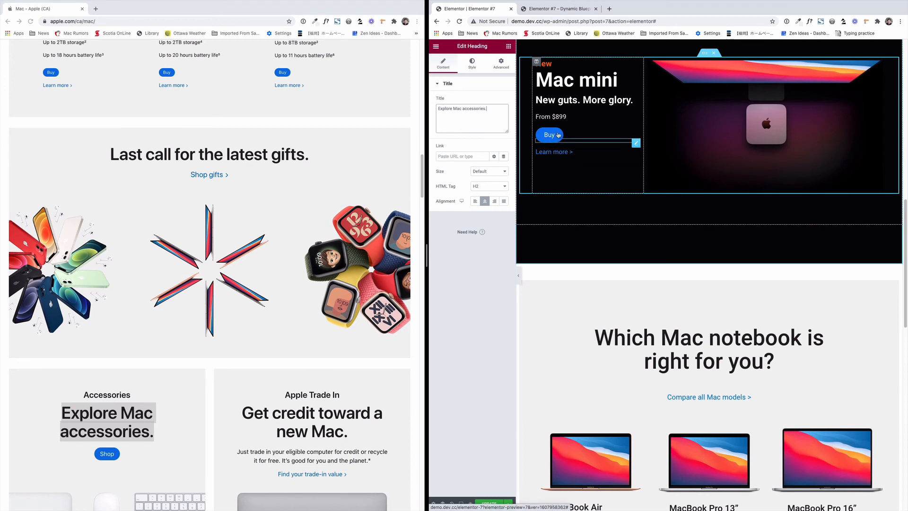
right_click(559, 134)
left_click(567, 148)
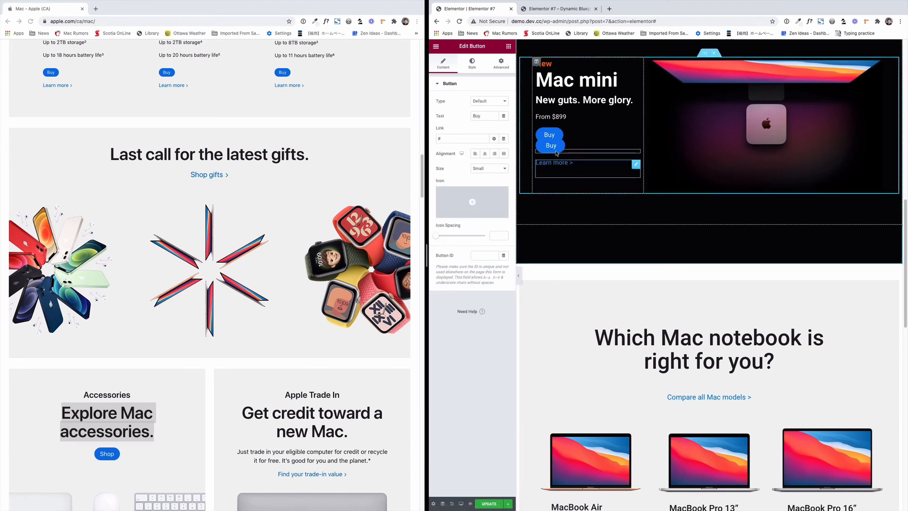
left_click(555, 154)
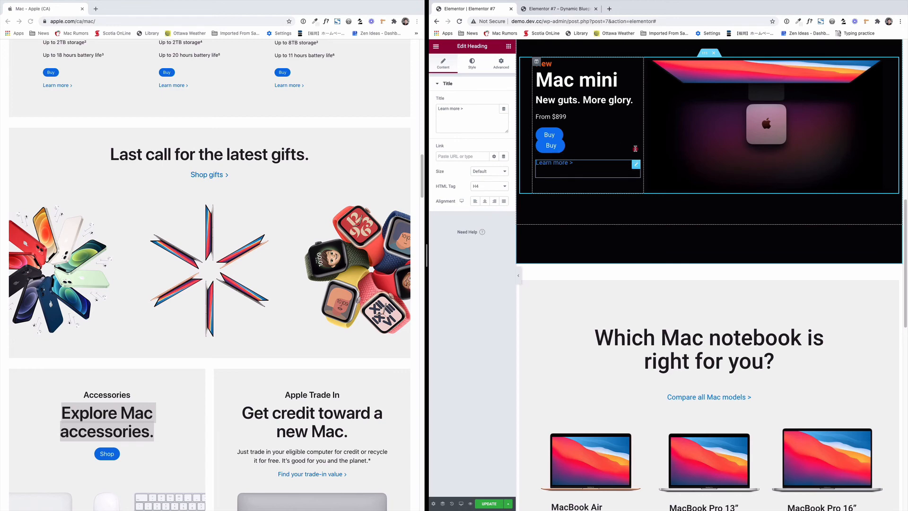
left_click_drag(633, 135, 626, 345)
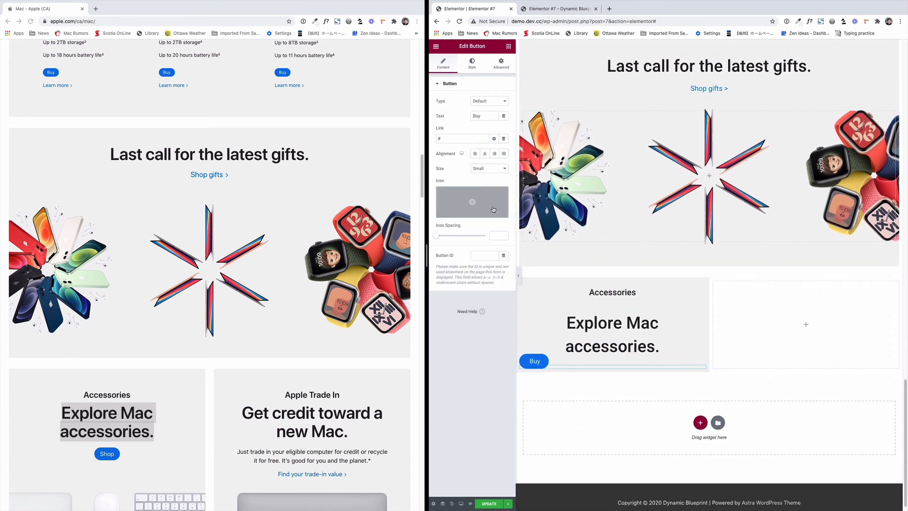
- Center the copied button in the left column and set its top margin to 0
left_click(485, 154)
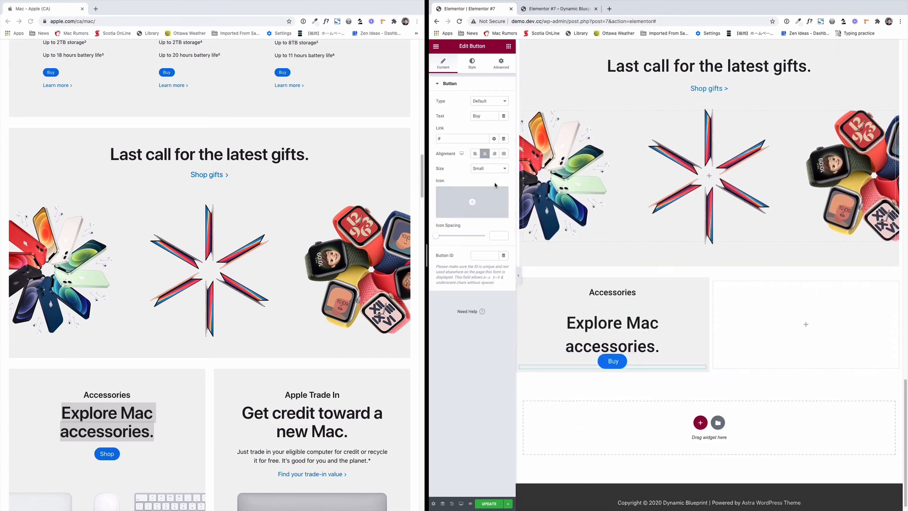
left_click(472, 64)
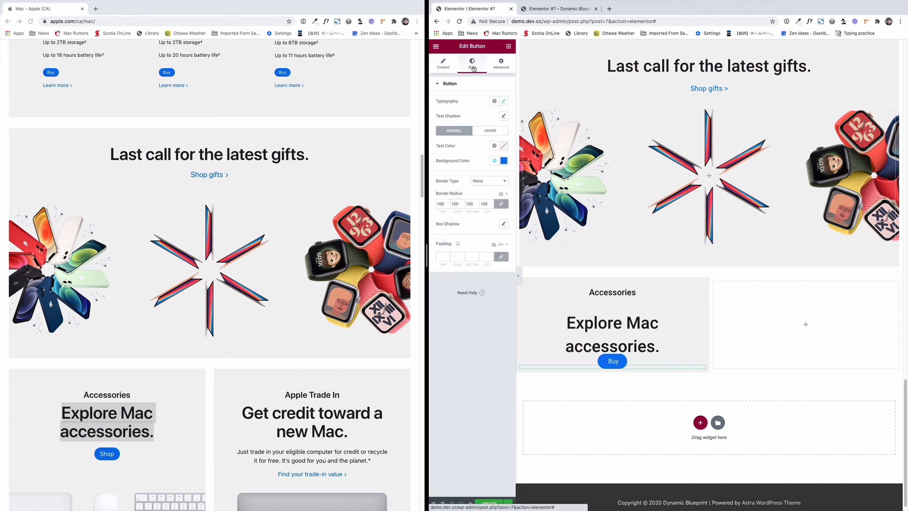
left_click(493, 68)
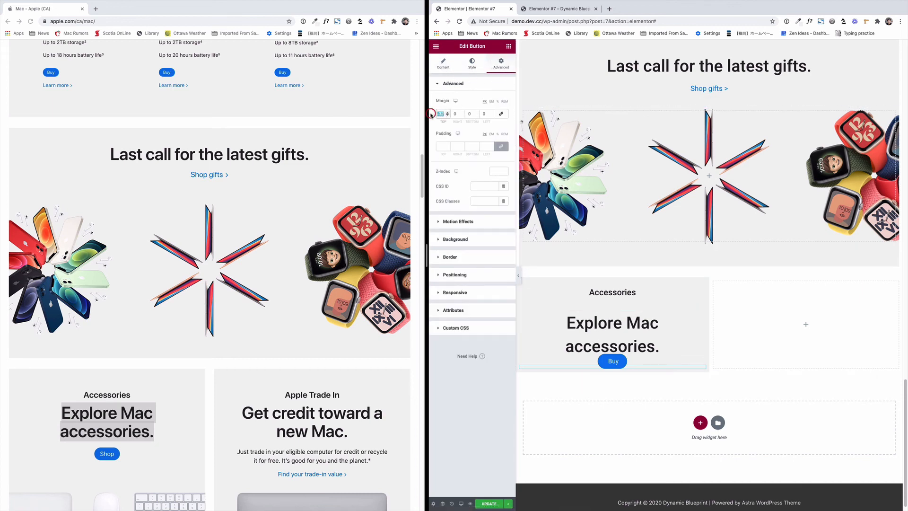
type("0")
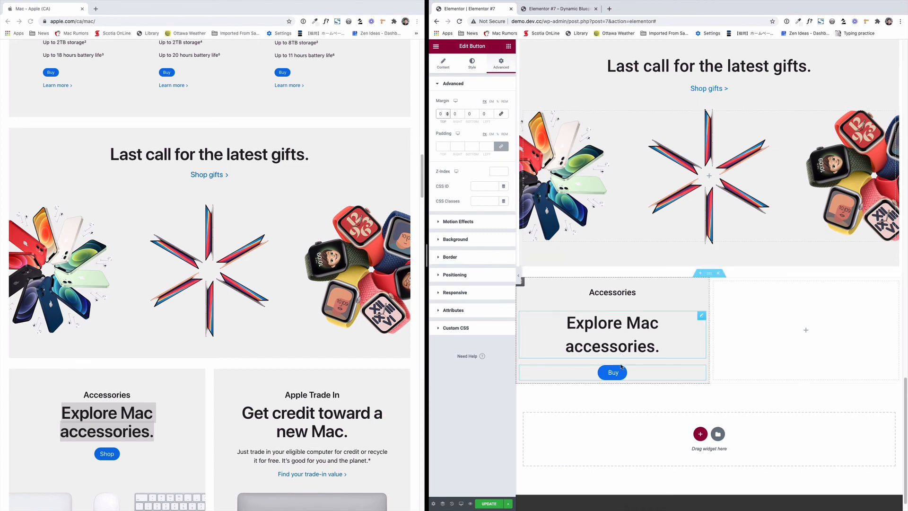
- Change the copied button's text to "Shop" and set its padding to 11 top, 23 right, 11 bottom and 18 left
left_click(445, 67)
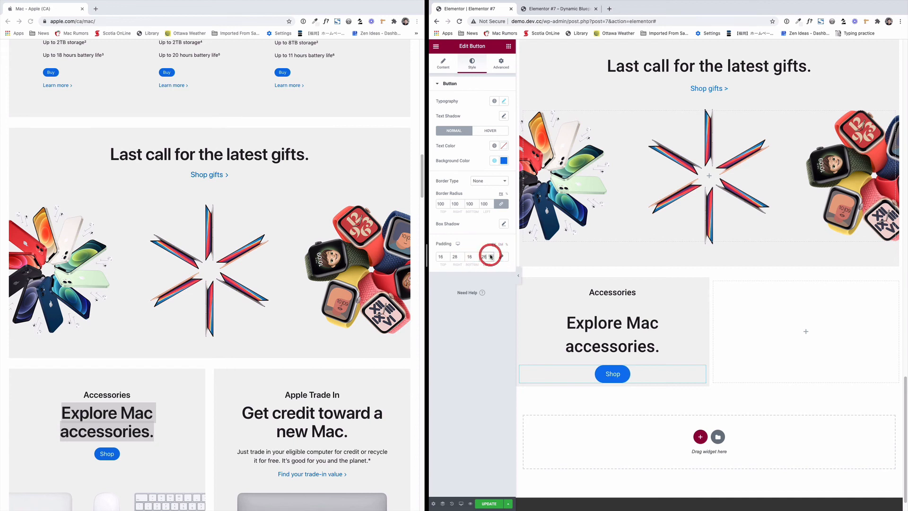
left_click(448, 259)
left_click(448, 258)
left_click(449, 259)
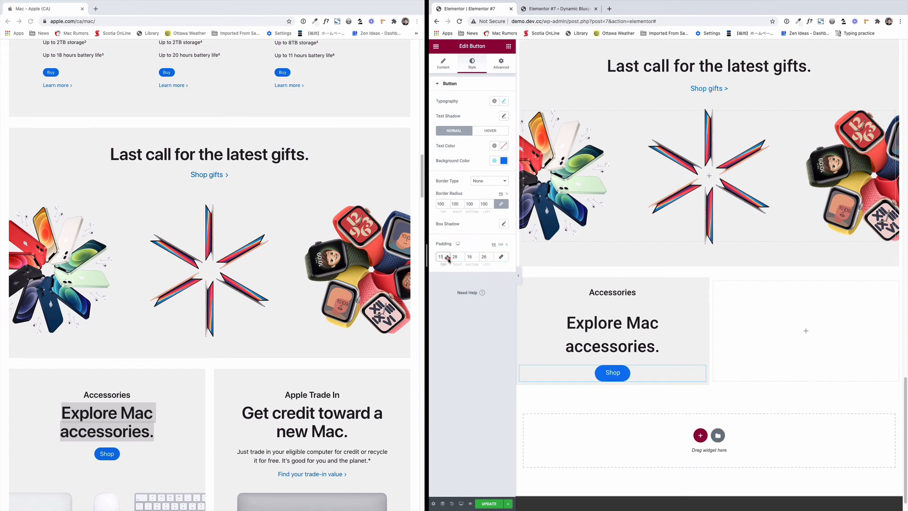
left_click(448, 258)
left_click(448, 259)
left_click(448, 258)
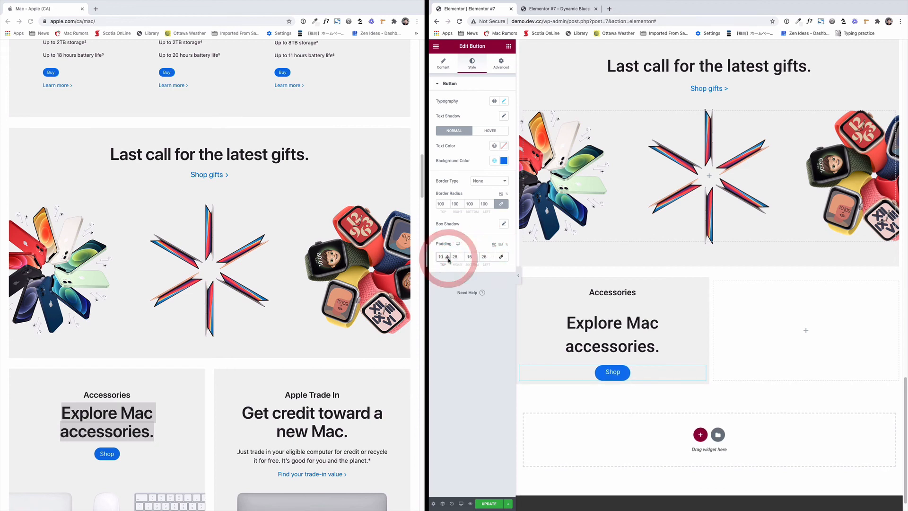
left_click(476, 259)
left_click(476, 259)
left_click(476, 259)
left_click(476, 258)
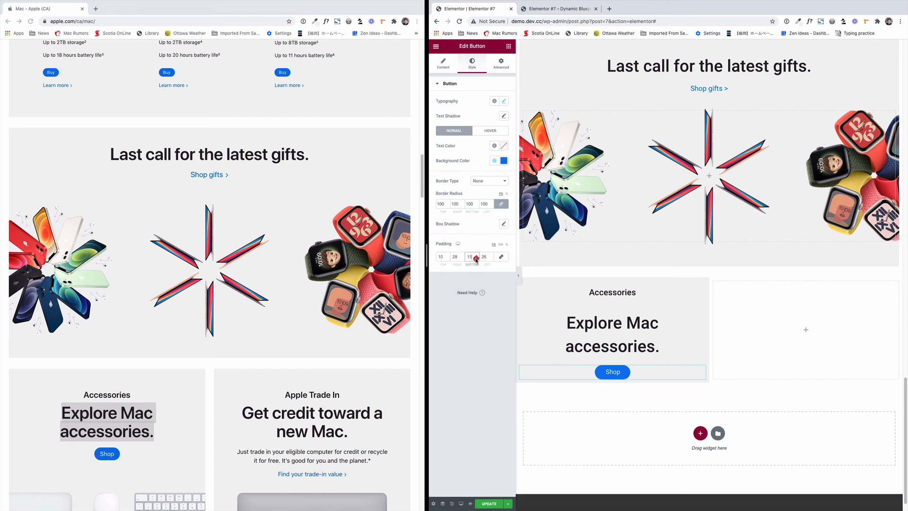
left_click(476, 258)
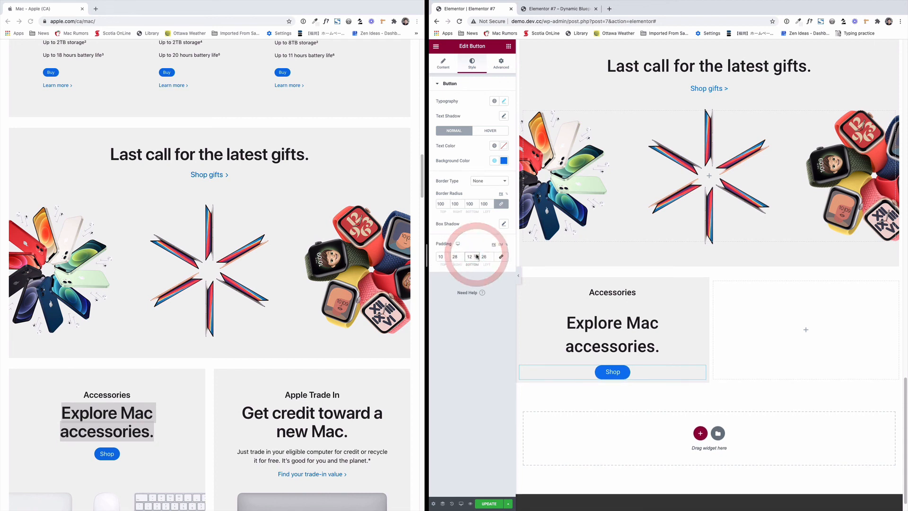
left_click(477, 255)
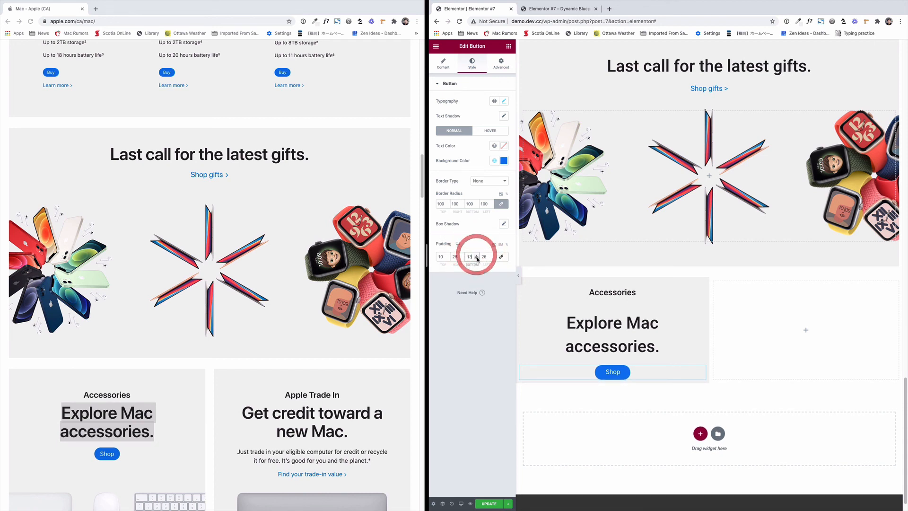
left_click(448, 256)
left_click(449, 255)
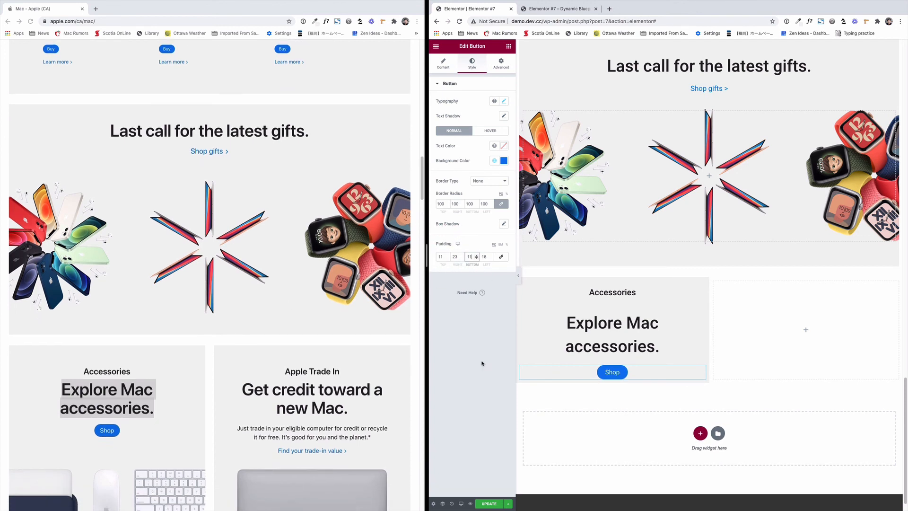
- Add an Image widget below the Shop button and fill it with the Mac accessories picture from the media library
scroll(524, 361, "down", 1)
scroll(242, 402, "down", 3)
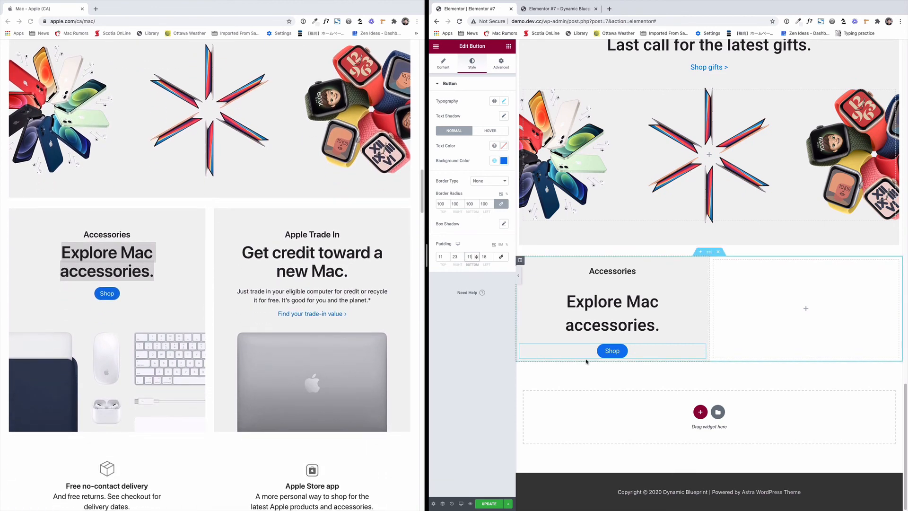
left_click(509, 47)
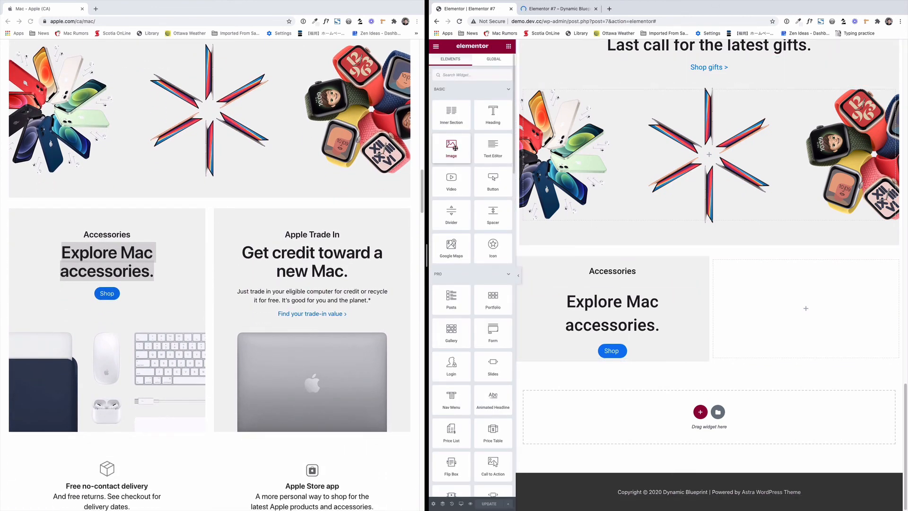
left_click_drag(455, 148, 612, 351)
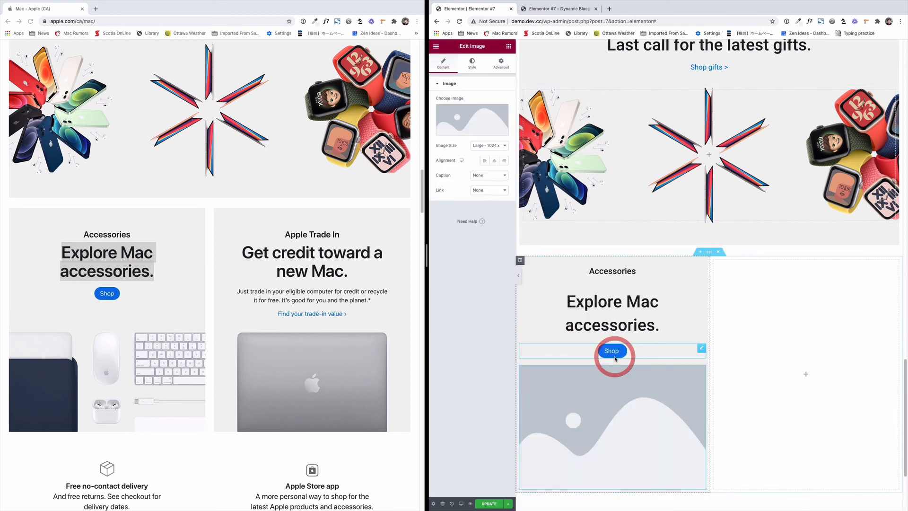
left_click(482, 124)
scroll(550, 249, "down", 5)
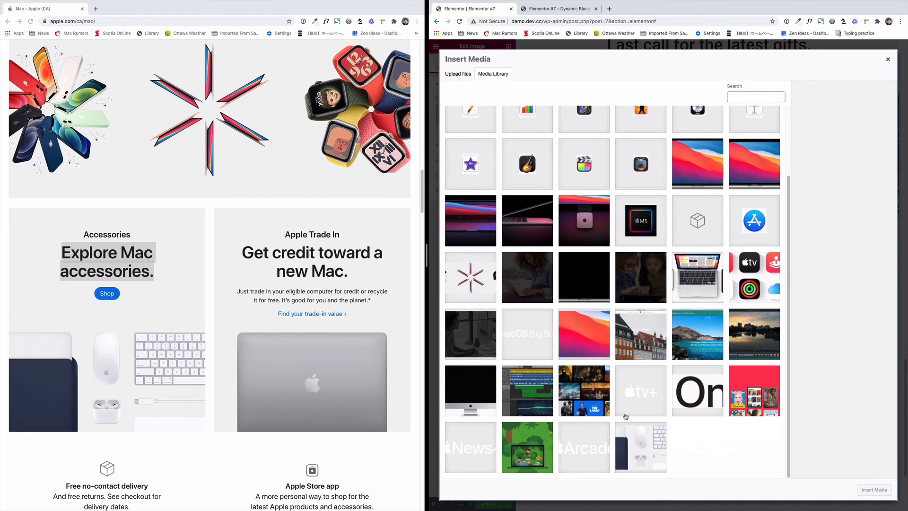
left_click(635, 437)
left_click(875, 489)
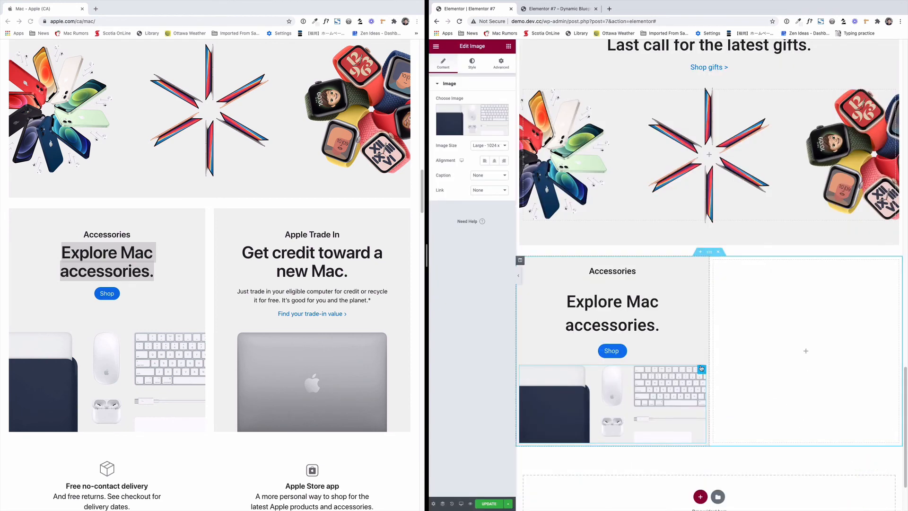
- Set the accessories image's margins to 64 px at the top and -8 px on the right, bottom and left
left_click(502, 63)
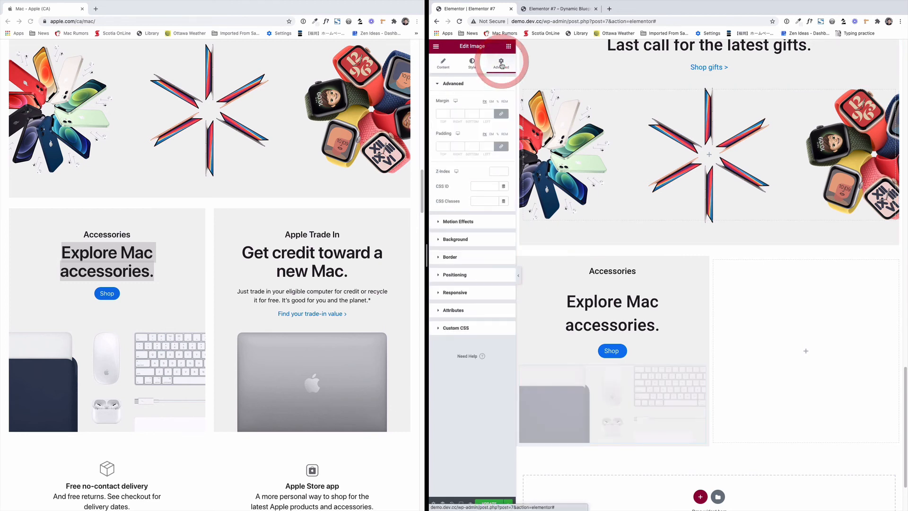
left_click(448, 116)
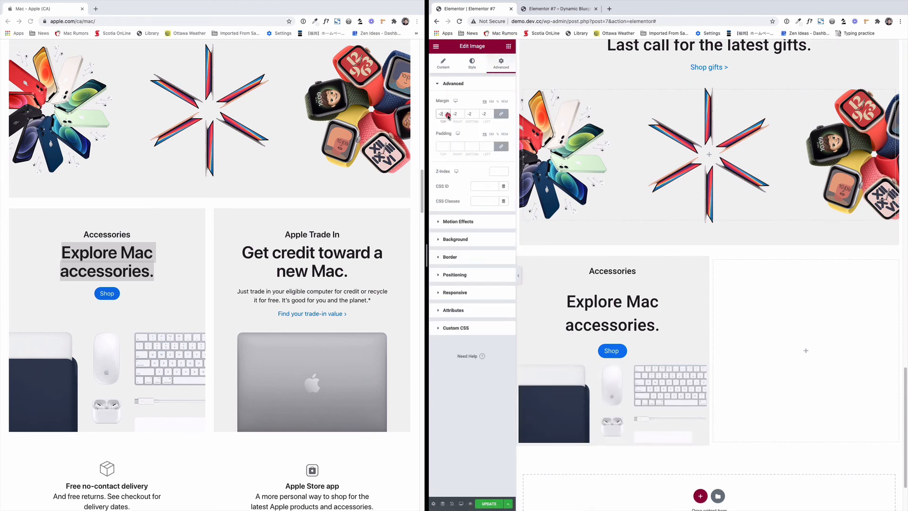
left_click(448, 117)
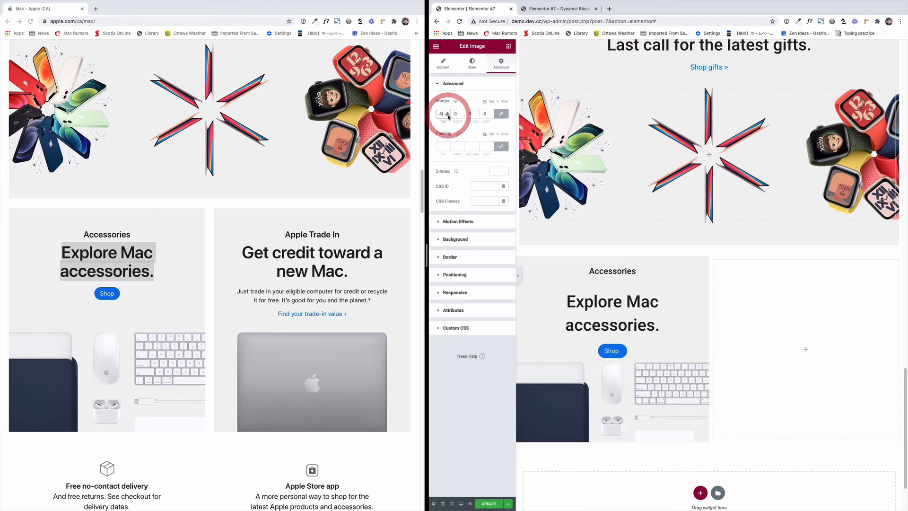
left_click(448, 113)
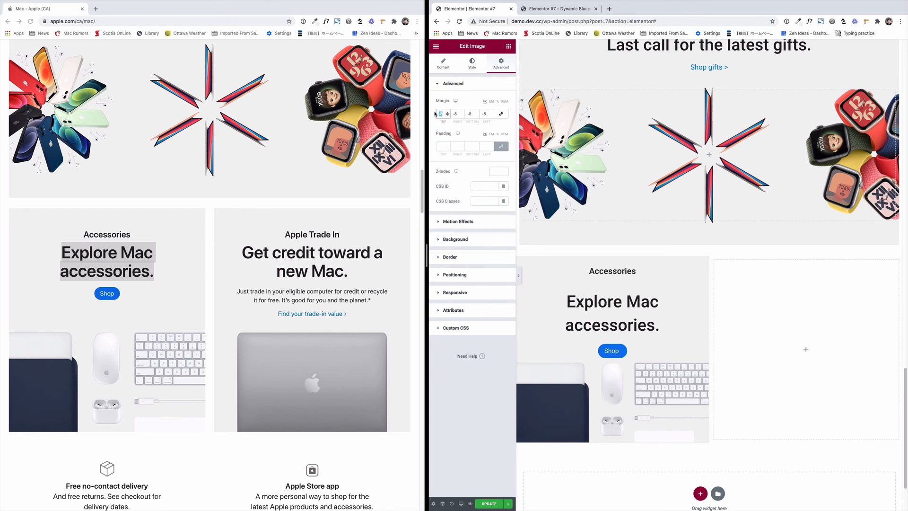
type("0")
left_click(448, 114)
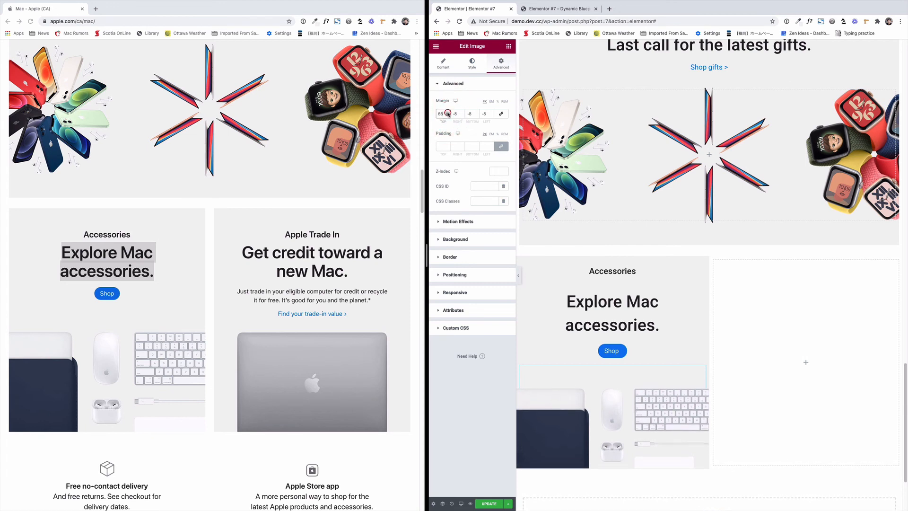
left_click(448, 115)
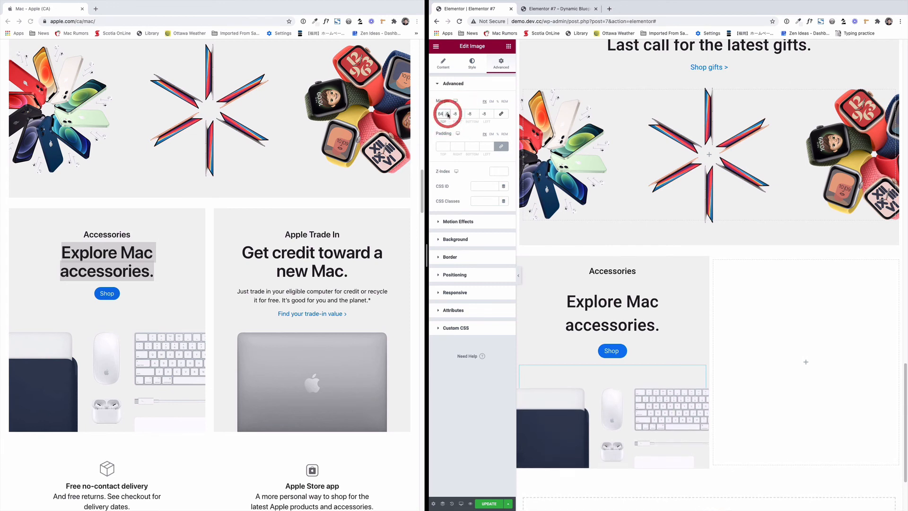
- Unlink the "Accessories" heading's margins and set its top margin to 24 px, comparing with Apple's page
scroll(633, 329, "down", 2)
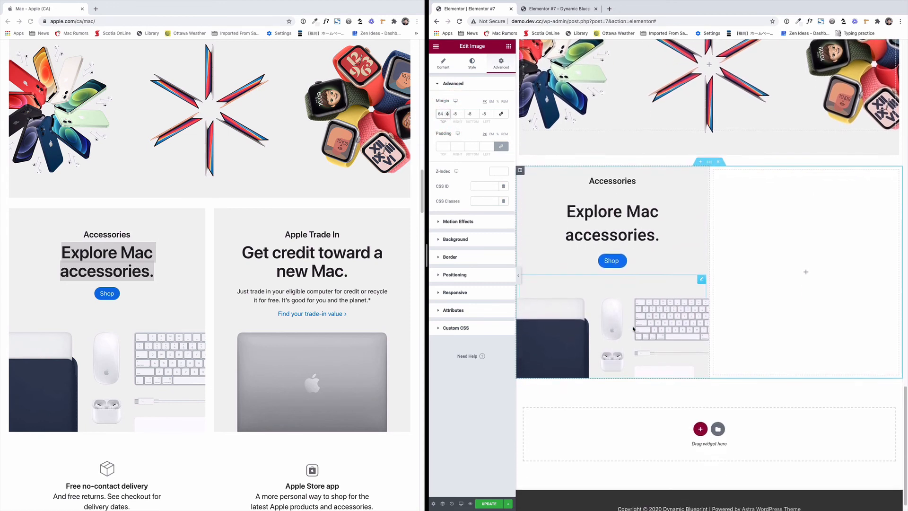
left_click(629, 179)
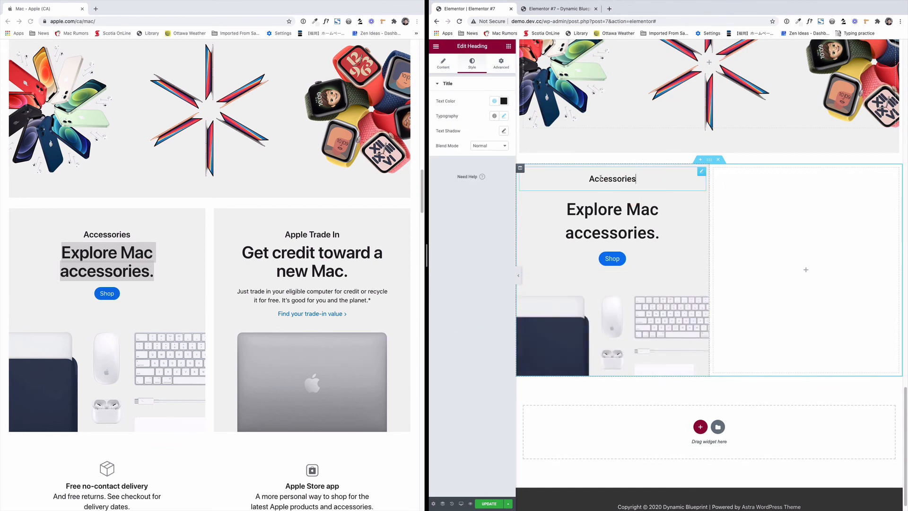
left_click(501, 64)
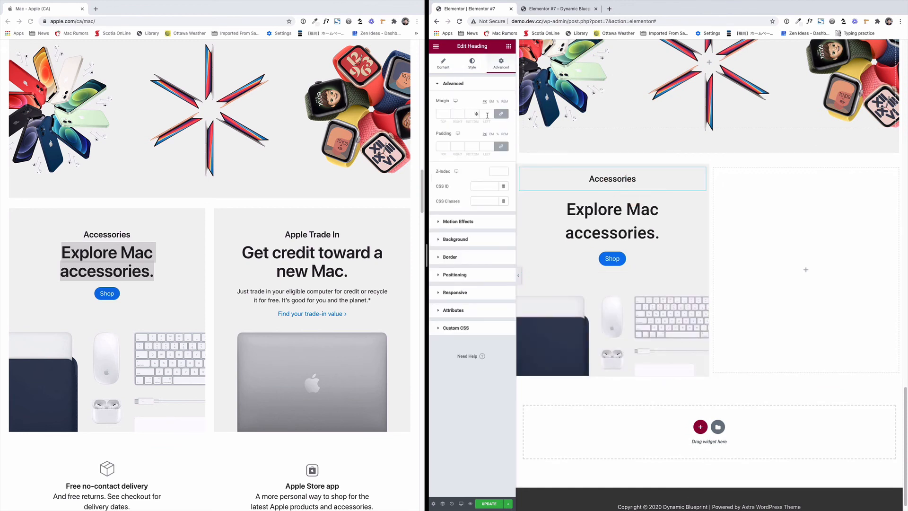
left_click(500, 114)
left_click(449, 113)
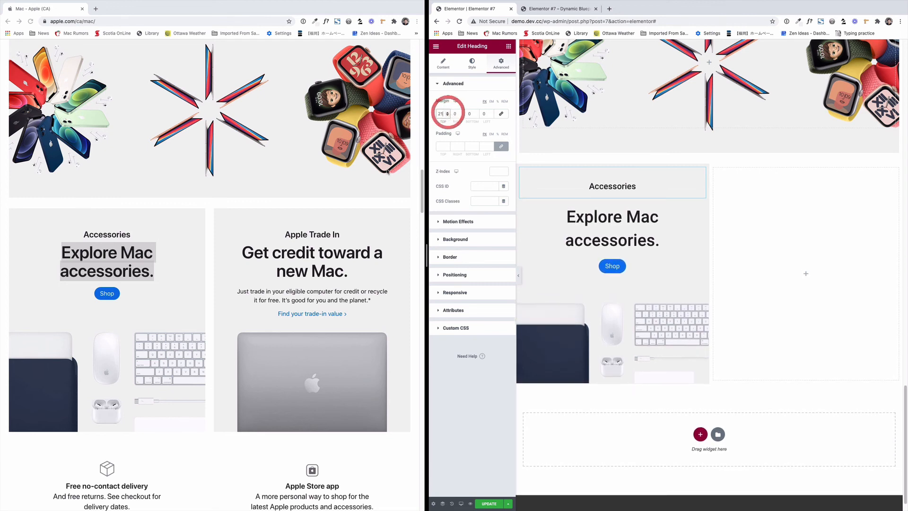
scroll(362, 174, "down", 2)
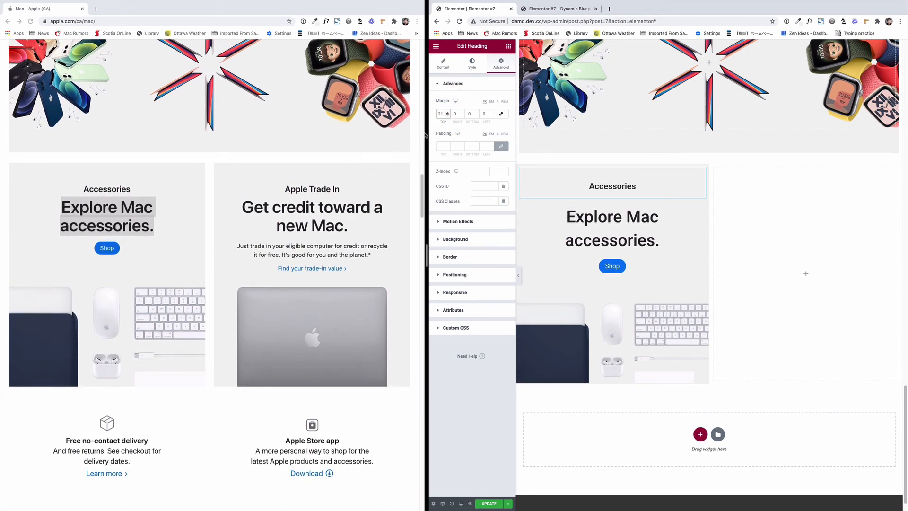
left_click(448, 114)
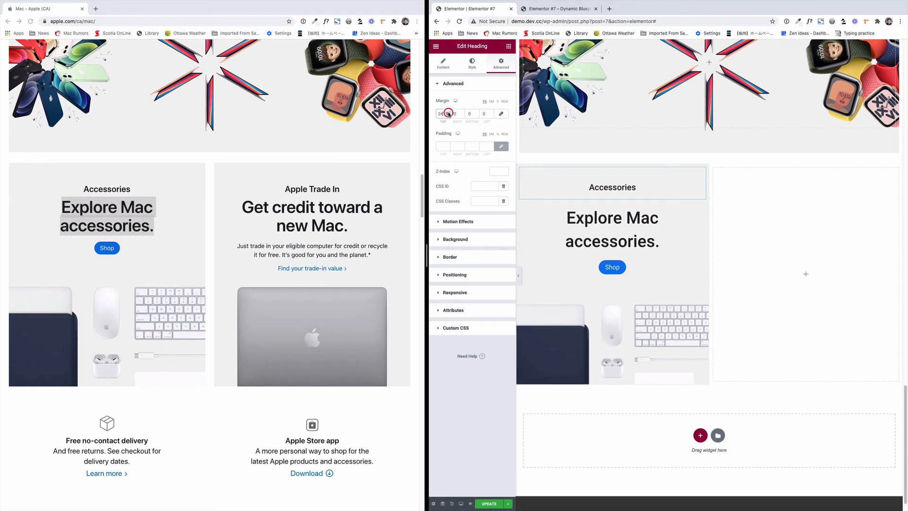
- Reduce the line height of the "Explore Mac accessories." heading to 48 in its typography settings
left_click(699, 212)
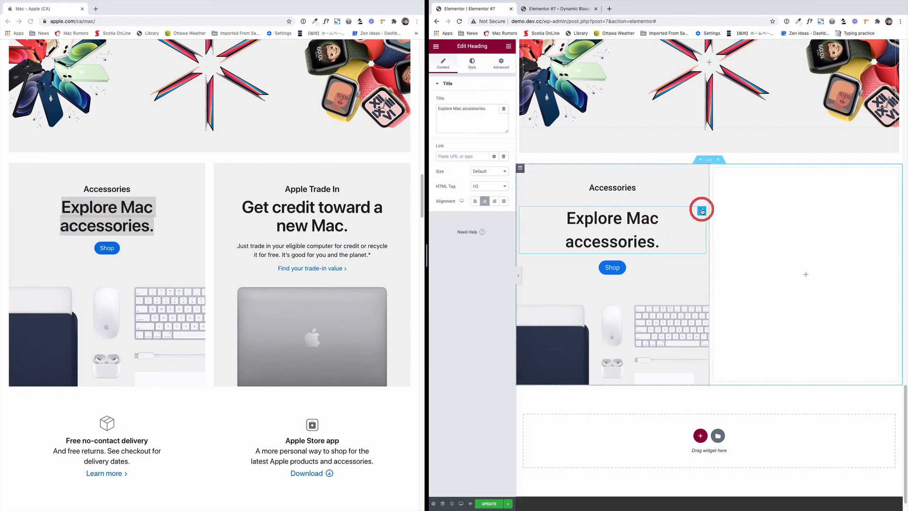
left_click(477, 70)
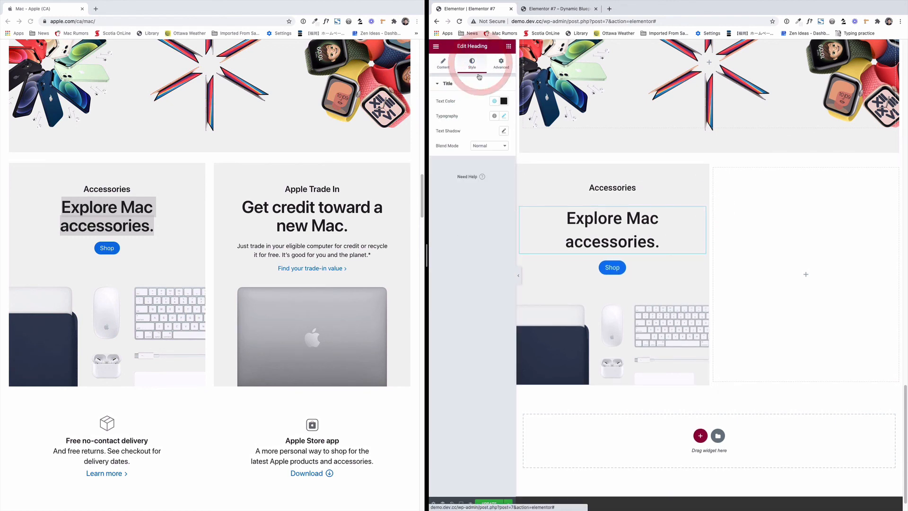
left_click(503, 117)
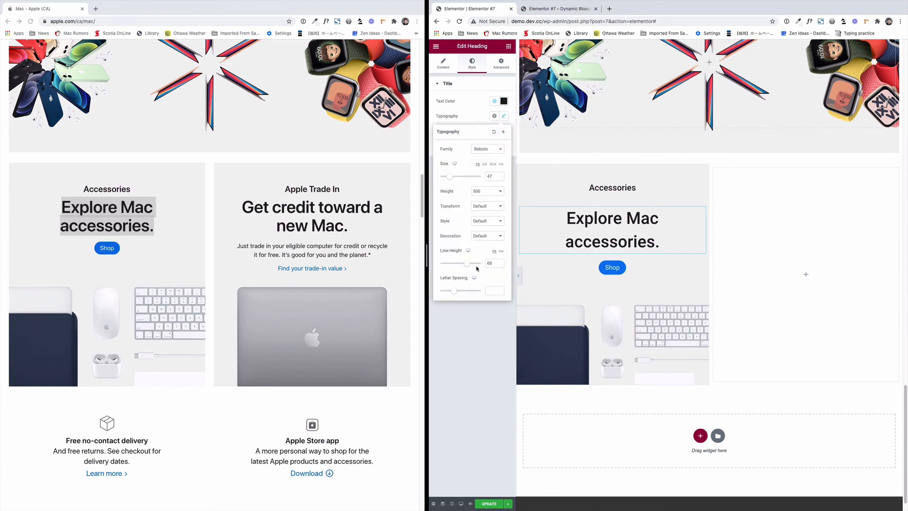
left_click_drag(468, 266, 459, 263)
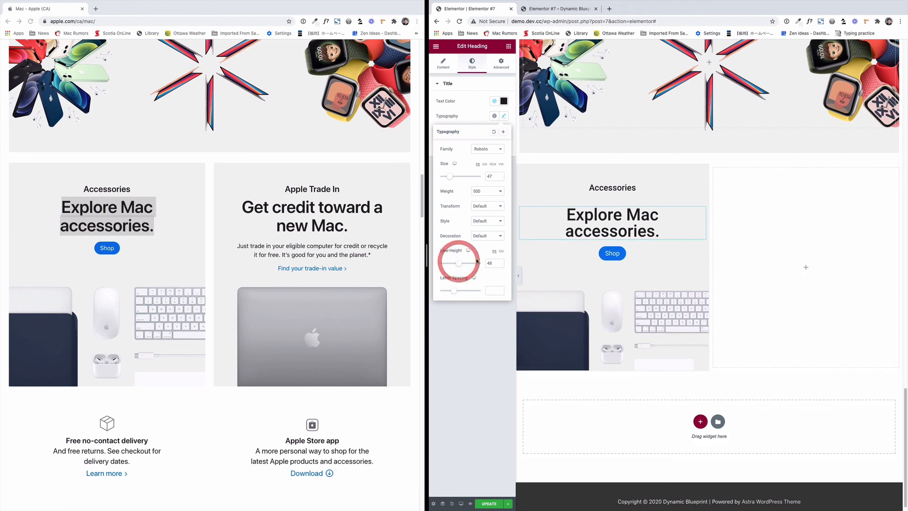
- Inspect the font of Apple's "Explore Mac accessories." heading, try weight 600 on the copy, and return it to 500
left_click(326, 21)
left_click(156, 220)
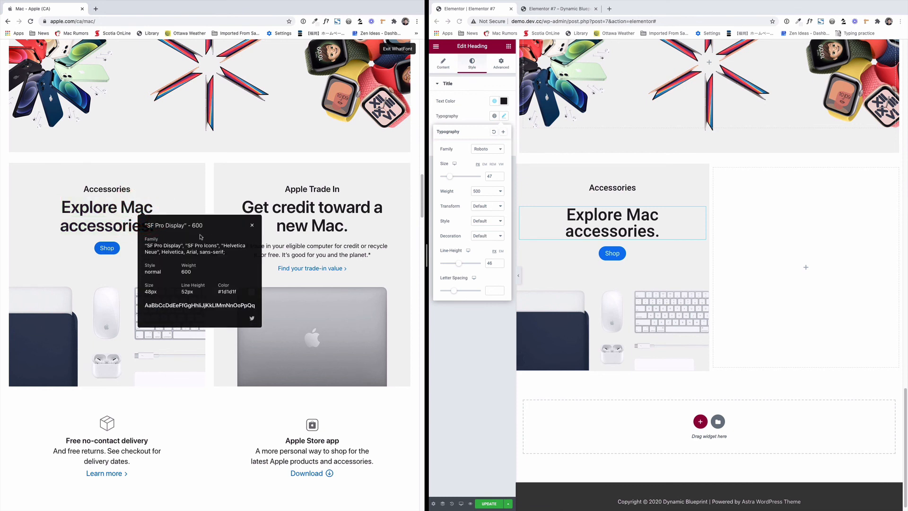
left_click(502, 193)
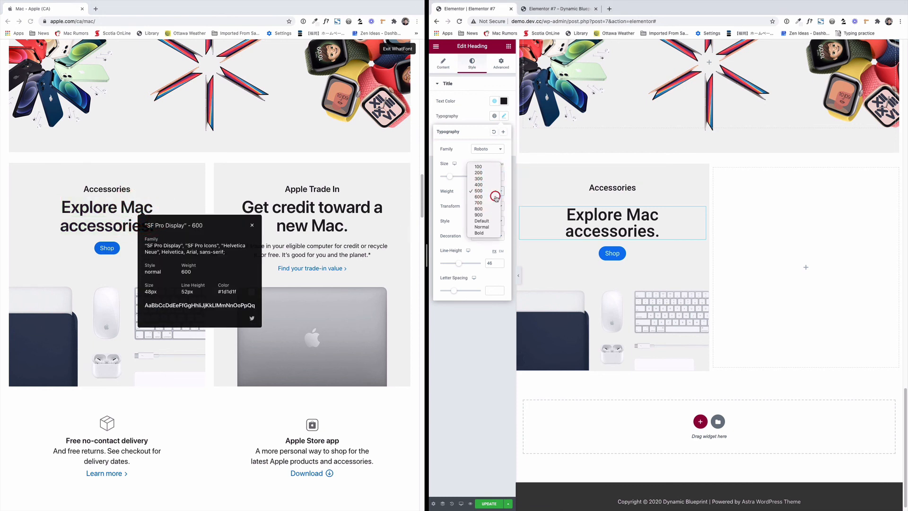
left_click(496, 198)
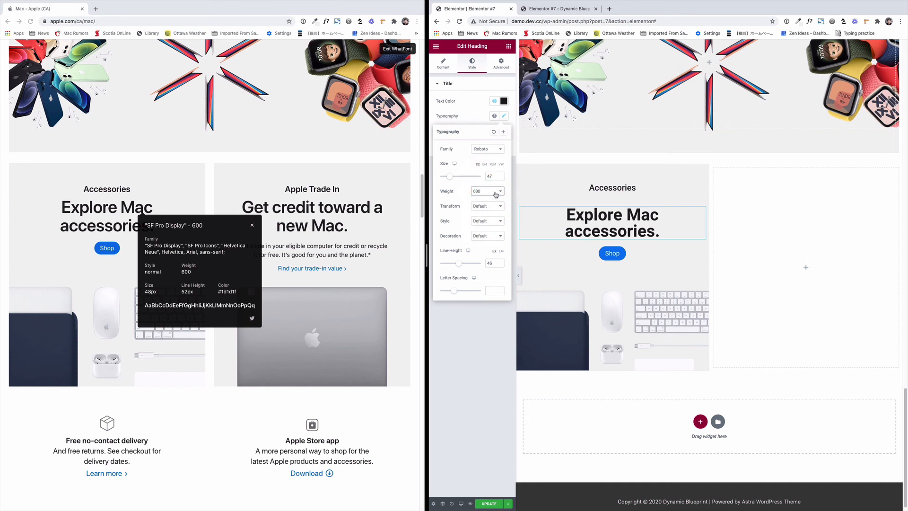
left_click(502, 194)
left_click(496, 186)
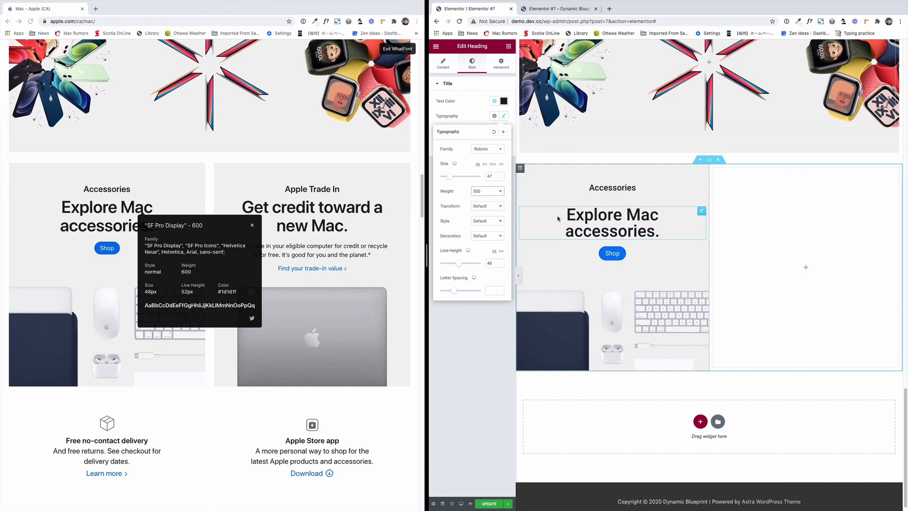
- Unlink the "Explore Mac accessories." heading's margins and set its top margin to -23 px
scroll(663, 237, "down", 1)
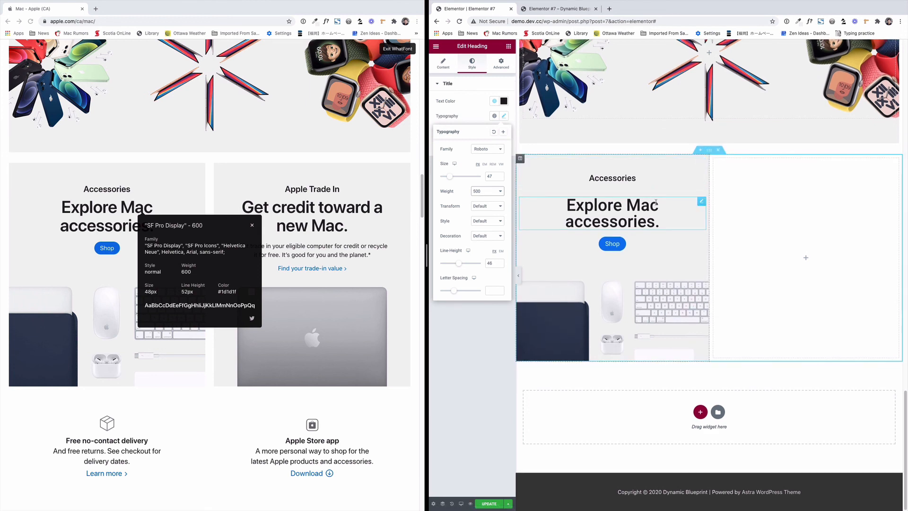
left_click(700, 203)
left_click(501, 63)
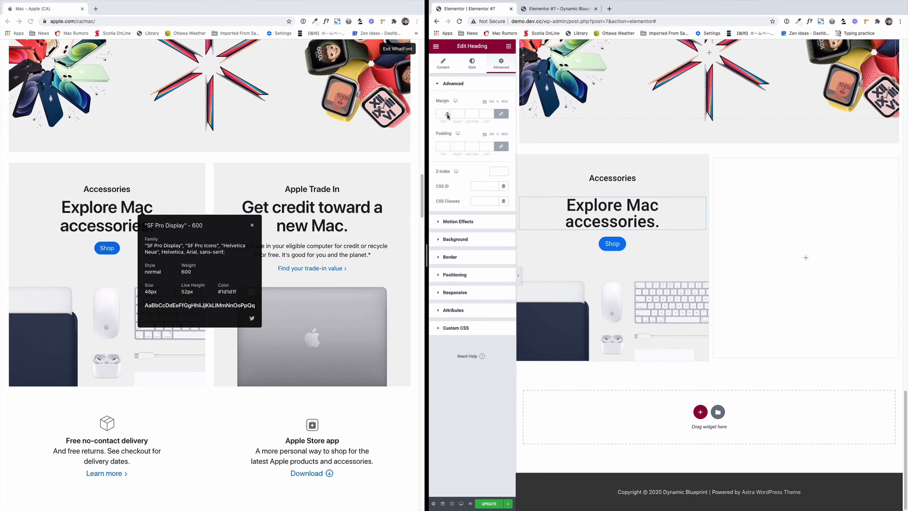
left_click(447, 116)
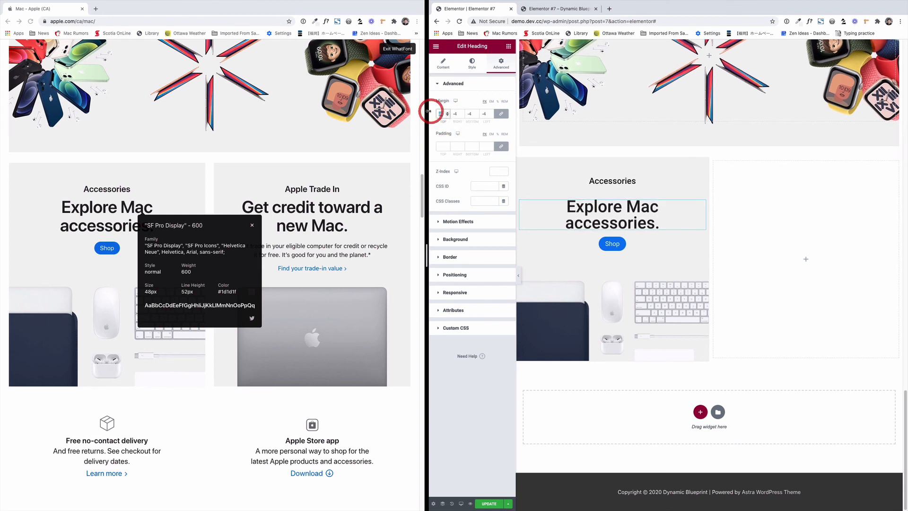
key("BackSpace")
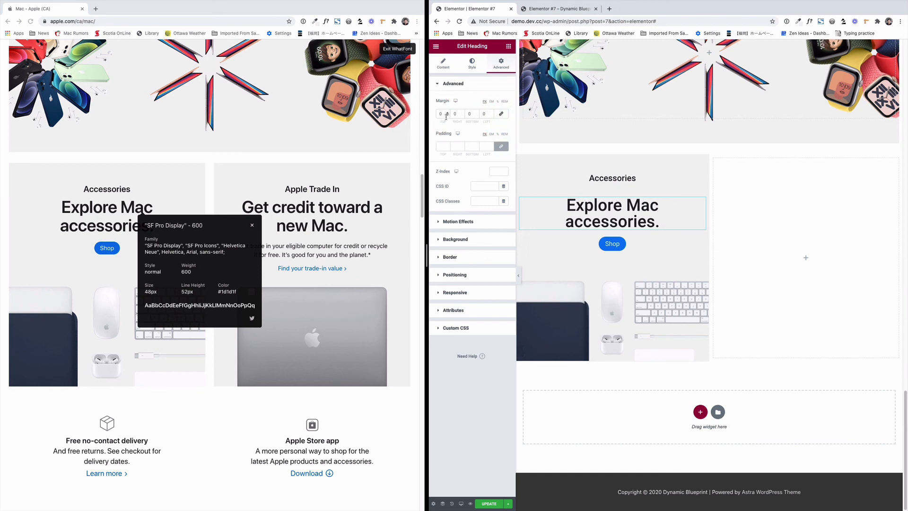
left_click(448, 115)
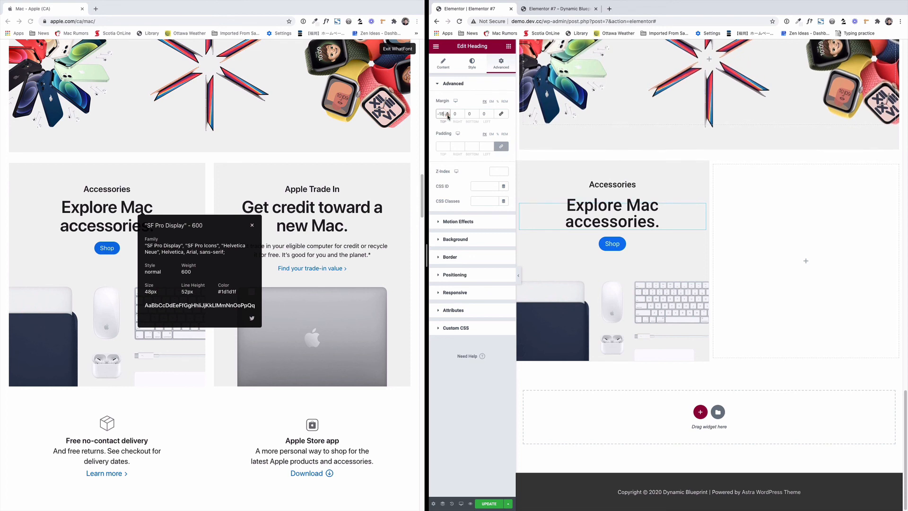
left_click(448, 117)
left_click(448, 116)
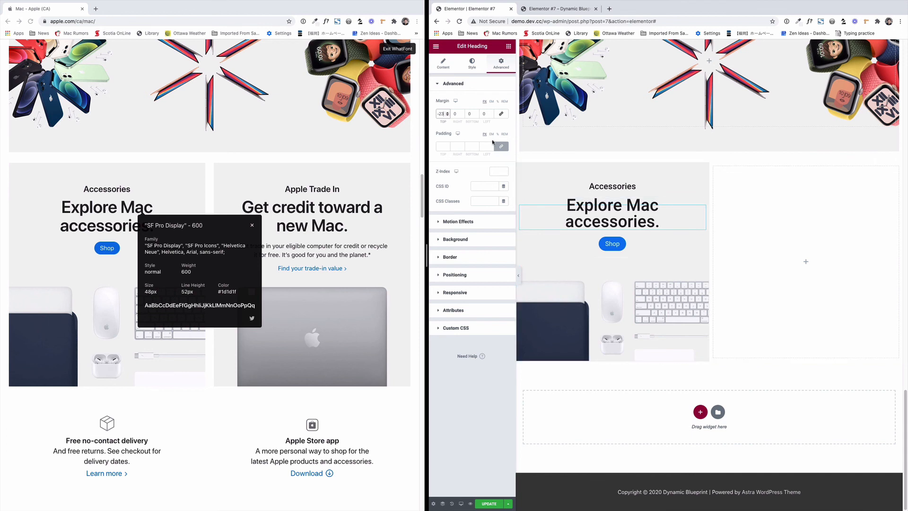
- Duplicate the finished Accessories column and delete the empty column beside the copy
right_click(521, 167)
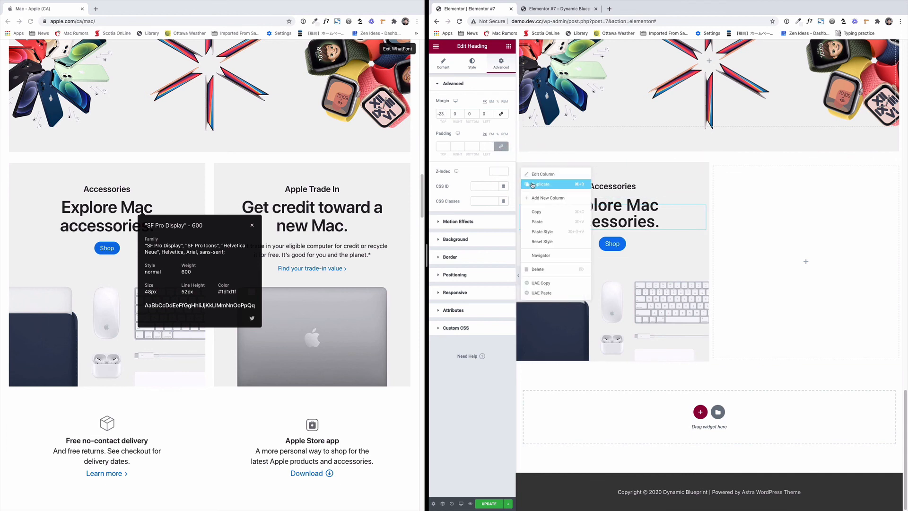
left_click(532, 185)
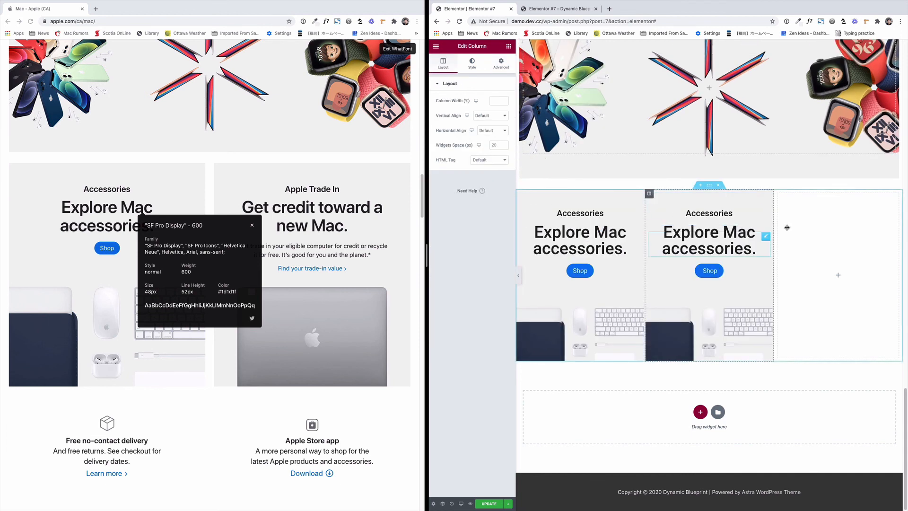
right_click(778, 195)
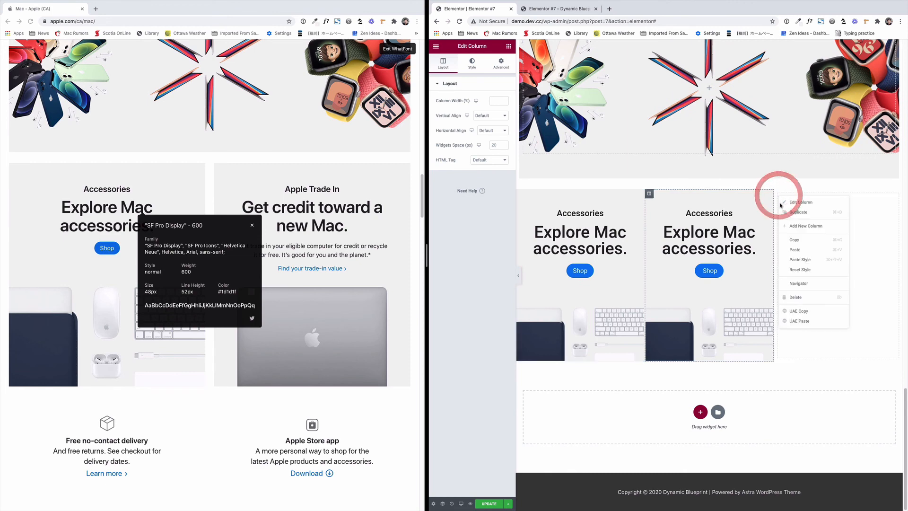
left_click(793, 298)
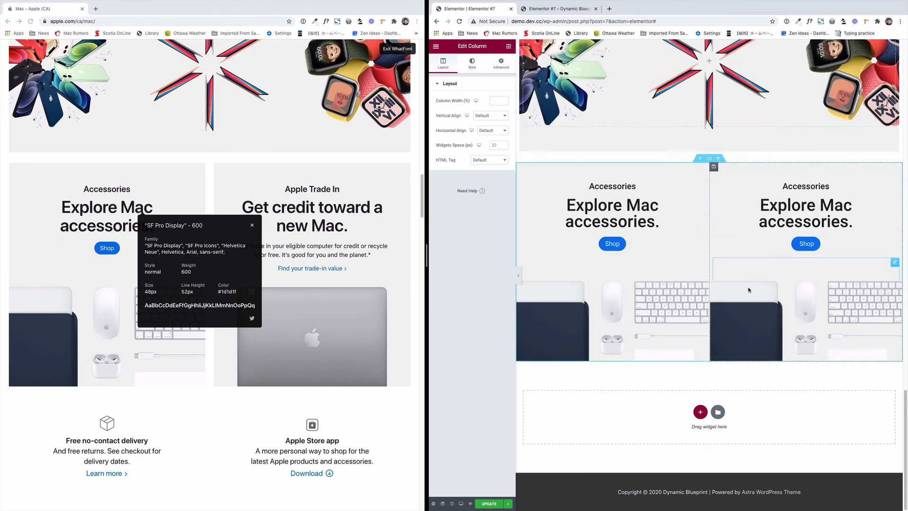
- Exit the font inspector and change the duplicated column's "Accessories" heading to "Apple Trade In"
left_click(343, 189)
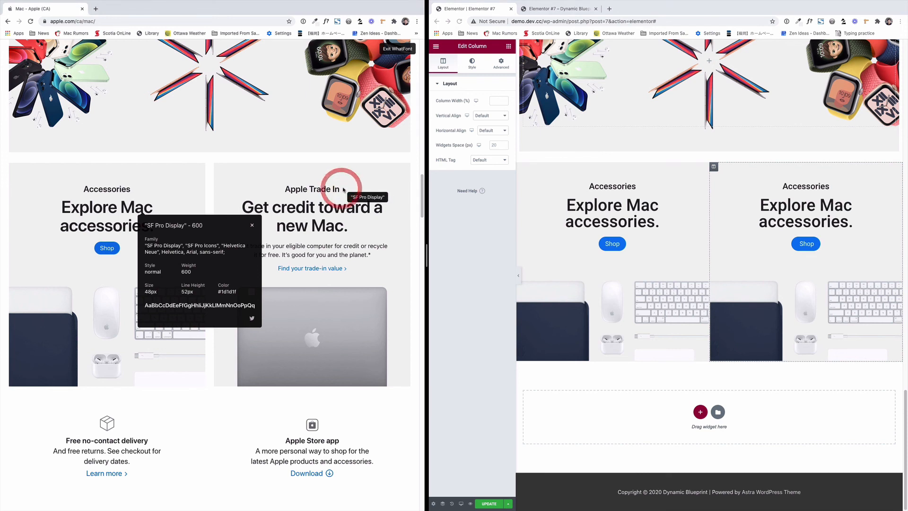
left_click(387, 49)
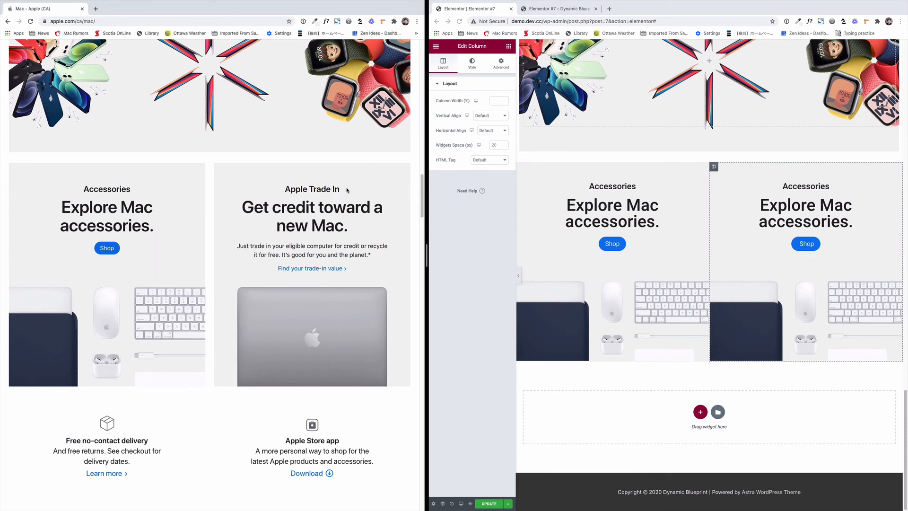
left_click(810, 188)
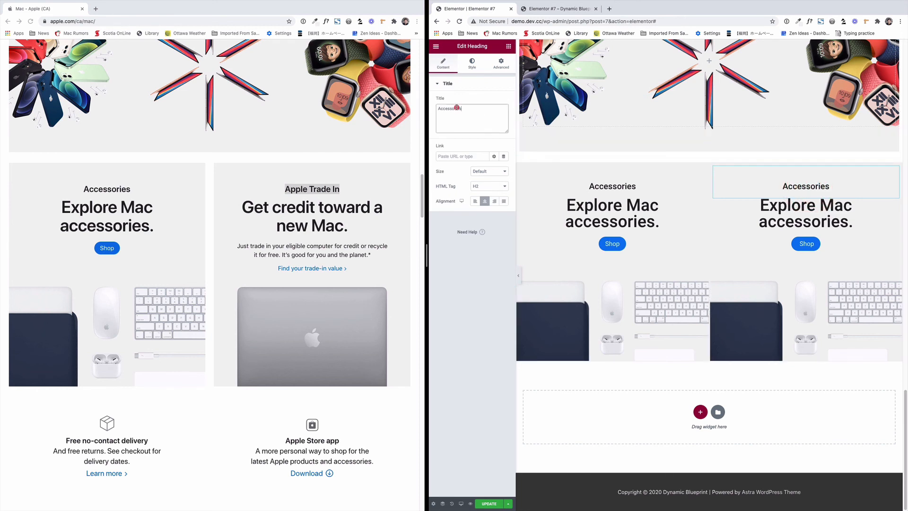
key("super+a")
type("Apple Trade In")
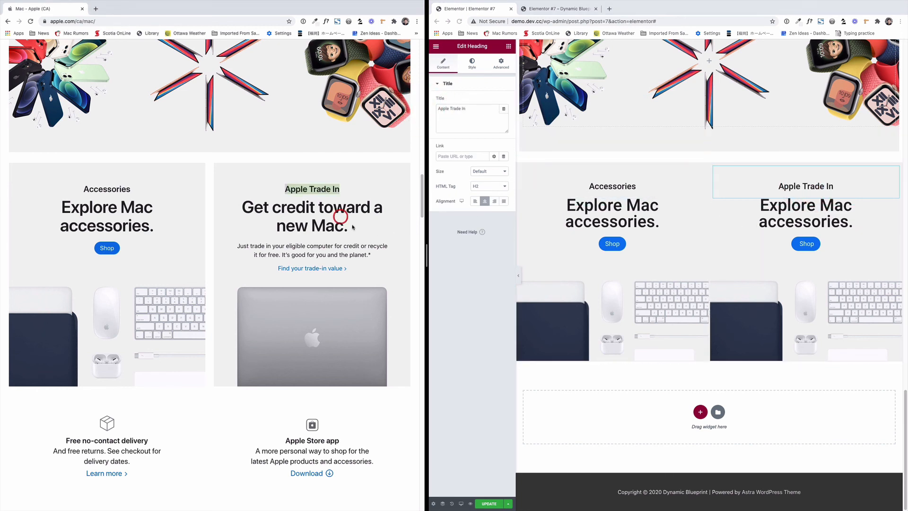
- Replace the duplicated column's large heading with Apple's text "Get credit toward a new Mac."
left_click_drag(345, 217, 255, 208)
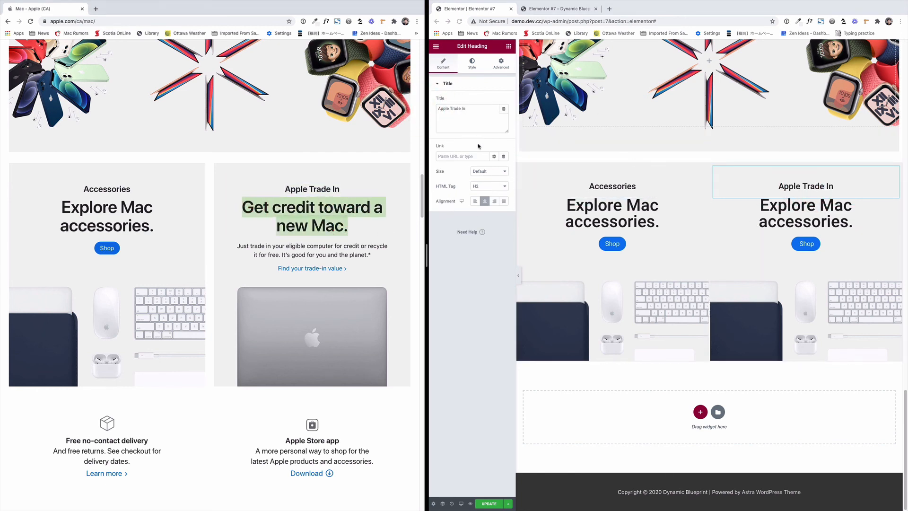
left_click(800, 207)
left_click(438, 108)
key("super+a")
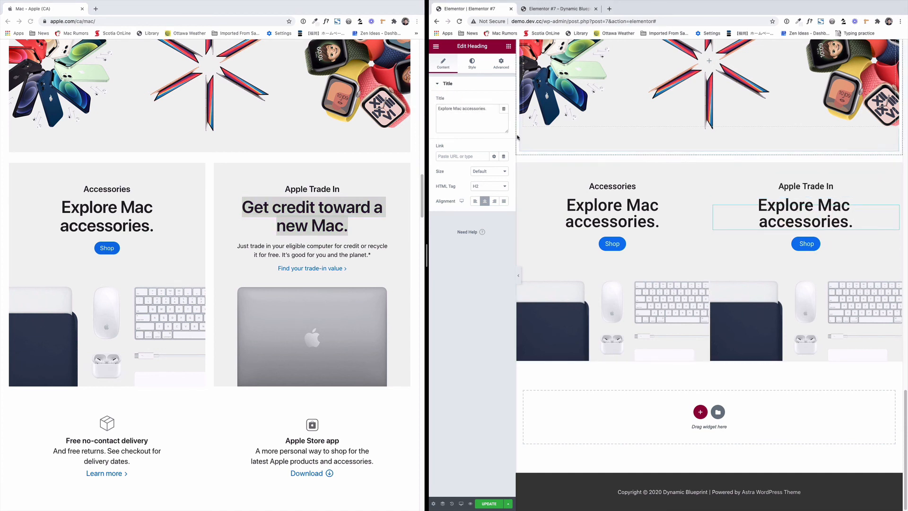
type("Get credit toward a new Mac.")
- Delete the Shop button in the Apple Trade In column and add a Text Editor widget below the large heading
right_click(895, 245)
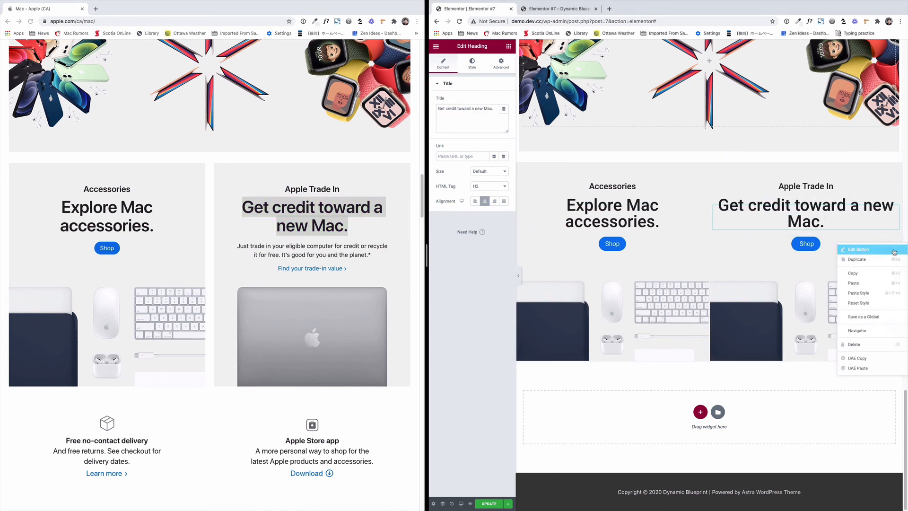
left_click(851, 343)
left_click_drag(493, 147, 805, 227)
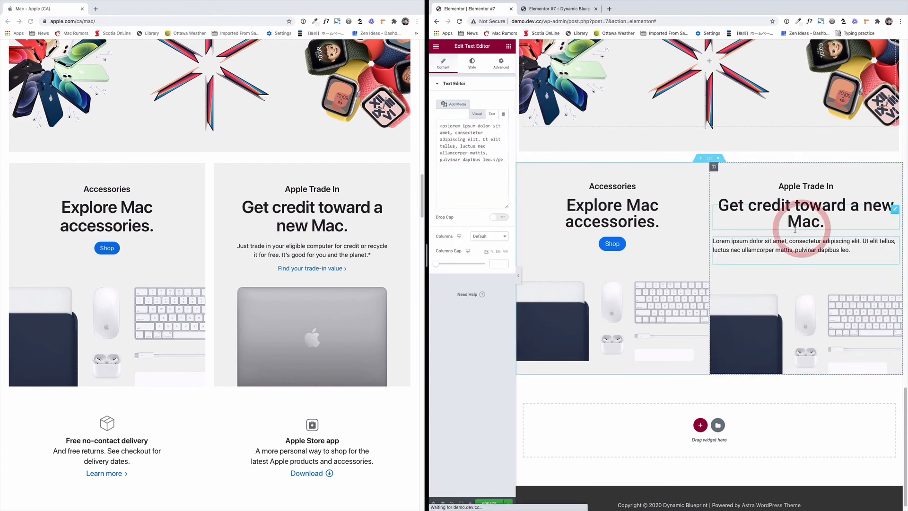
- Replace the placeholder paragraph with Apple's text "Just trade in your eligible computer for credit or recycle it for free. It's good for you and the planet.*"
left_click(368, 249)
left_click_drag(375, 256, 229, 246)
key("ctrl+c")
left_click(506, 252)
left_click_drag(506, 250, 431, 175)
key("ctrl+v")
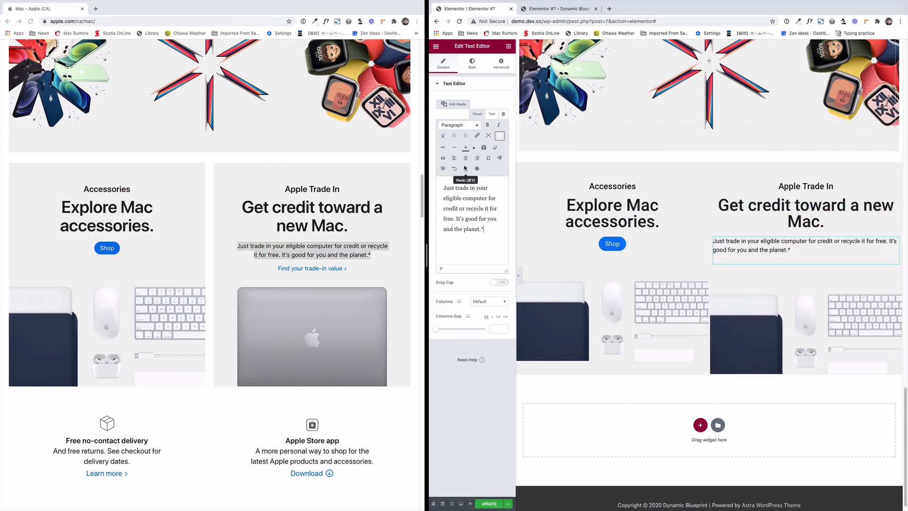
- Center the trade-in paragraph and give it unlinked right and left margins of 55 px
left_click(473, 63)
left_click(501, 63)
left_click(455, 114)
type("55")
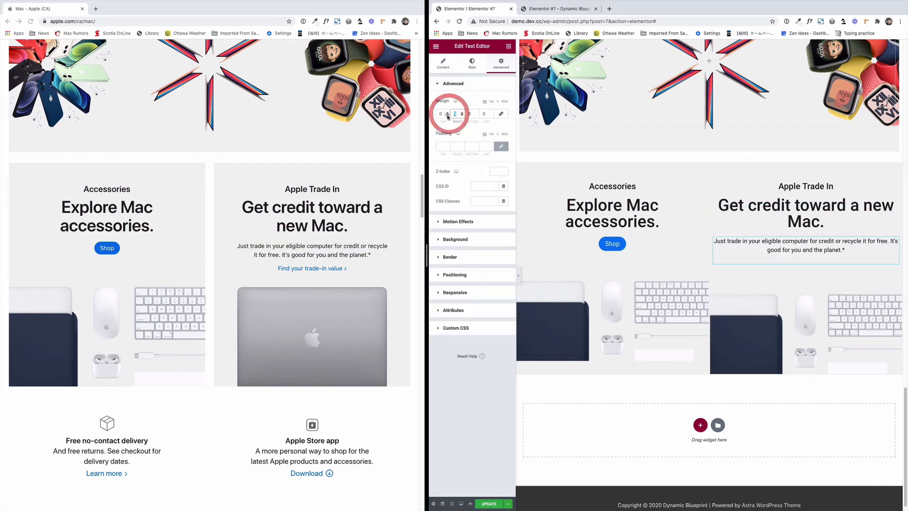
left_click(485, 113)
type("55")
left_click(458, 113)
key("Up")
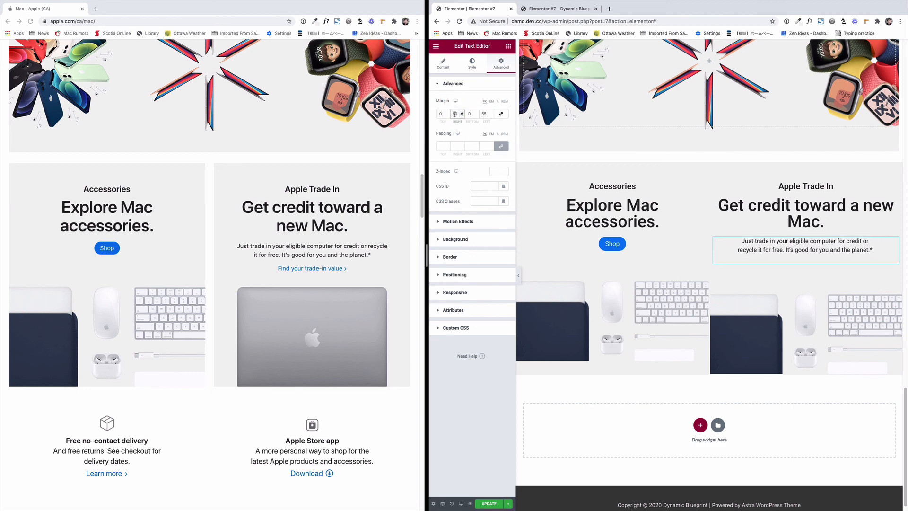
- Duplicate the "Shop gifts >" link heading from the gifts section and move the copy below the trade-in paragraph
left_click(444, 63)
scroll(804, 189, "up", 4)
right_click(820, 173)
left_click(828, 190)
left_click_drag(822, 193, 809, 454)
scroll(809, 426, "down", 4)
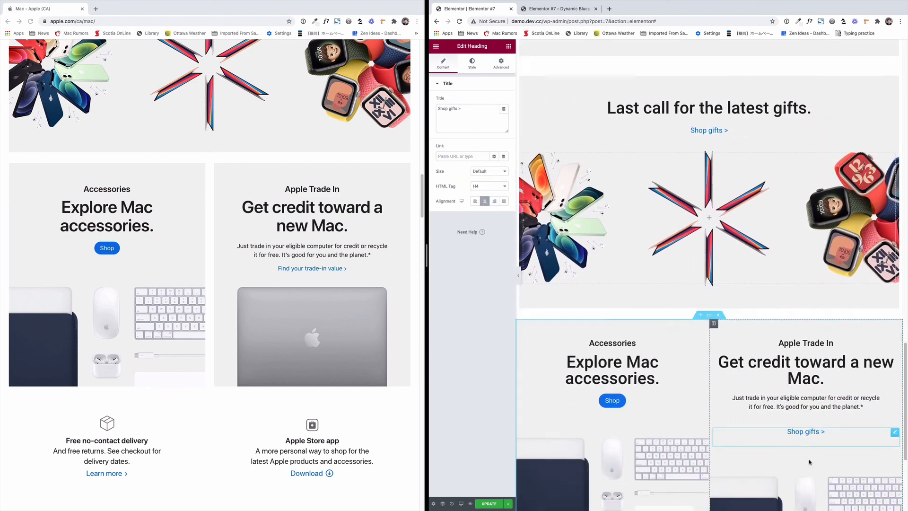
- Check the font of Apple's "Find your trade-in value" link, then set the copied link heading's size to 17 px and reduce its line height
left_click(325, 21)
left_click(331, 272)
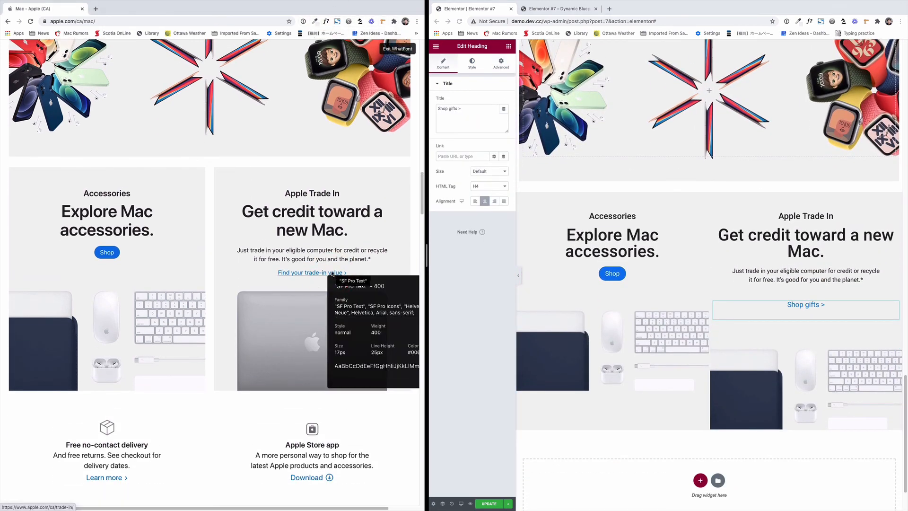
left_click(750, 302)
left_click(472, 63)
left_click(504, 116)
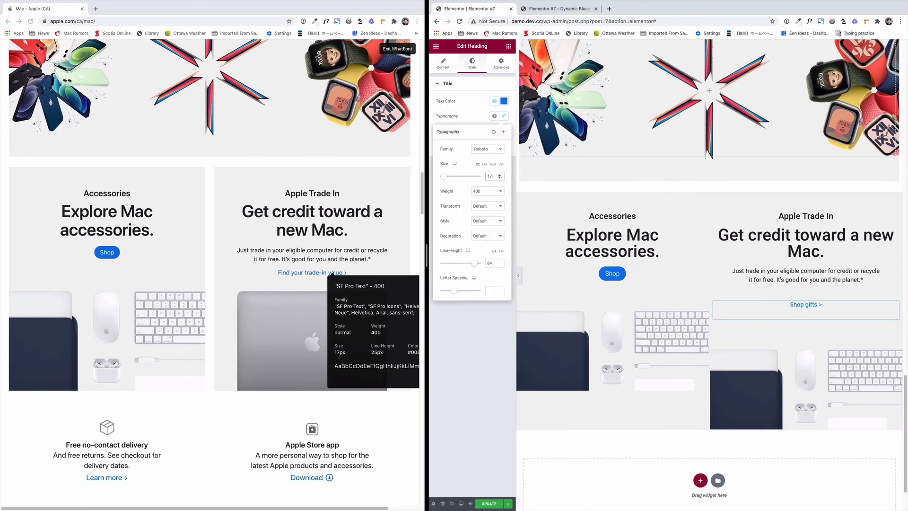
left_click(839, 276)
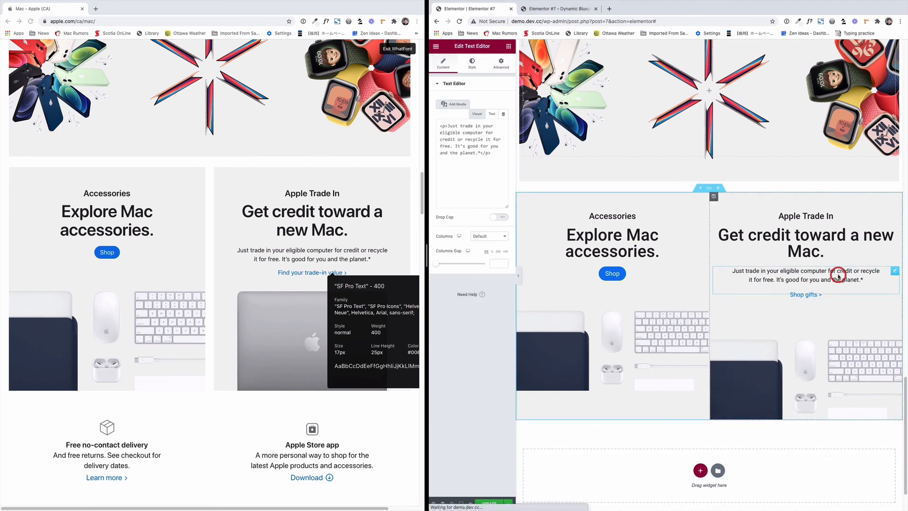
- Replace the Apple Trade In column's image with the gray MacBook lid picture from the media library
left_click(823, 353)
left_click(487, 117)
left_click(524, 155)
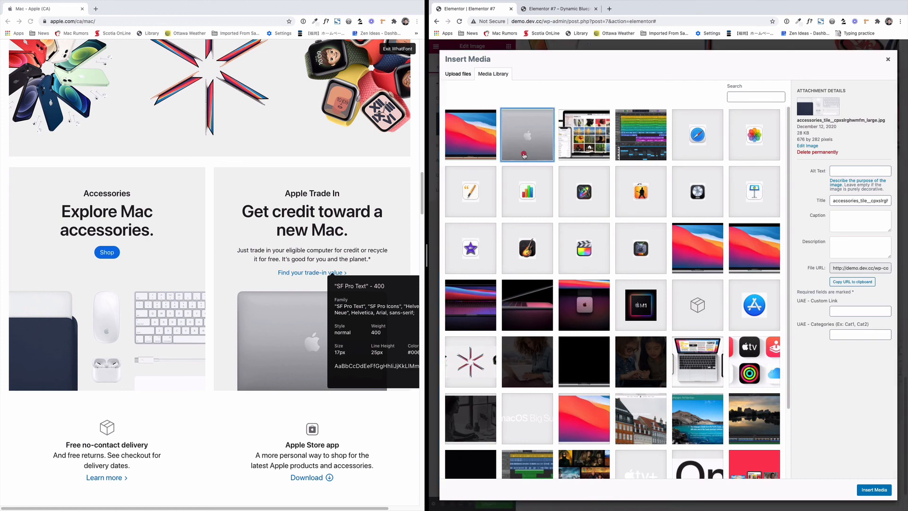
left_click(874, 490)
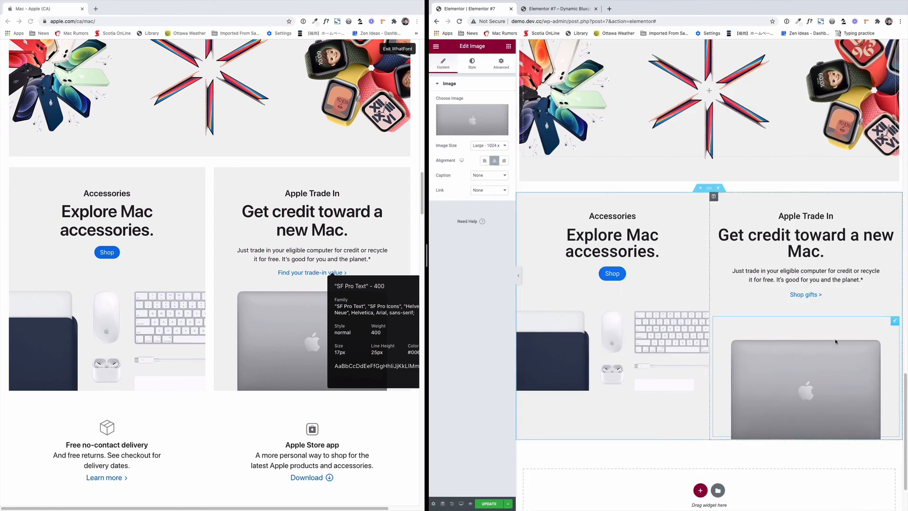
- Set the gray MacBook image's margins to -16 px top, 0 right, -8 px bottom and 0 left
left_click(501, 64)
left_click(448, 115)
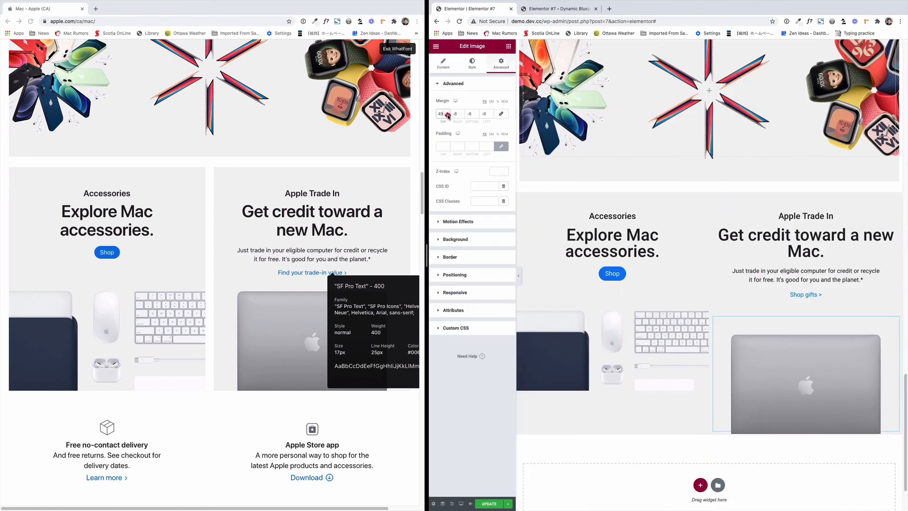
left_click(448, 115)
left_click(448, 116)
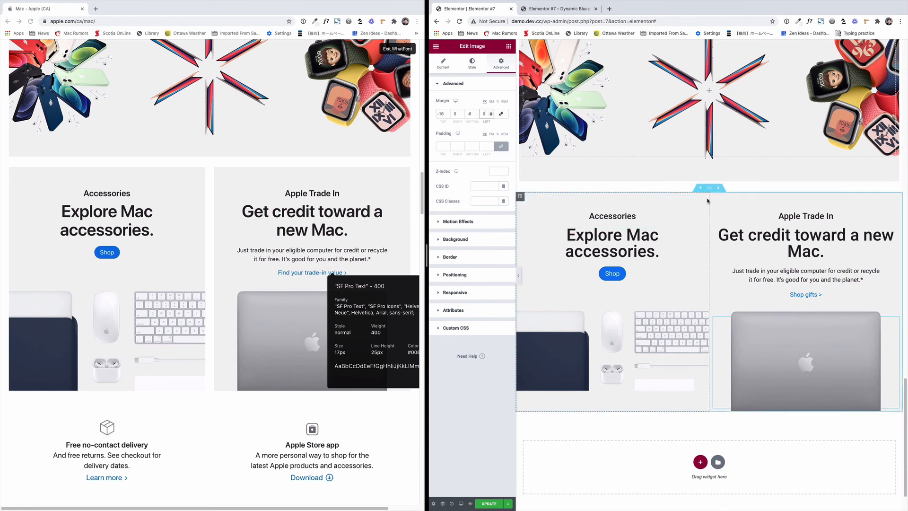
- Give the Accessories column right and left margins of 11 px
left_click(520, 196)
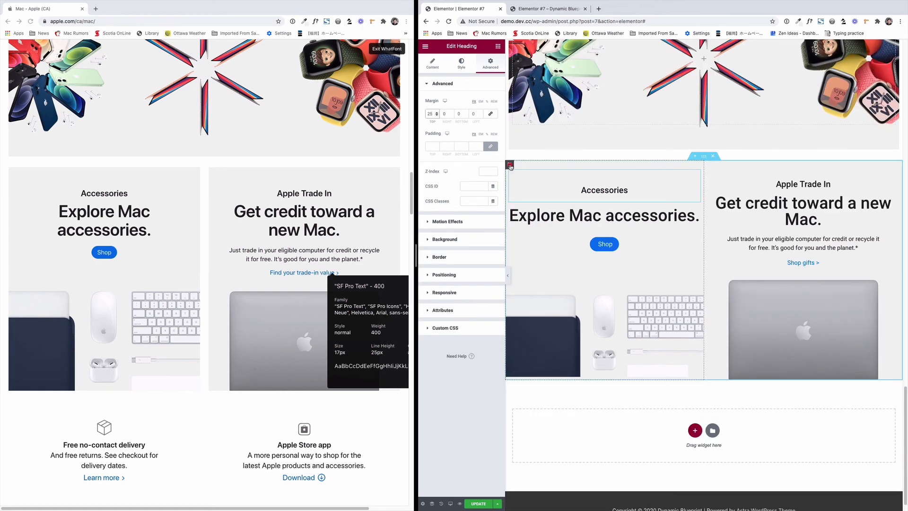
left_click(511, 166)
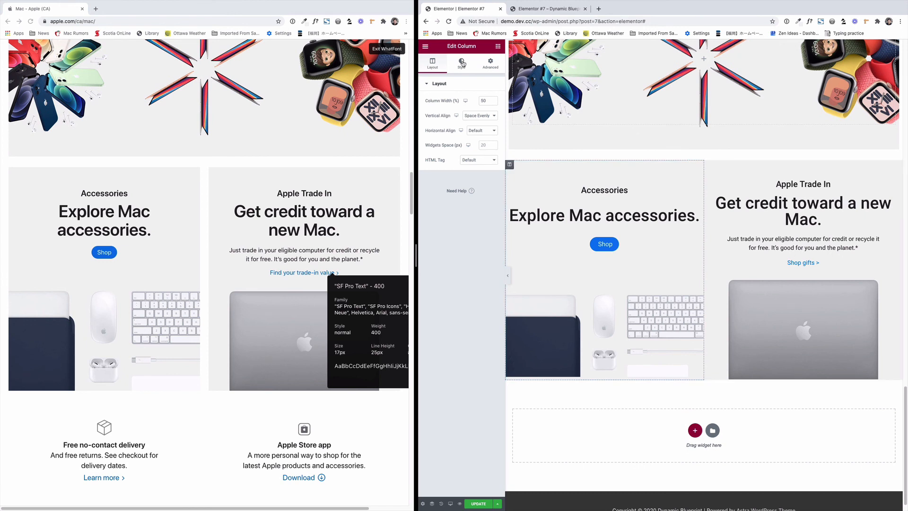
left_click(484, 64)
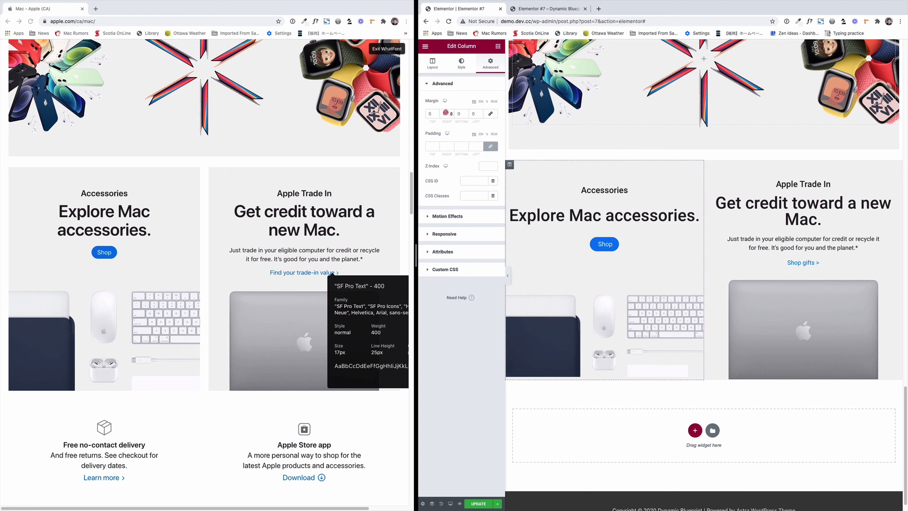
left_click(441, 113)
type("11")
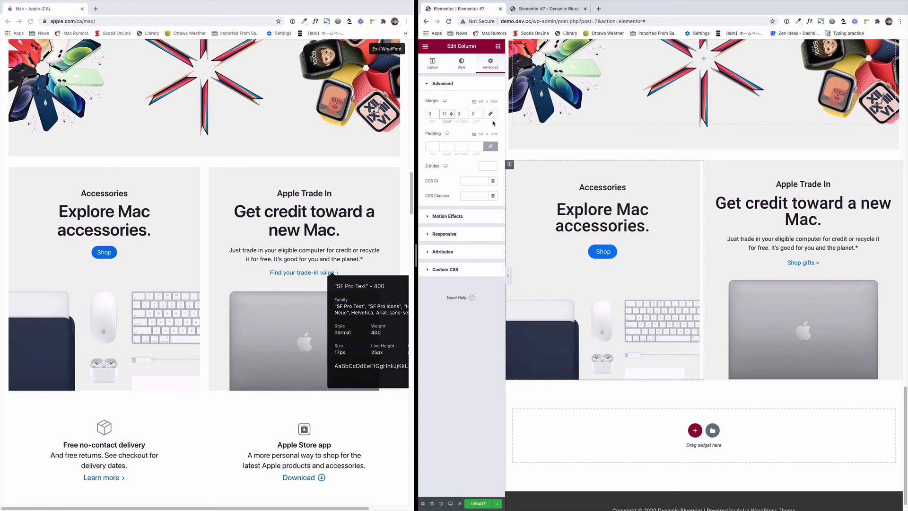
type("11")
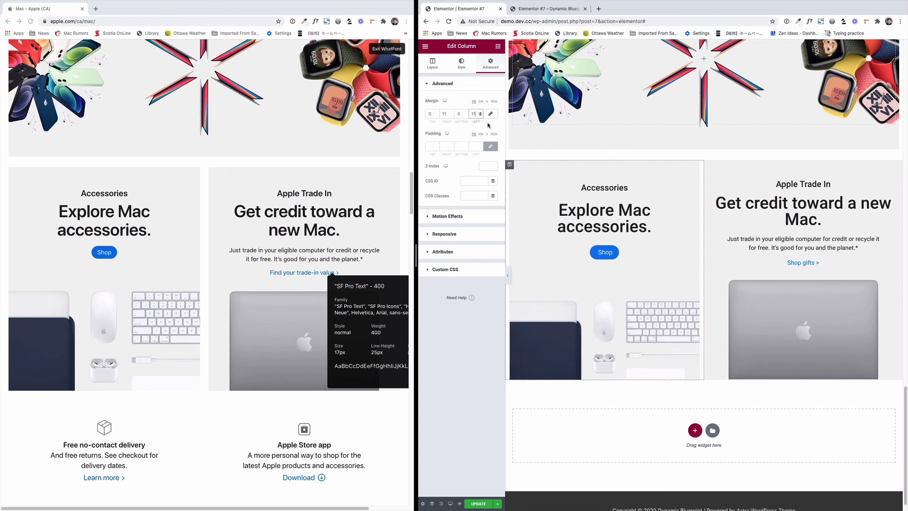
- Copy the Accessories column's style and paste it onto the Apple Trade In column
right_click(510, 164)
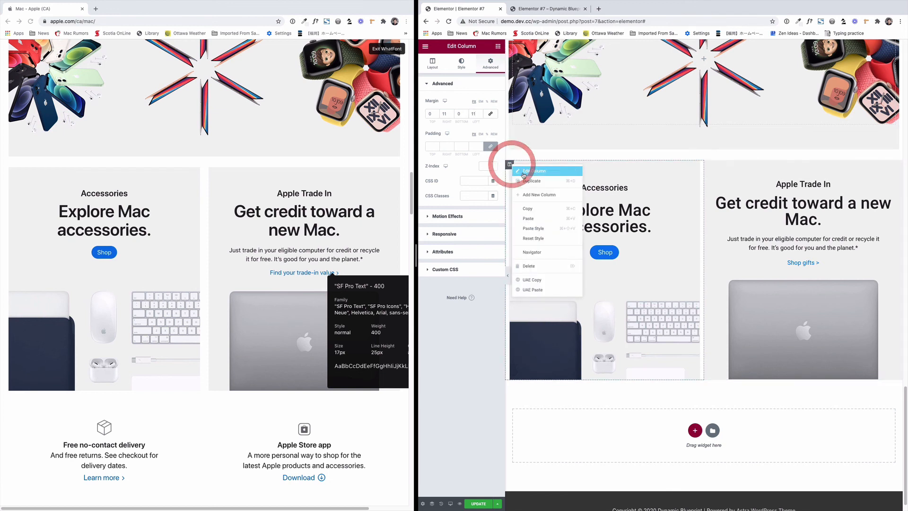
left_click(547, 212)
right_click(709, 165)
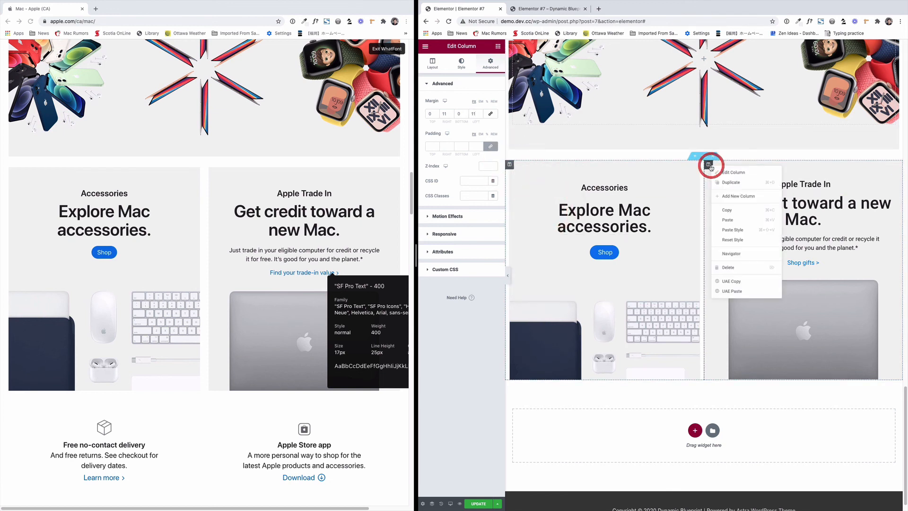
left_click(739, 229)
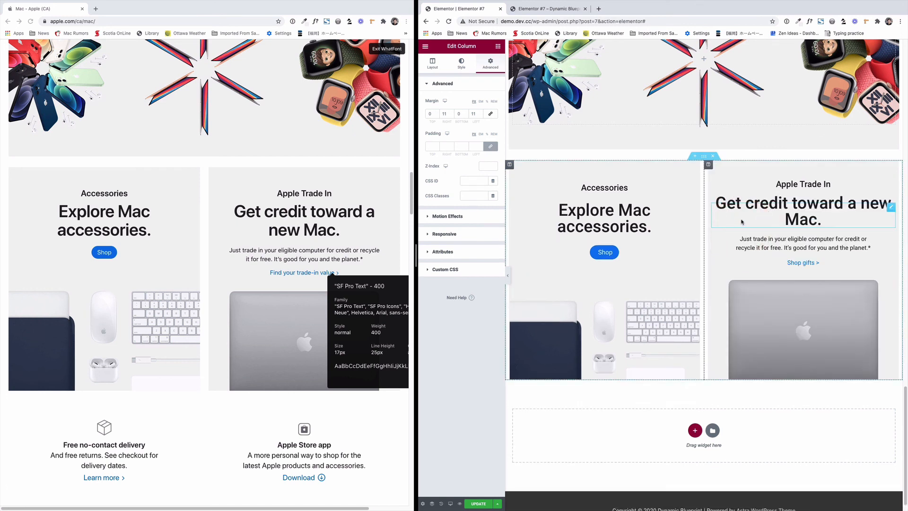
- Set the "Accessories" heading's top margin to 4 px and the Shop button's top margin to -16 px
left_click(615, 189)
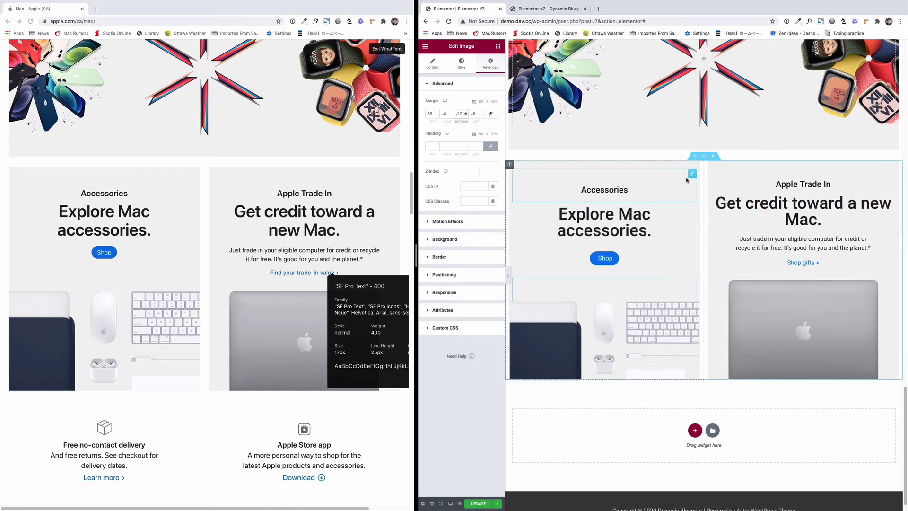
left_click_drag(437, 115, 436, 115)
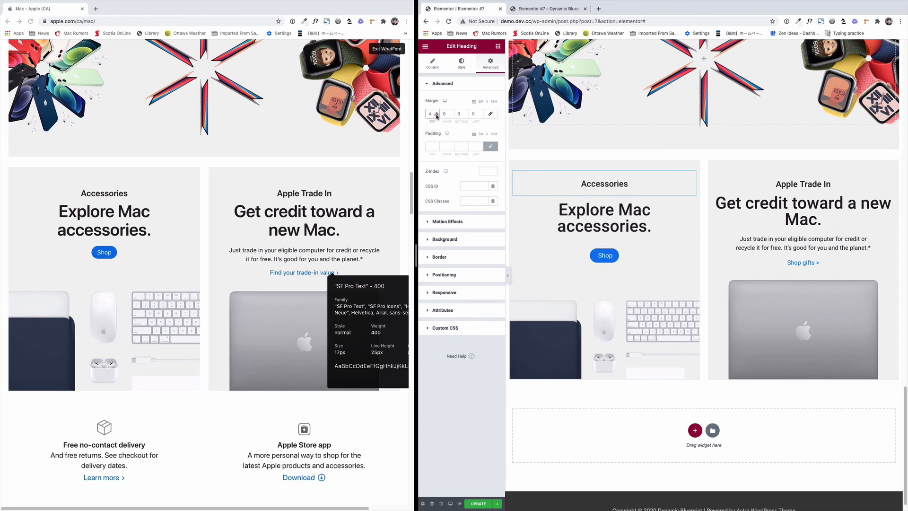
left_click(645, 258)
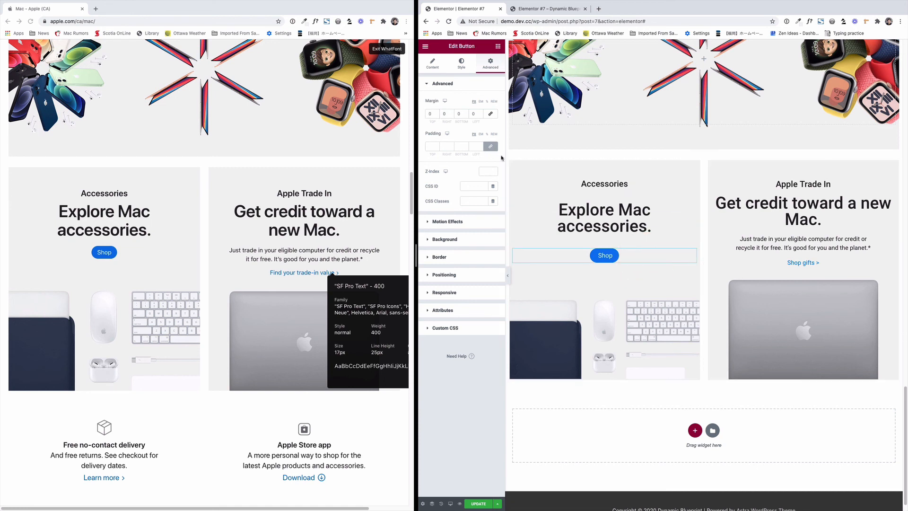
left_click_drag(437, 115, 437, 116)
left_click(437, 116)
left_click(437, 116)
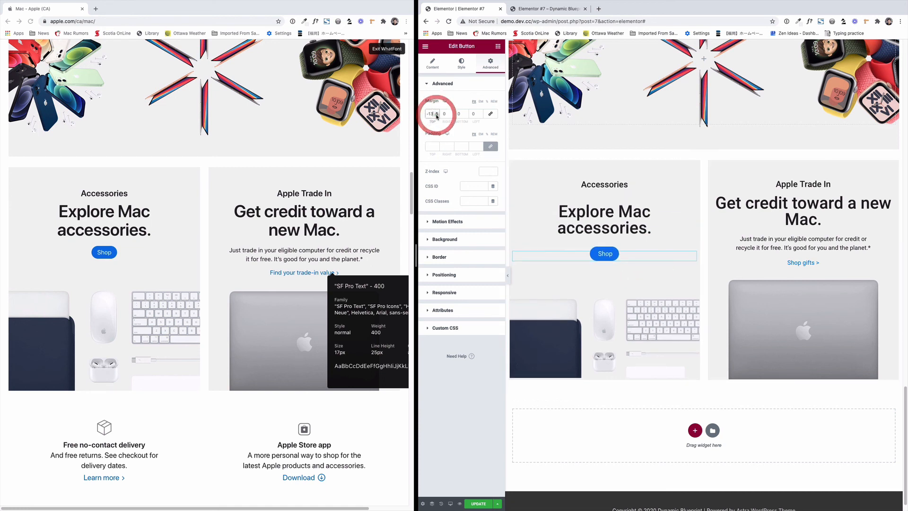
left_click(436, 116)
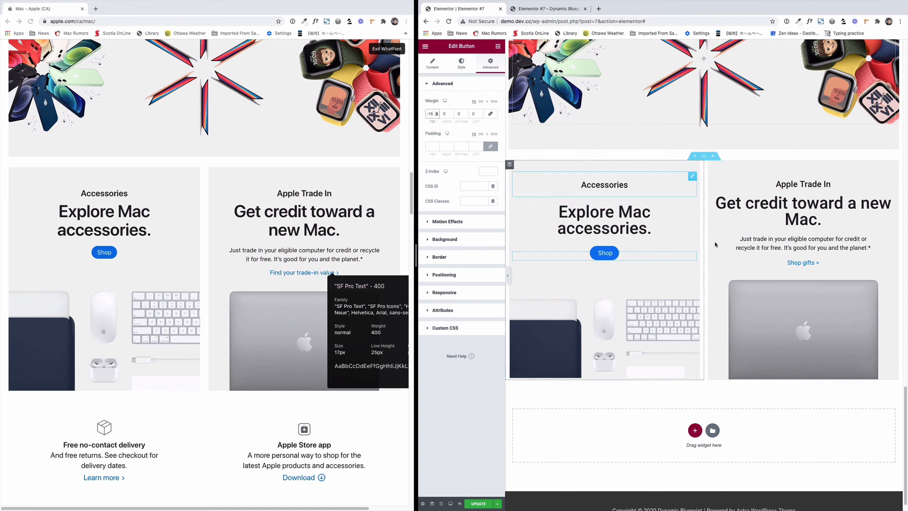
- Make the "Explore Mac accessories." heading's top margin more negative to bring it closer to the "Accessories" heading
left_click(659, 221)
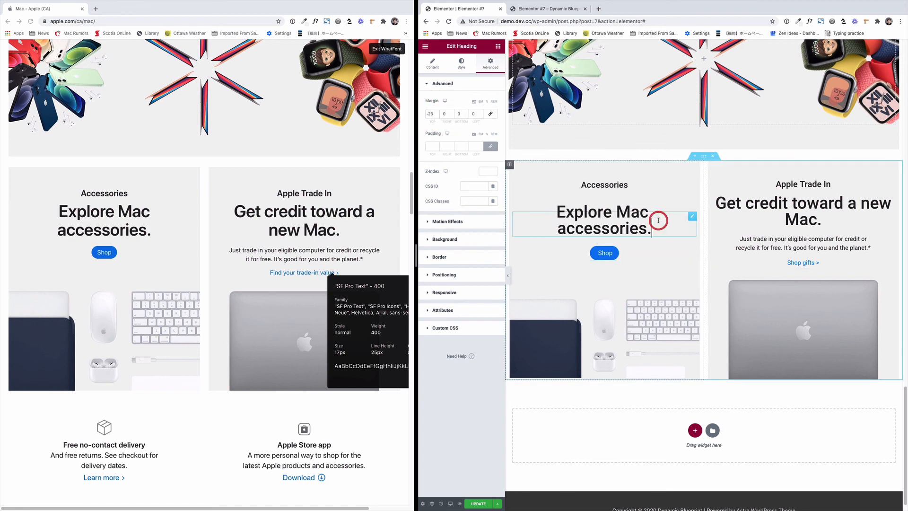
left_click(436, 116)
left_click(437, 116)
left_click(437, 116)
left_click(437, 116)
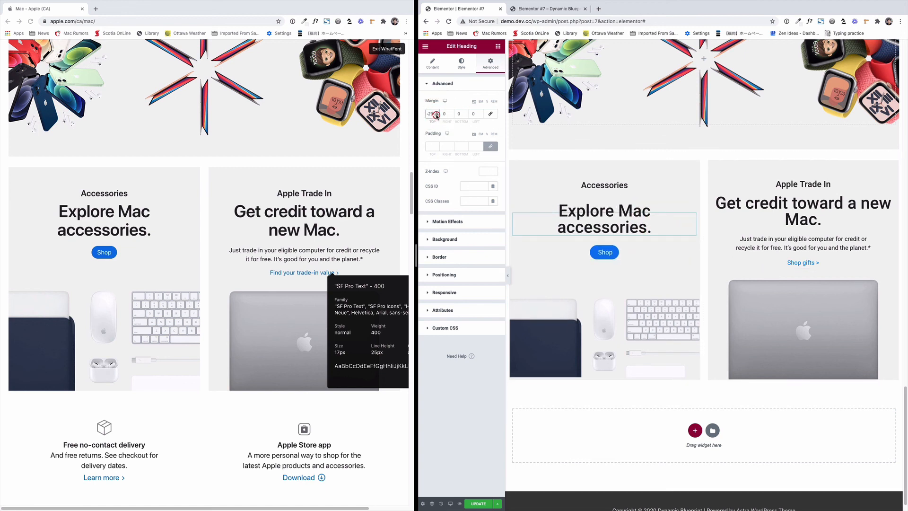
left_click(437, 116)
left_click(436, 116)
left_click(437, 116)
left_click(437, 116)
left_click(437, 116)
left_click(437, 116)
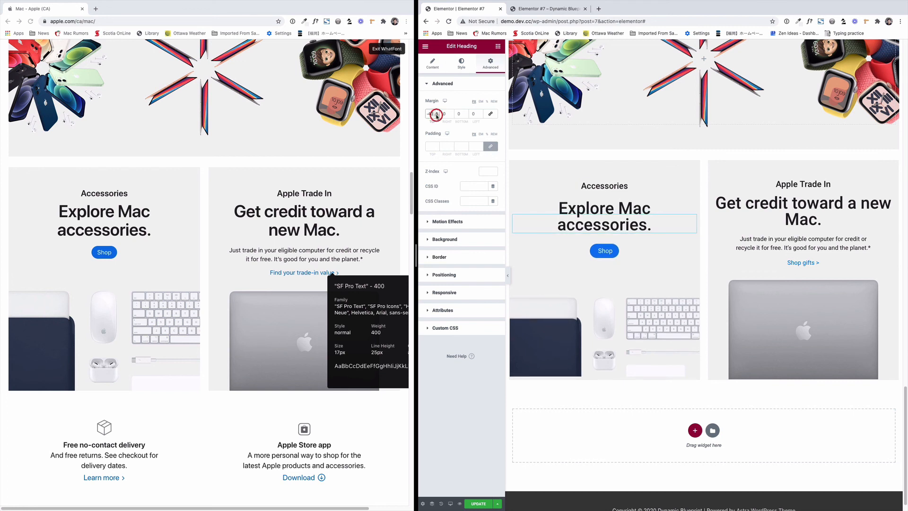
left_click(436, 116)
left_click(437, 116)
- Reduce the "Accessories" heading's top margin to 0
left_click(627, 186)
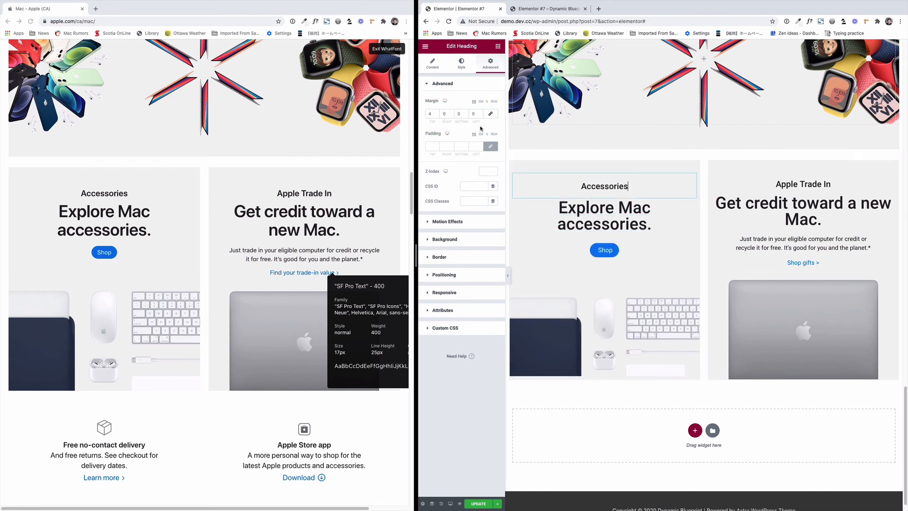
left_click(437, 116)
left_click(437, 116)
left_click(437, 116)
left_click(437, 116)
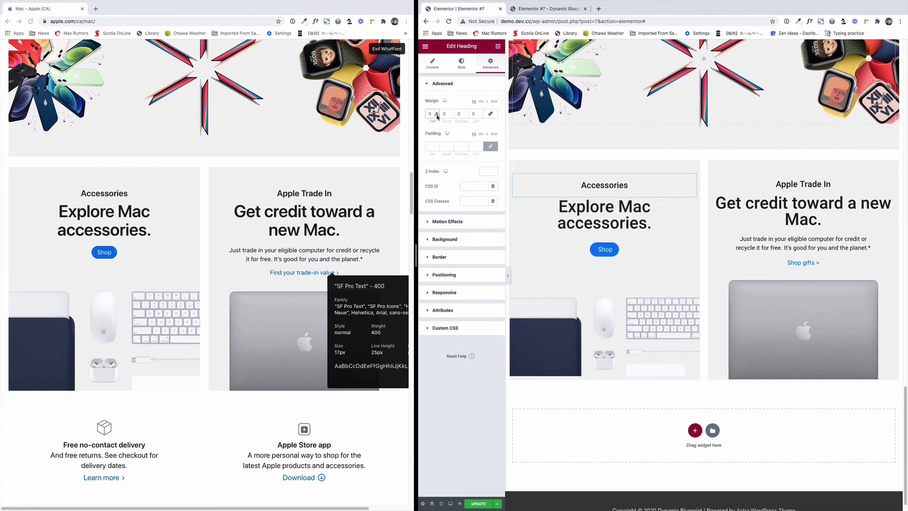
- Set the accessories image's bottom margin to -38 px so it meets the column's lower edge
left_click(560, 281)
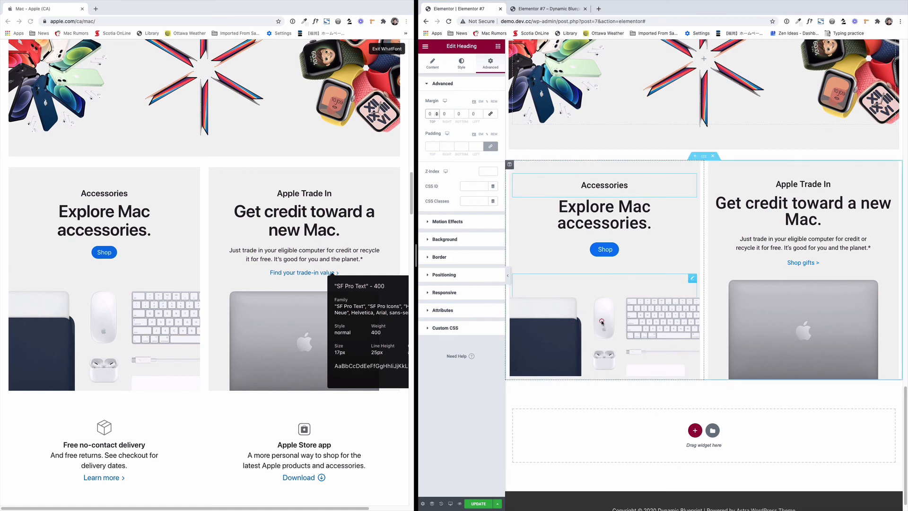
left_click(466, 116)
left_click(466, 116)
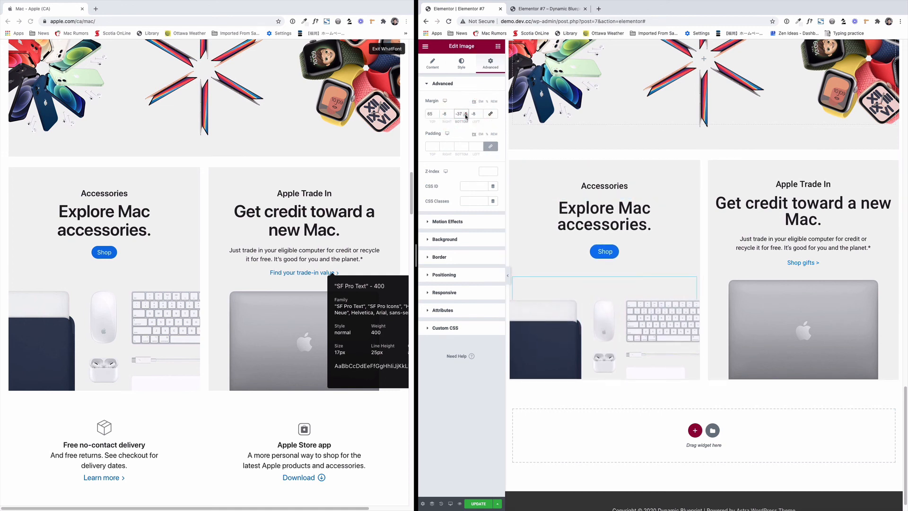
left_click(466, 116)
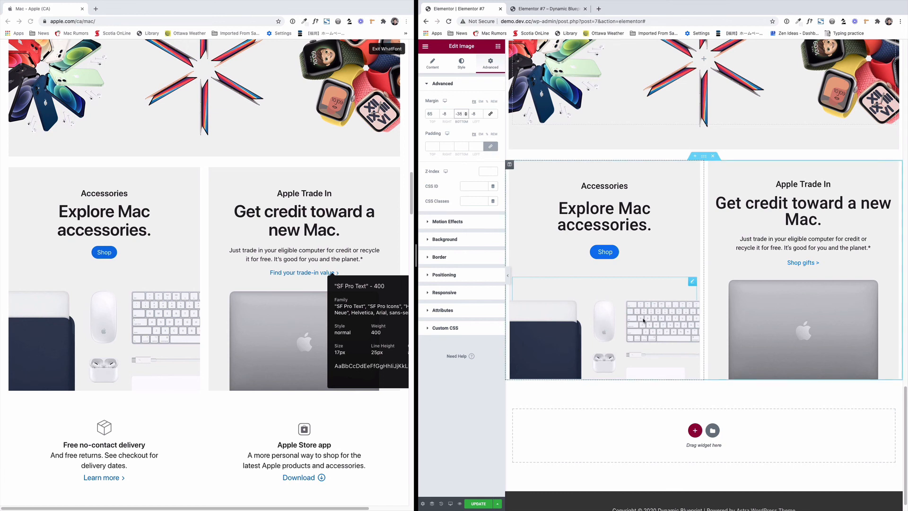
- Update the page and review its live preview down to the Accessories and Apple Trade In section
left_click(488, 501)
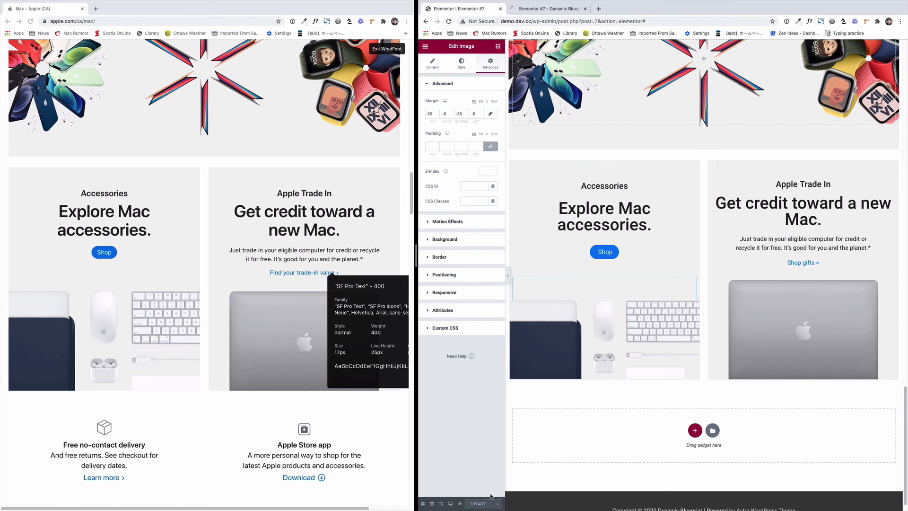
left_click(460, 504)
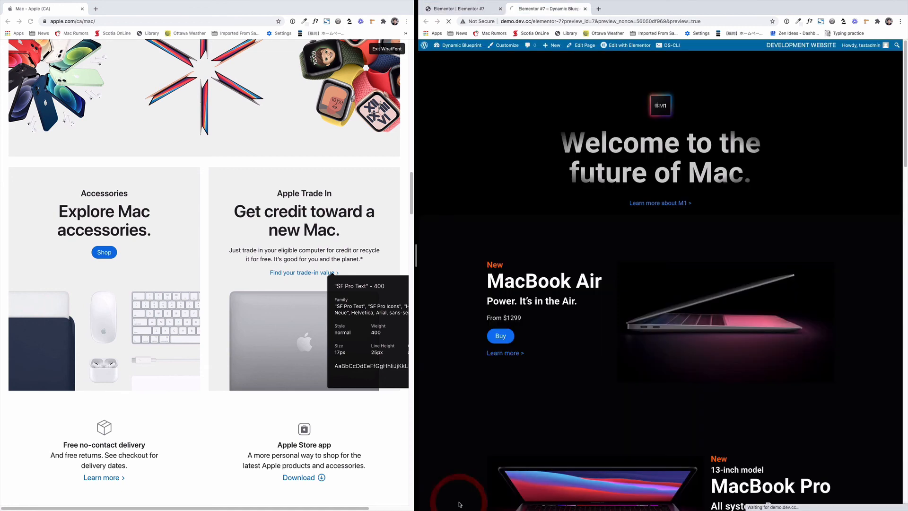
scroll(635, 310, "down", 20)
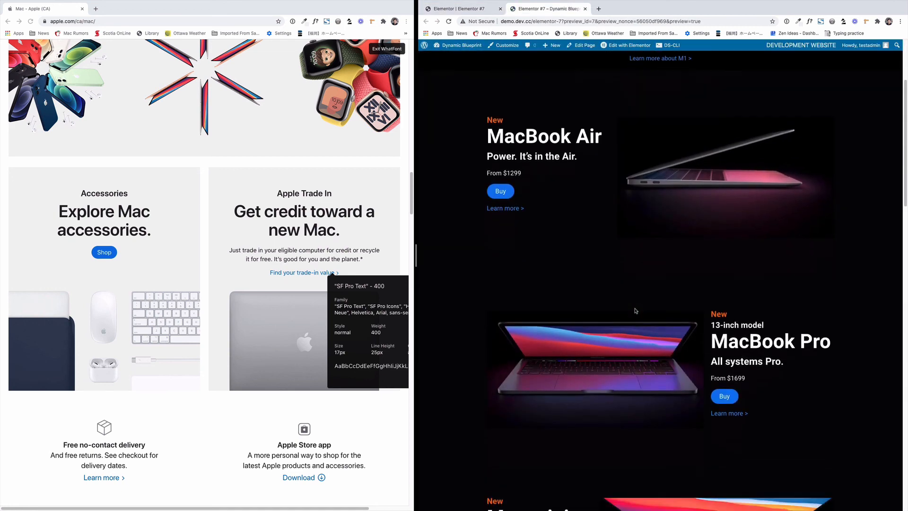
scroll(635, 313, "down", 10)
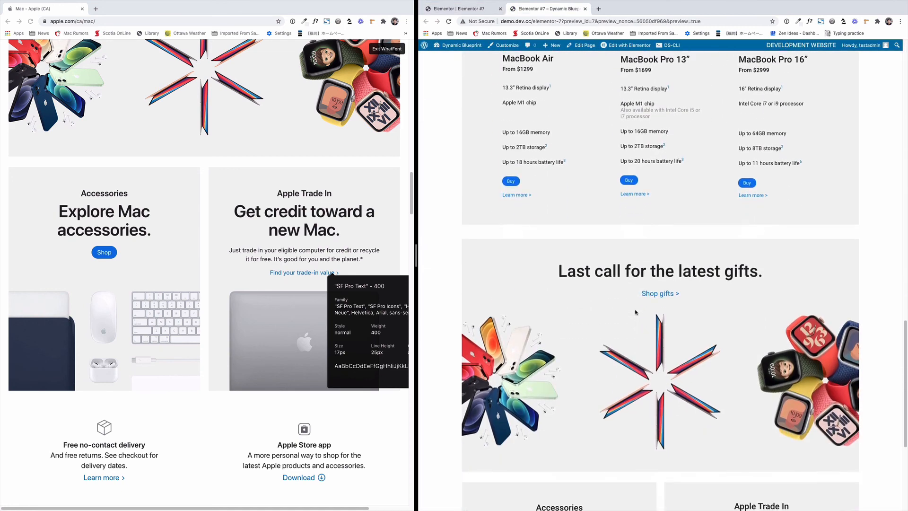
scroll(341, 318, "down", 1)
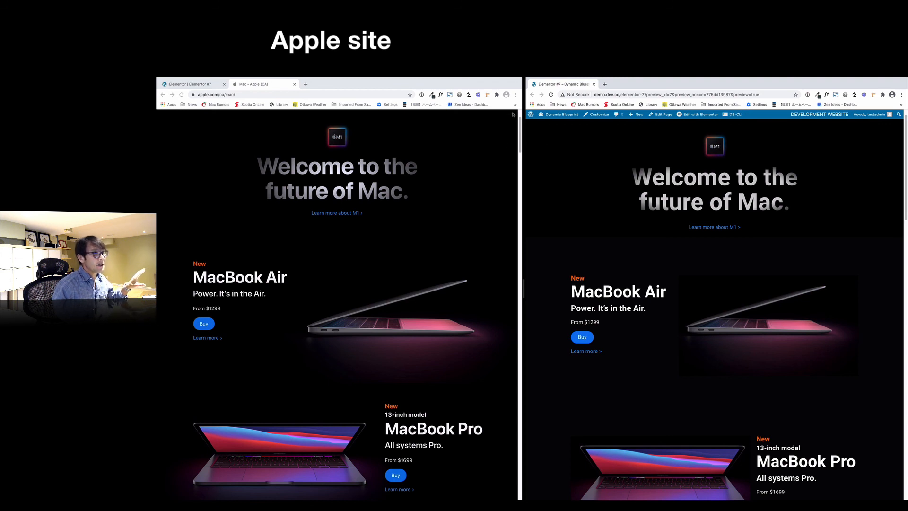
left_click(507, 85)
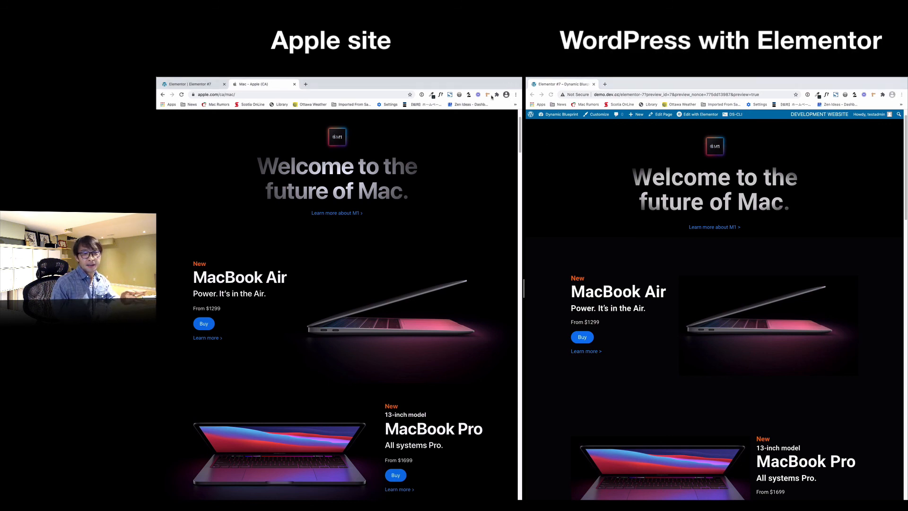
scroll(449, 221, "down", 5)
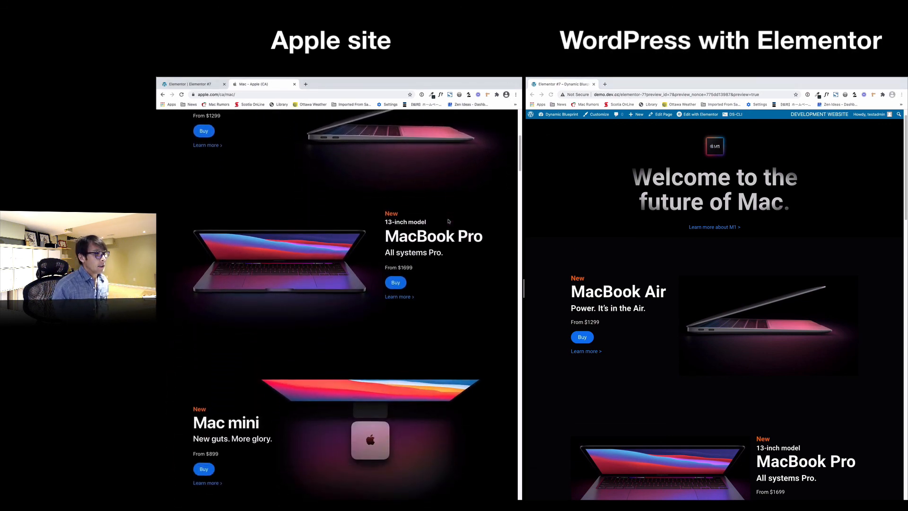
scroll(448, 221, "down", 2)
scroll(648, 243, "down", 5)
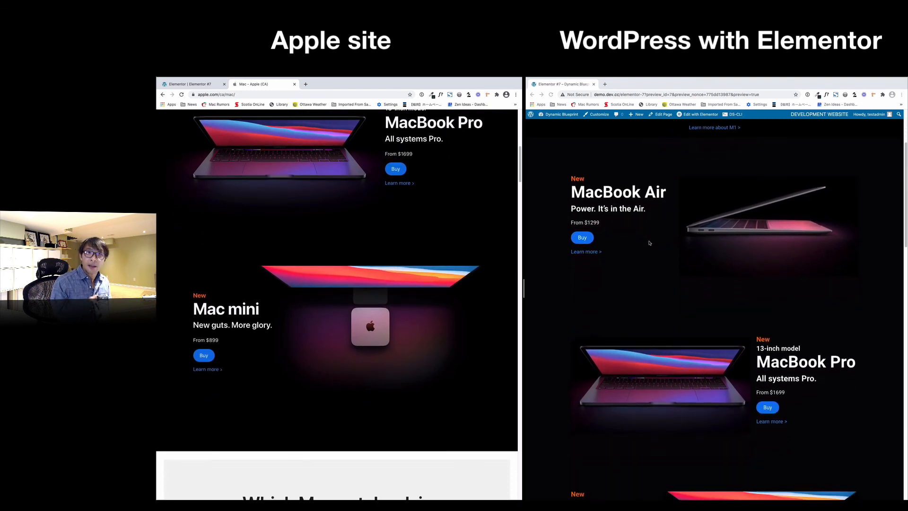
scroll(649, 243, "down", 3)
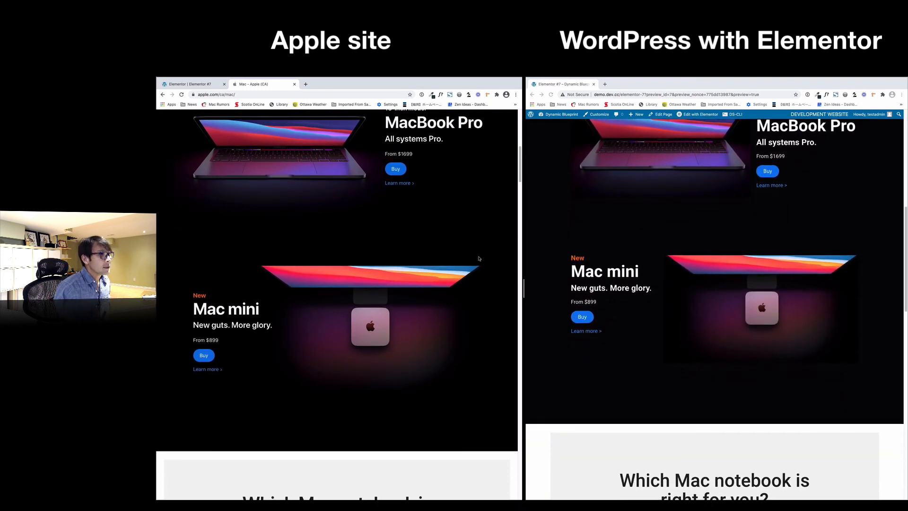
scroll(466, 258, "down", 1)
scroll(466, 258, "down", 5)
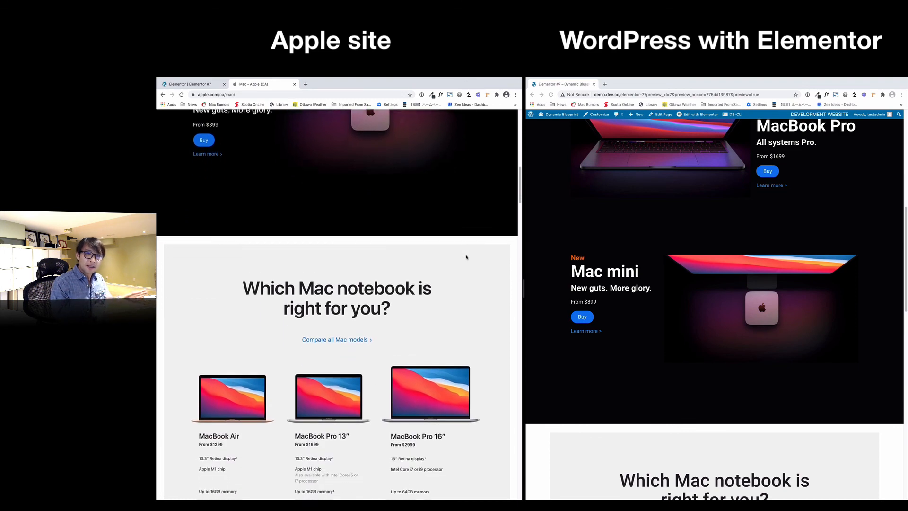
scroll(494, 257, "down", 1)
scroll(628, 261, "down", 4)
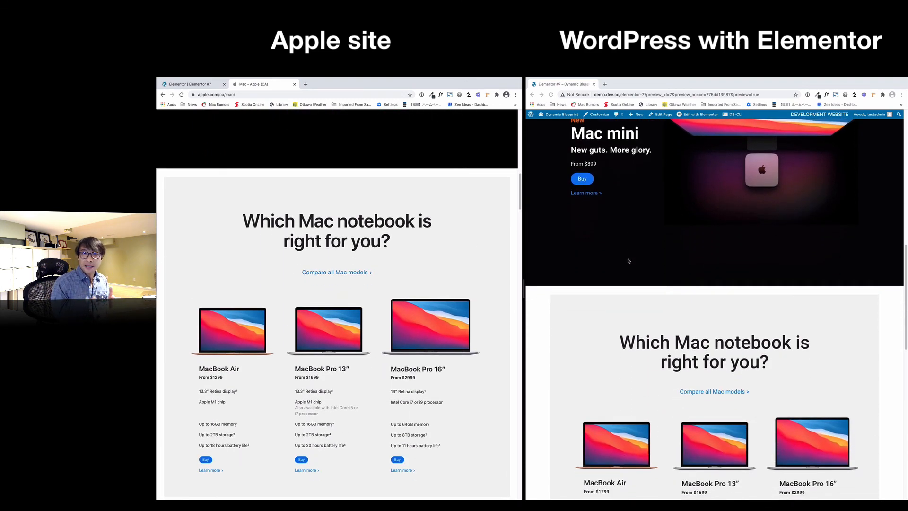
scroll(628, 261, "down", 2)
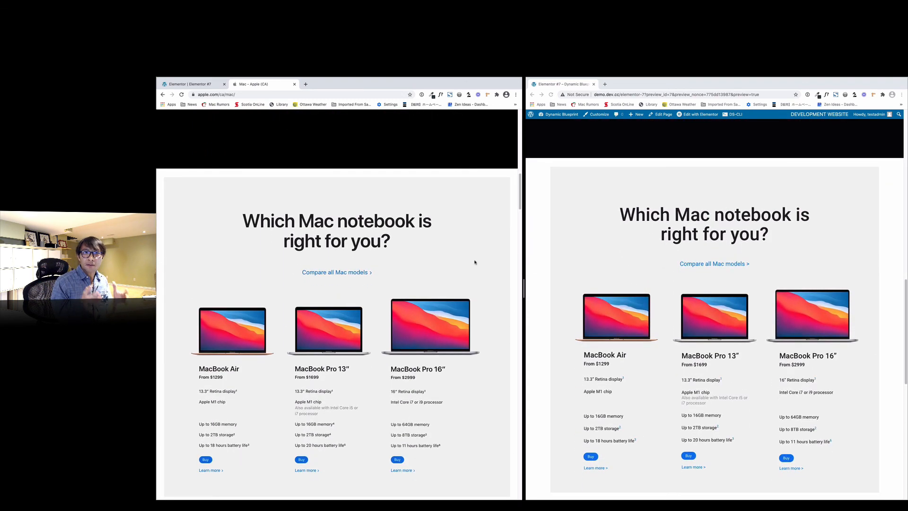
scroll(435, 262, "down", 1)
scroll(434, 262, "down", 6)
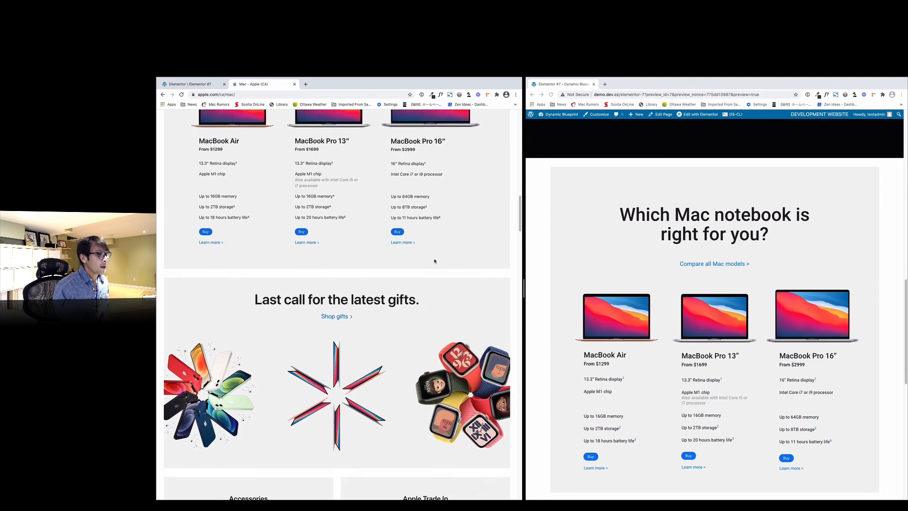
scroll(434, 261, "down", 1)
scroll(633, 257, "down", 3)
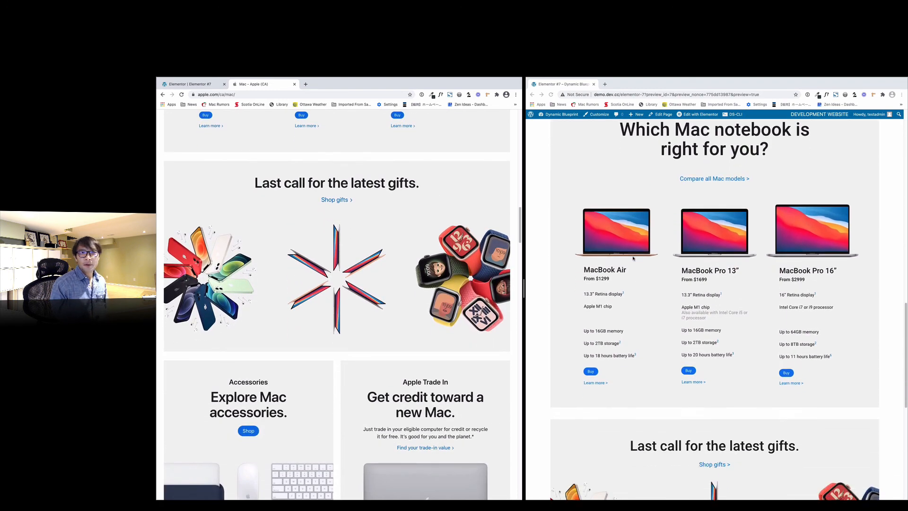
scroll(633, 258, "down", 4)
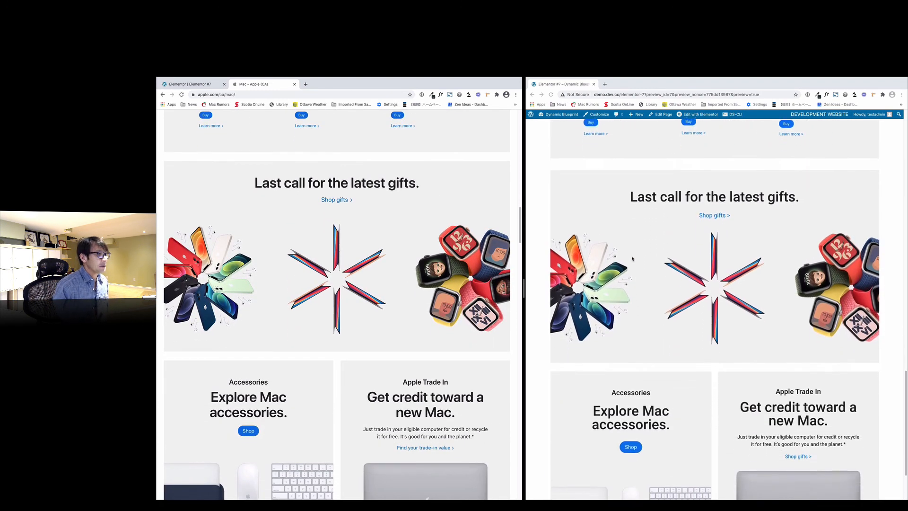
scroll(399, 260, "down", 3)
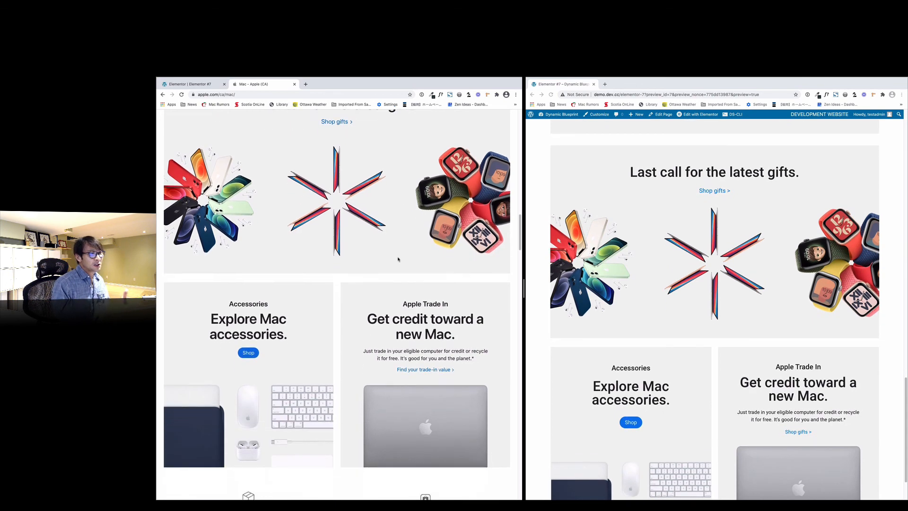
scroll(398, 259, "down", 1)
scroll(668, 260, "down", 2)
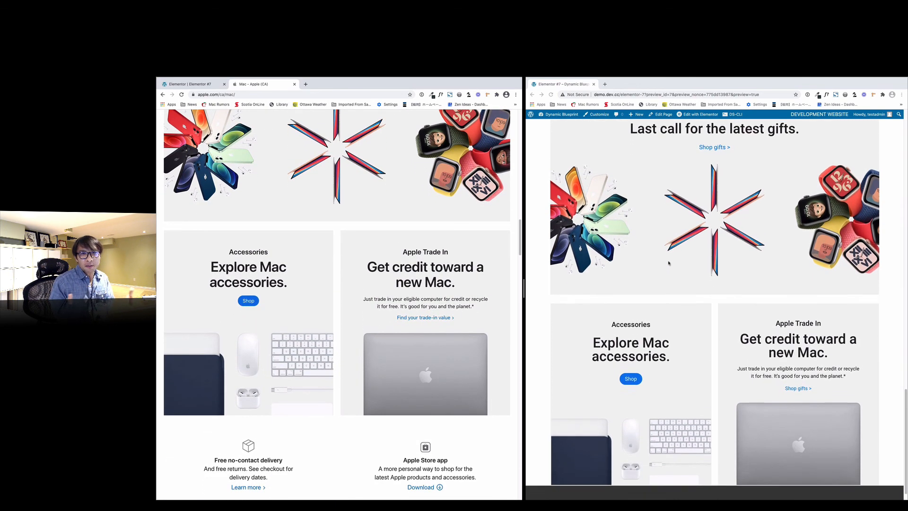